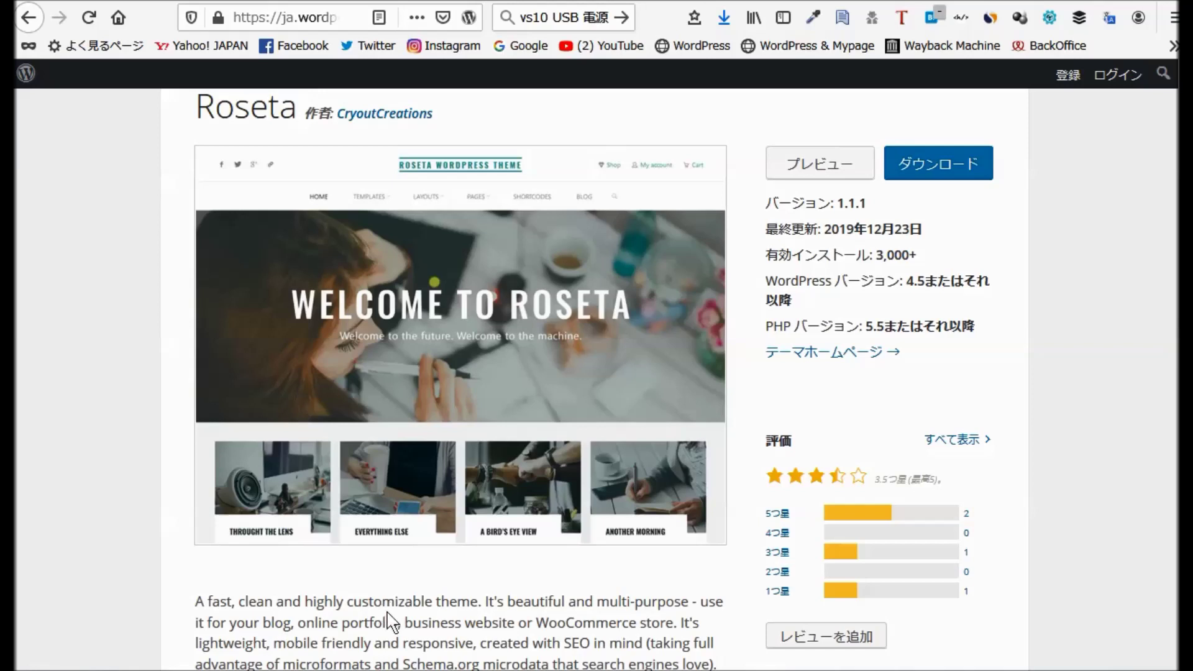
Review the Roseta theme's preview image, description, version requirements and ratings on its theme directory page.
scroll(386, 611, down, 2)
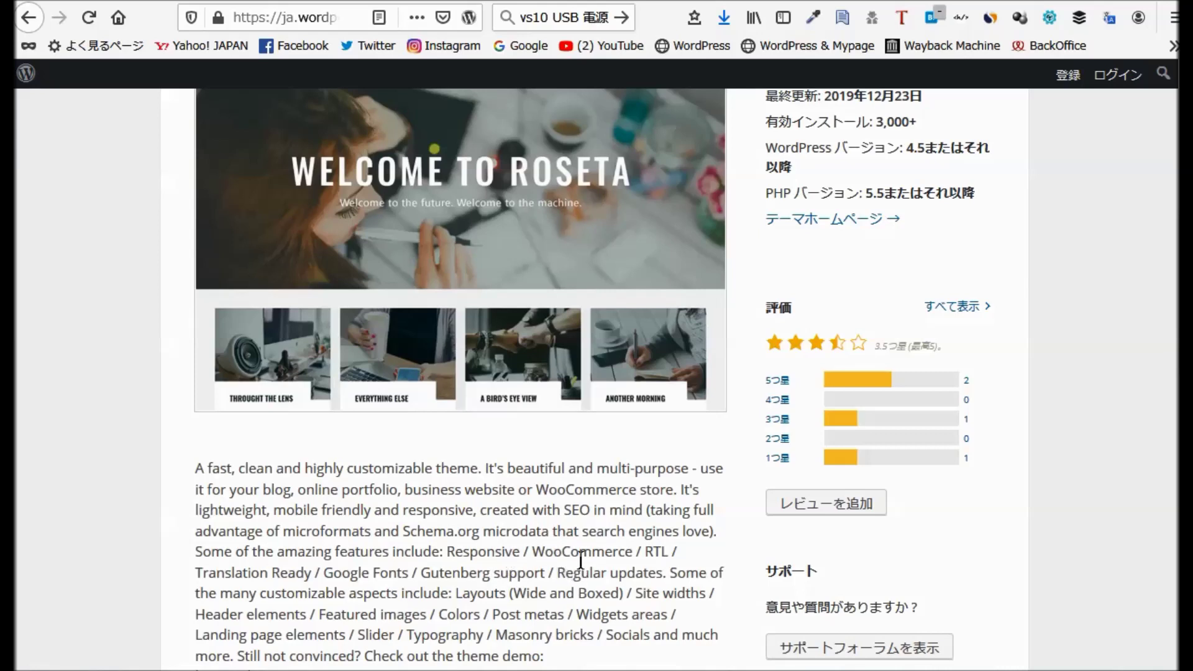
scroll(647, 524, up, 2)
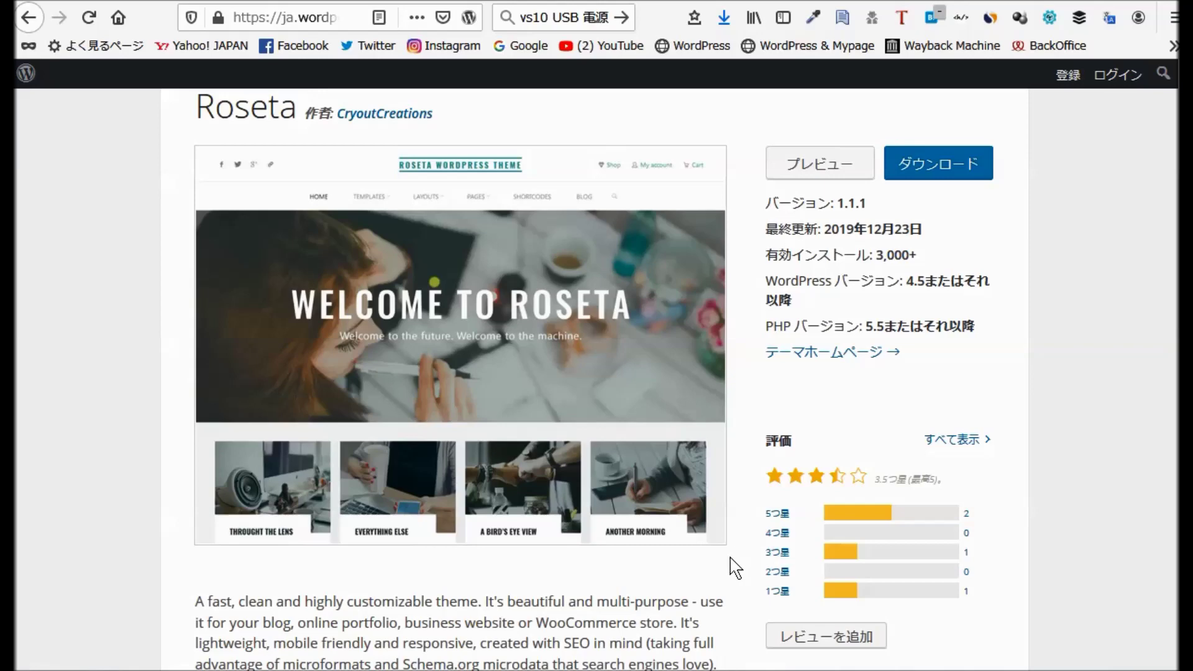
scroll(736, 573, down, 3)
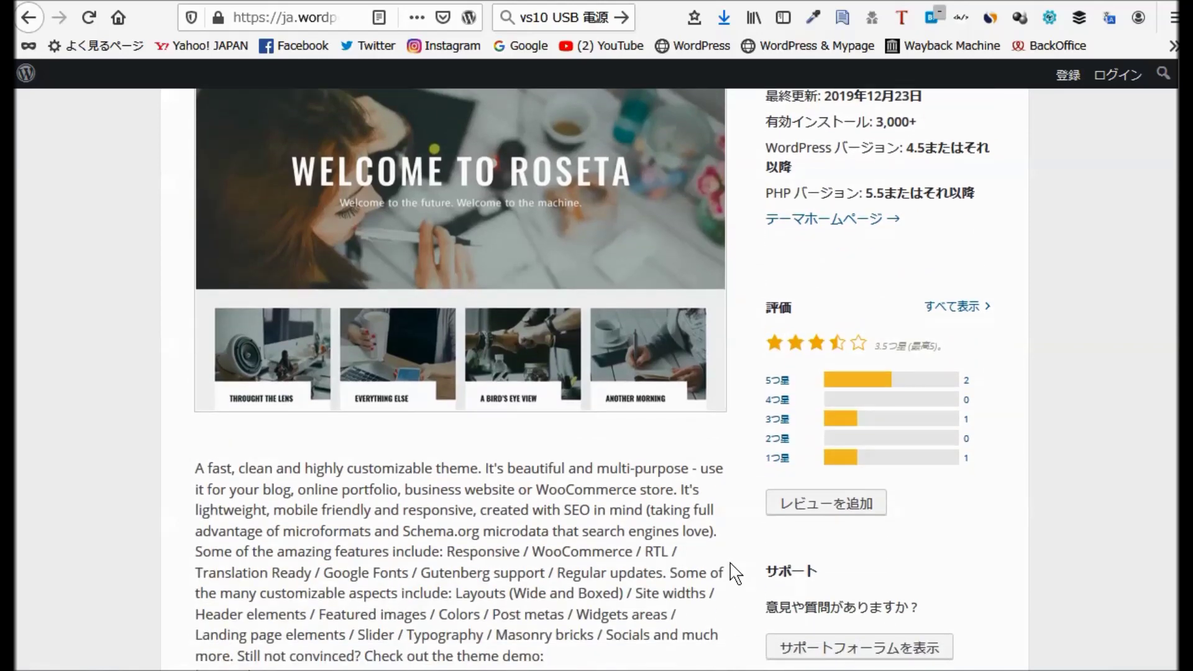
scroll(736, 573, down, 3)
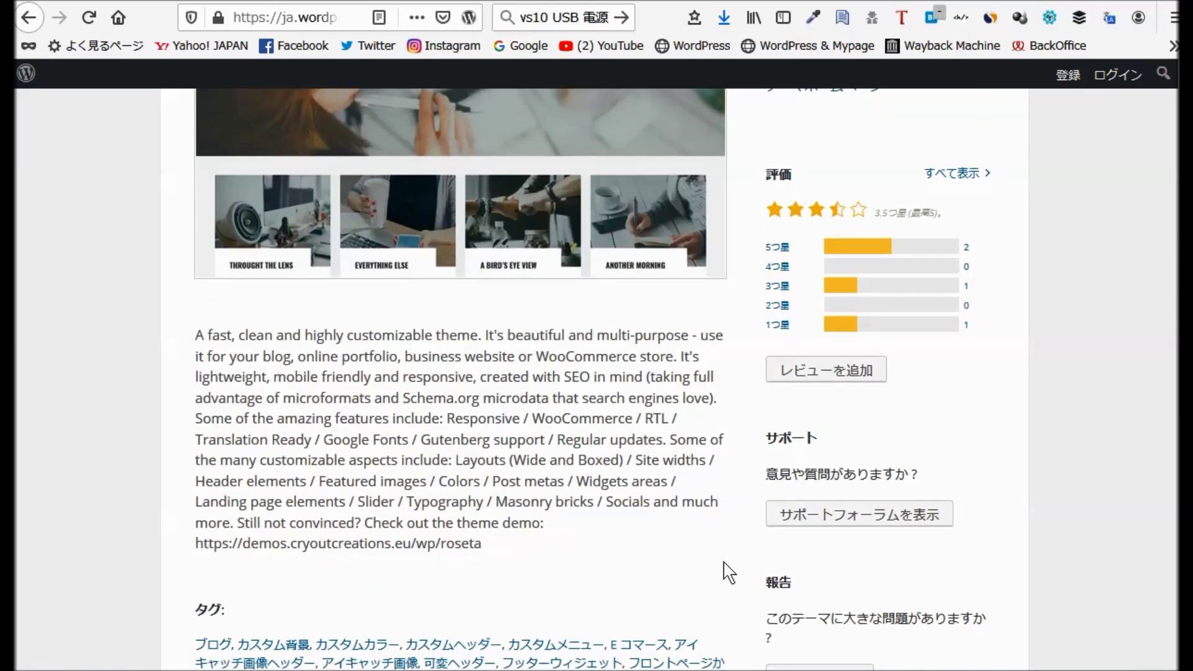
scroll(725, 563, up, 3)
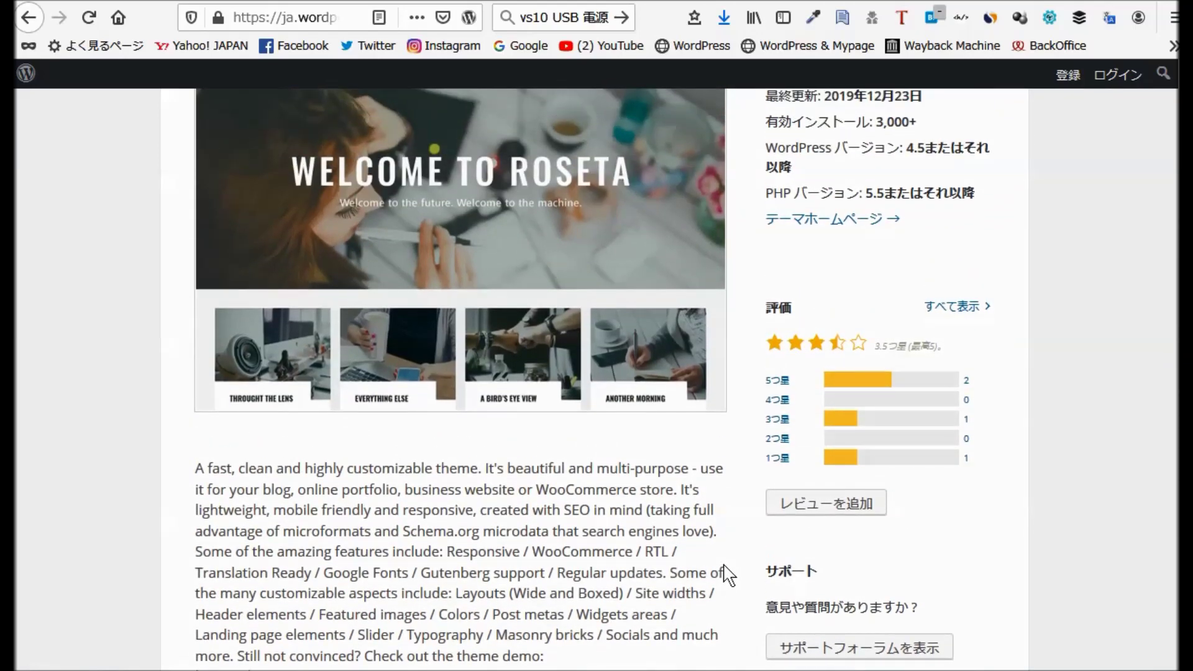
scroll(727, 574, up, 3)
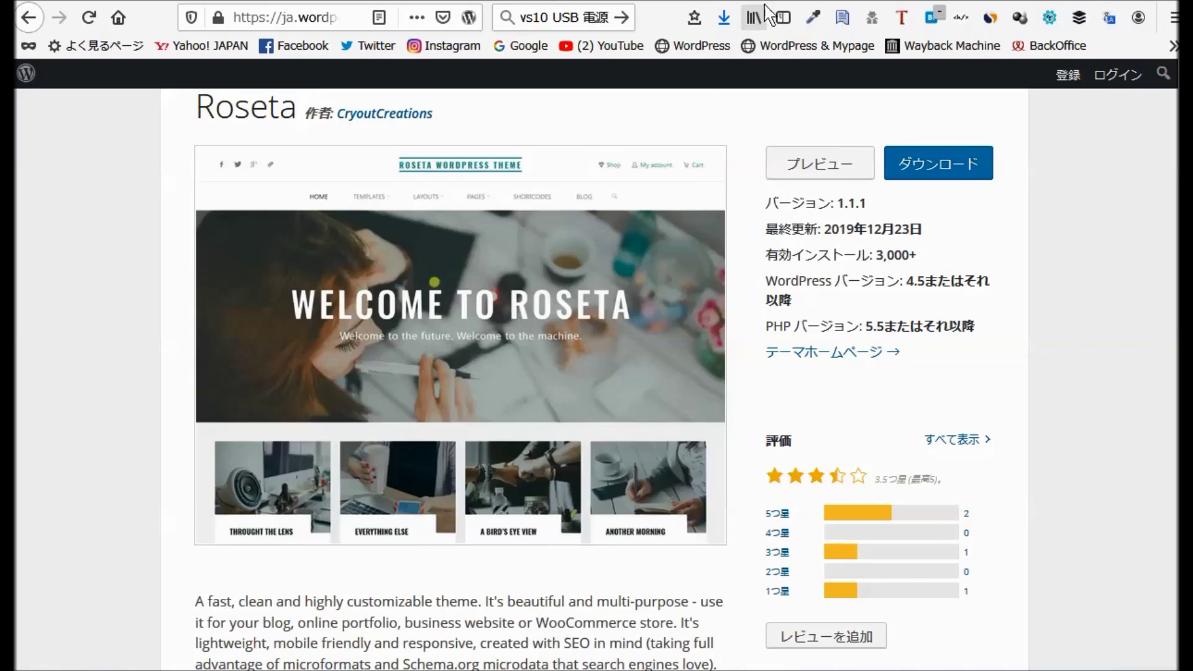
Switch to the Roseta site's WordPress dashboard and open the page for adding new themes.
key(ctrl+Tab)
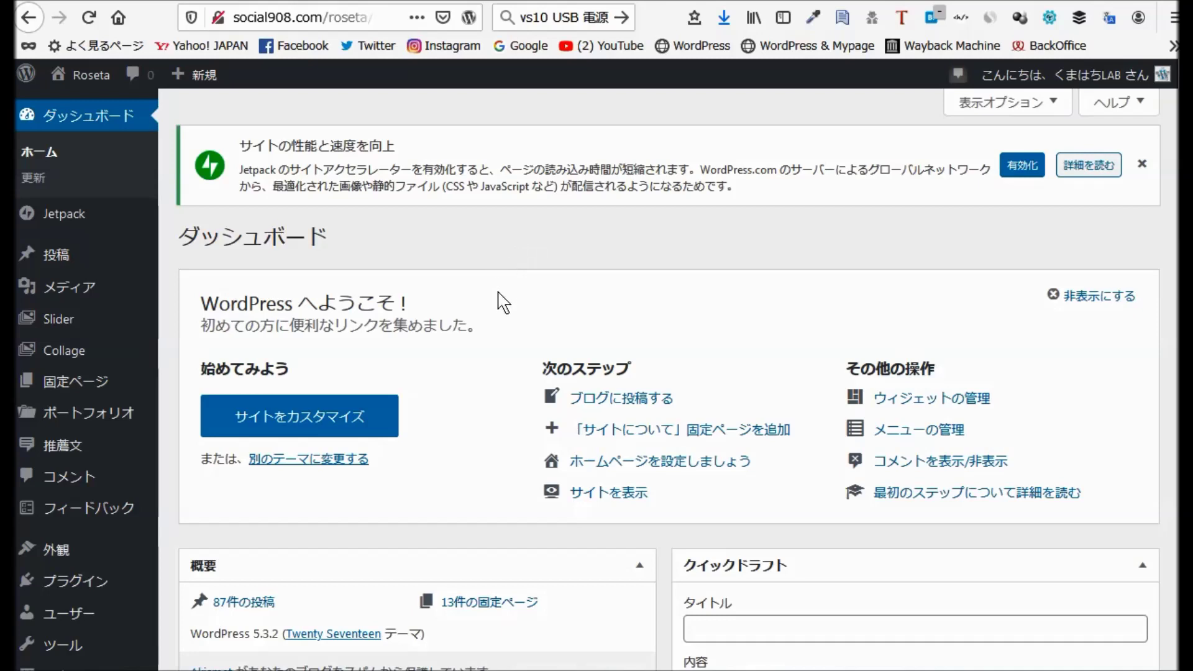
scroll(504, 305, down, 2)
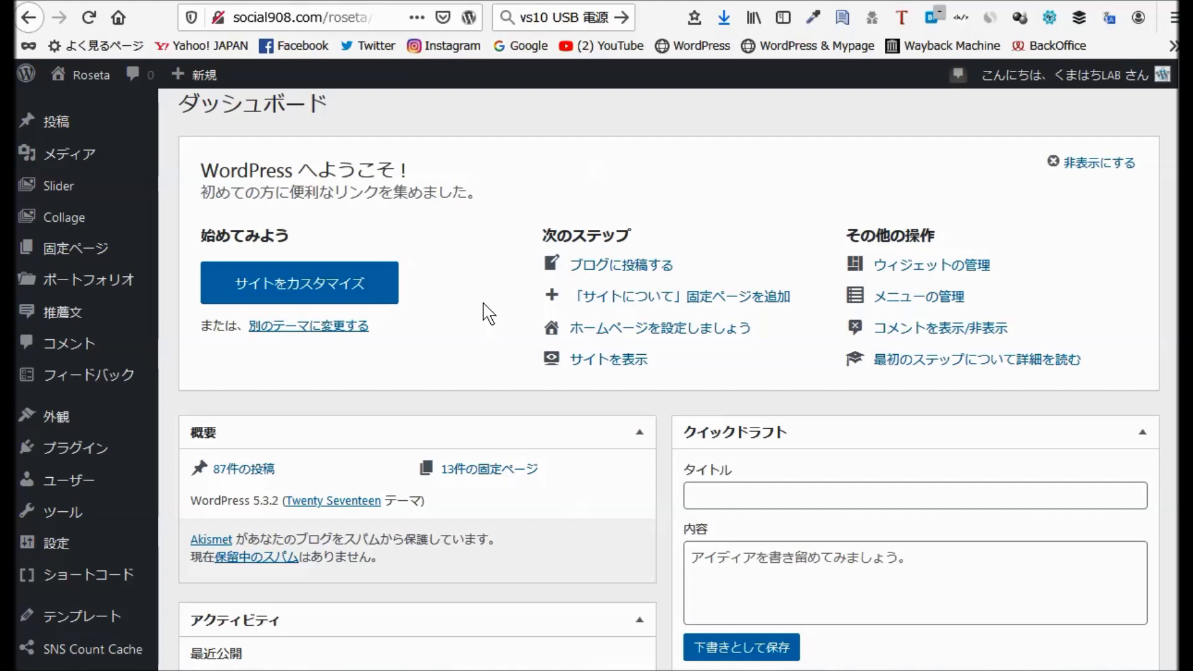
mouse_move(65, 429)
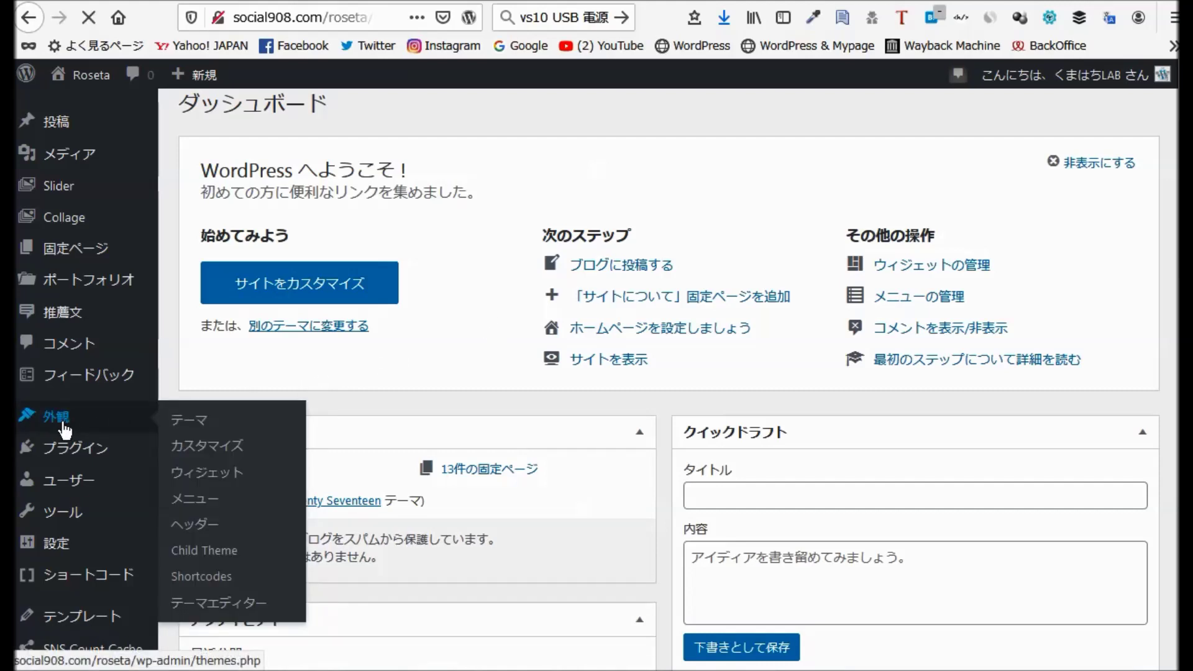
click(65, 429)
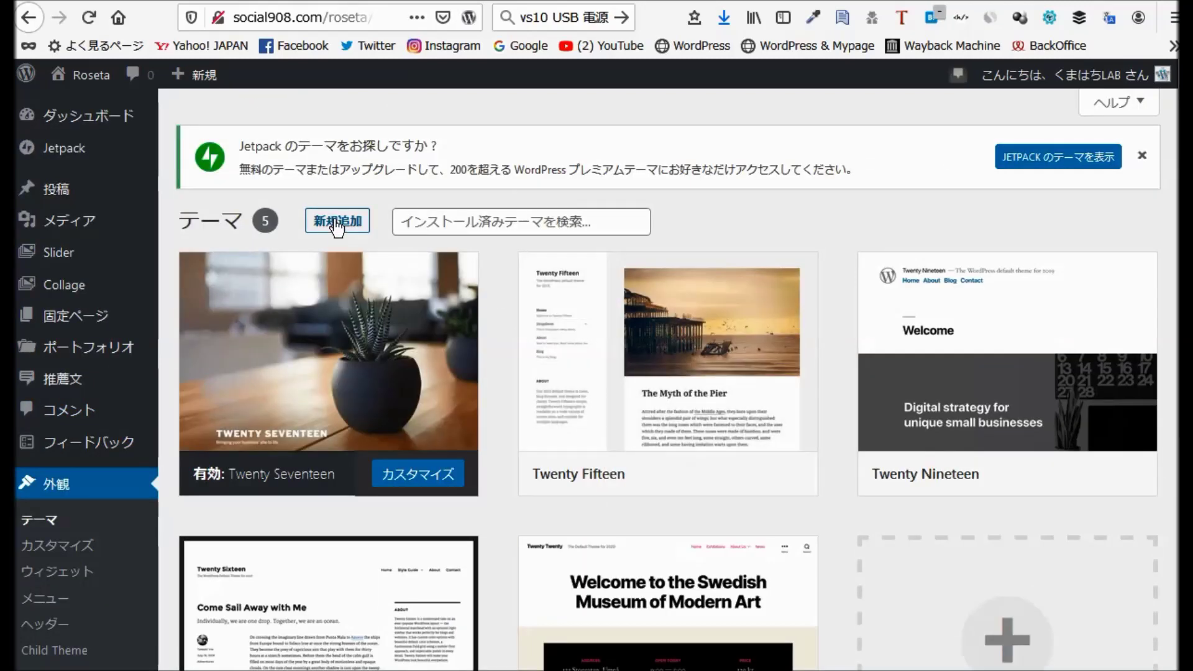
click(338, 225)
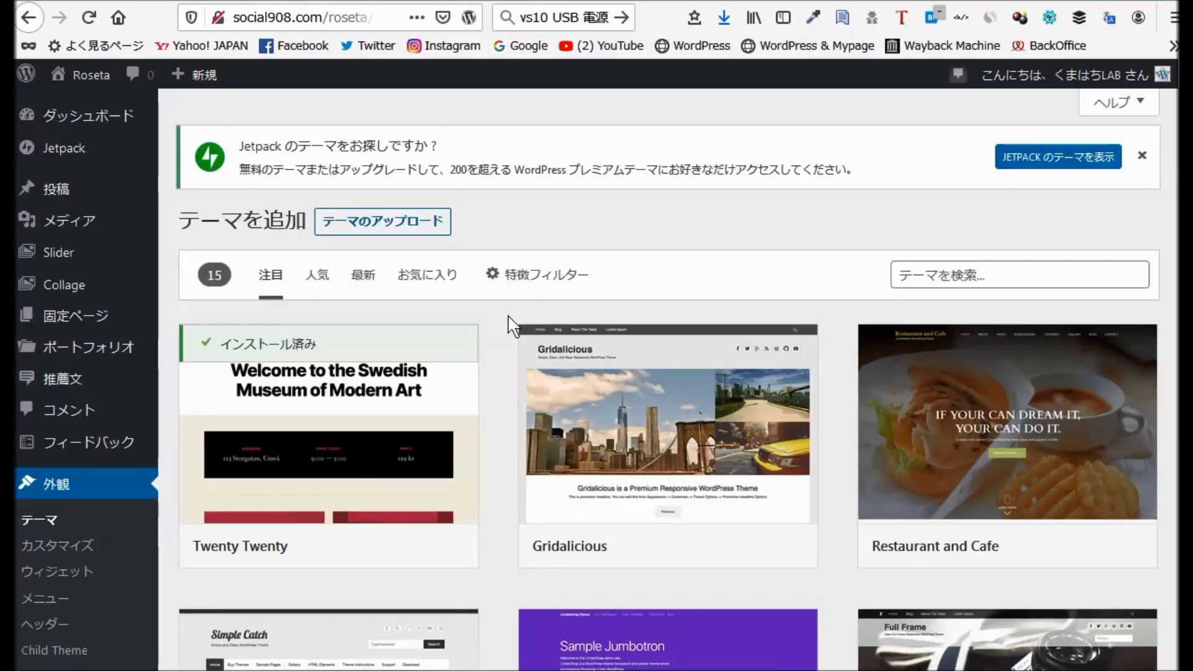
List the latest themes in the theme directory and look through them, returning to the start of the list.
scroll(496, 331, down, 2)
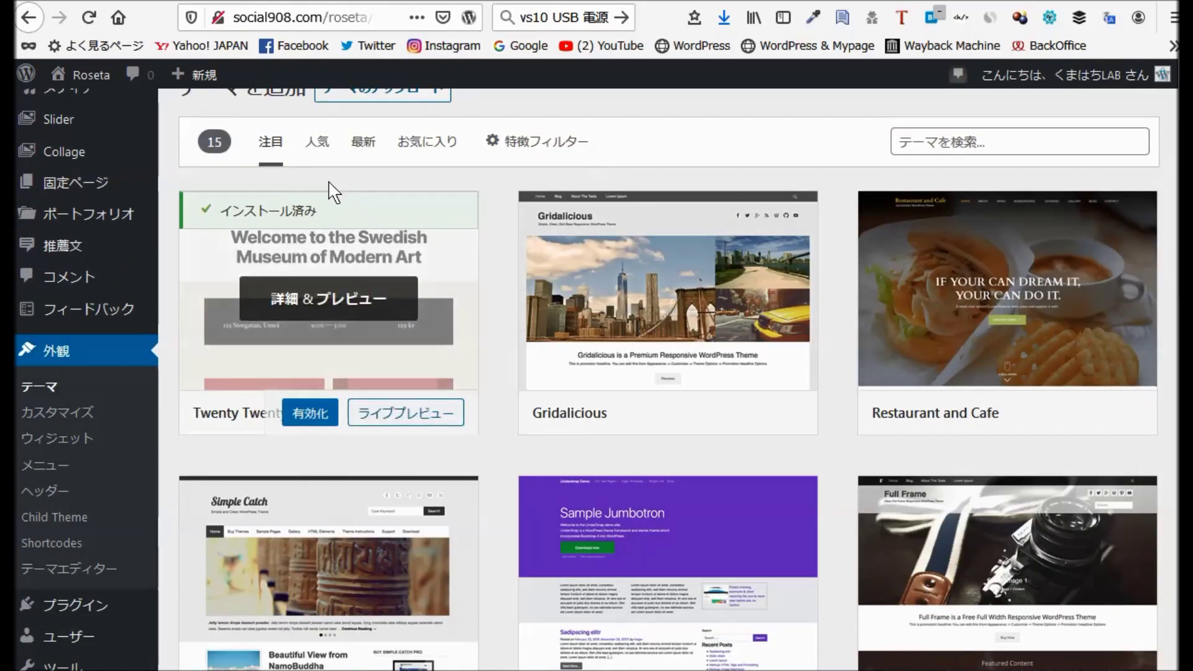
click(365, 145)
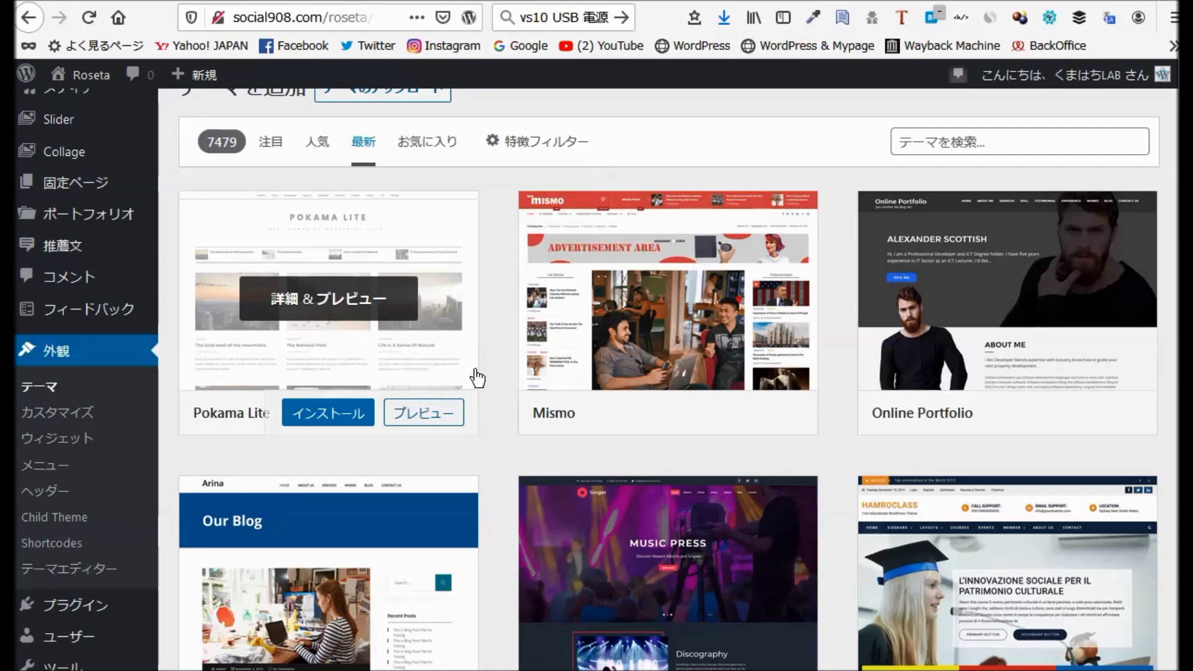
scroll(497, 376, down, 3)
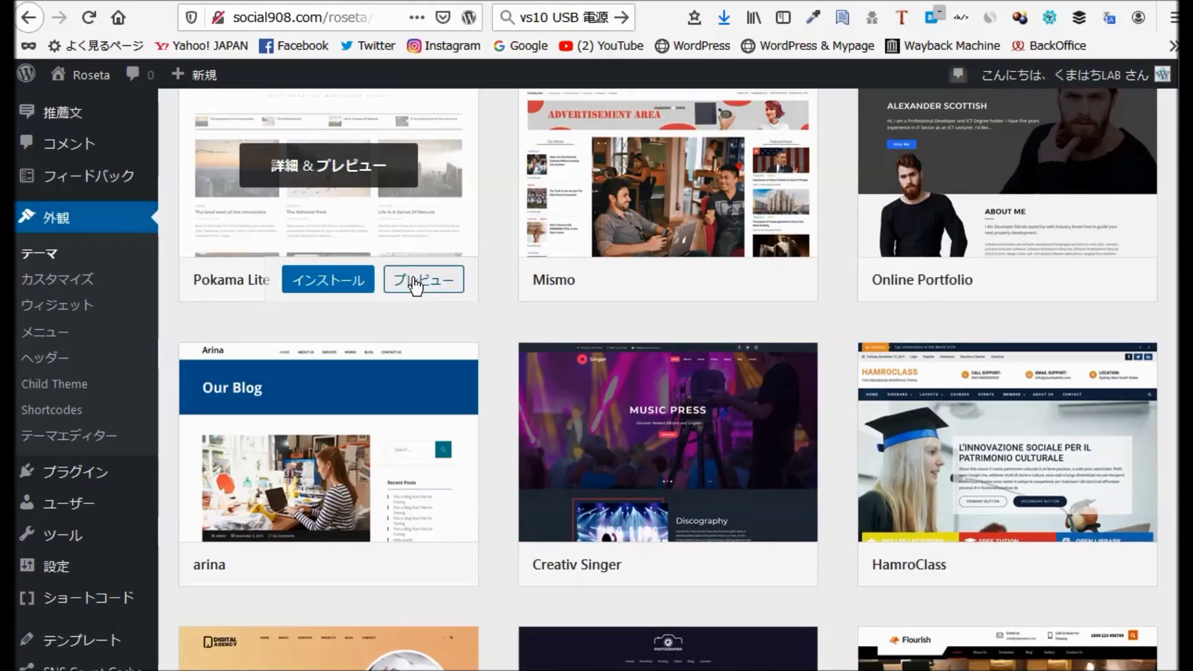
scroll(545, 391, down, 9)
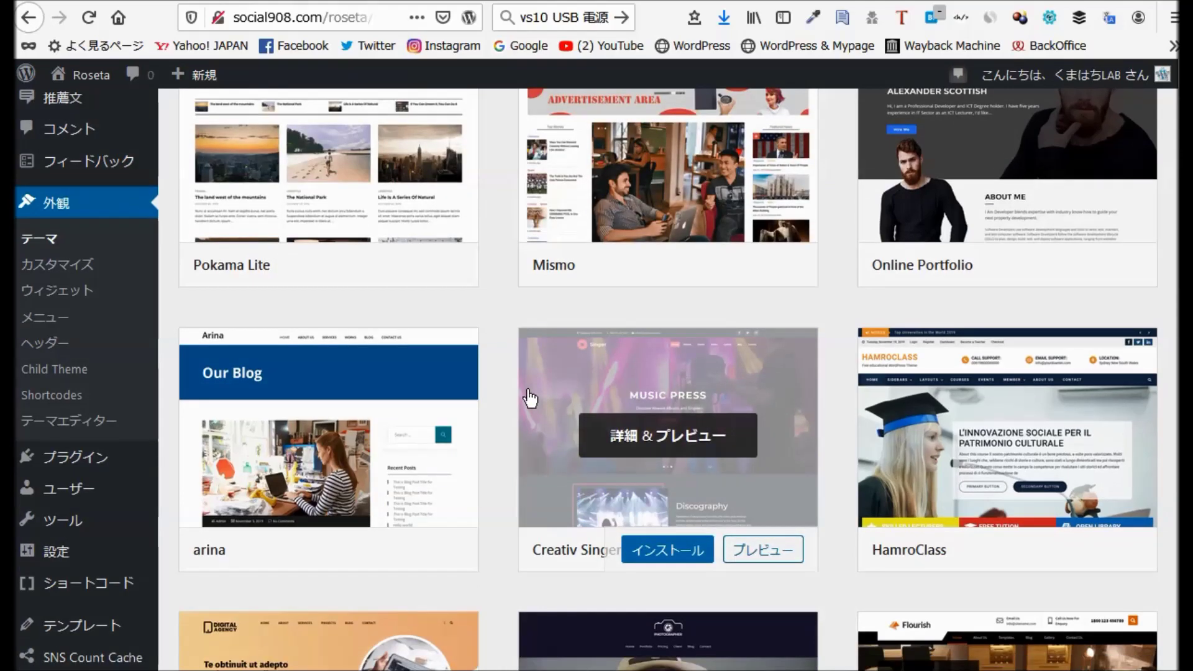
scroll(538, 398, down, 9)
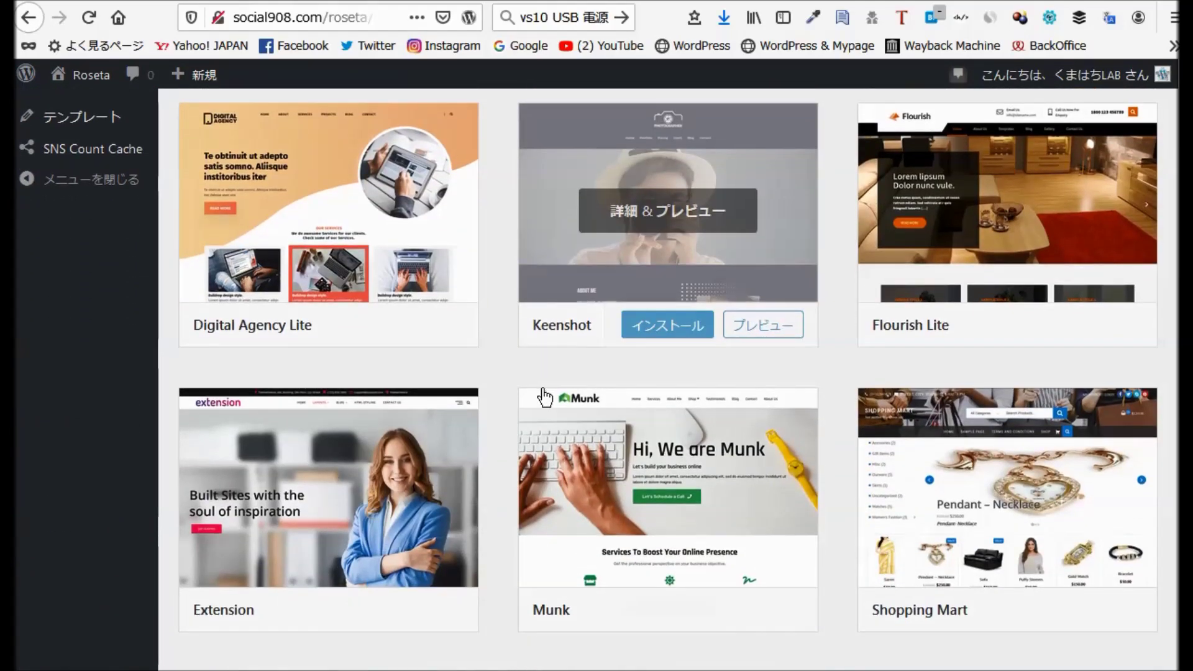
scroll(543, 390, down, 9)
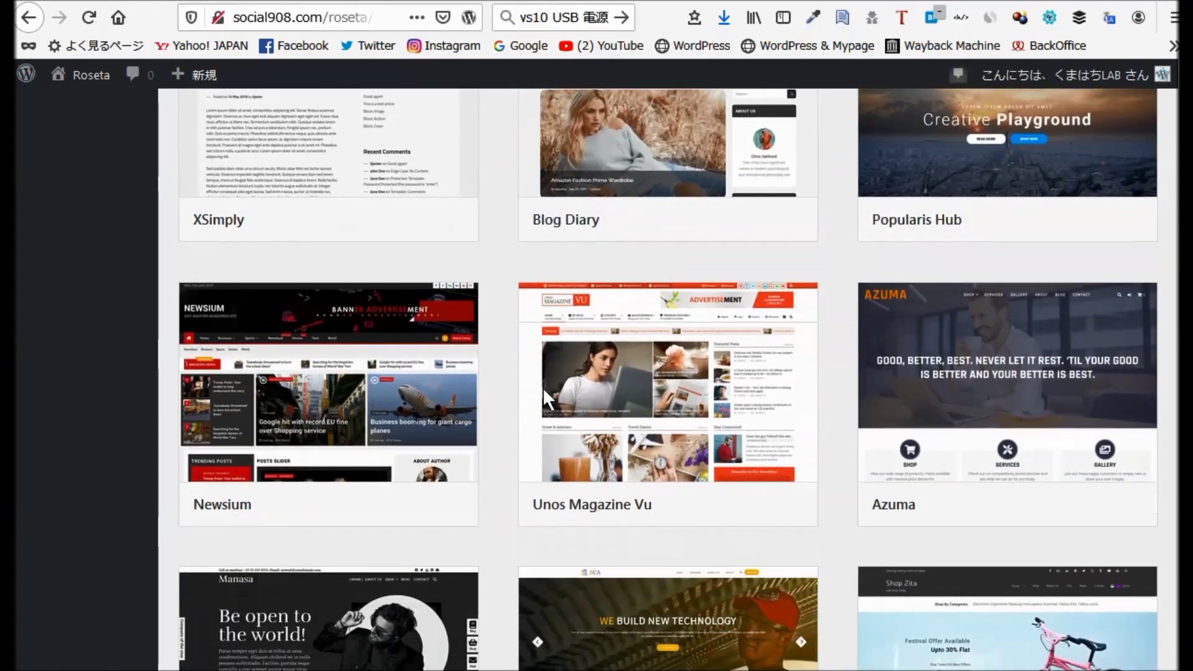
mouse_move(545, 389)
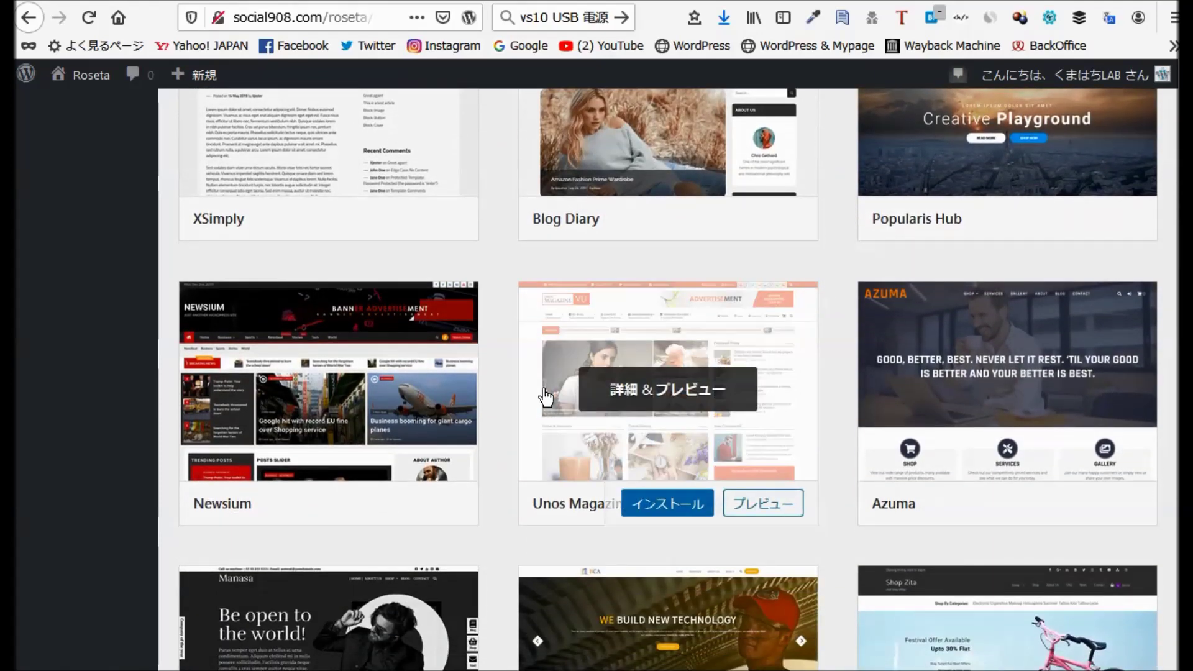
scroll(546, 397, down, 6)
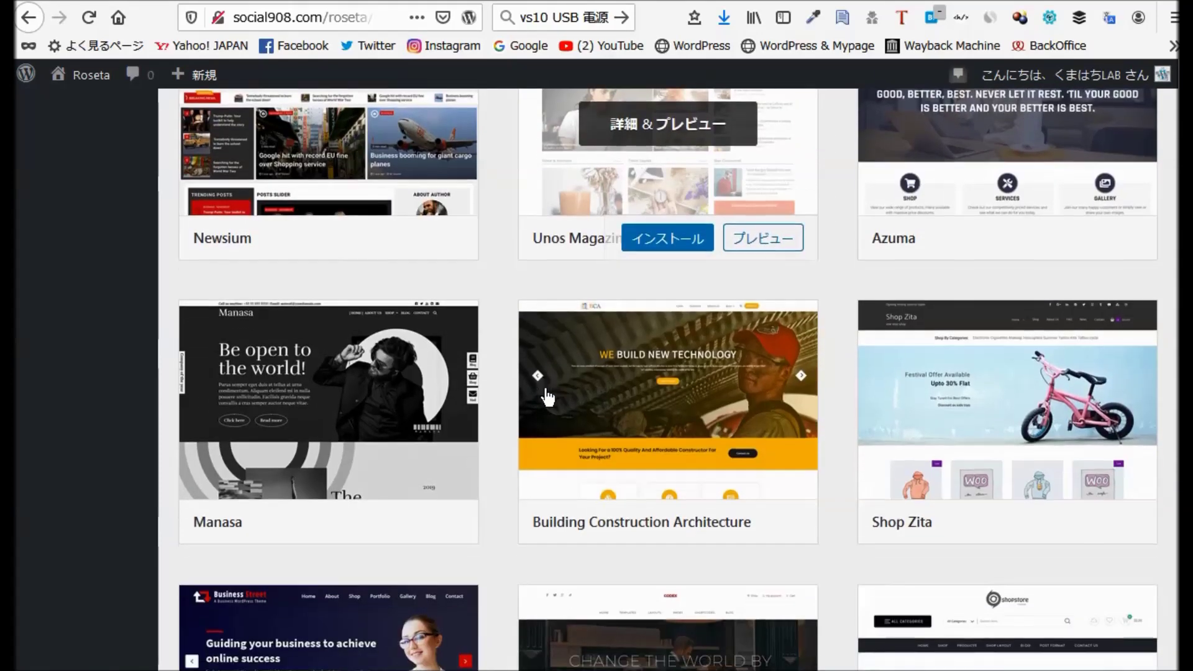
scroll(547, 398, down, 3)
scroll(547, 398, down, 3)
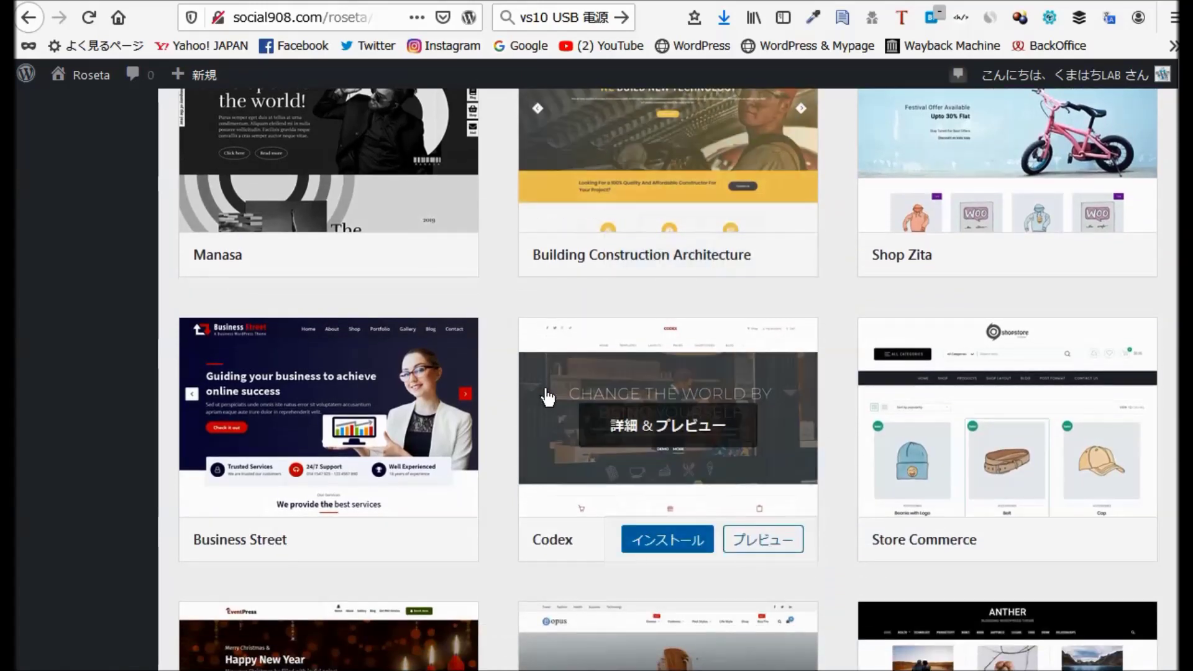
scroll(549, 395, down, 3)
scroll(549, 396, down, 3)
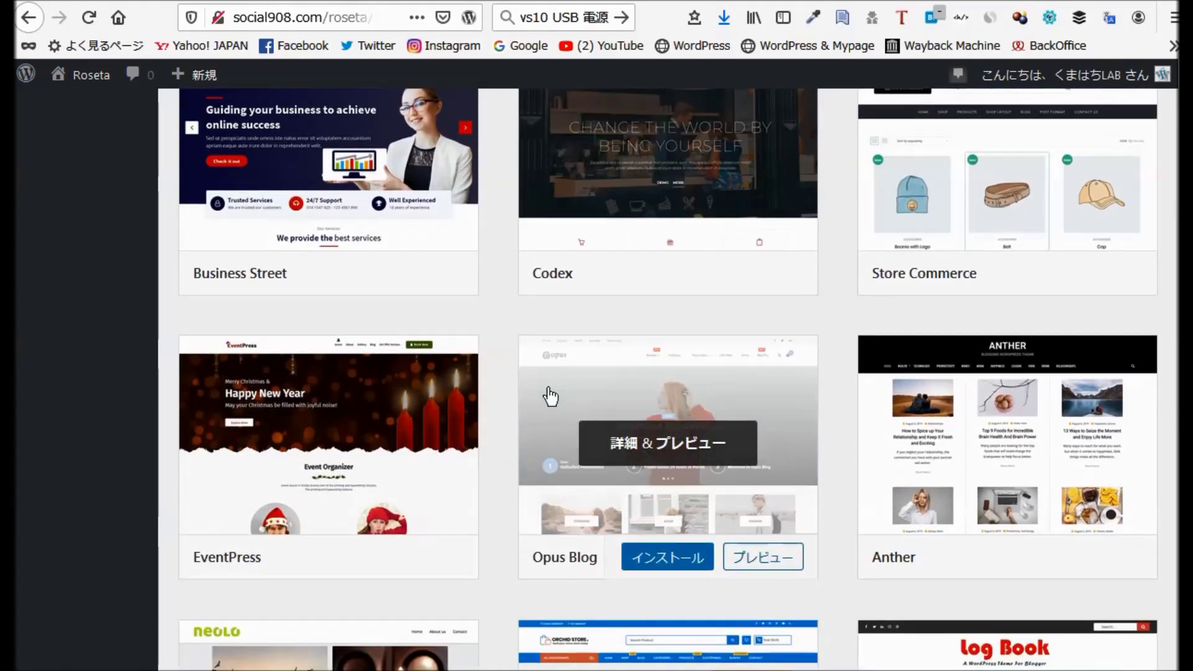
scroll(550, 395, down, 3)
scroll(549, 395, down, 3)
scroll(549, 396, down, 3)
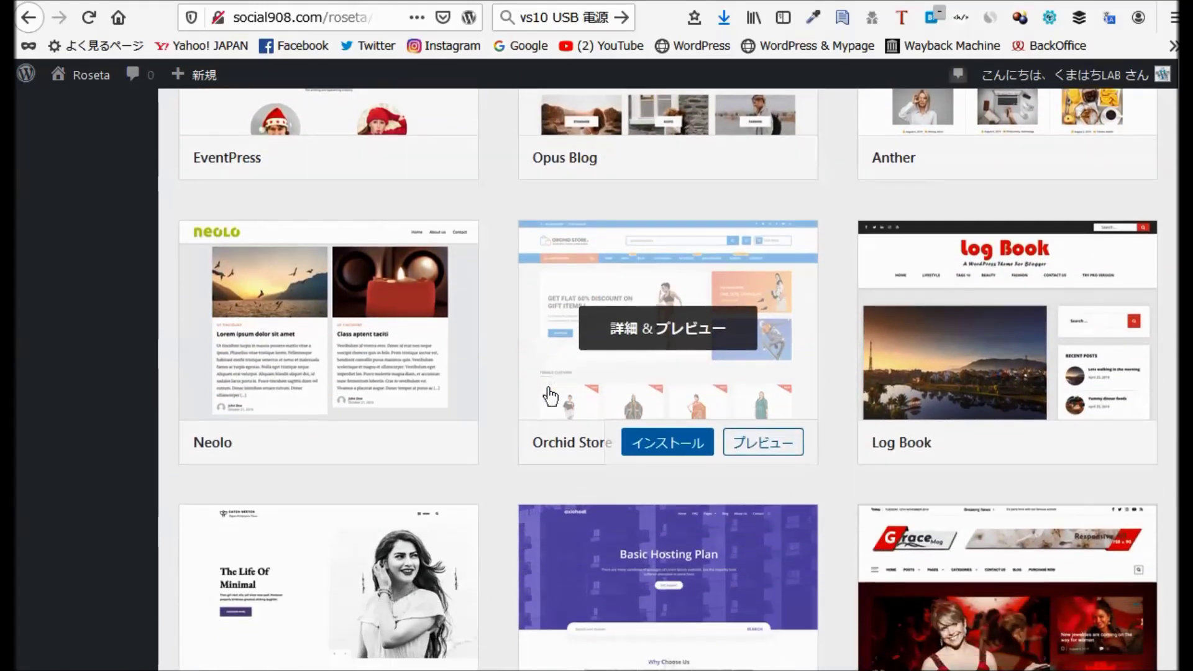
scroll(550, 396, down, 3)
scroll(550, 395, down, 3)
scroll(550, 396, down, 3)
scroll(548, 398, up, 18)
scroll(550, 396, up, 16)
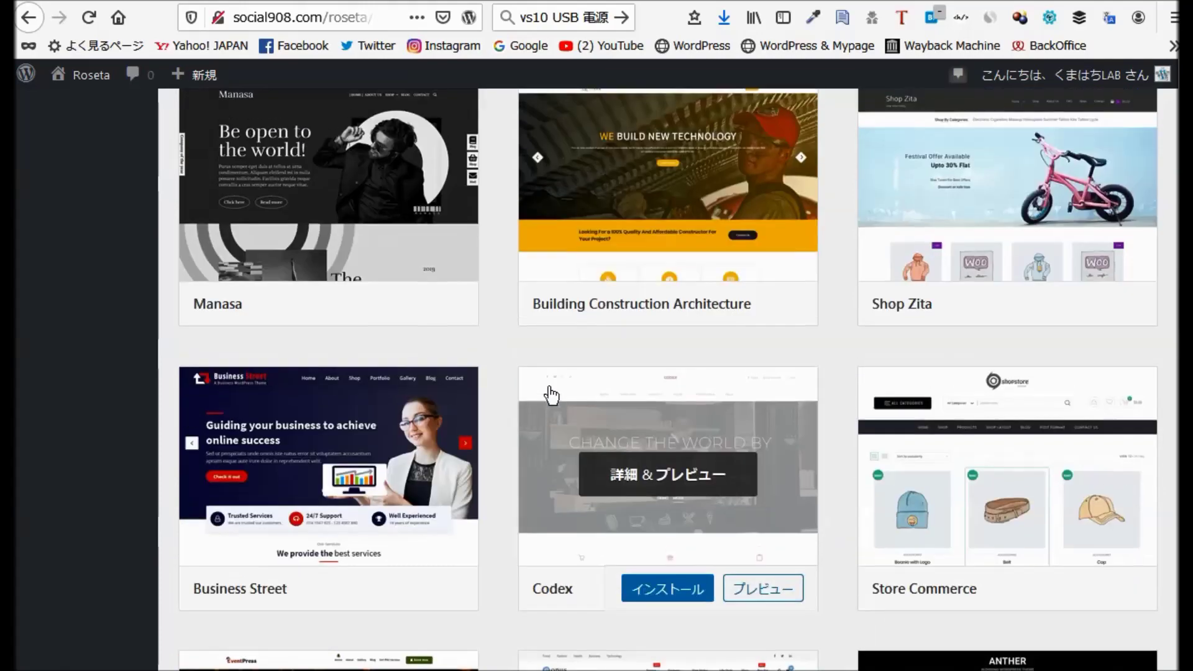
scroll(551, 395, up, 9)
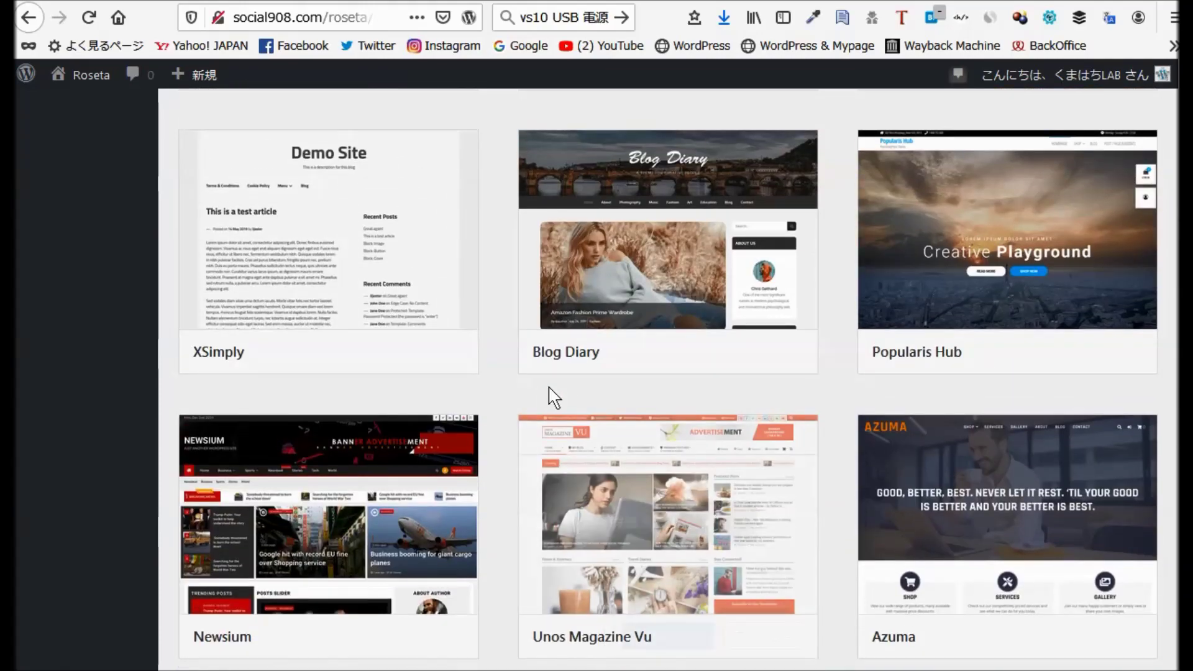
scroll(549, 395, up, 6)
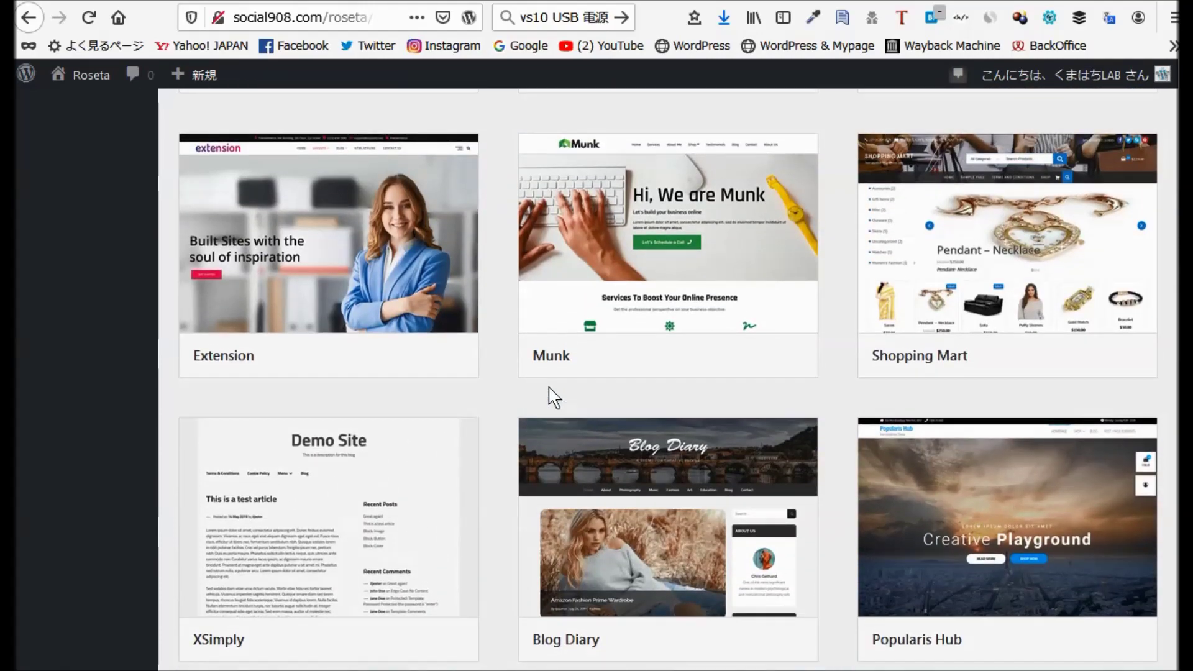
scroll(550, 395, up, 14)
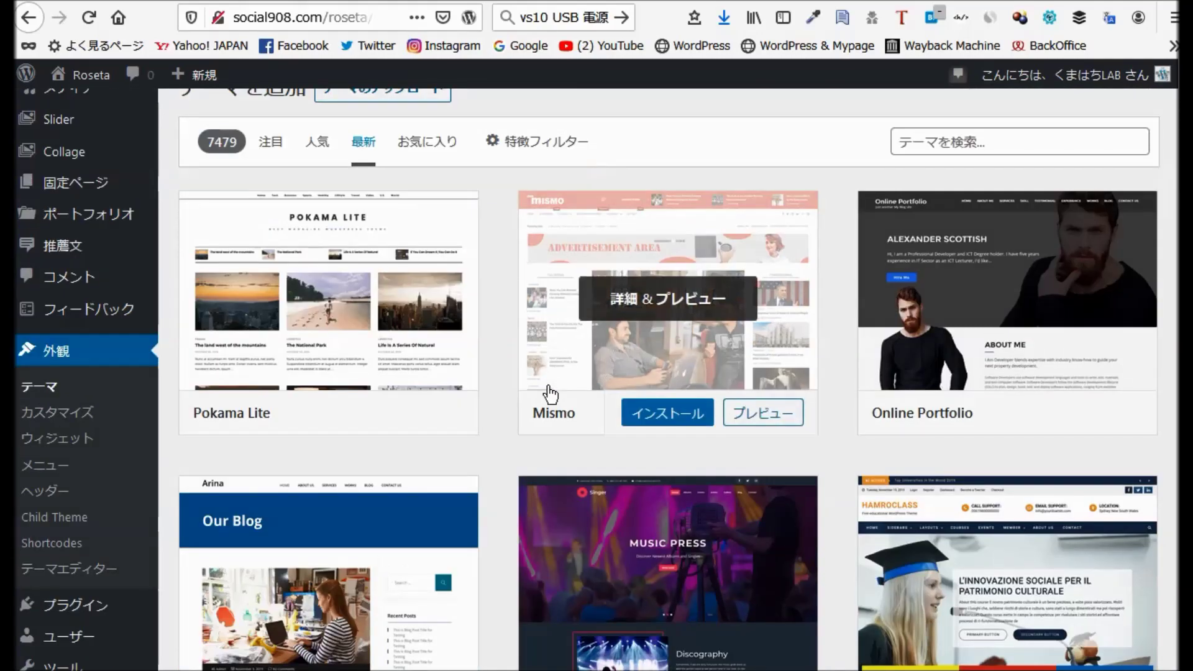
scroll(550, 394, up, 3)
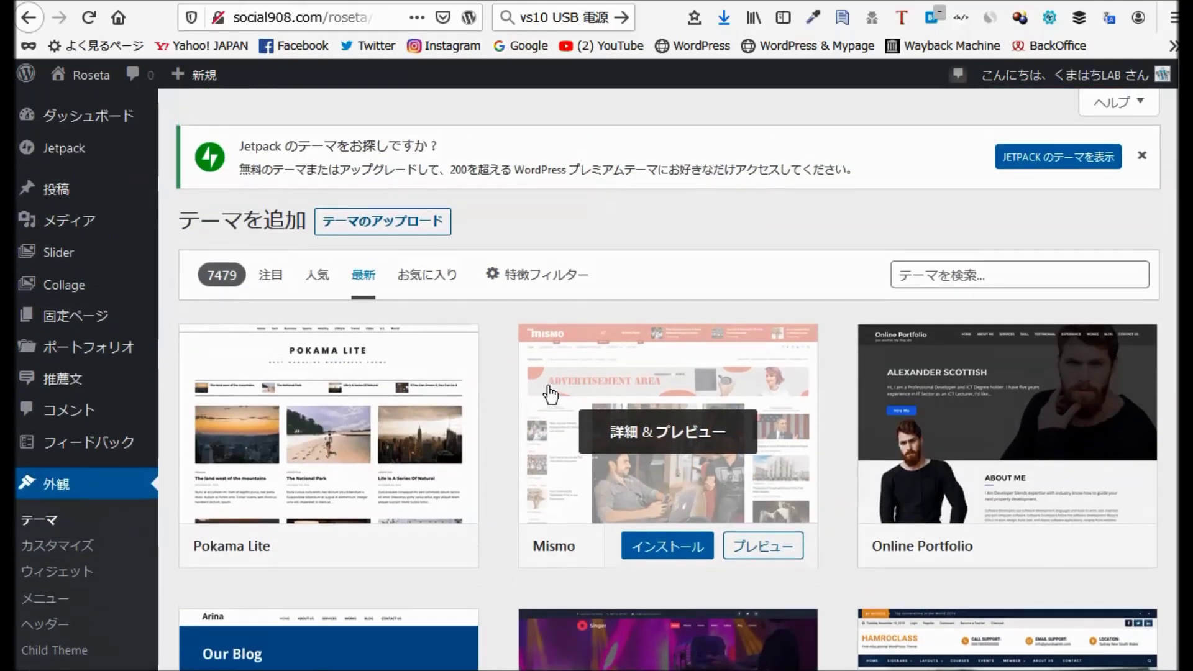
List the popular themes in the theme installer and look through them, returning to the start of the list.
click(317, 275)
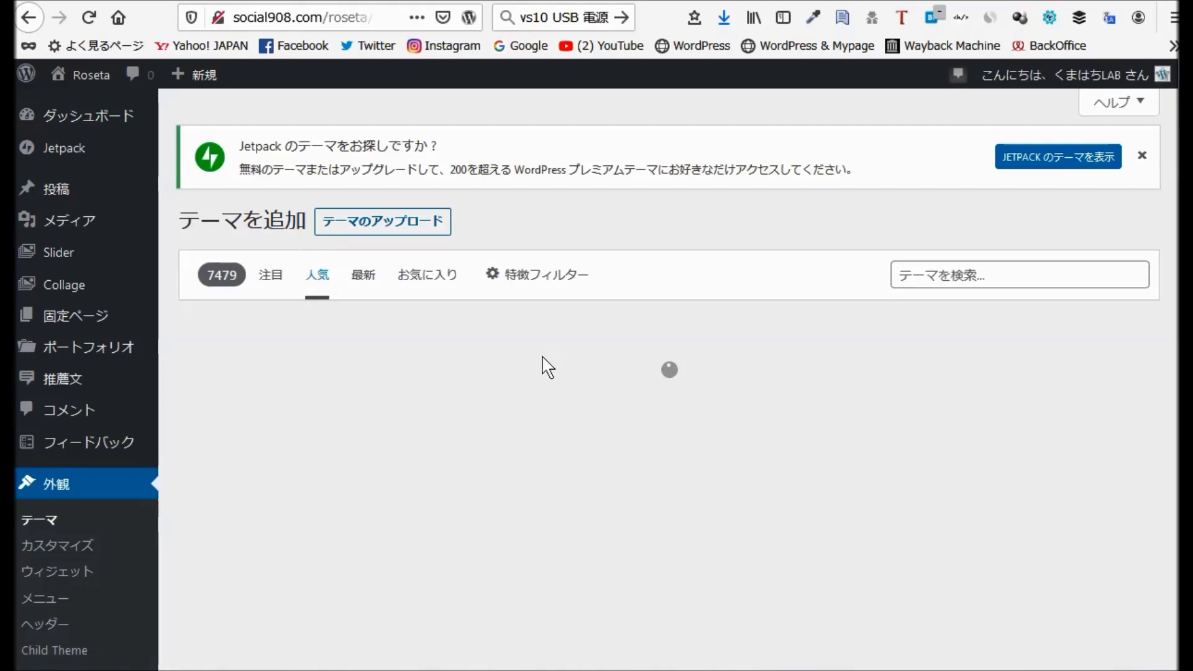
scroll(544, 364, down, 7)
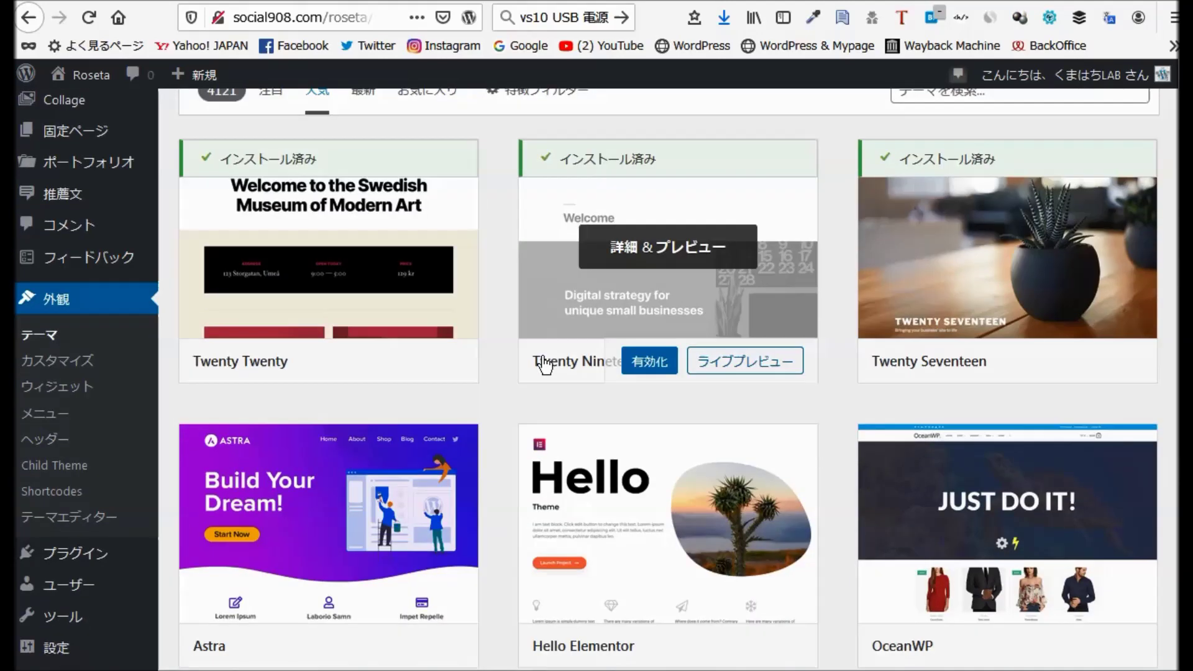
scroll(542, 361, down, 6)
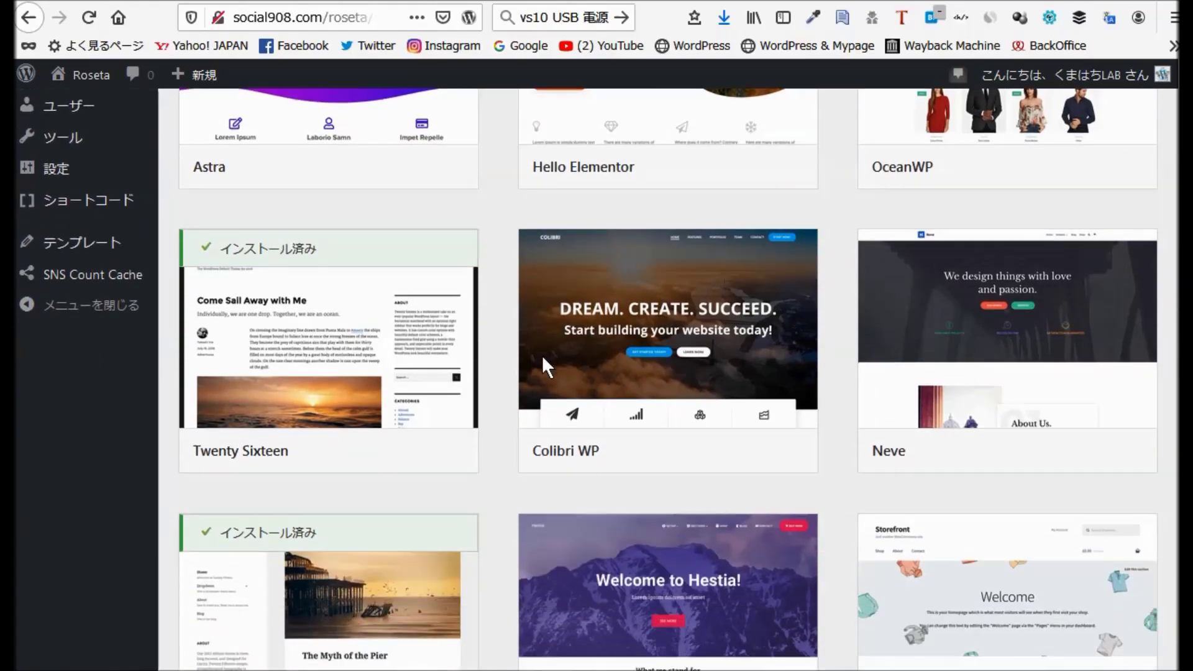
scroll(545, 366, down, 14)
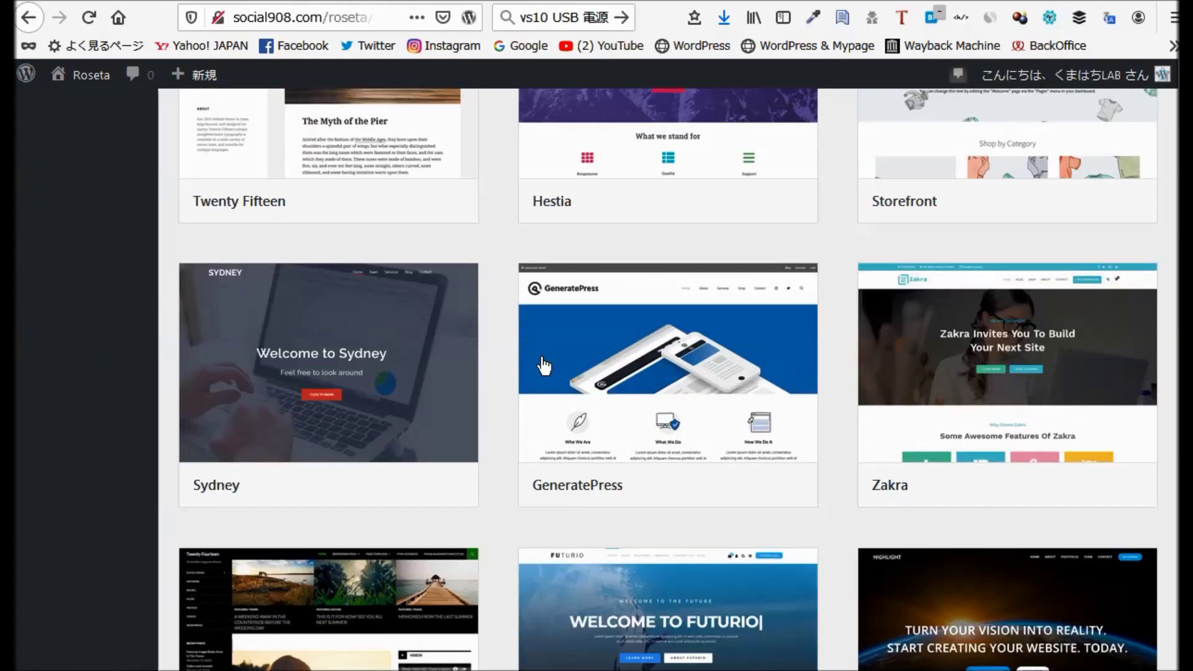
scroll(544, 365, down, 7)
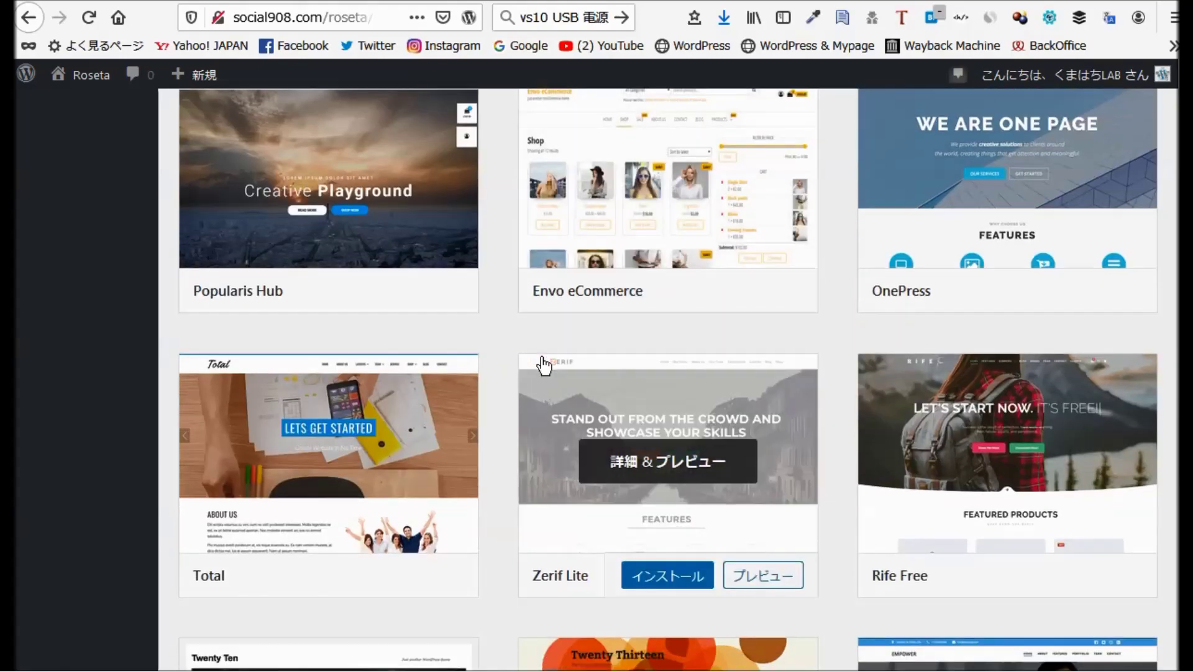
scroll(543, 366, down, 6)
scroll(543, 367, down, 8)
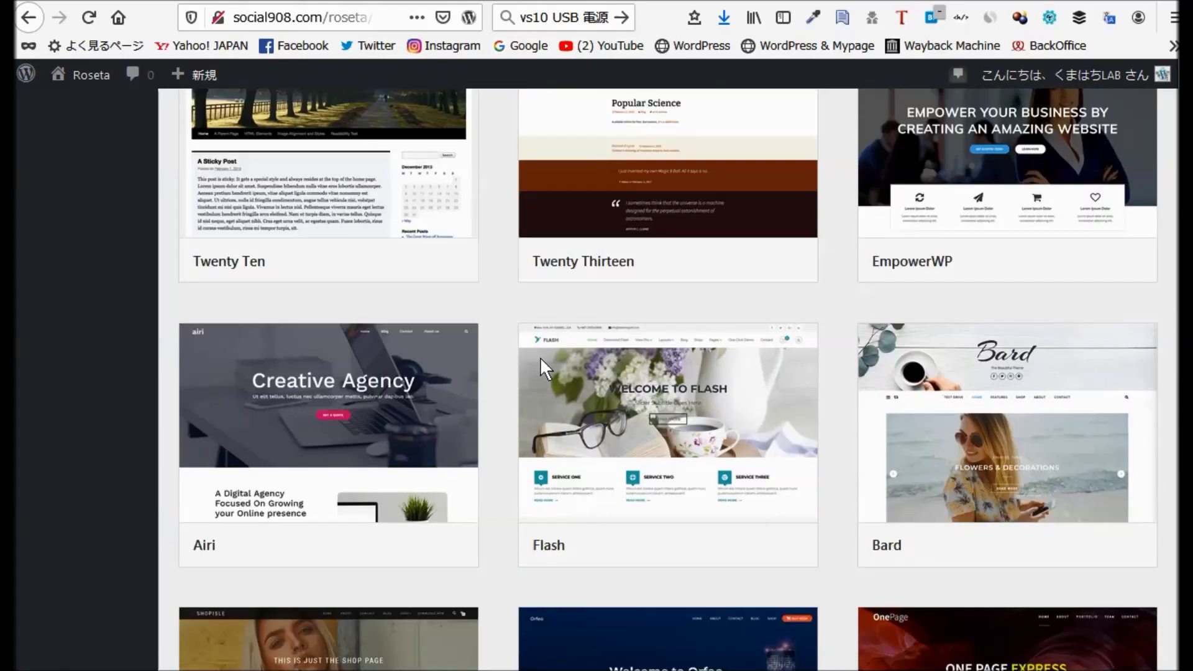
scroll(543, 367, down, 8)
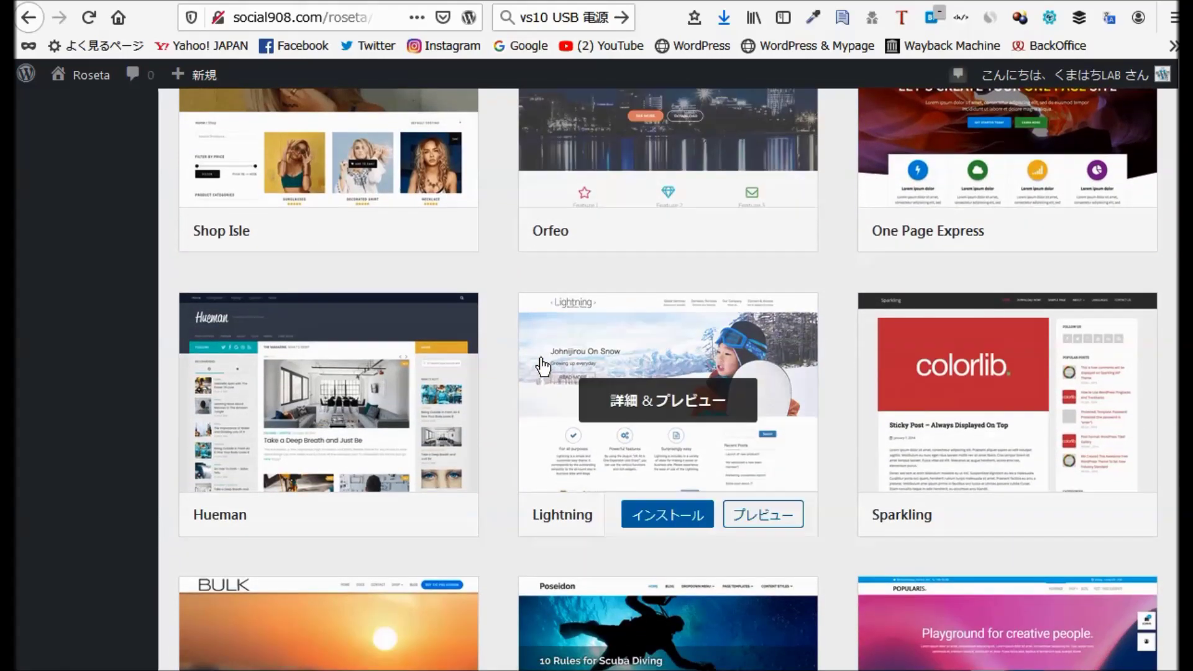
scroll(540, 371, down, 8)
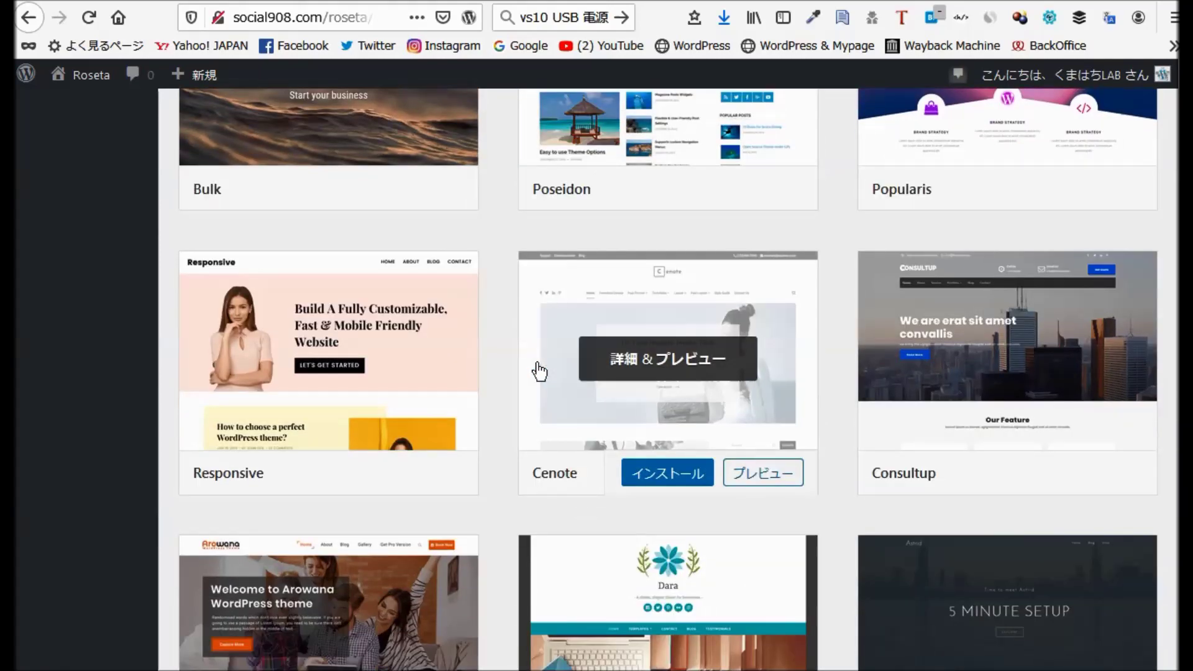
scroll(538, 371, down, 5)
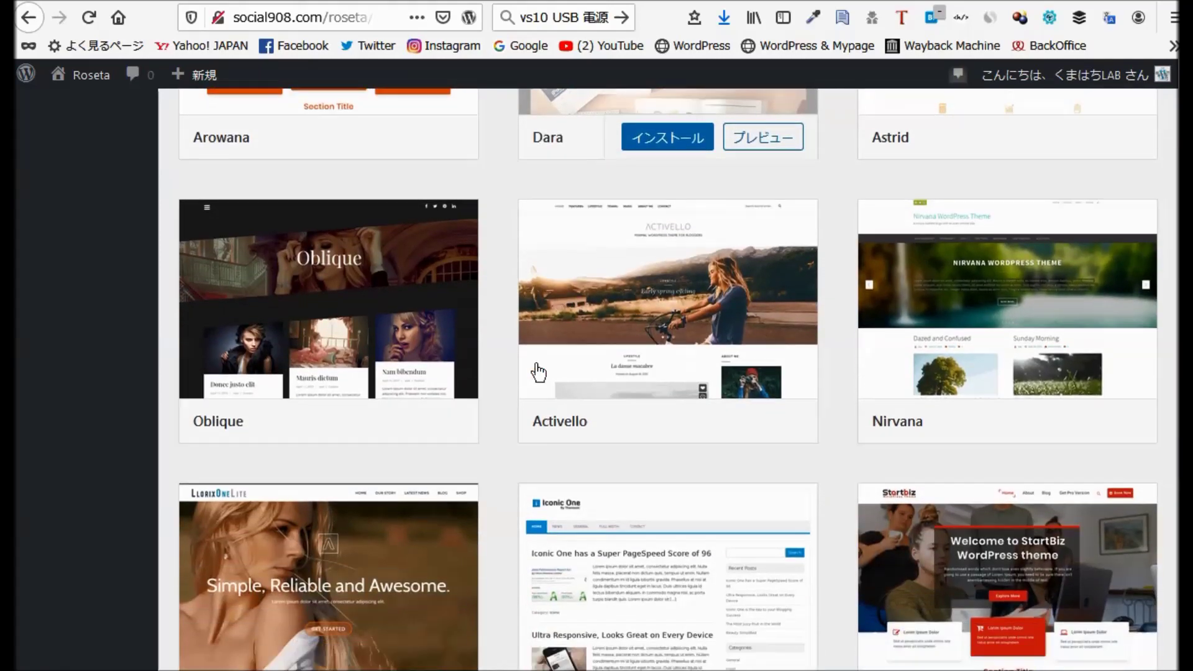
scroll(530, 364, down, 5)
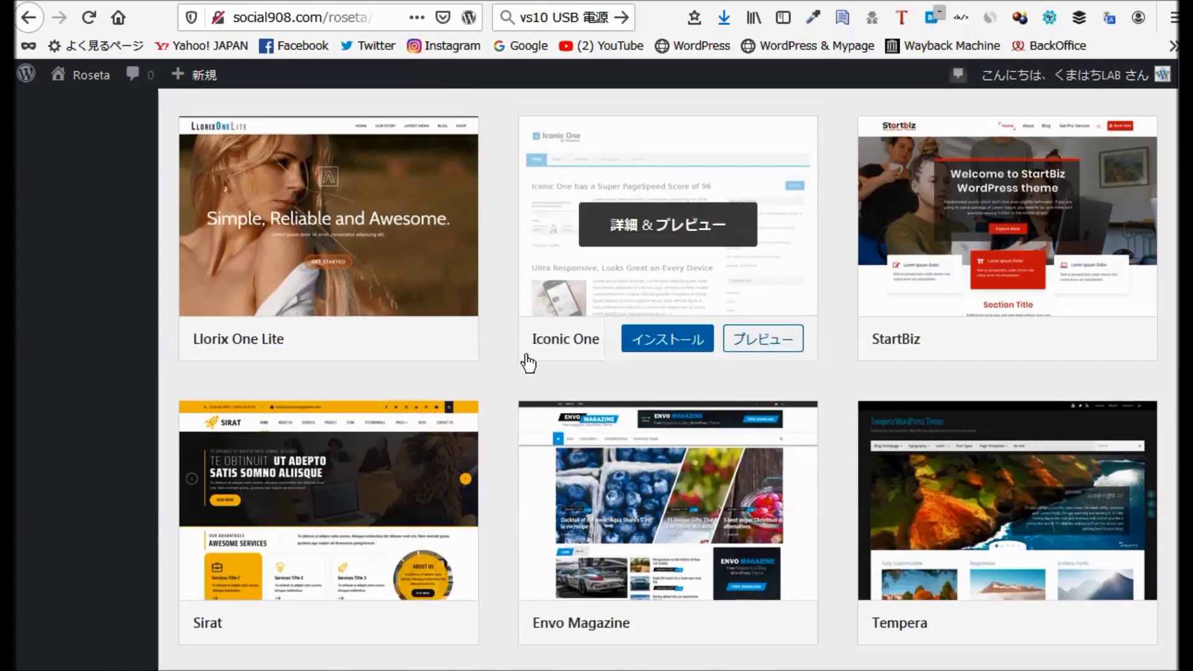
scroll(528, 362, down, 5)
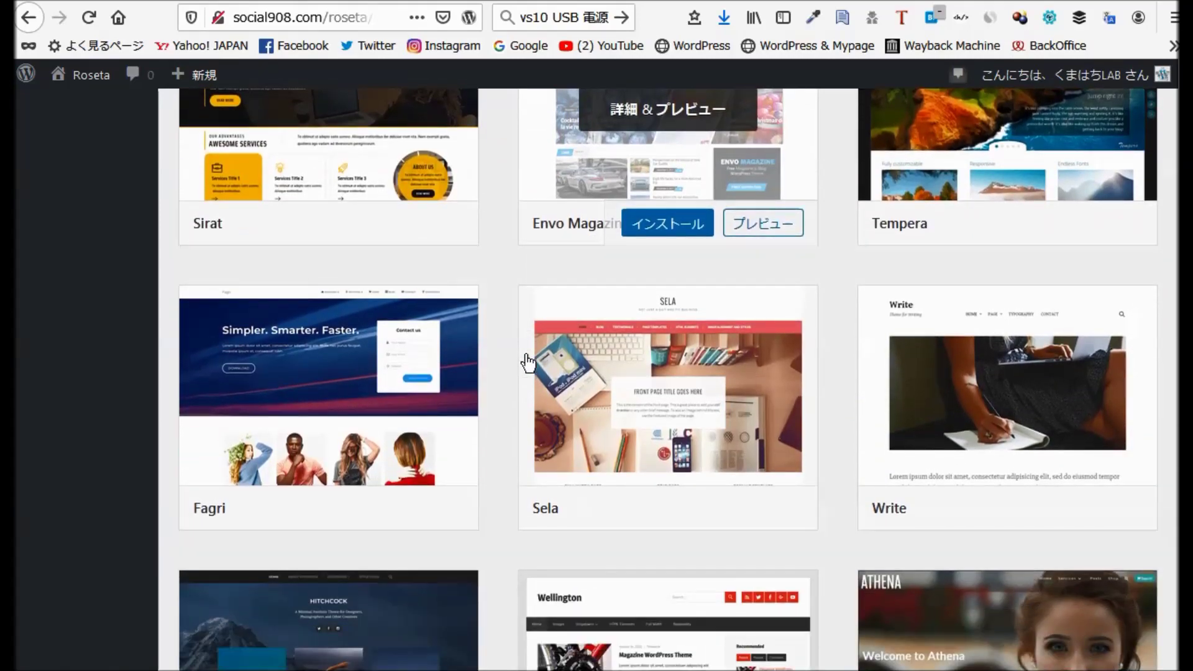
scroll(528, 363, down, 6)
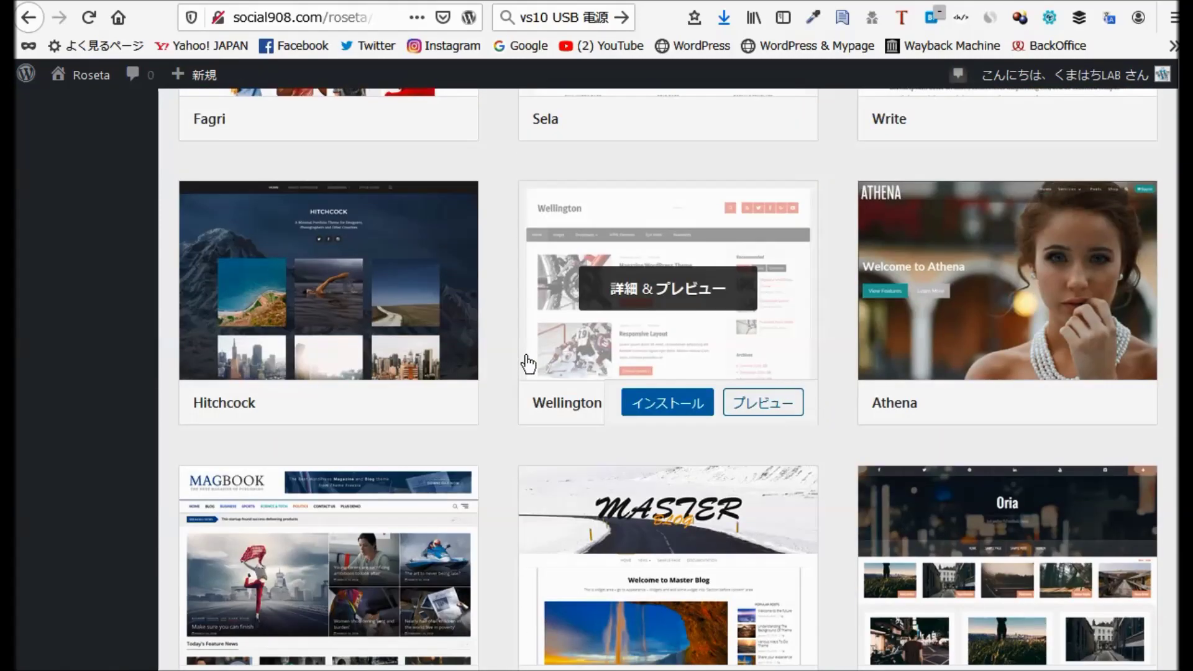
scroll(528, 364, down, 1)
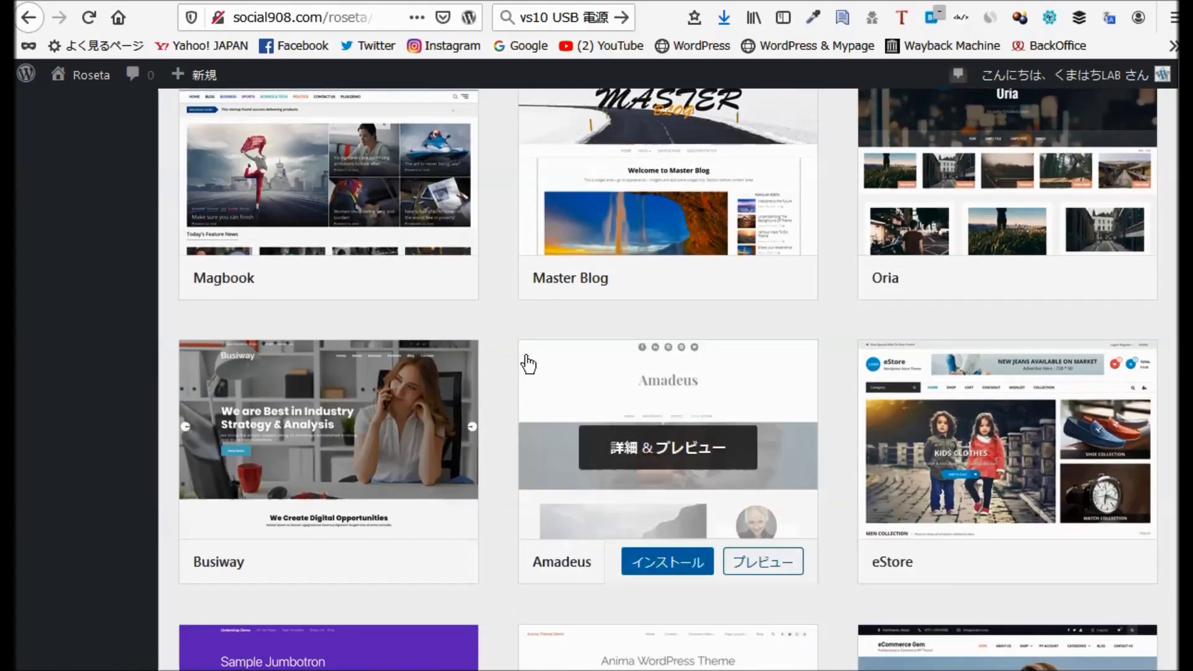
scroll(528, 364, down, 4)
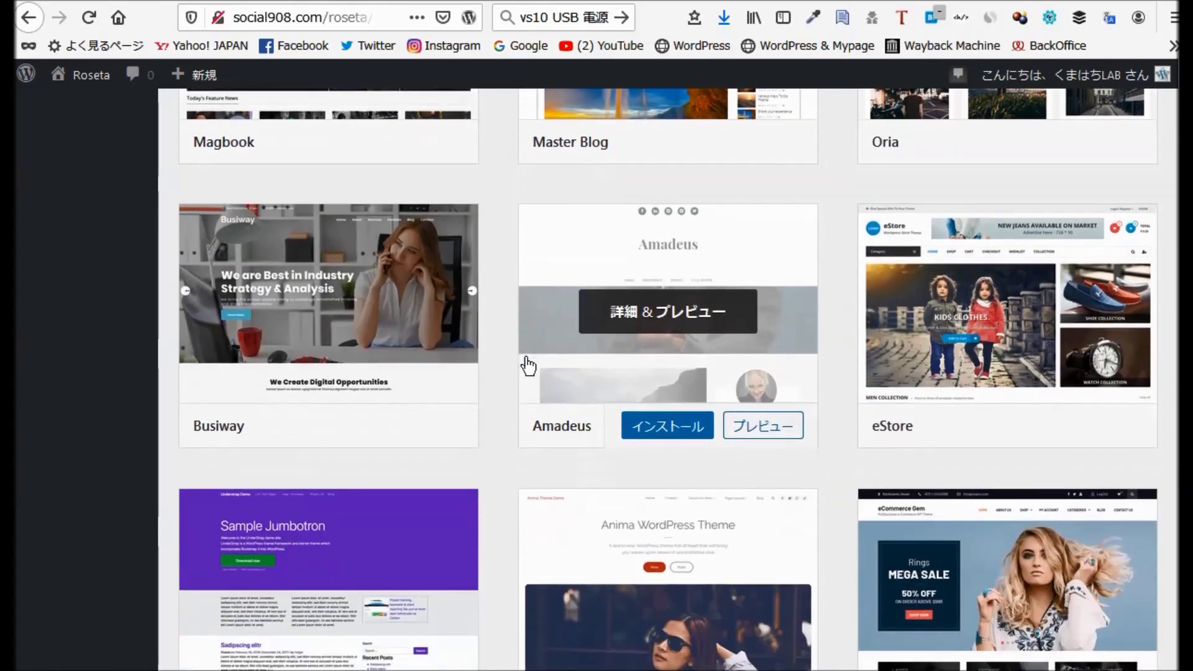
scroll(529, 364, up, 20)
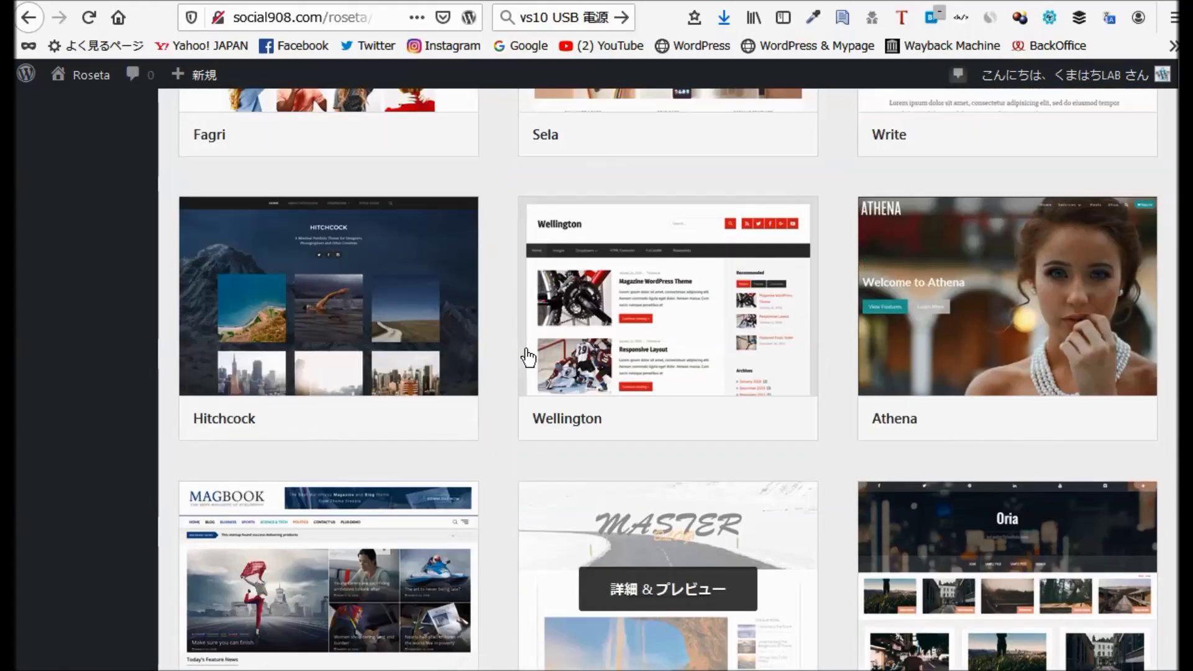
scroll(530, 357, up, 20)
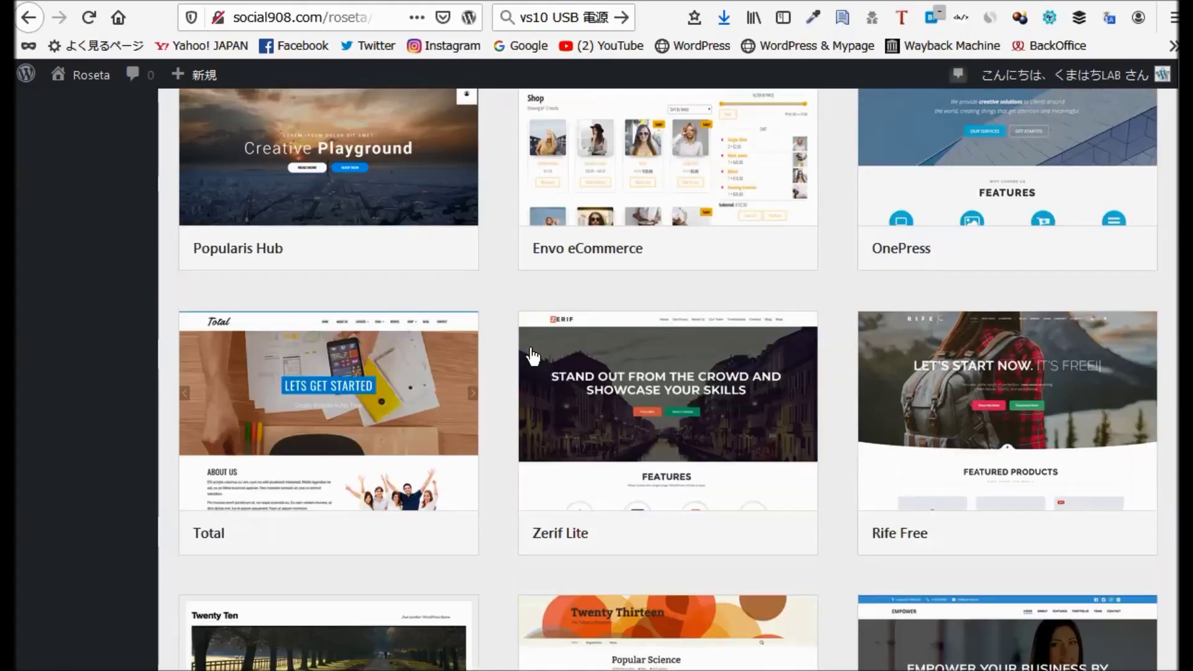
scroll(530, 356, up, 4)
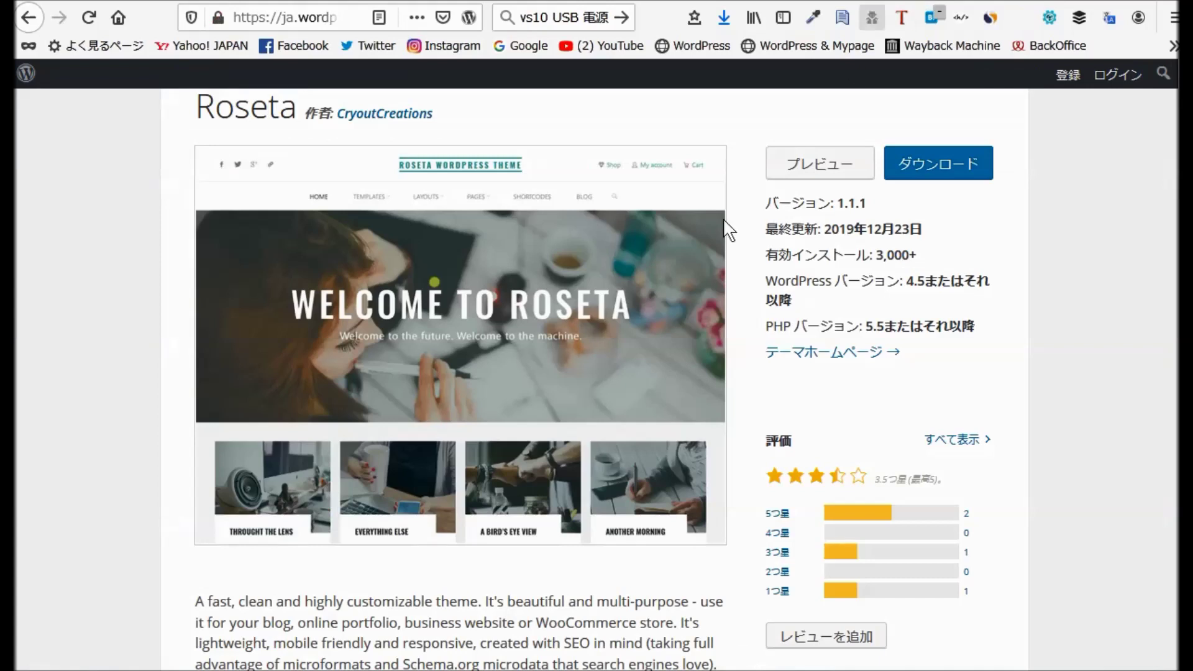
Copy the theme name Roseta from its theme directory page and search for it in the dashboard's theme installer.
right_click(210, 109)
click(229, 122)
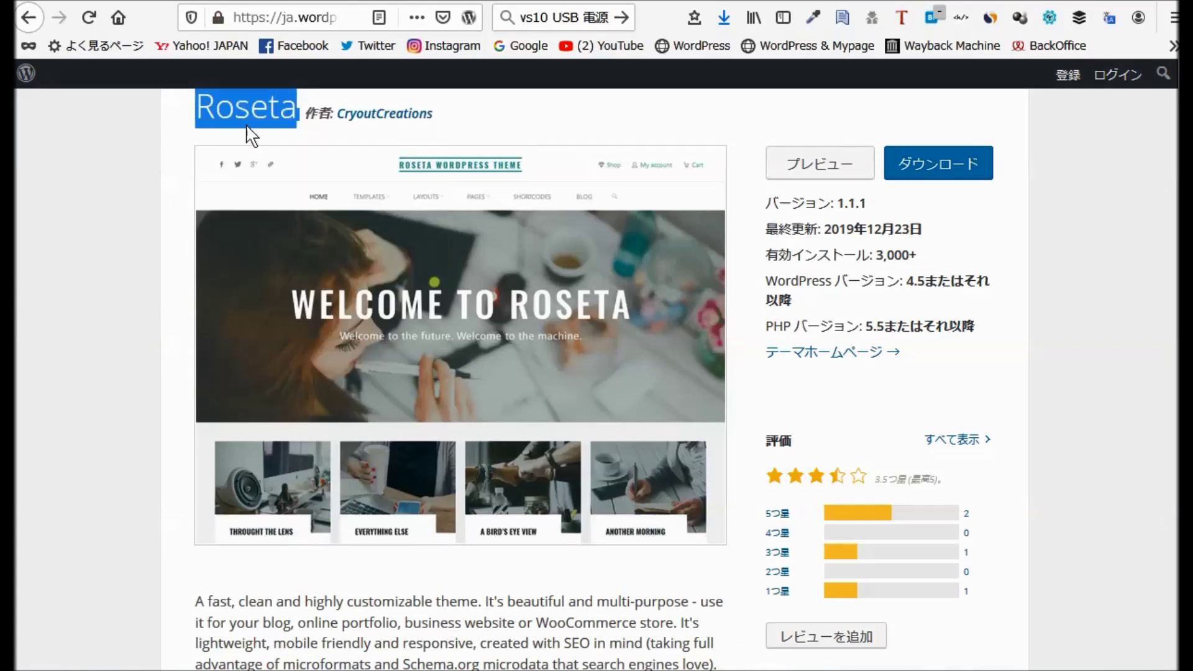
key(ctrl+Tab)
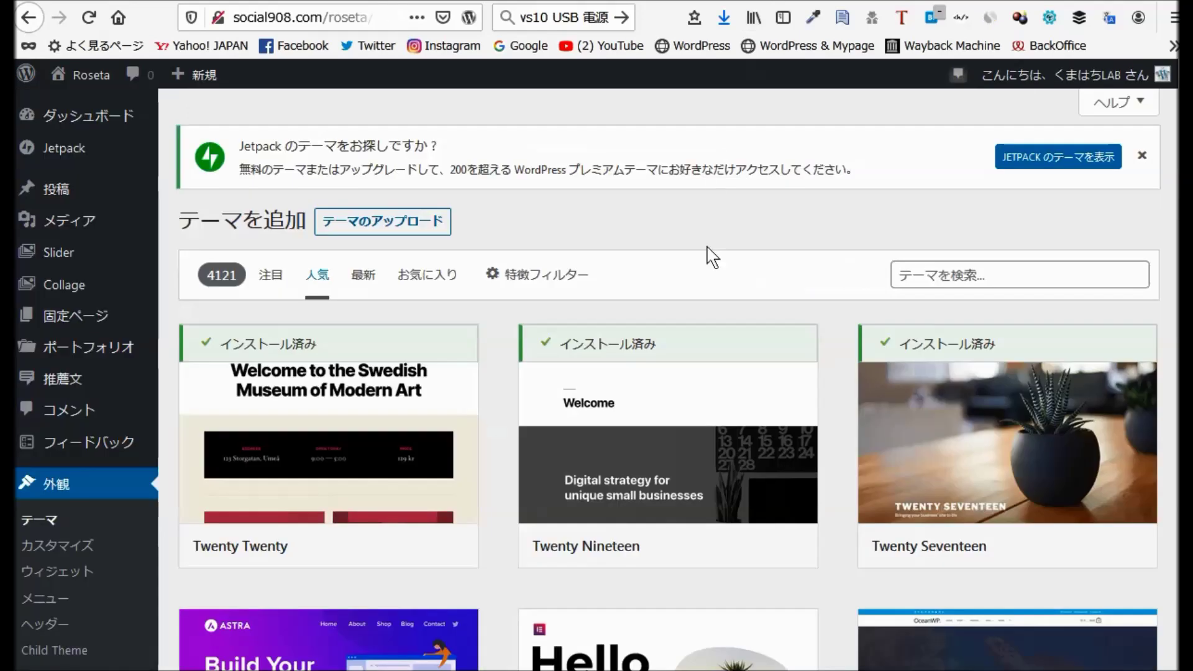
click(900, 274)
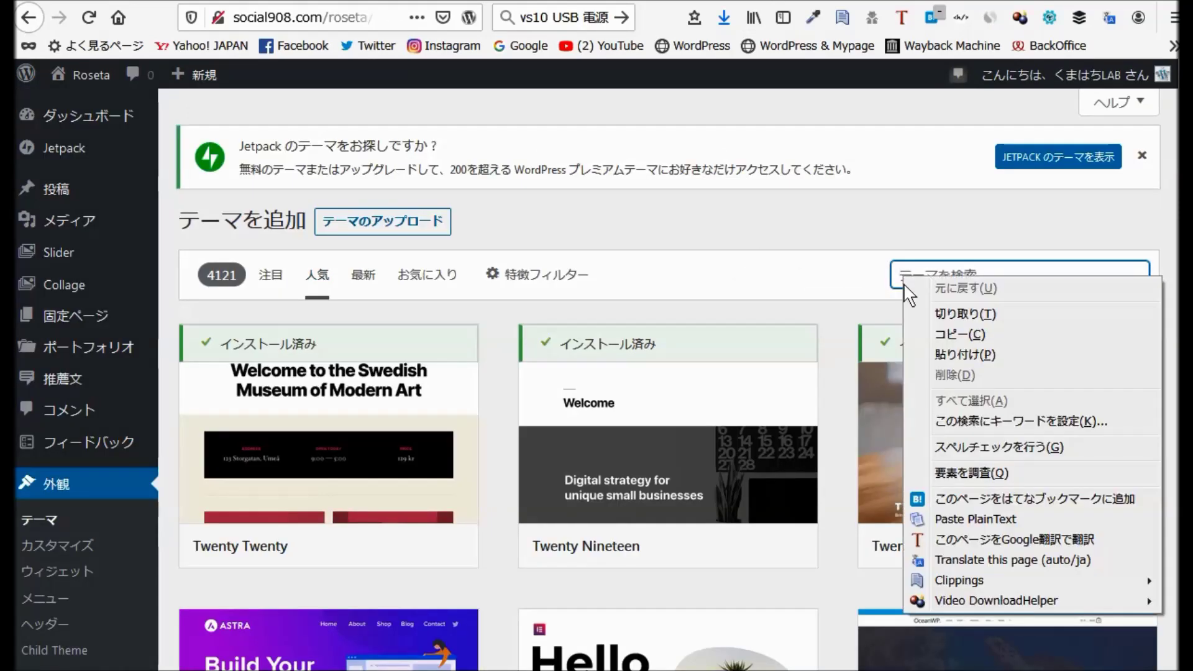
click(945, 354)
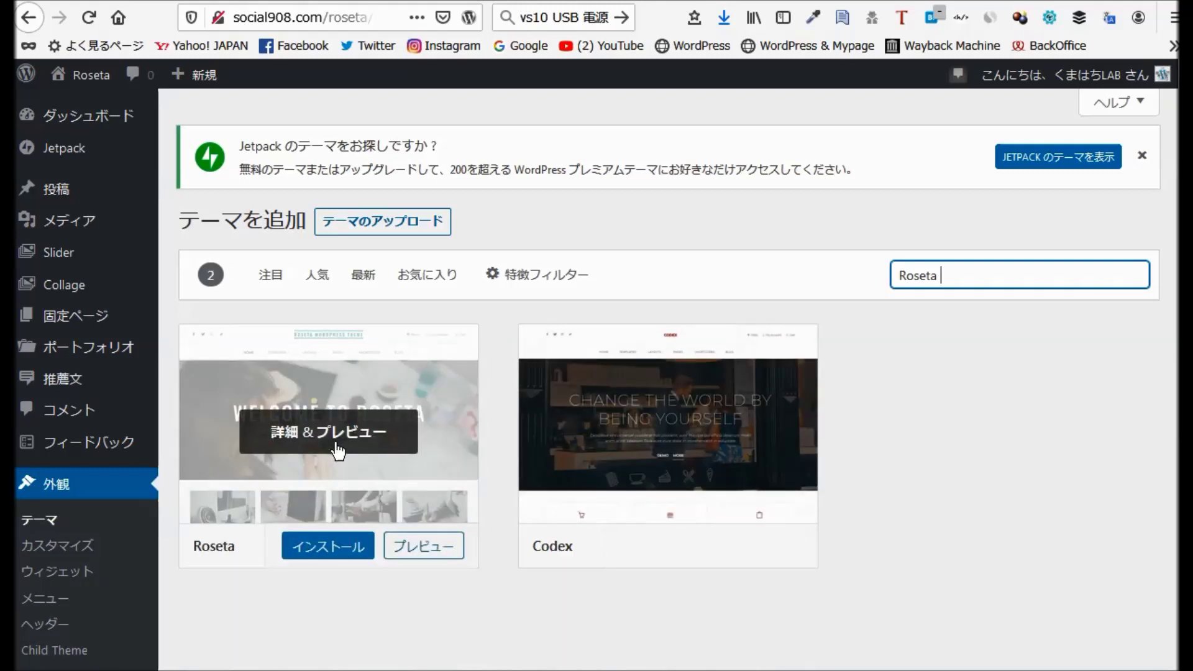
Install the Roseta theme from the search results and activate it on the site.
click(328, 551)
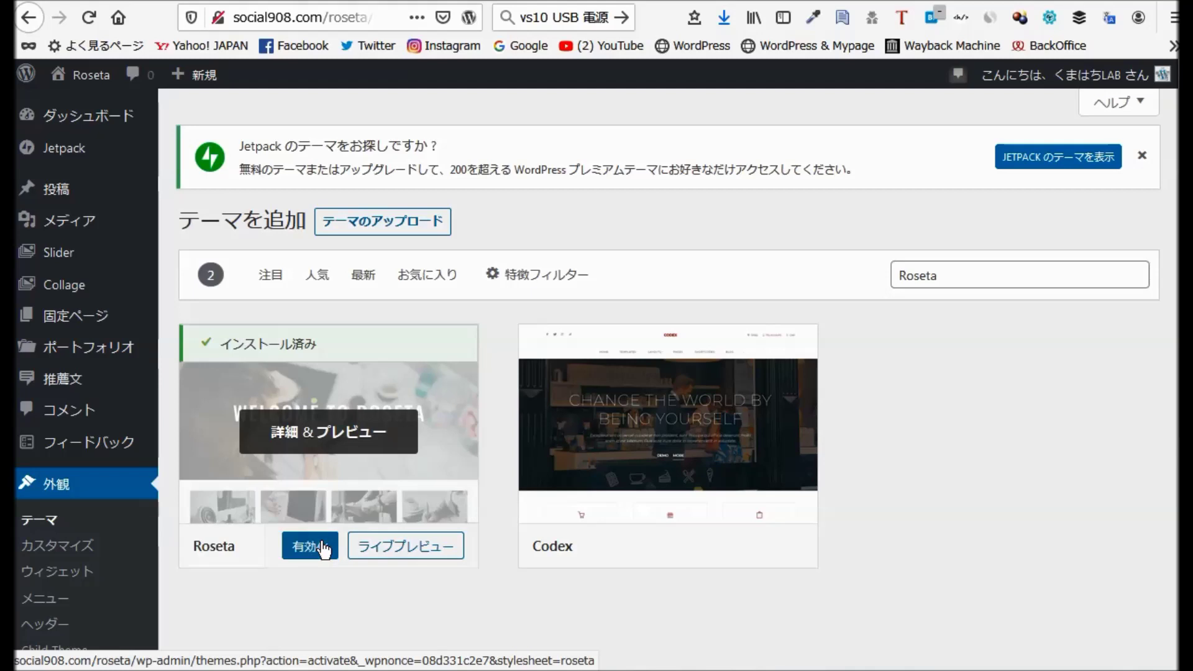
click(323, 550)
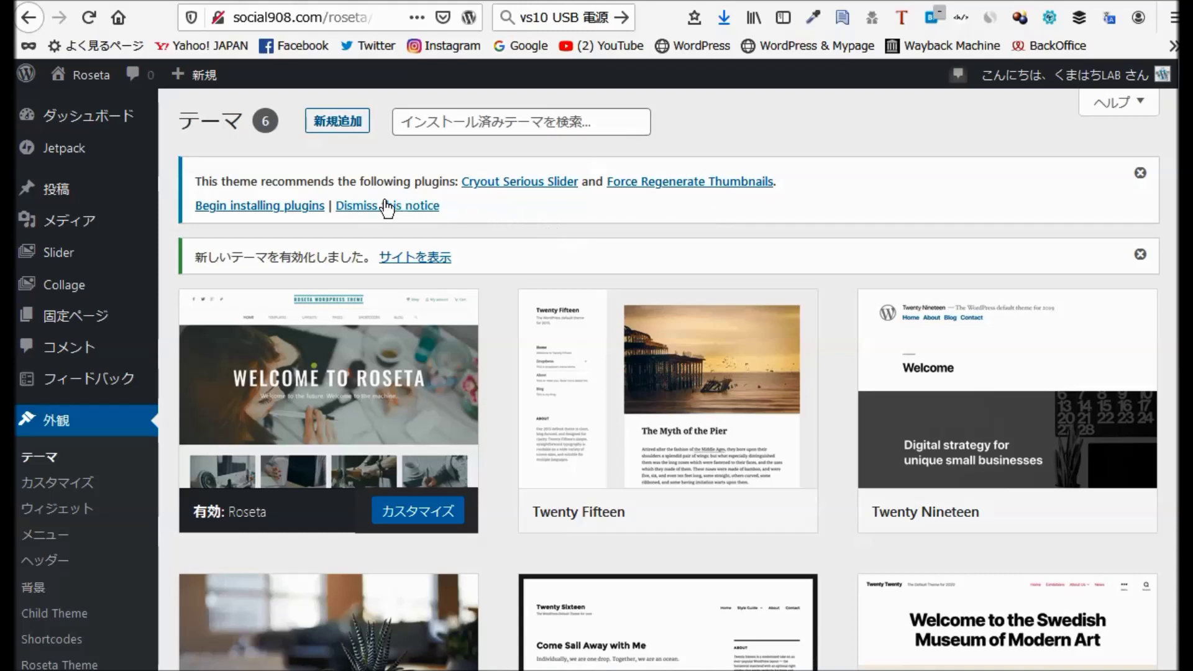
Bulk-install both plugins recommended by the theme, Cryout Serious Slider and Force Regenerate Thumbnails.
click(262, 209)
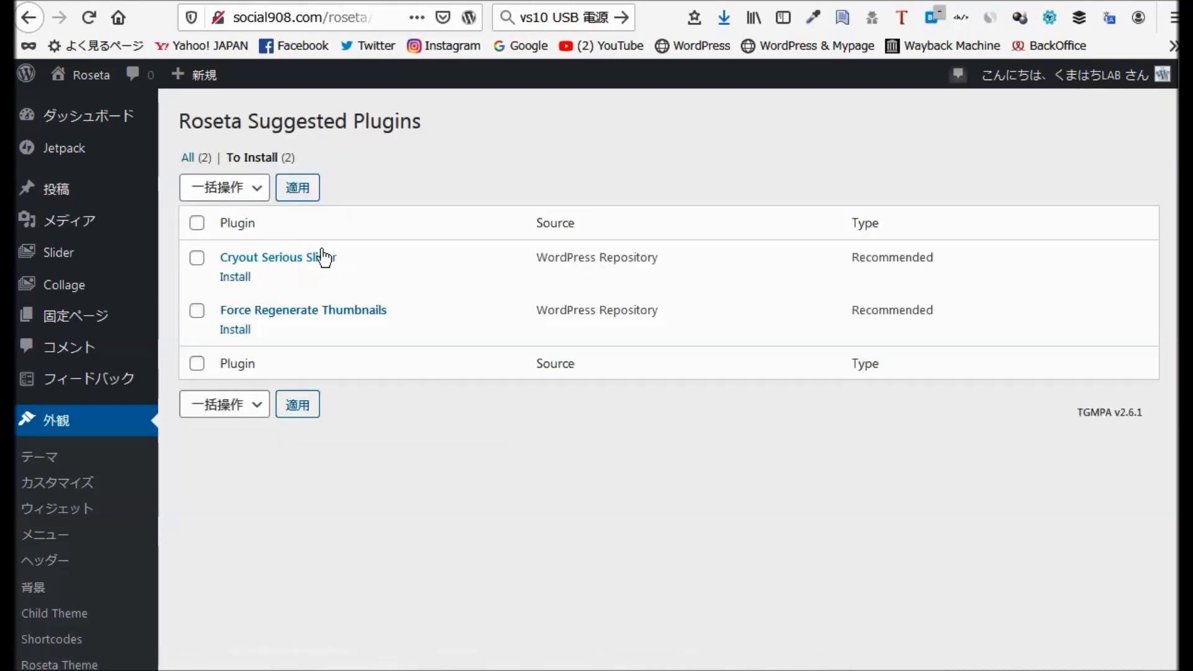
click(197, 224)
click(301, 189)
click(198, 224)
click(252, 188)
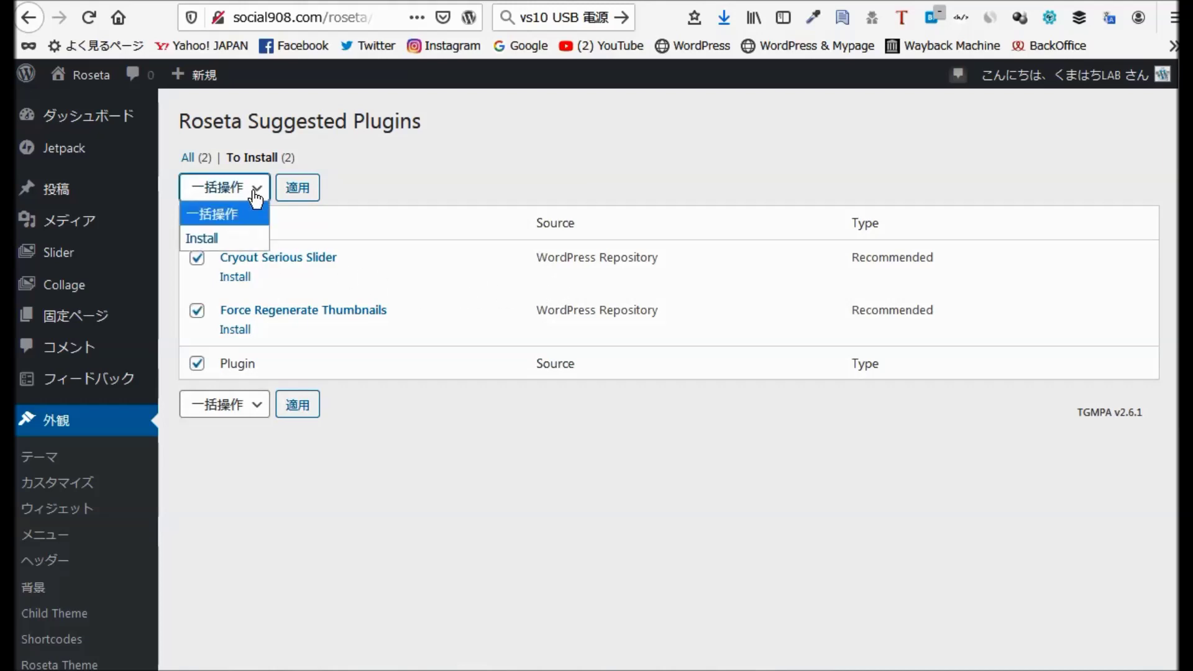
click(238, 240)
click(308, 192)
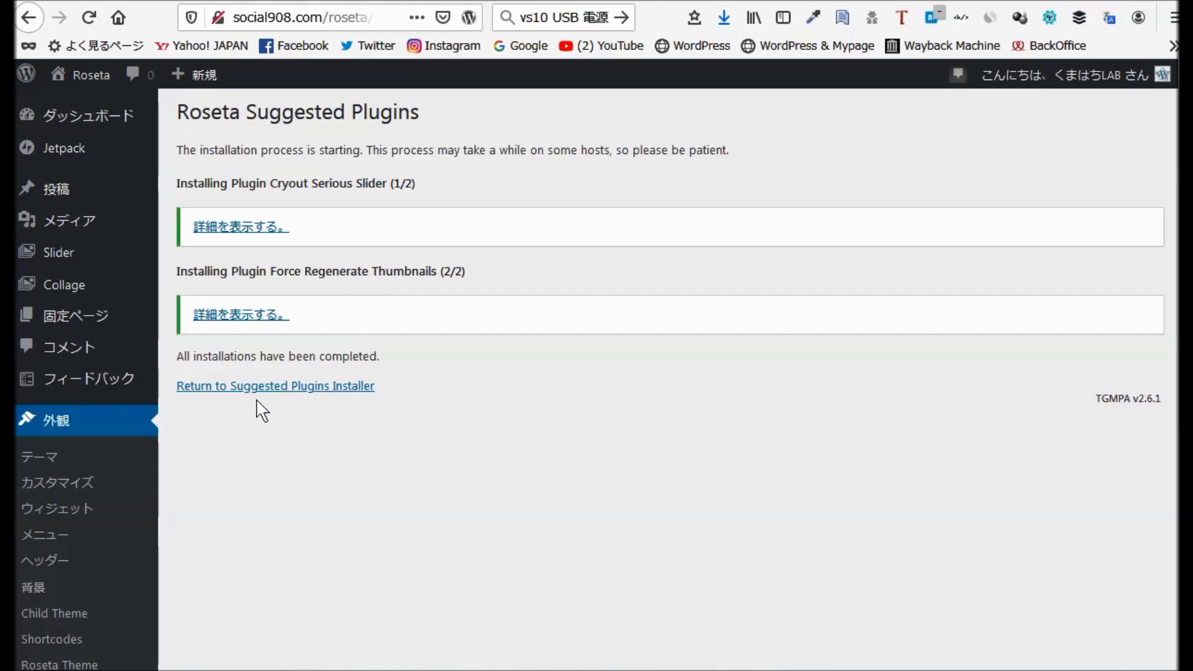
Return to the suggested plugins installer and bulk-activate Cryout Serious Slider and Force Regenerate Thumbnails.
click(250, 386)
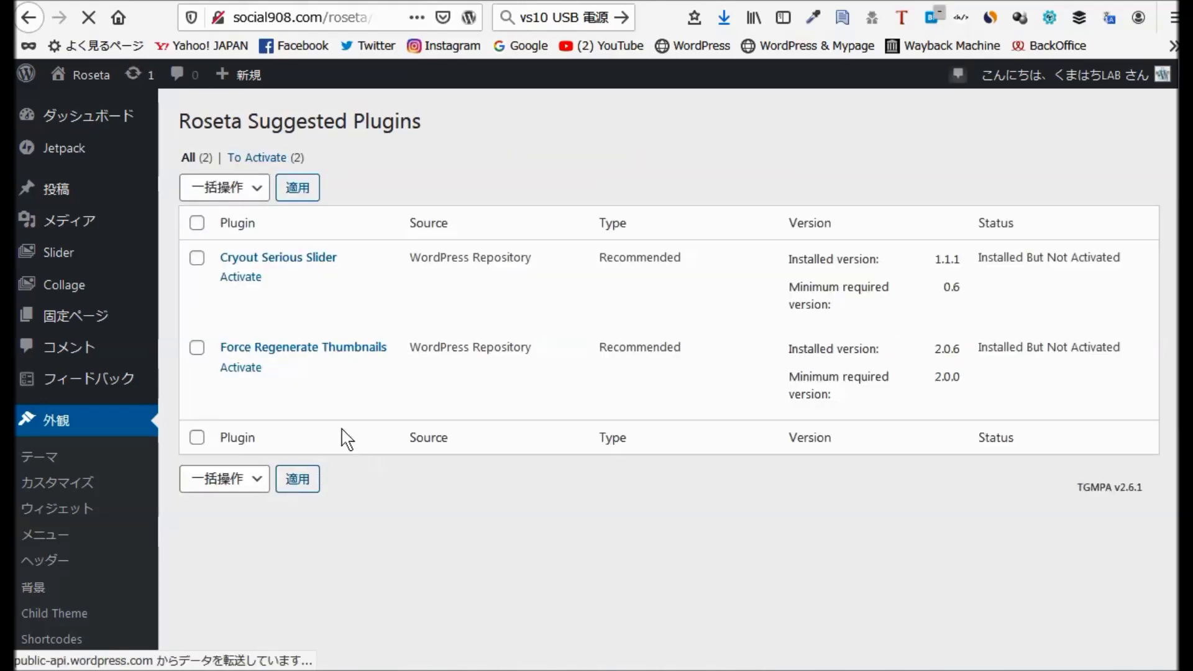
click(198, 224)
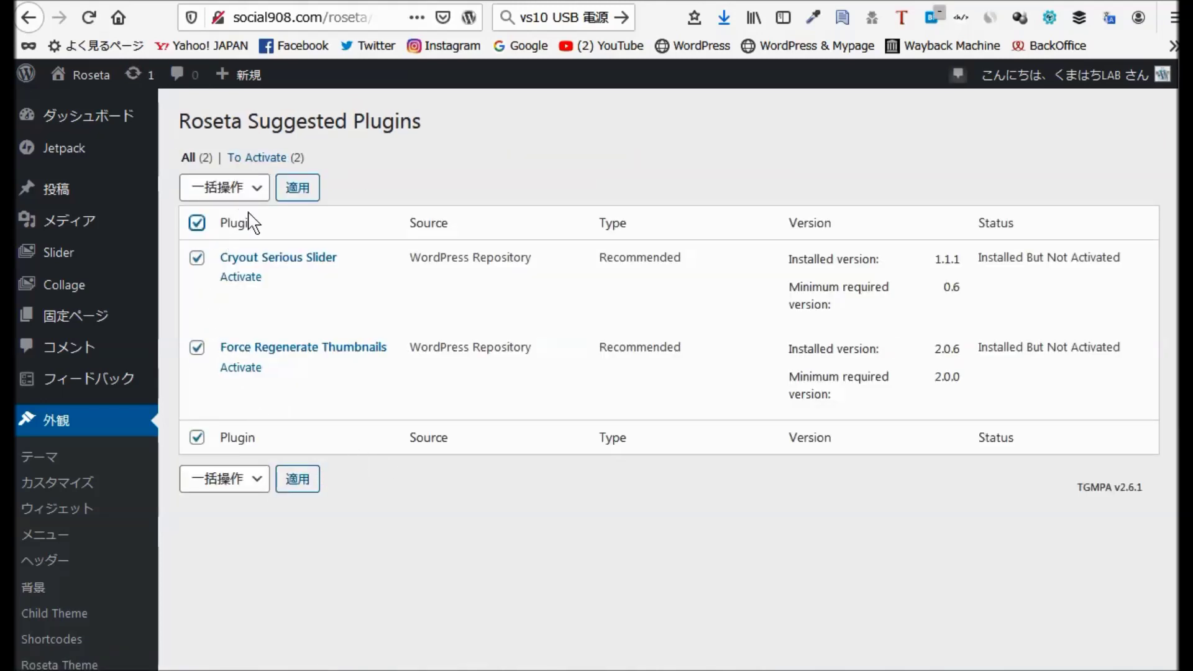
click(258, 190)
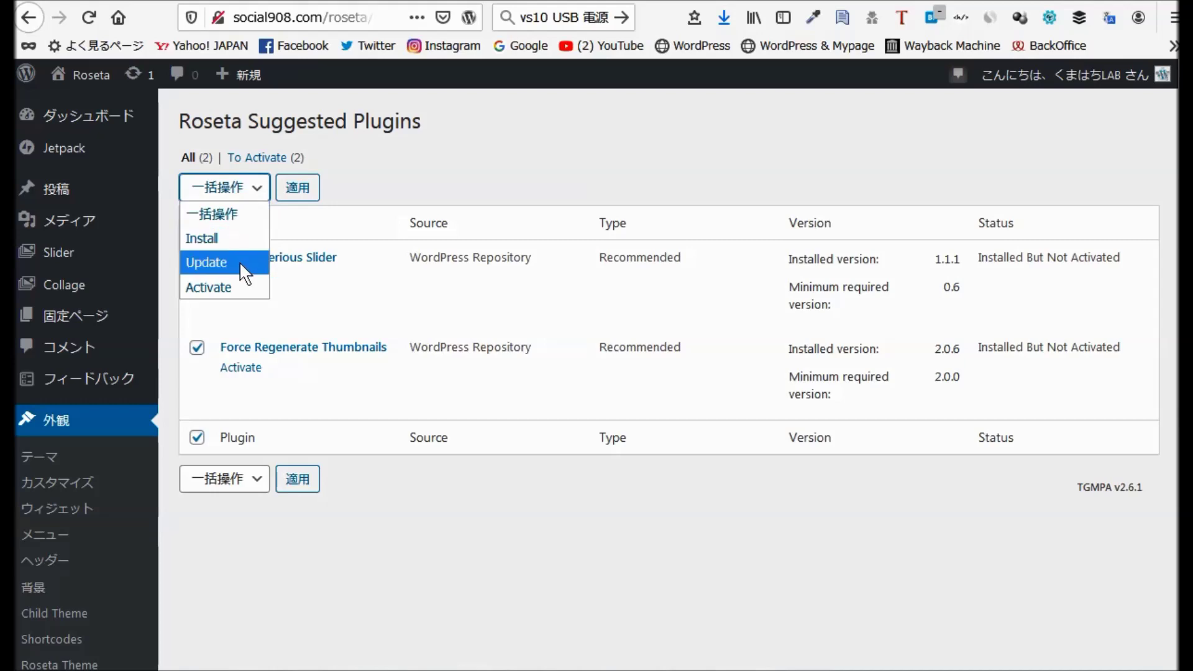
click(234, 286)
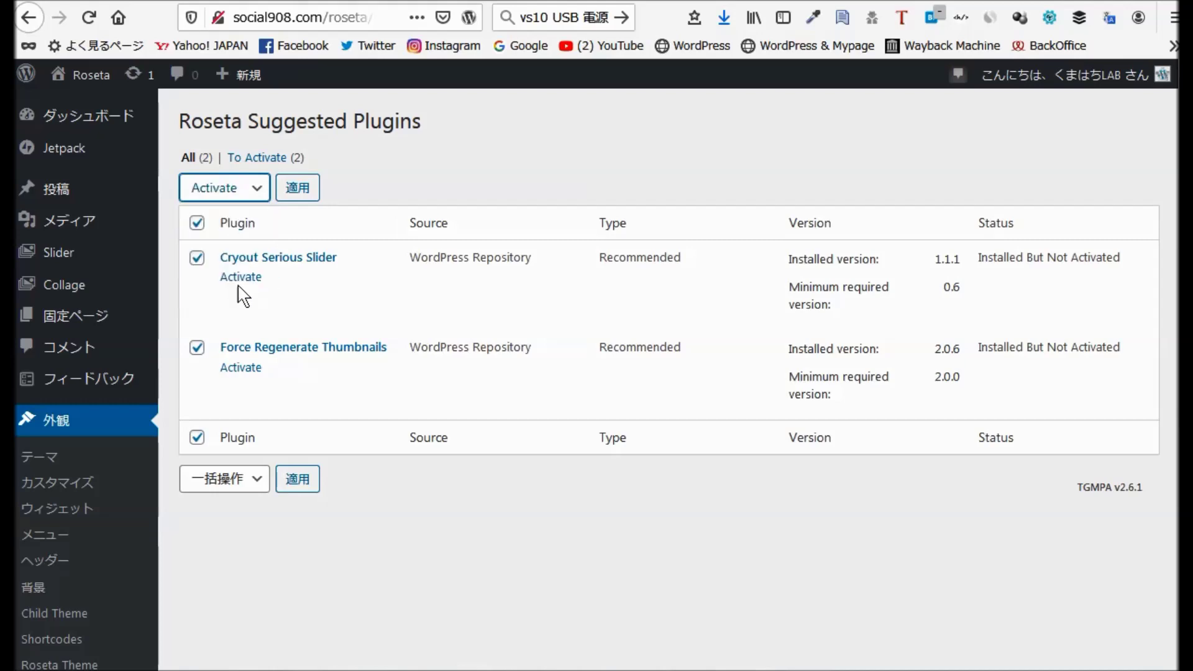
click(297, 188)
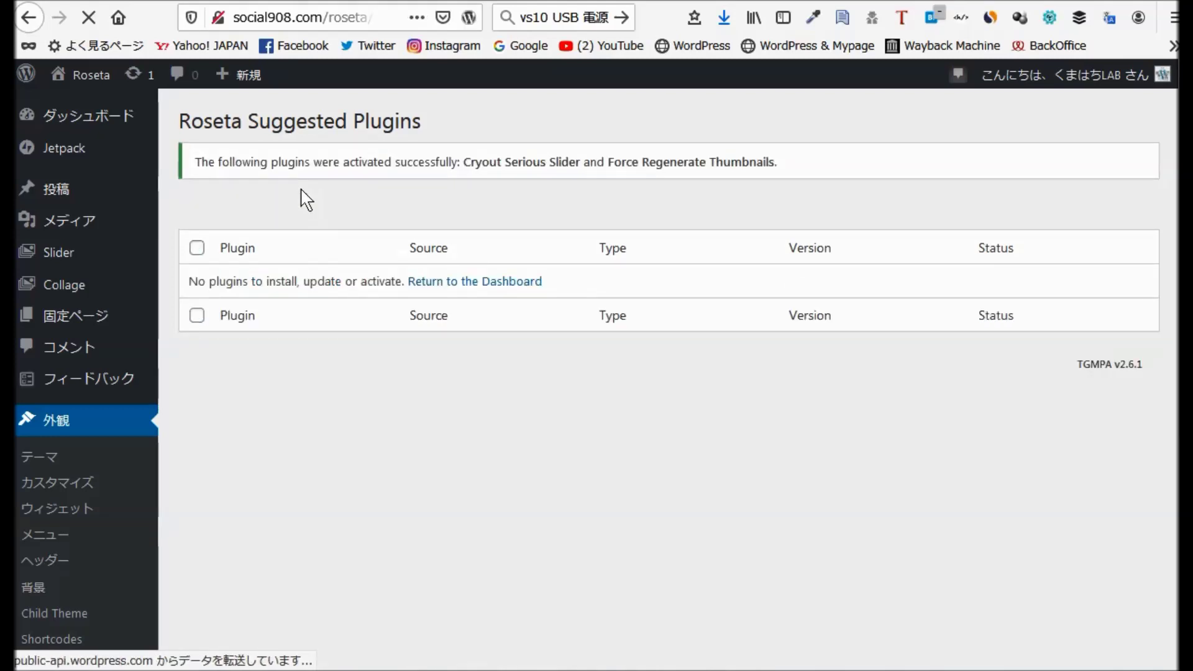
Open the Roseta Theme information page in the dashboard and review its description and the Free versus Plus feature comparison.
scroll(356, 339, down, 2)
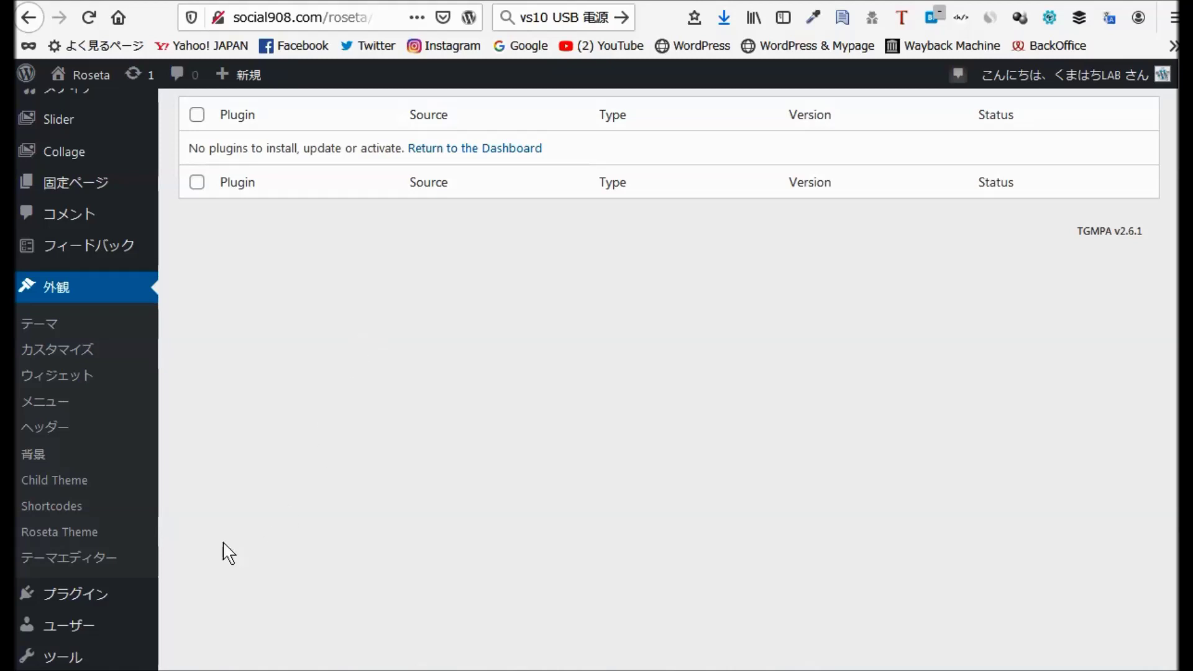
click(54, 534)
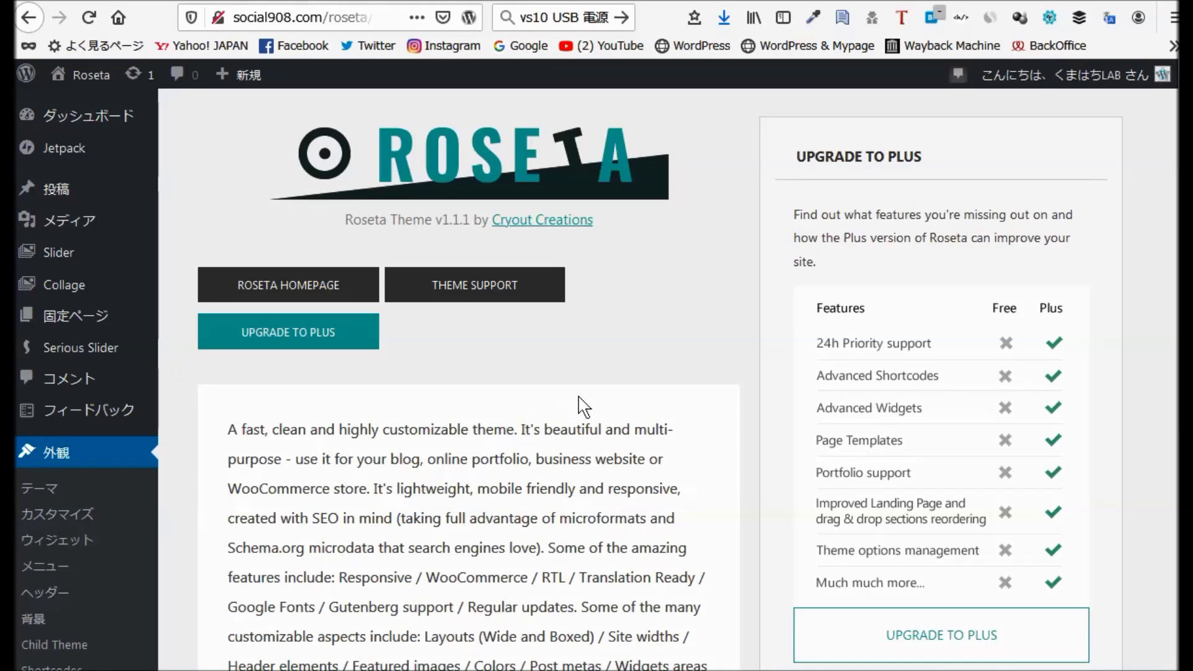
scroll(578, 410, down, 2)
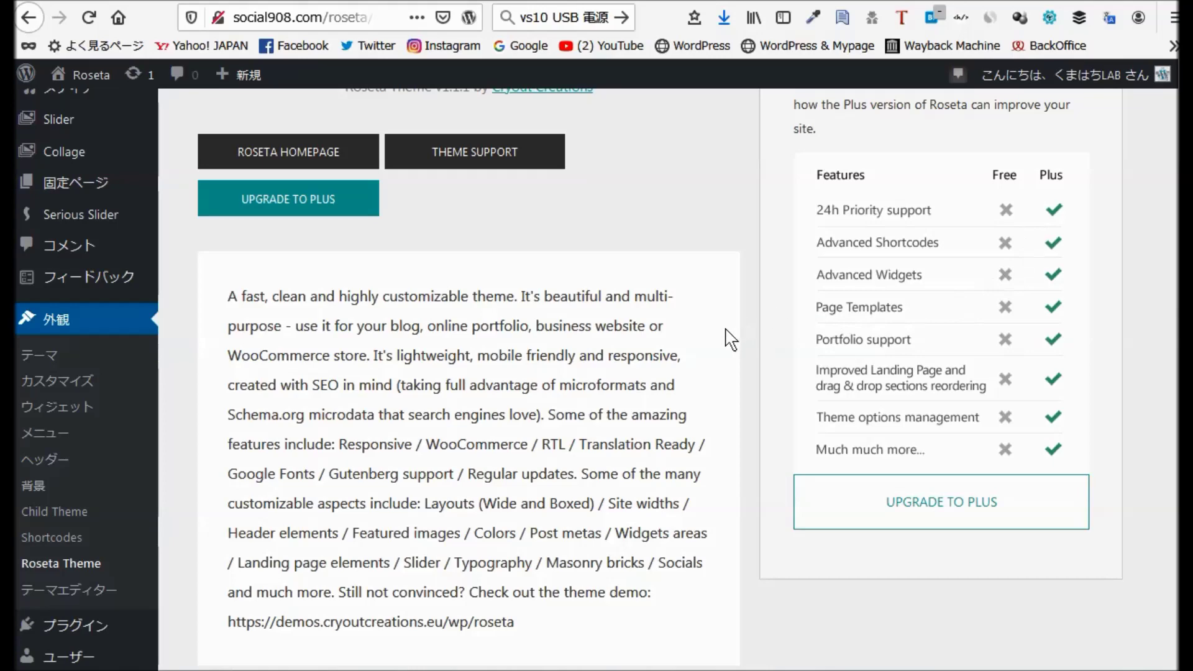
scroll(733, 339, up, 2)
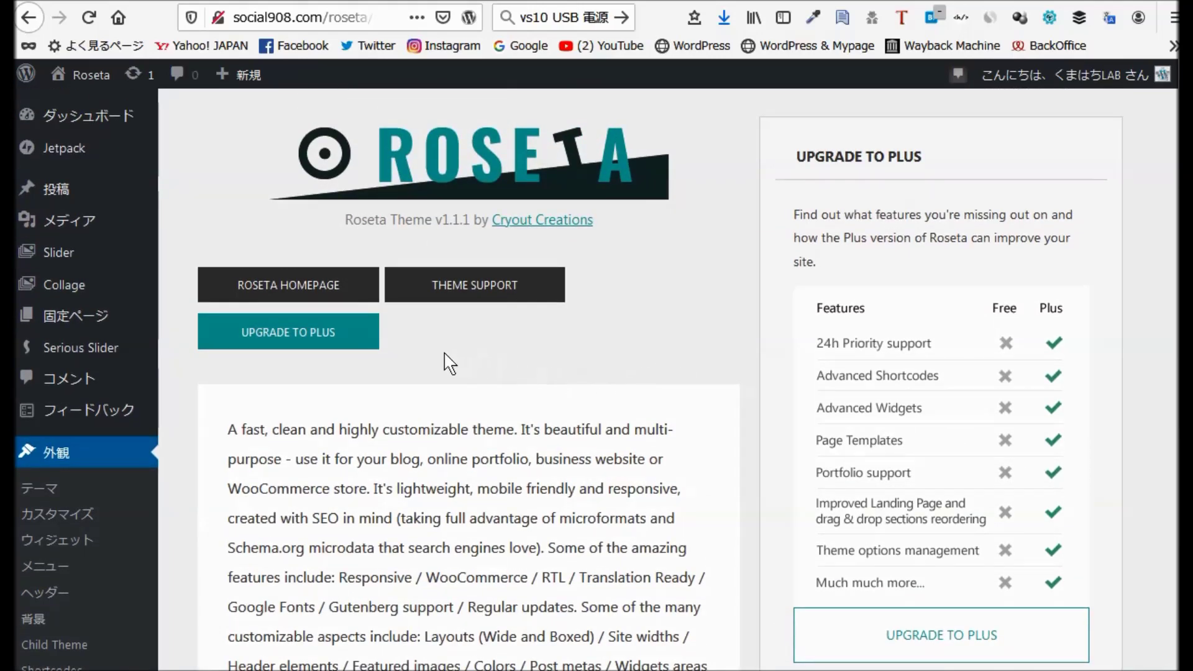
Read the Roseta theme's full description and check the customize and reset options below it.
scroll(447, 367, down, 5)
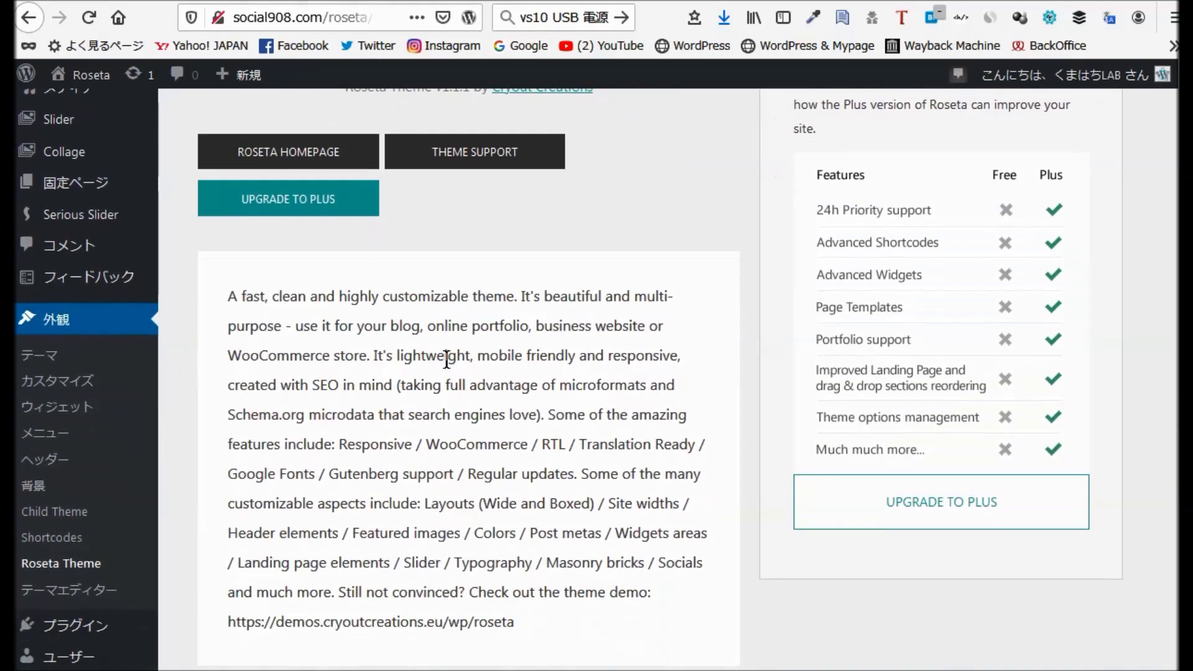
scroll(480, 373, down, 1)
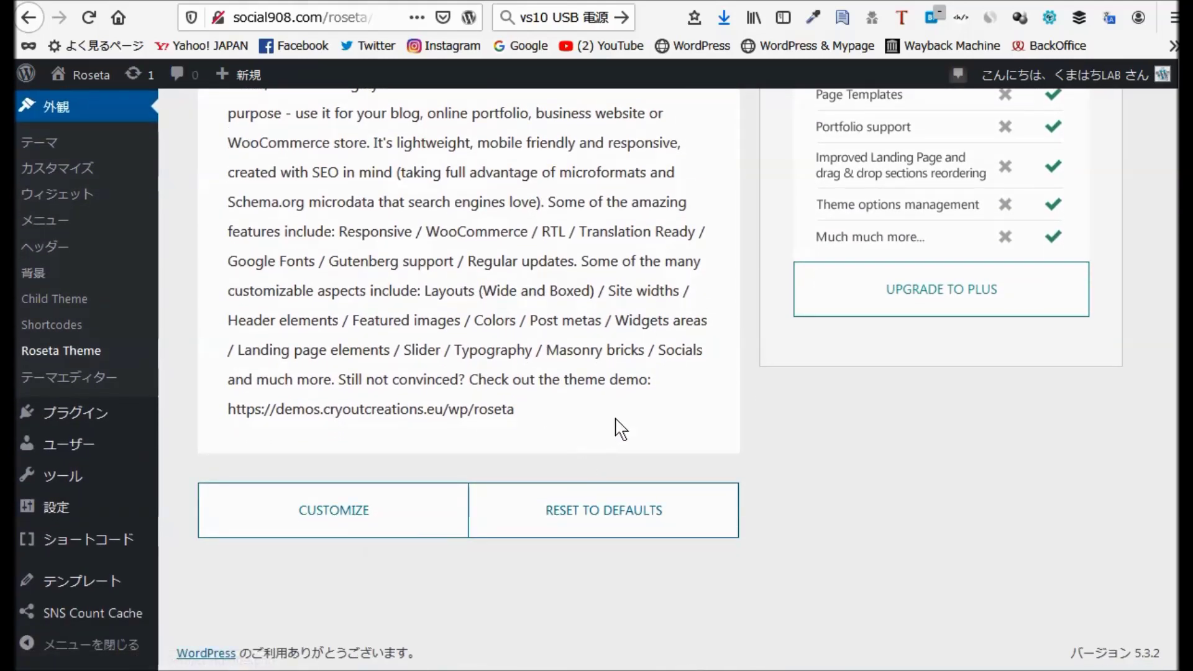
scroll(618, 426, up, 4)
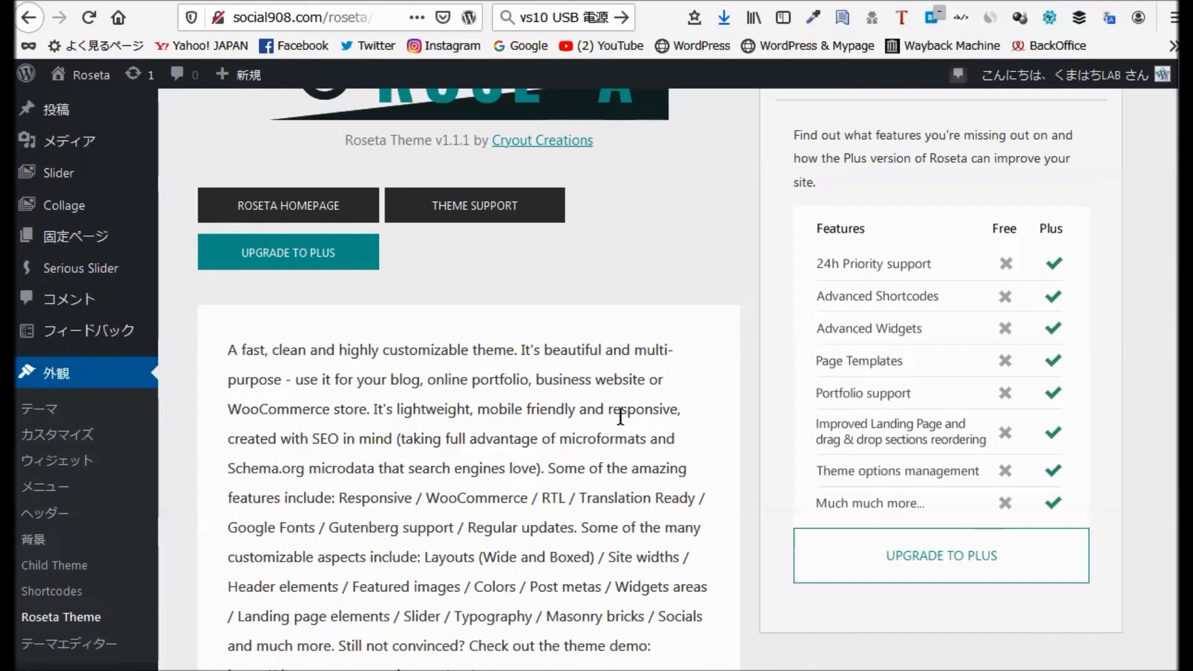
scroll(624, 418, up, 2)
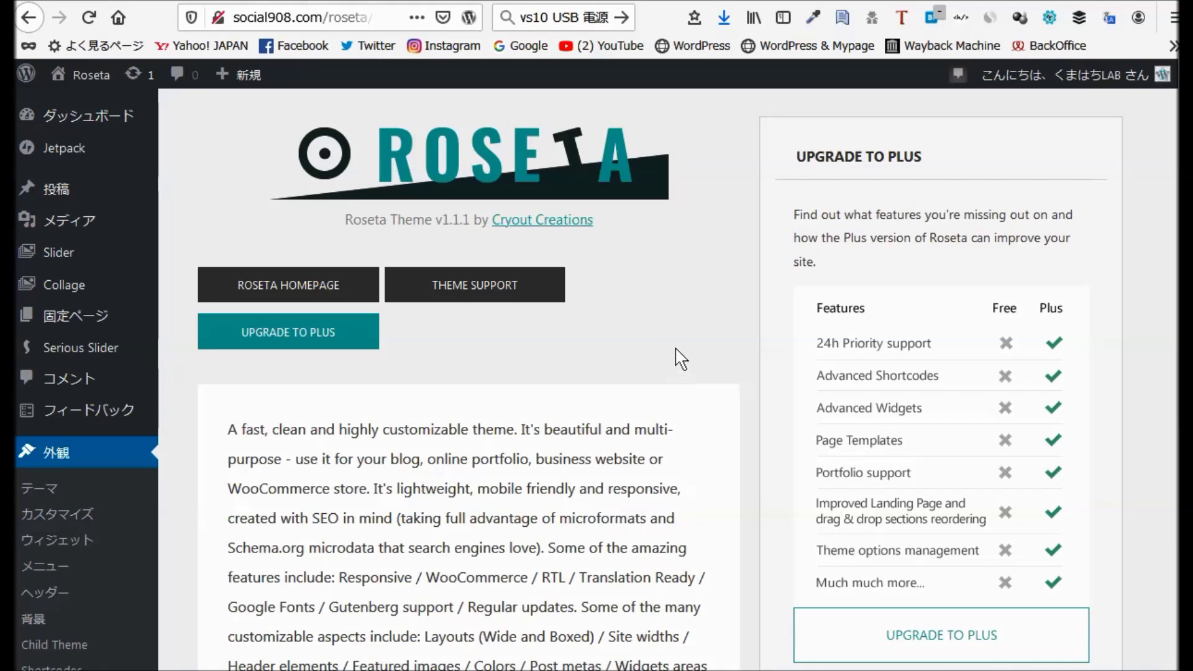
Open the child theme creation form for Roseta and enter the theme name Roseta Child.
scroll(656, 382, down, 3)
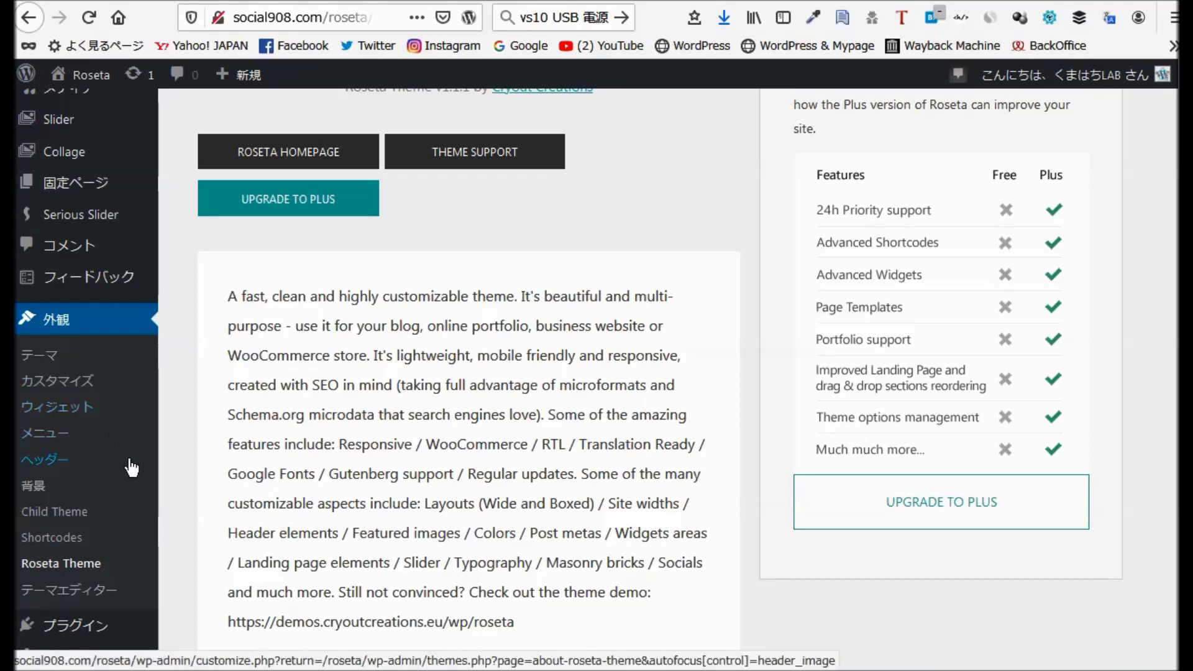
scroll(243, 414, down, 2)
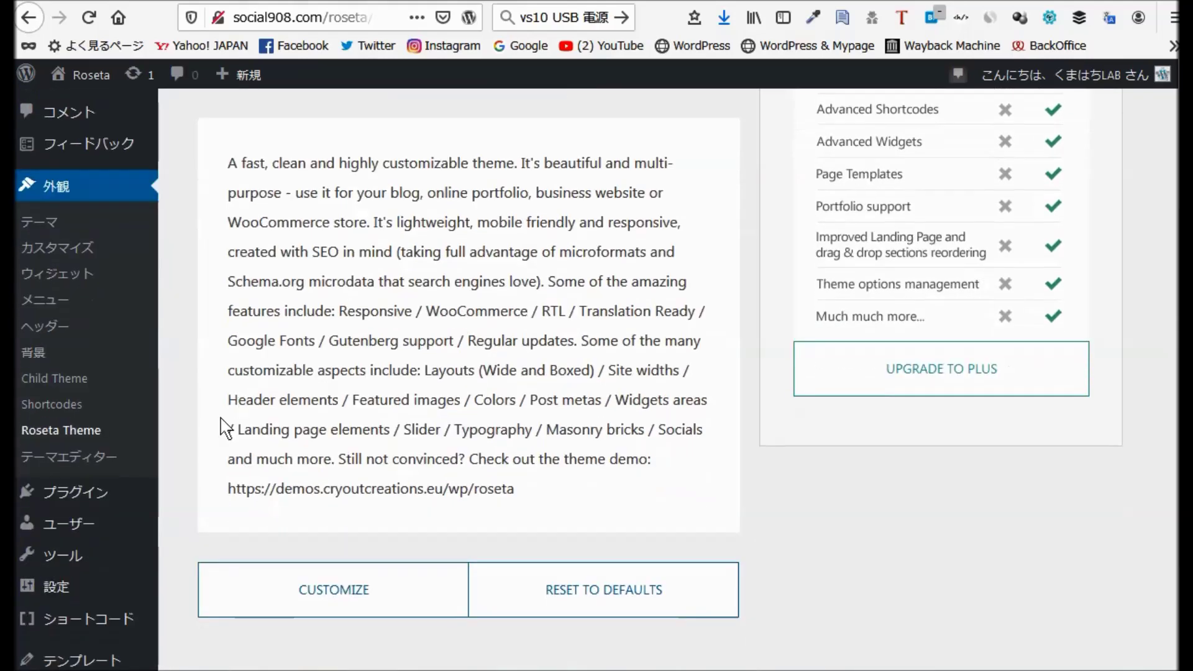
click(59, 386)
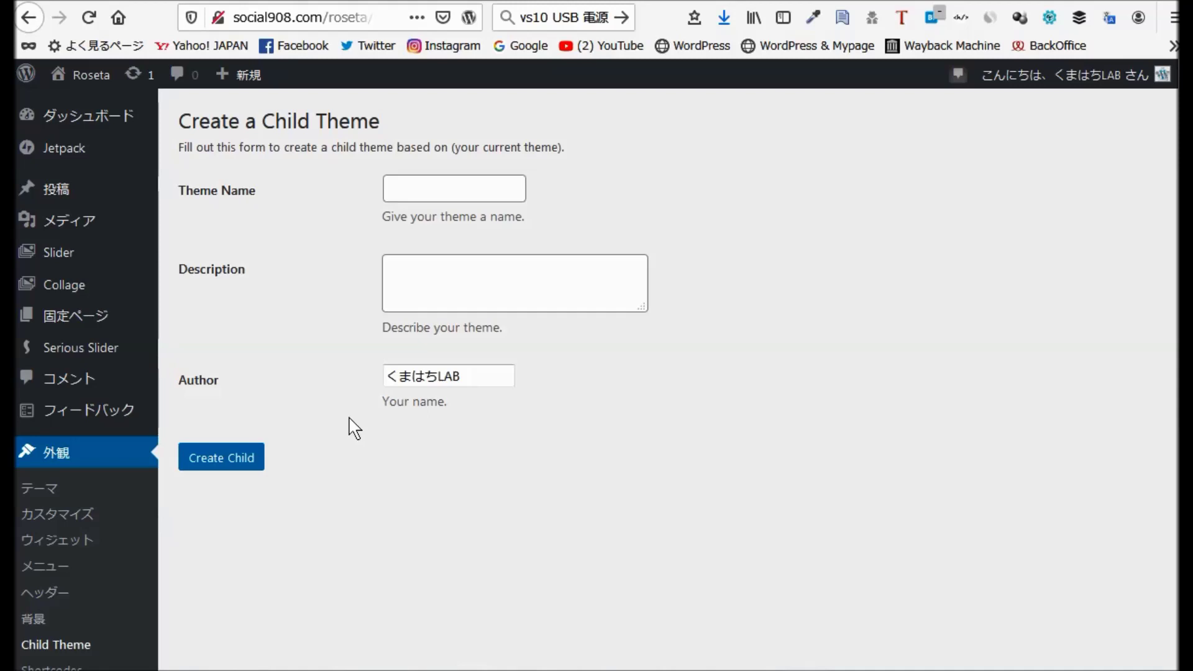
click(421, 193)
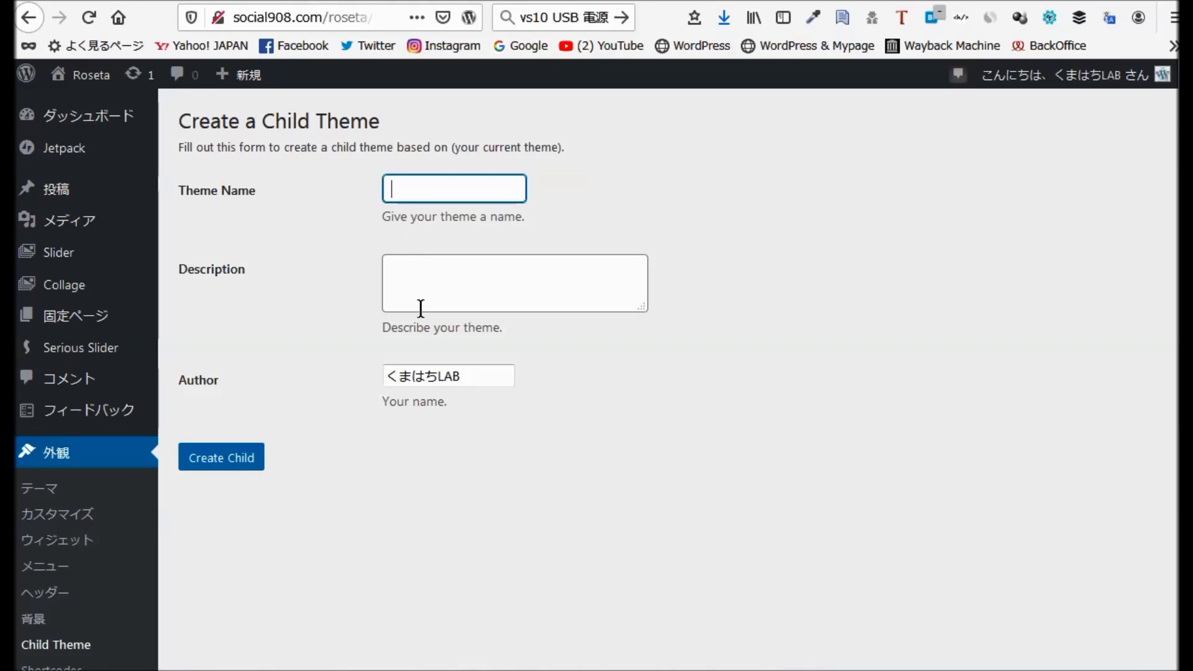
text(Roseta Child)
Describe the child theme as "Rosetaの子テーマ" and create it with the prefilled author.
click(422, 309)
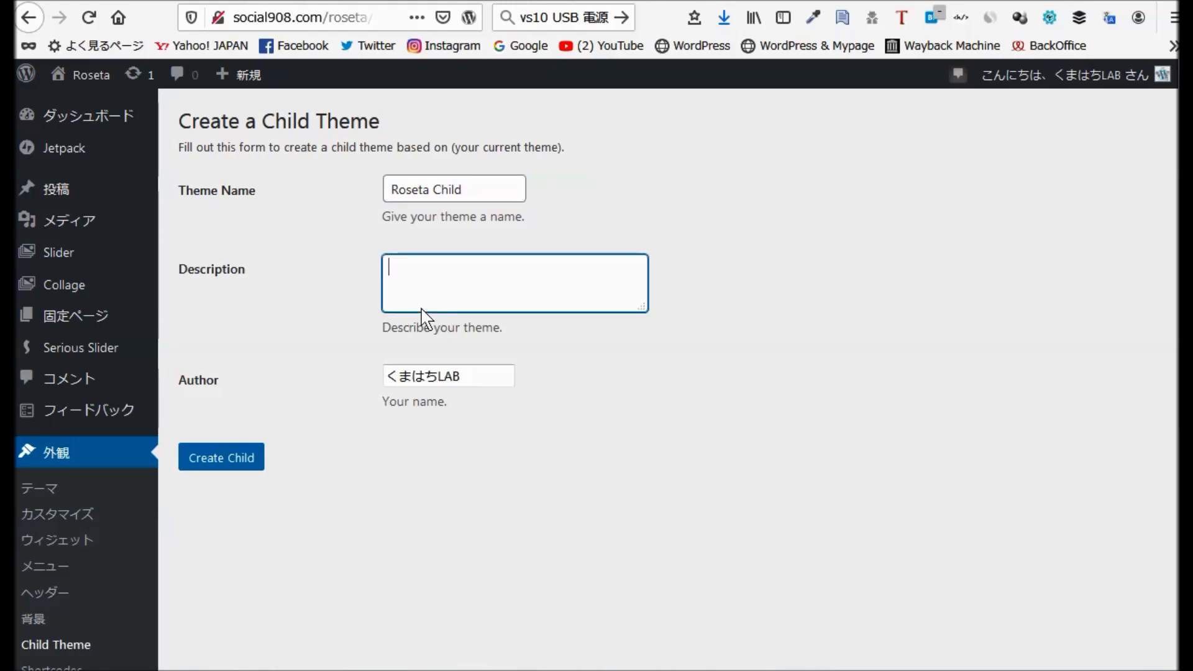
text(Roset)
text(aの)
text(こte-ma)
key(space)
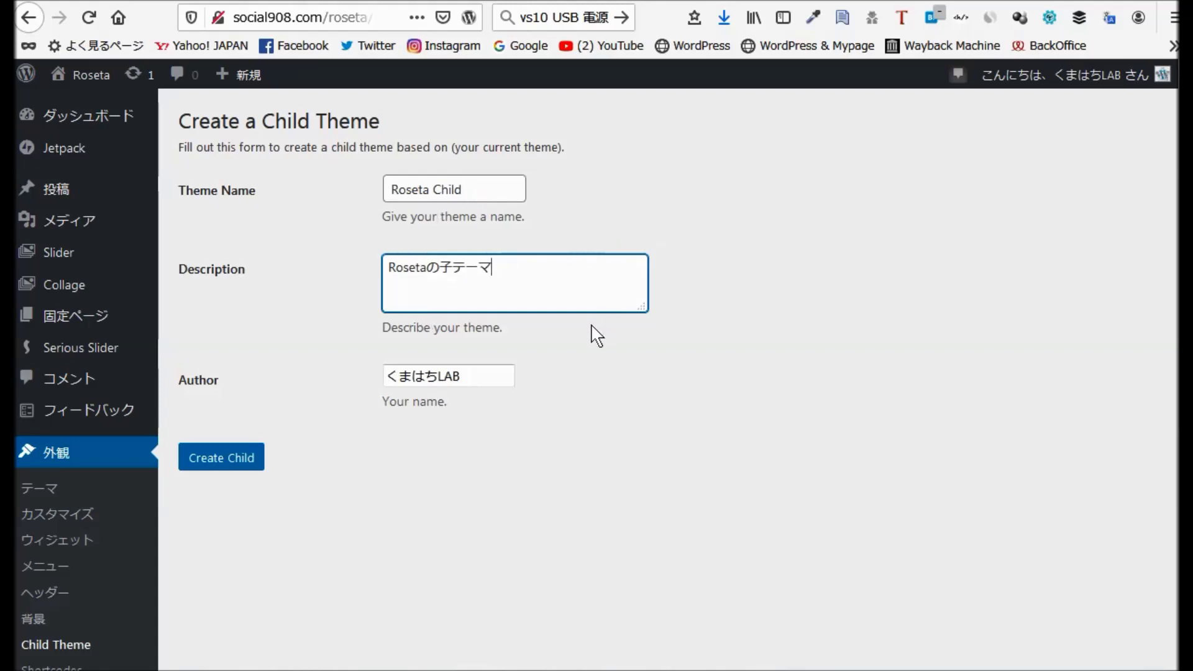
click(221, 465)
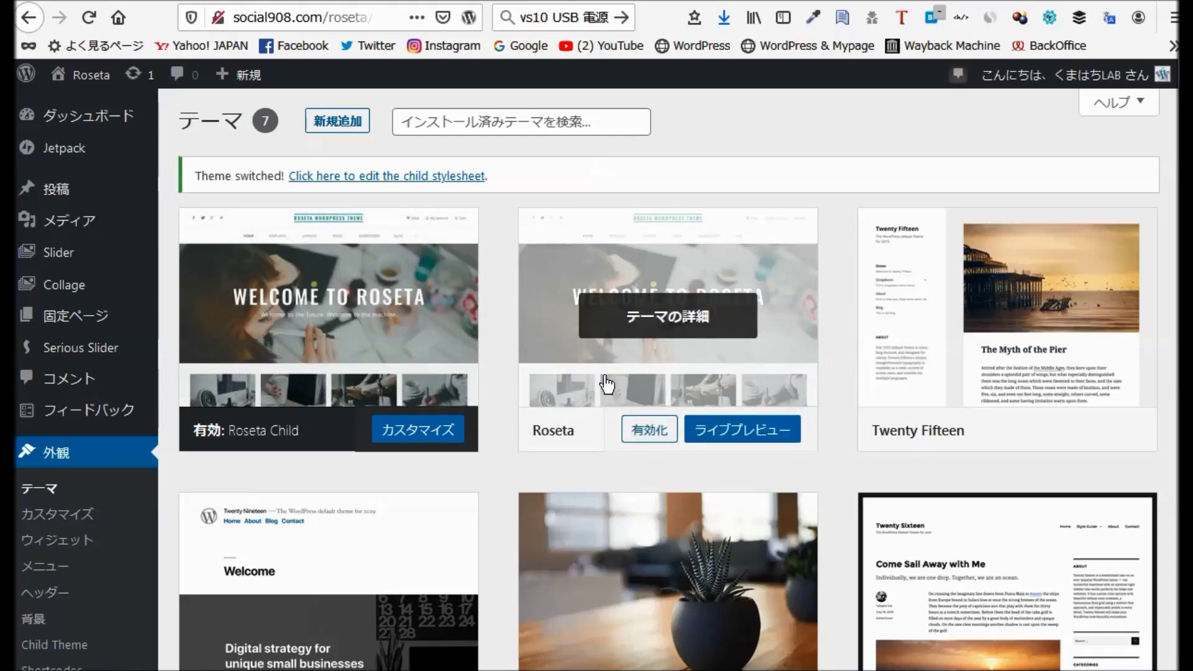
Look through the installed themes and delete the unused Twenty Fifteen theme.
scroll(607, 384, down, 2)
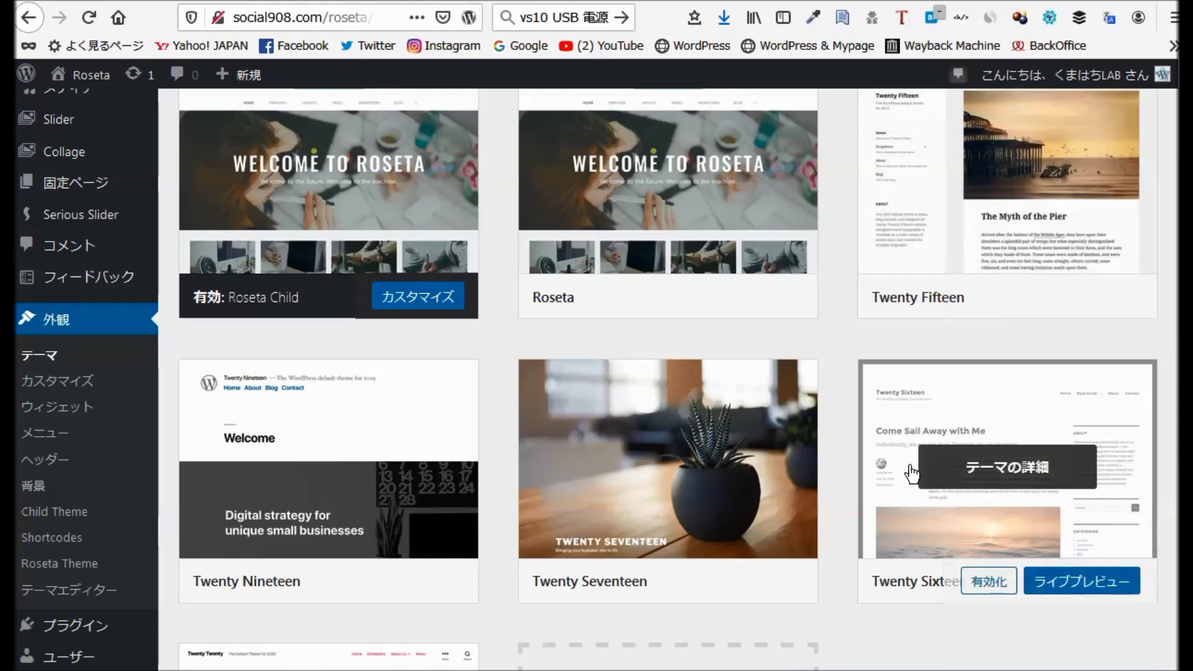
scroll(651, 534, down, 1)
scroll(498, 511, down, 4)
scroll(770, 412, up, 3)
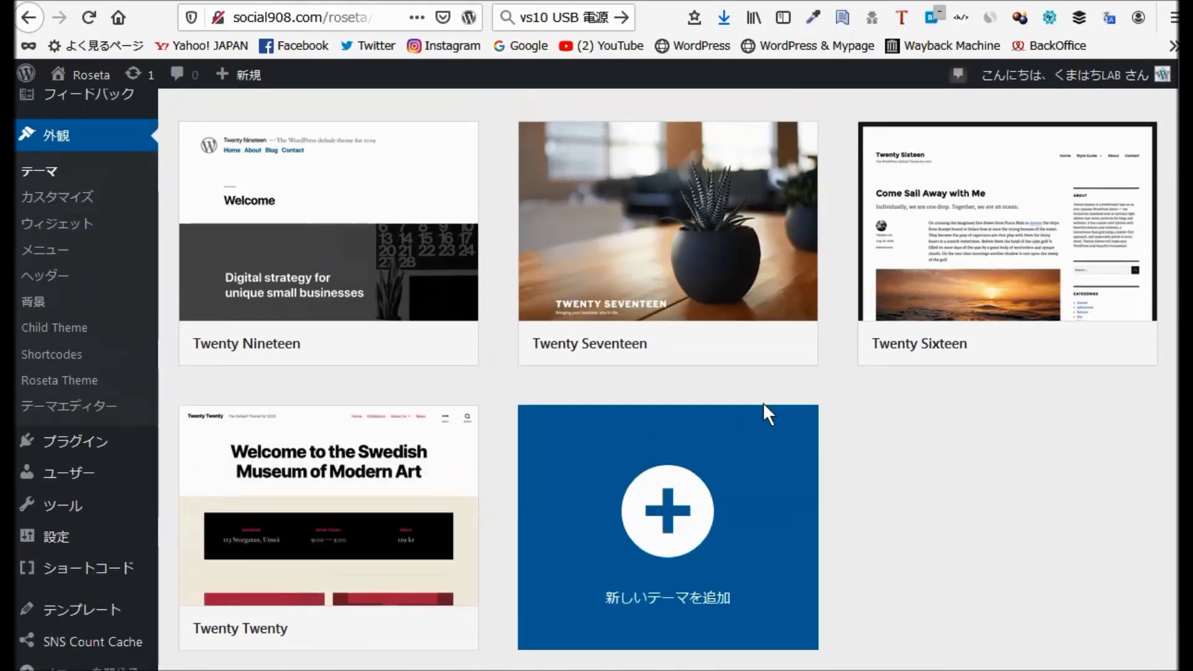
scroll(870, 397, up, 4)
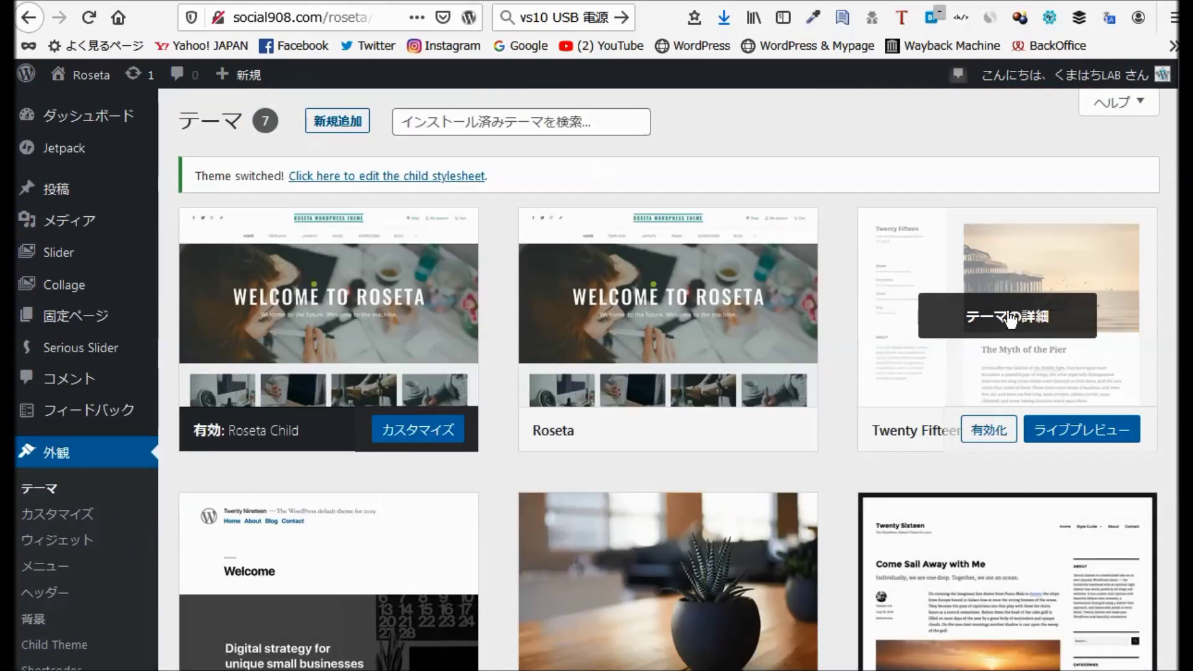
click(1006, 313)
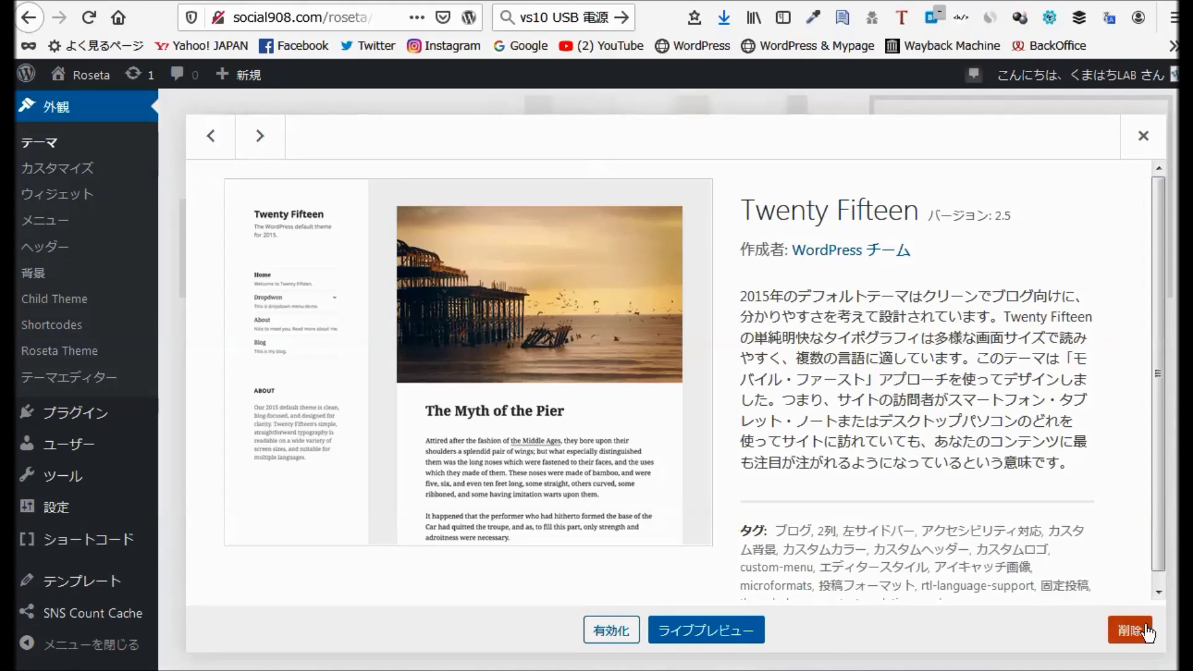
click(1128, 629)
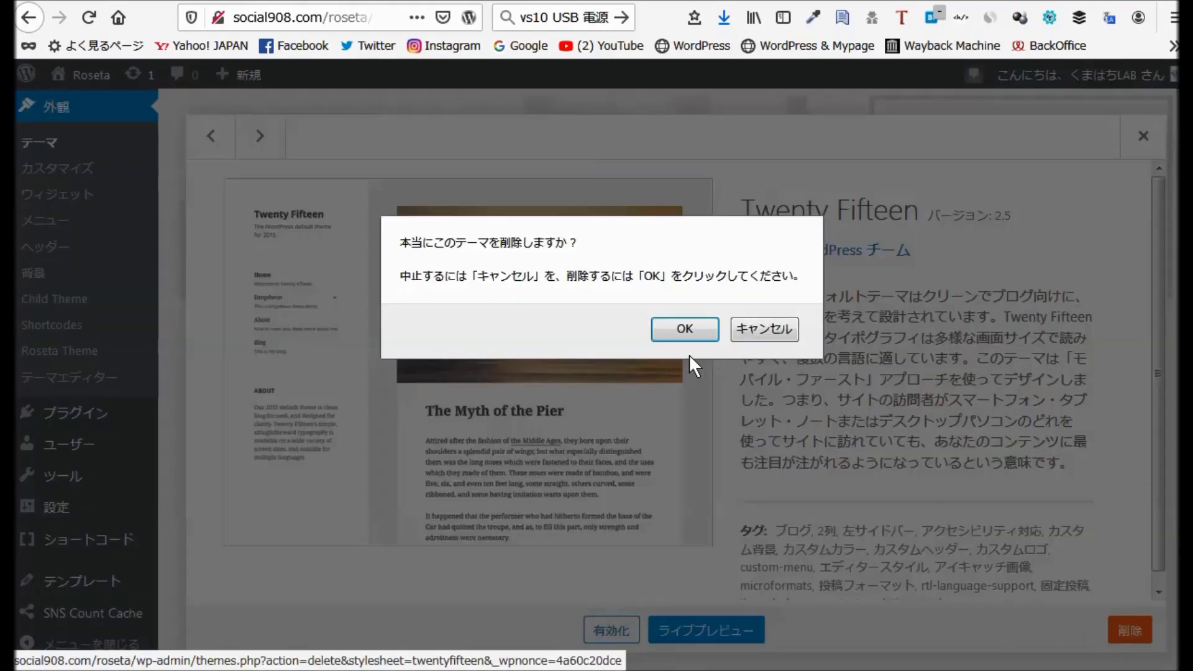
click(684, 330)
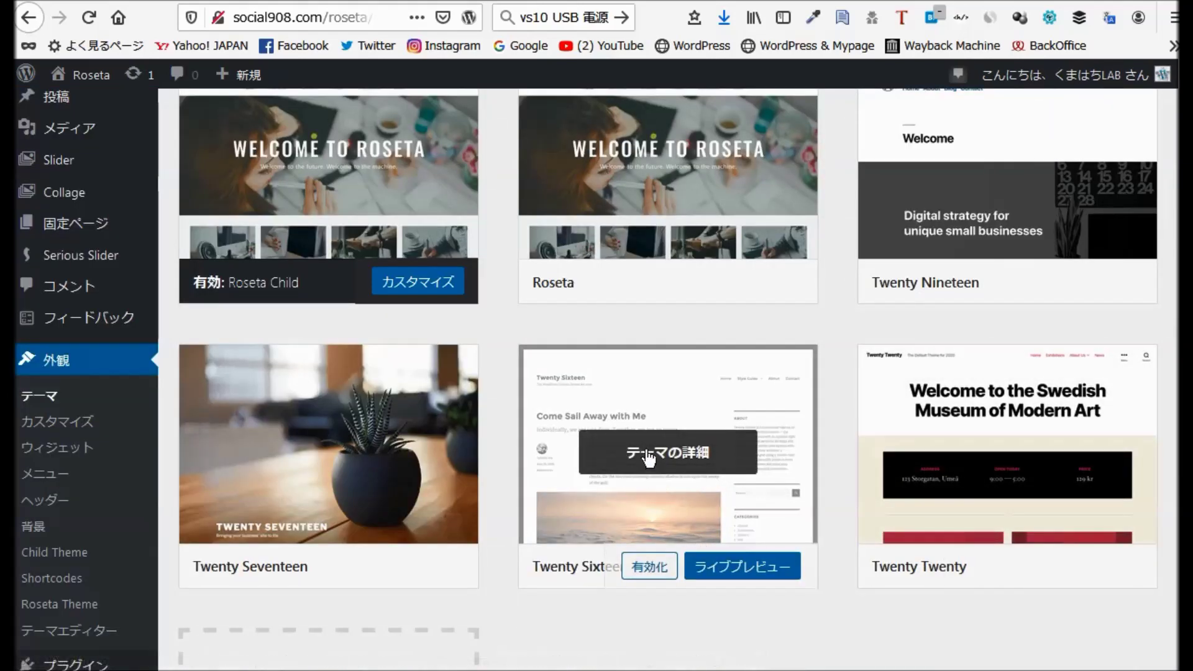
Delete the unused Twenty Sixteen theme from its details view and confirm the deletion.
click(650, 458)
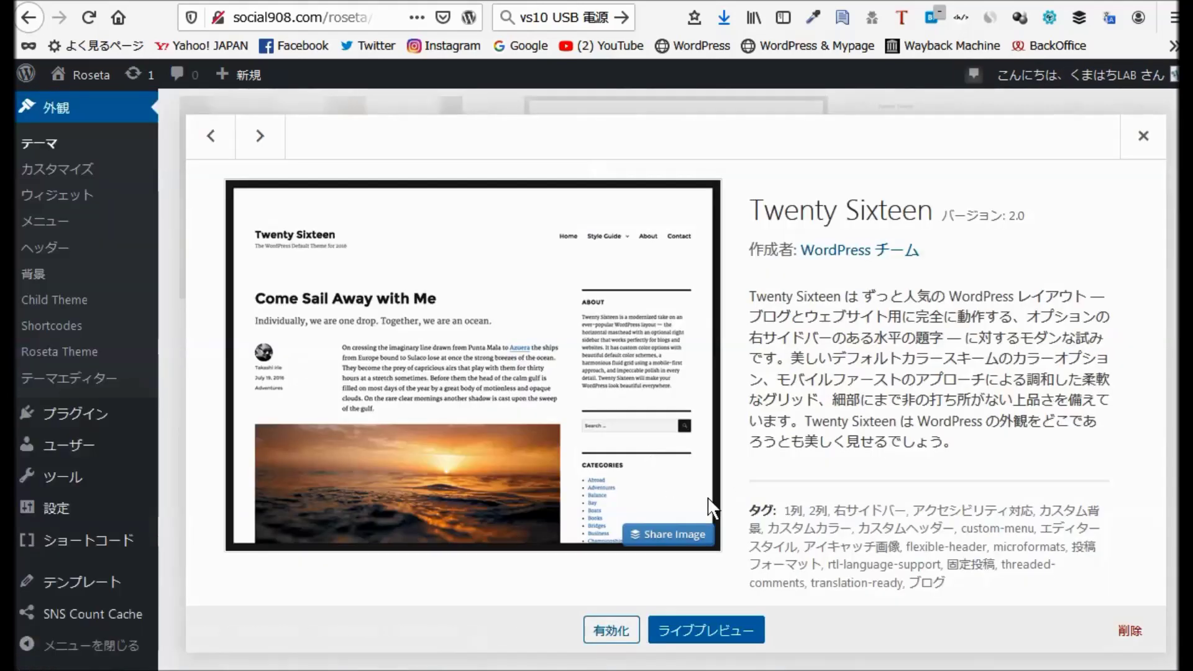
click(1134, 632)
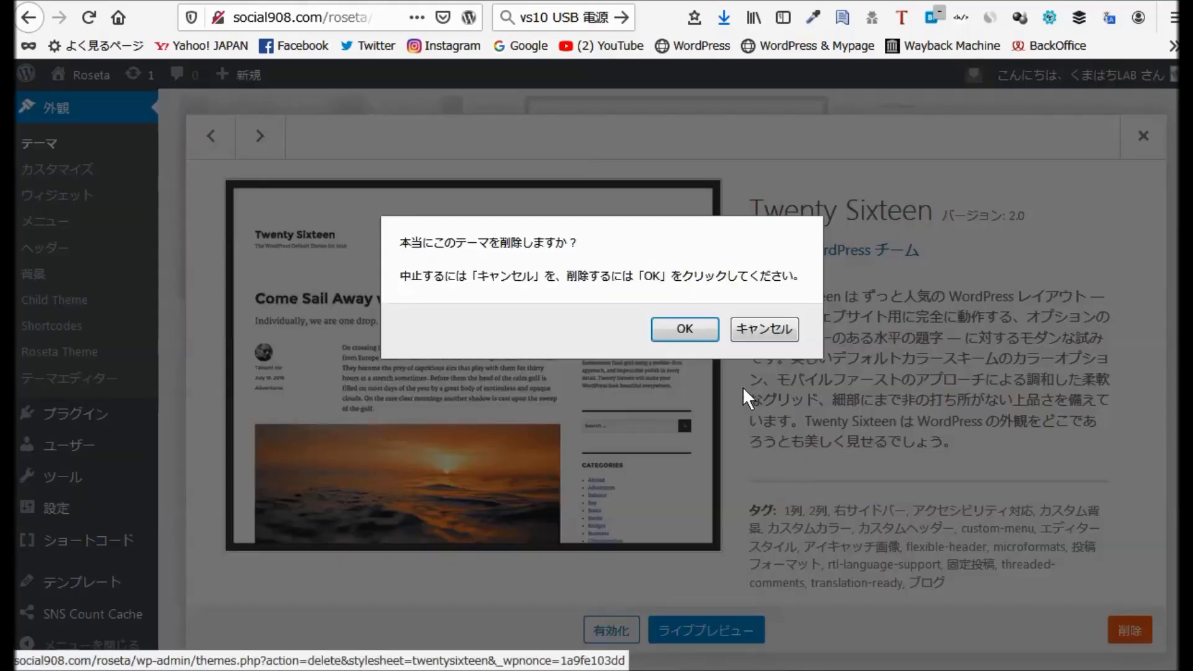
click(696, 334)
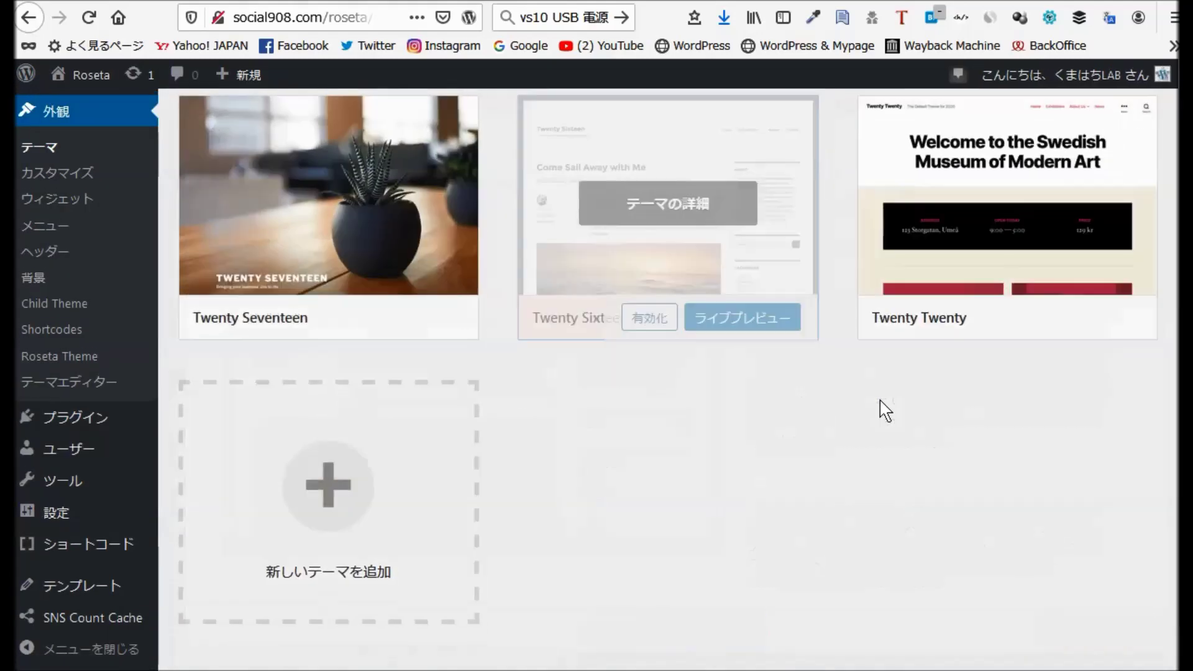
Delete the unused Twenty Nineteen theme from its details view and confirm the deletion.
scroll(815, 377, up, 3)
scroll(815, 377, up, 3)
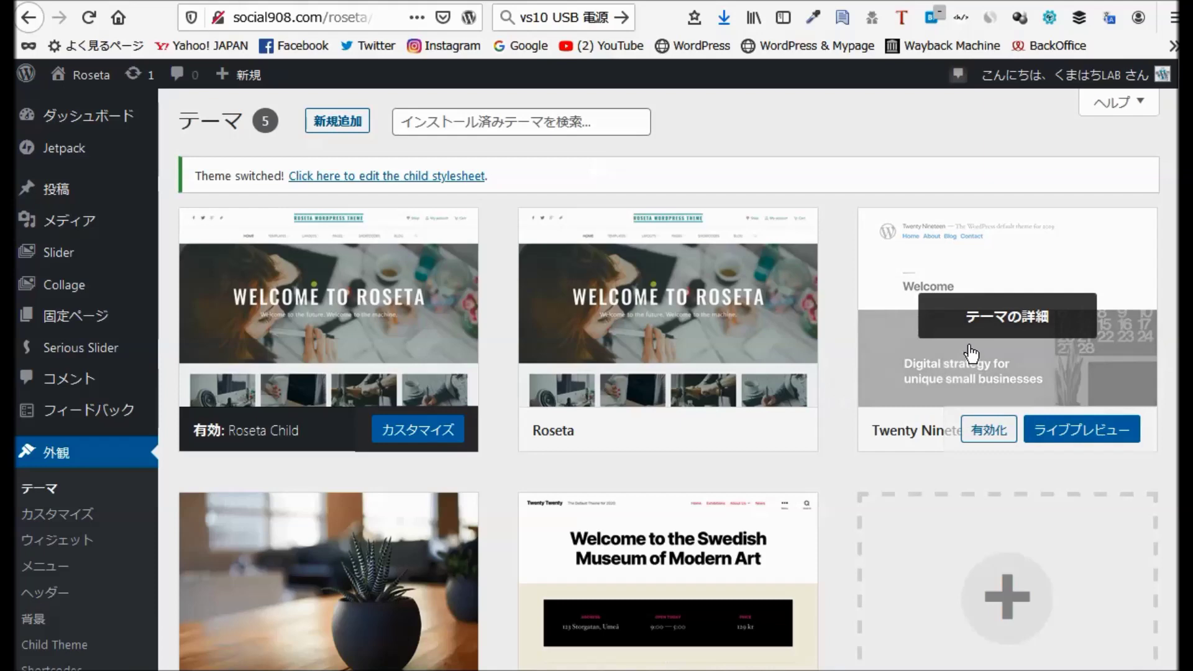
click(1003, 336)
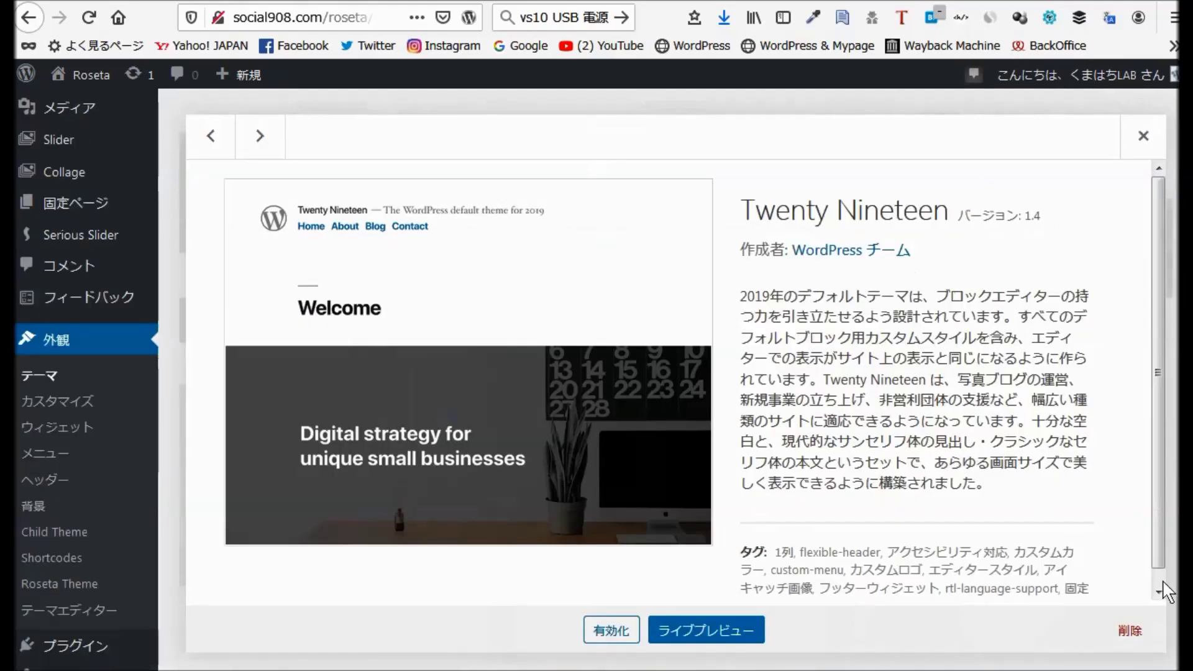
click(1133, 631)
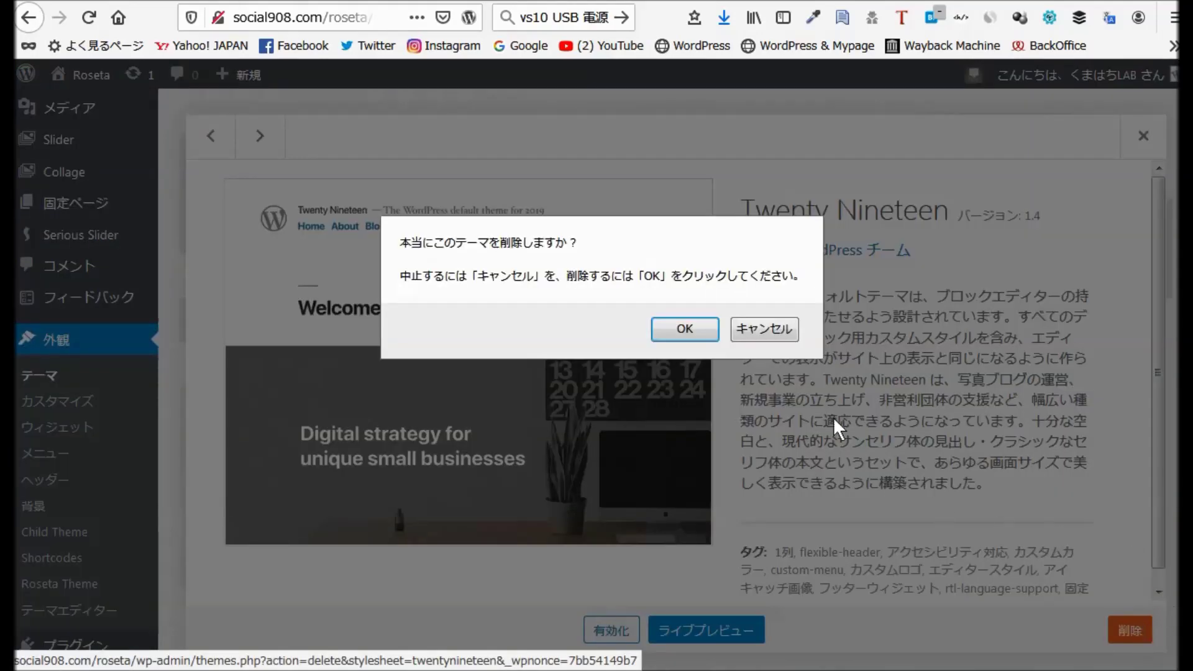
click(705, 330)
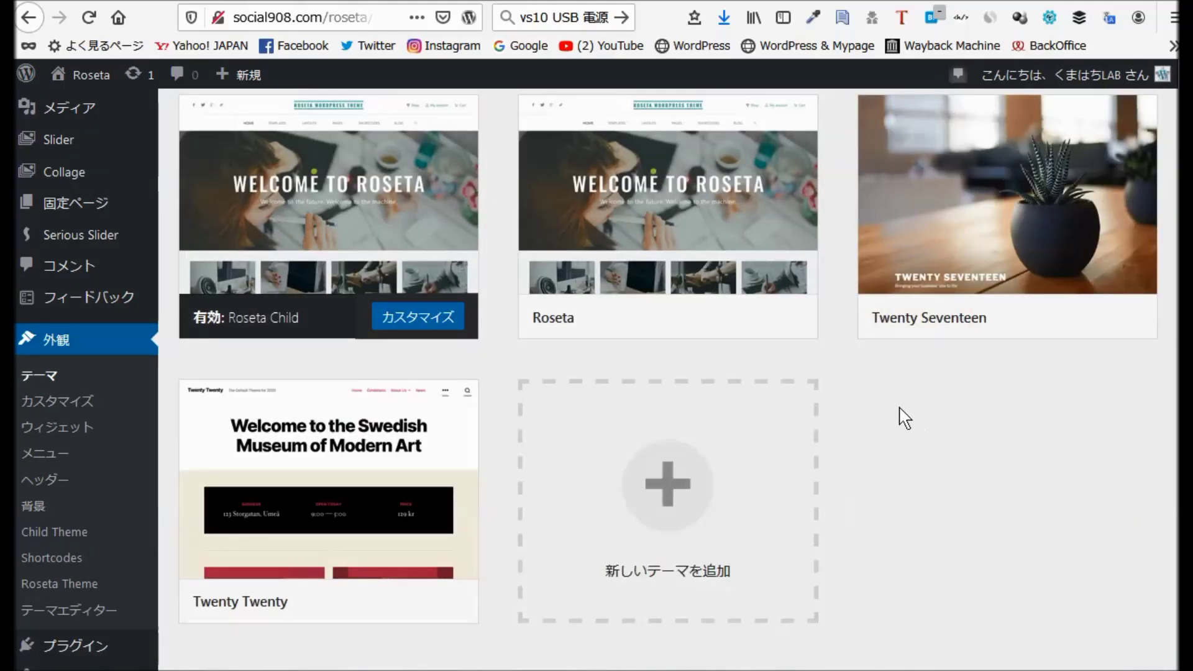
Open the theme customizer for Roseta Child and review its list of settings sections.
scroll(905, 419, up, 3)
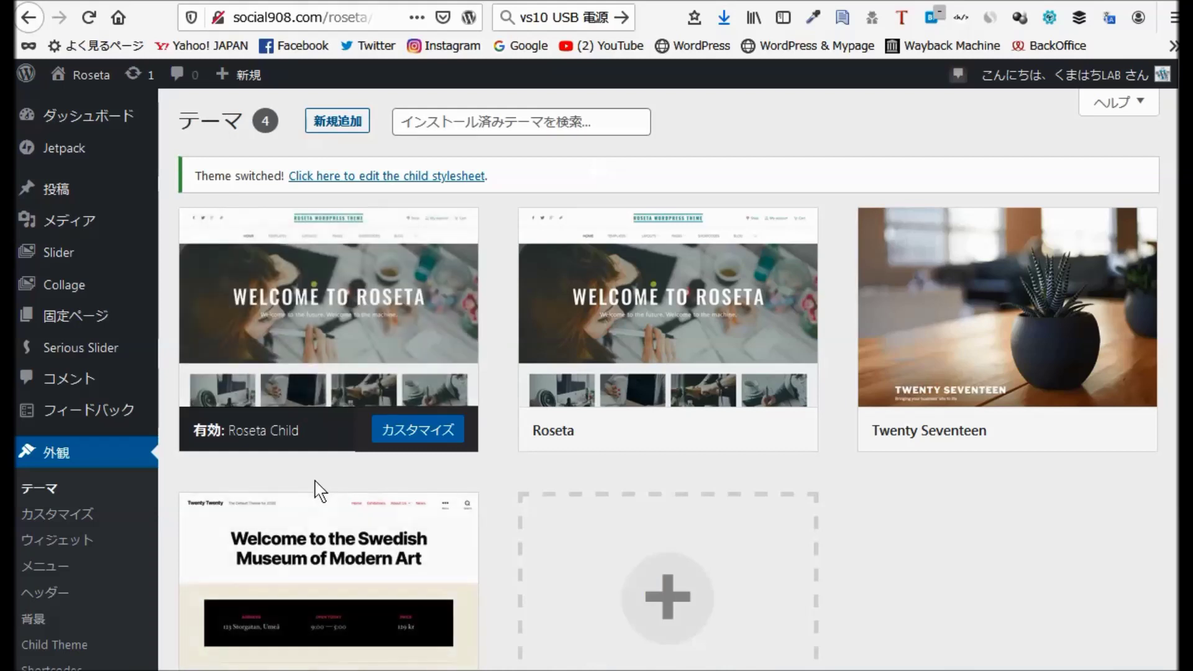
click(52, 514)
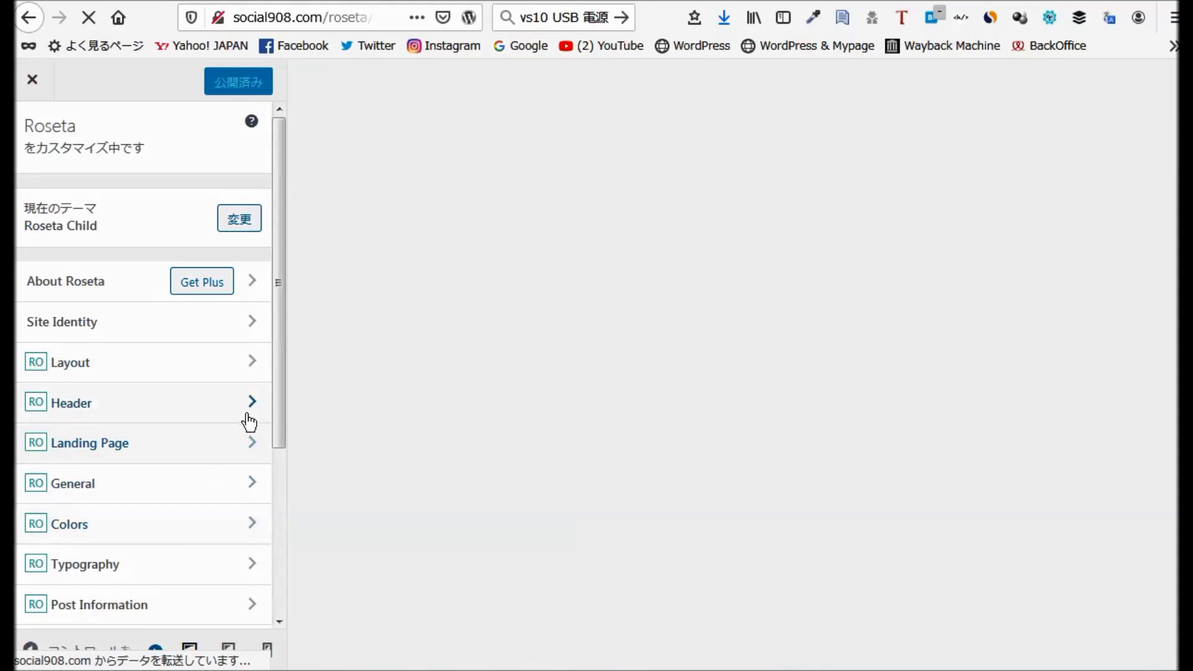
scroll(247, 425, down, 3)
scroll(244, 430, down, 1)
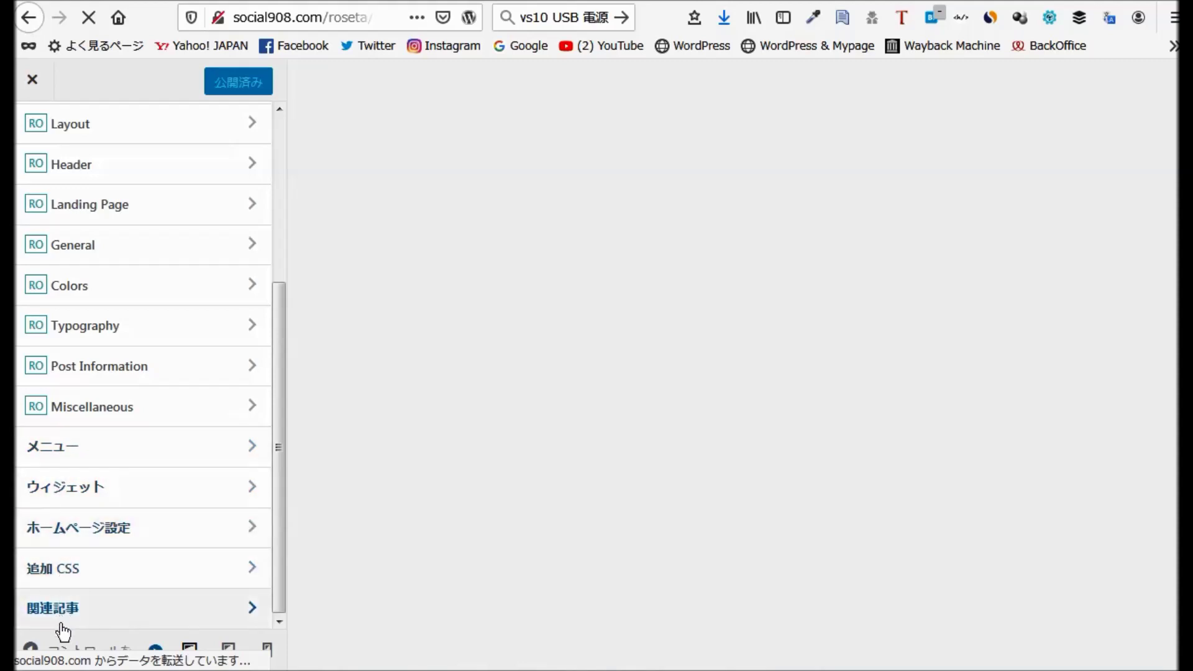
scroll(168, 405, up, 5)
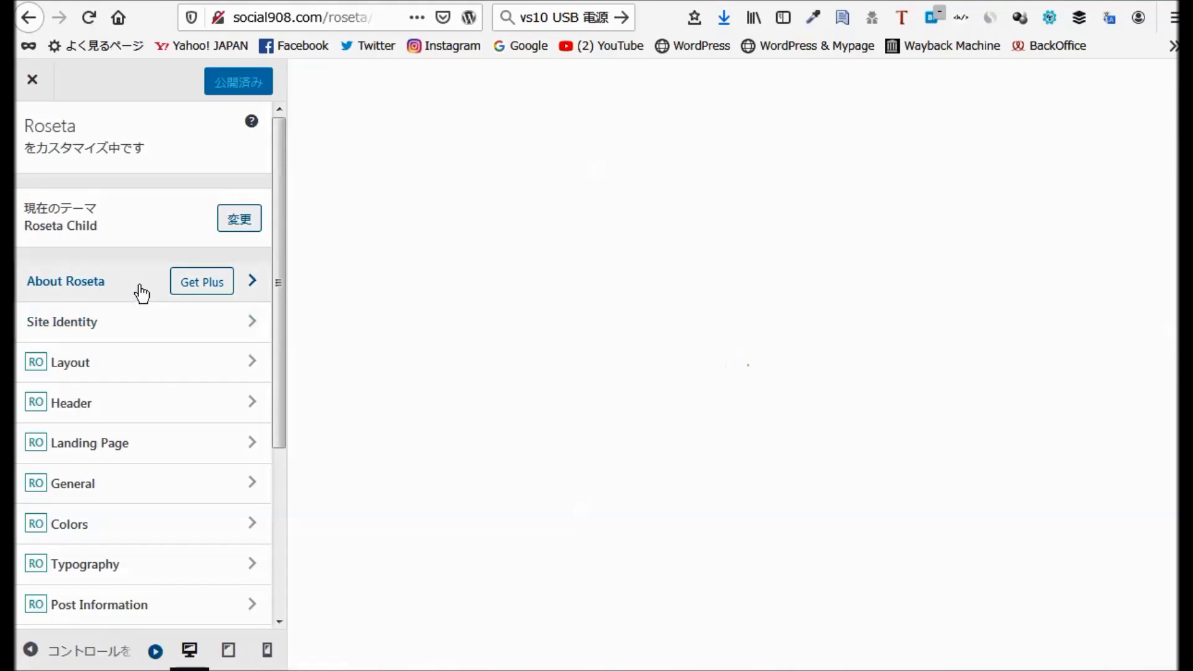
scroll(138, 296, down, 2)
scroll(142, 292, down, 1)
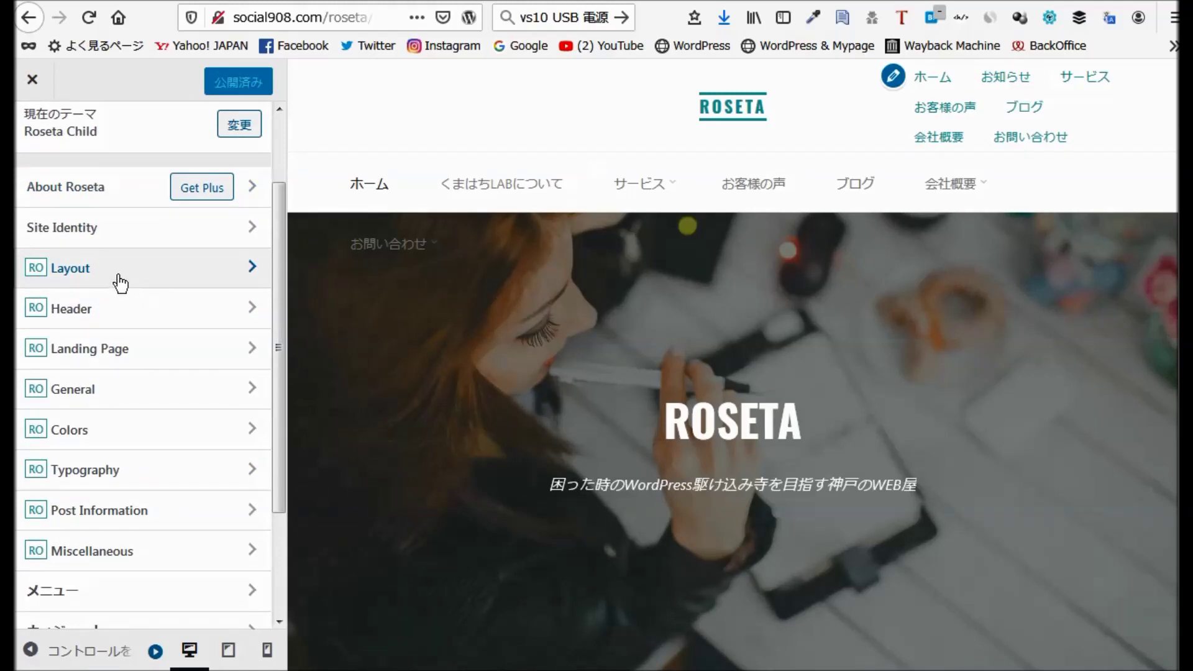
Open the basic site information (サイト基本情報) settings under Site Identity and review the logo, title, tagline and site icon options.
click(74, 231)
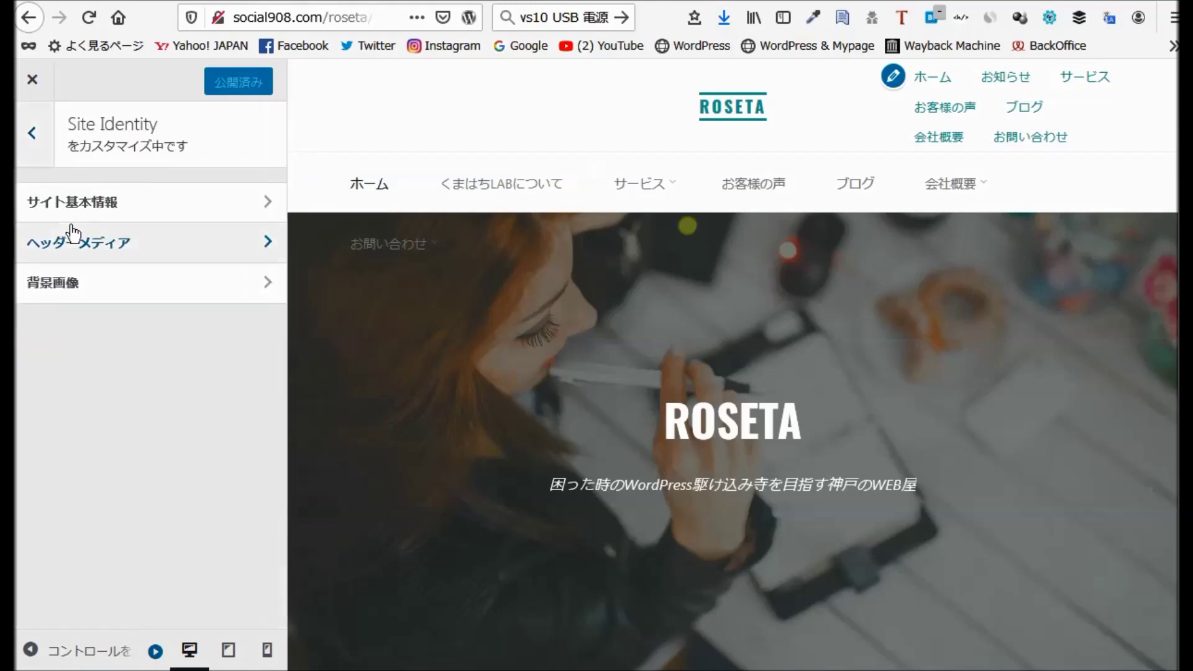
click(93, 211)
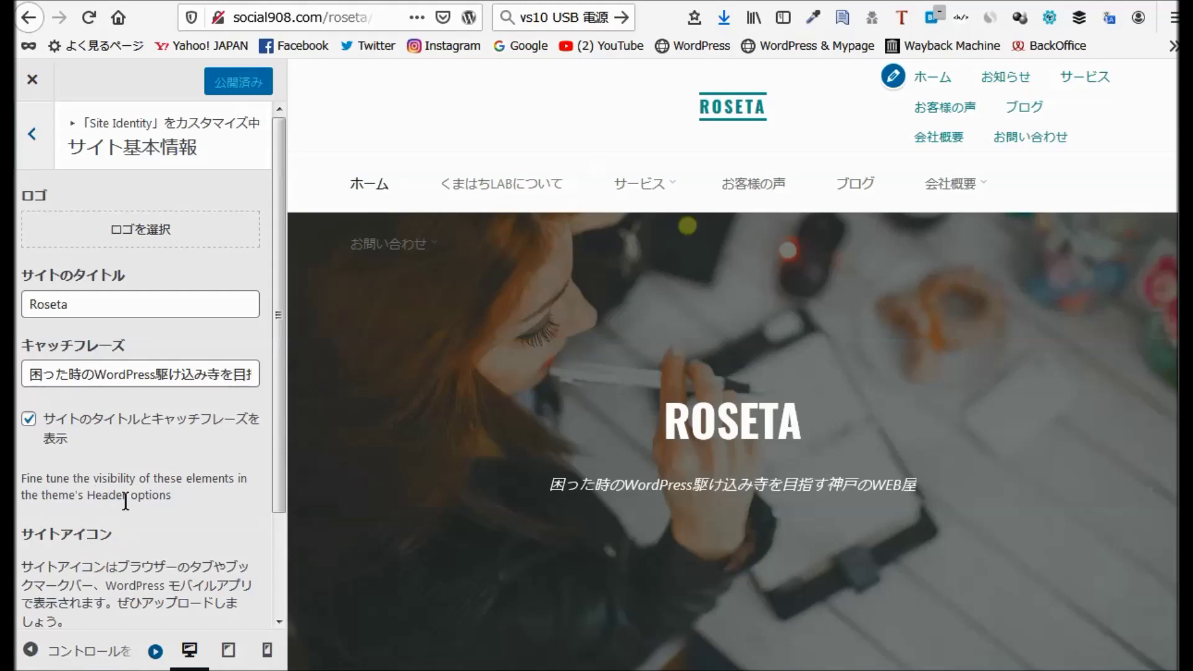
scroll(161, 491, down, 3)
scroll(165, 485, up, 3)
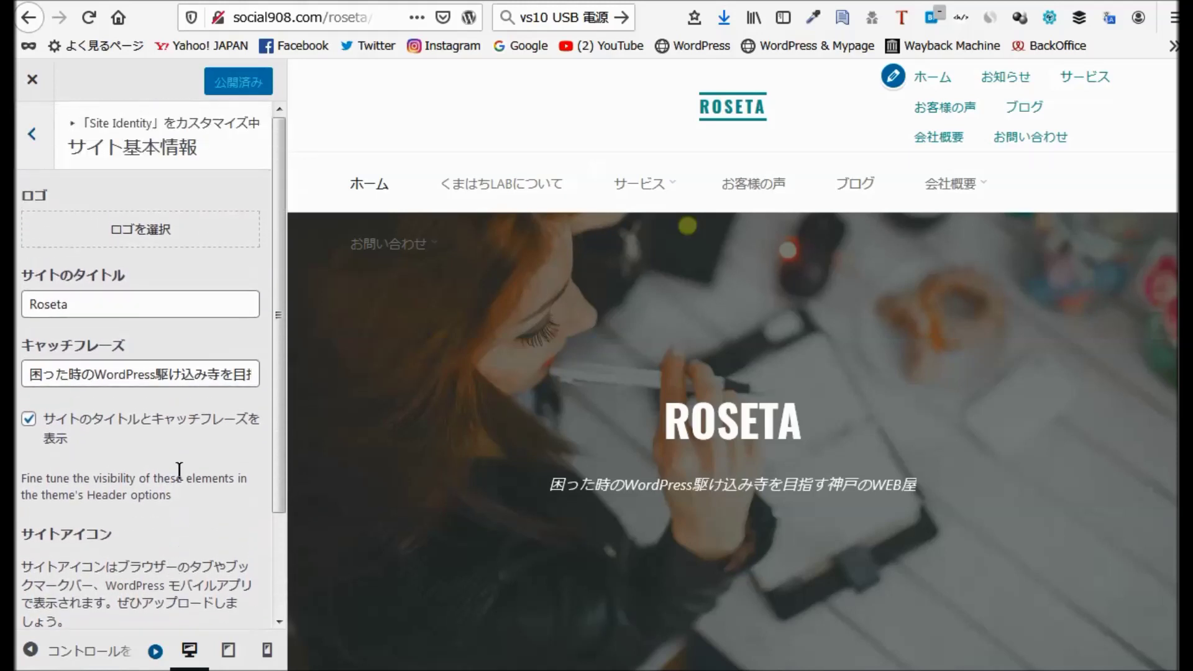
Start choosing a site logo and open the 908 folder inside the WP pictures folder in Windows Explorer.
click(140, 235)
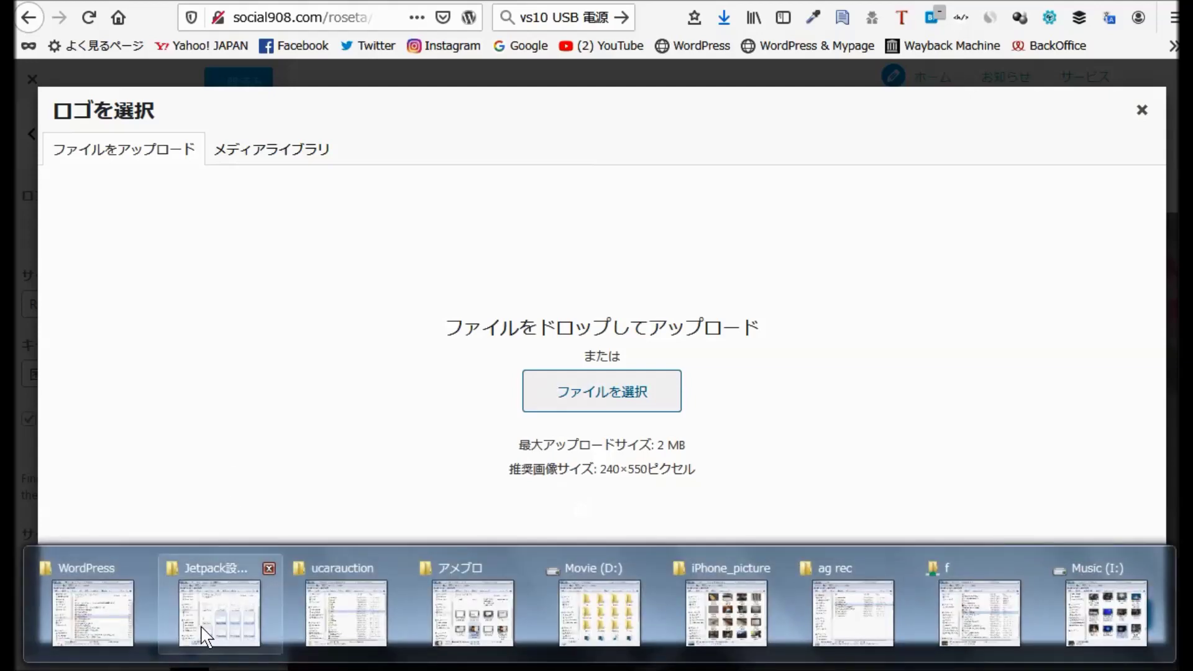
mouse_move(207, 631)
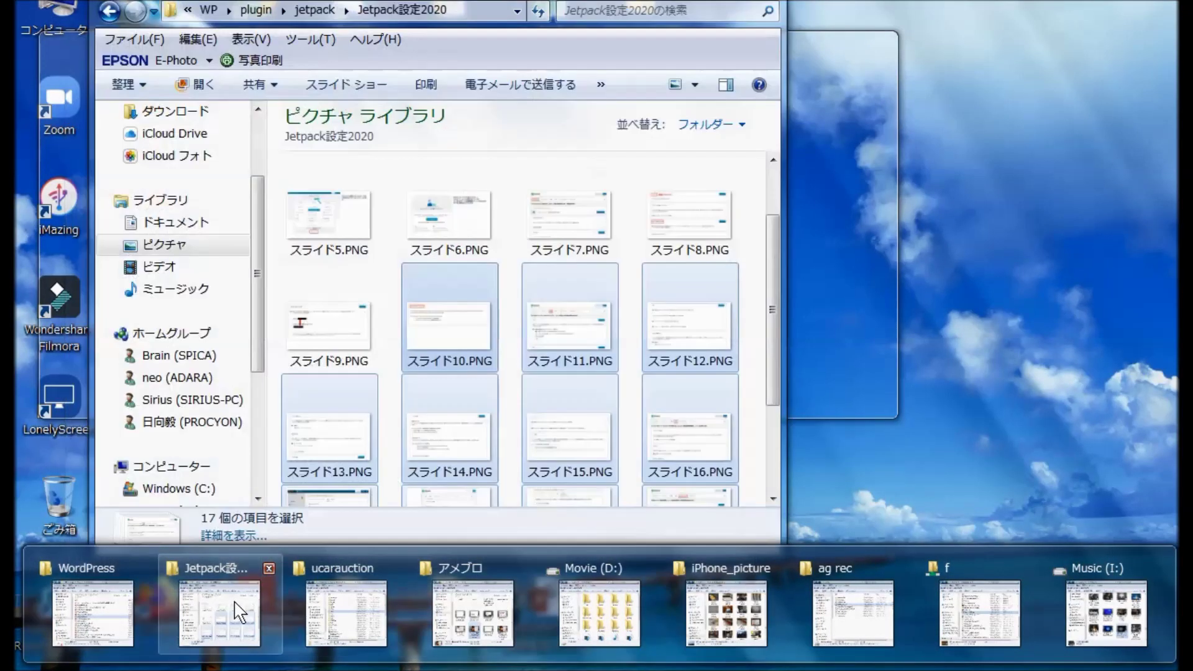
click(235, 609)
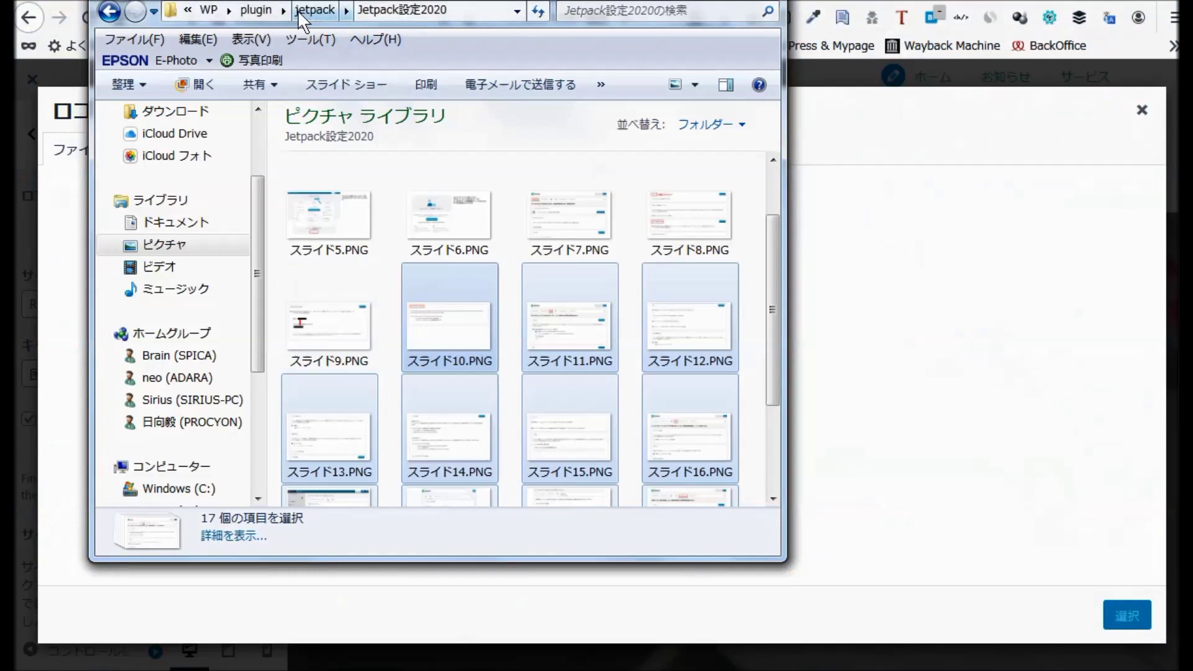
click(210, 10)
scroll(444, 203, up, 5)
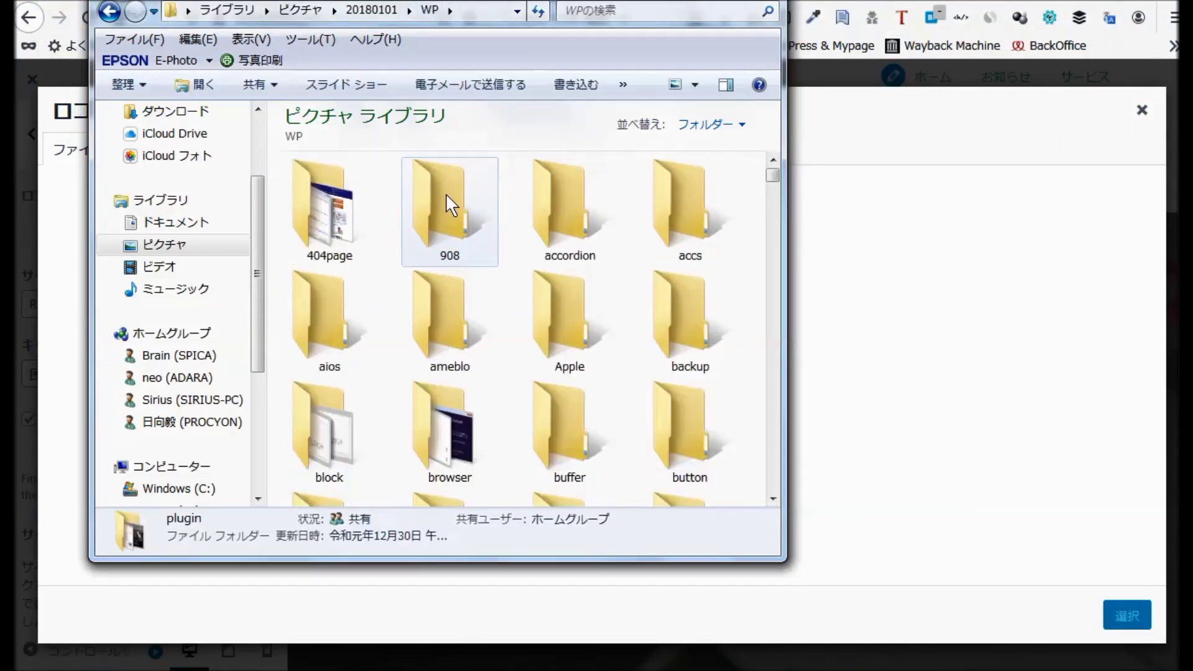
double_click(443, 199)
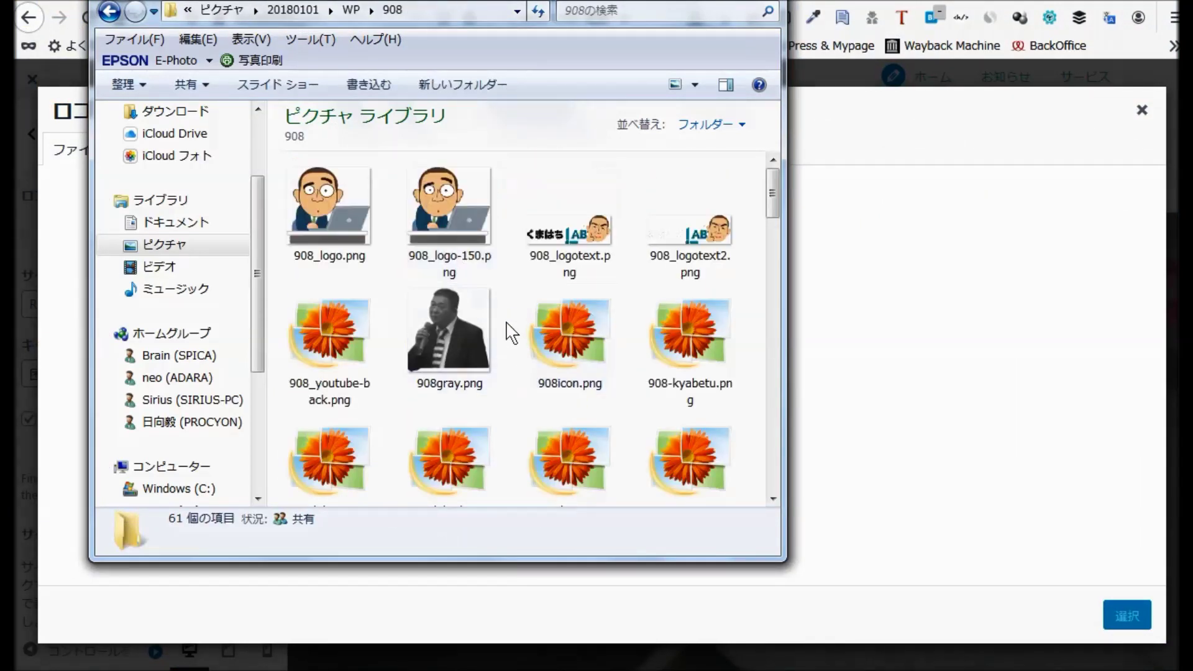
Upload aios250.png from the 908 folder to the logo dialog and set it as the logo without cropping.
scroll(514, 338, down, 3)
scroll(514, 341, down, 2)
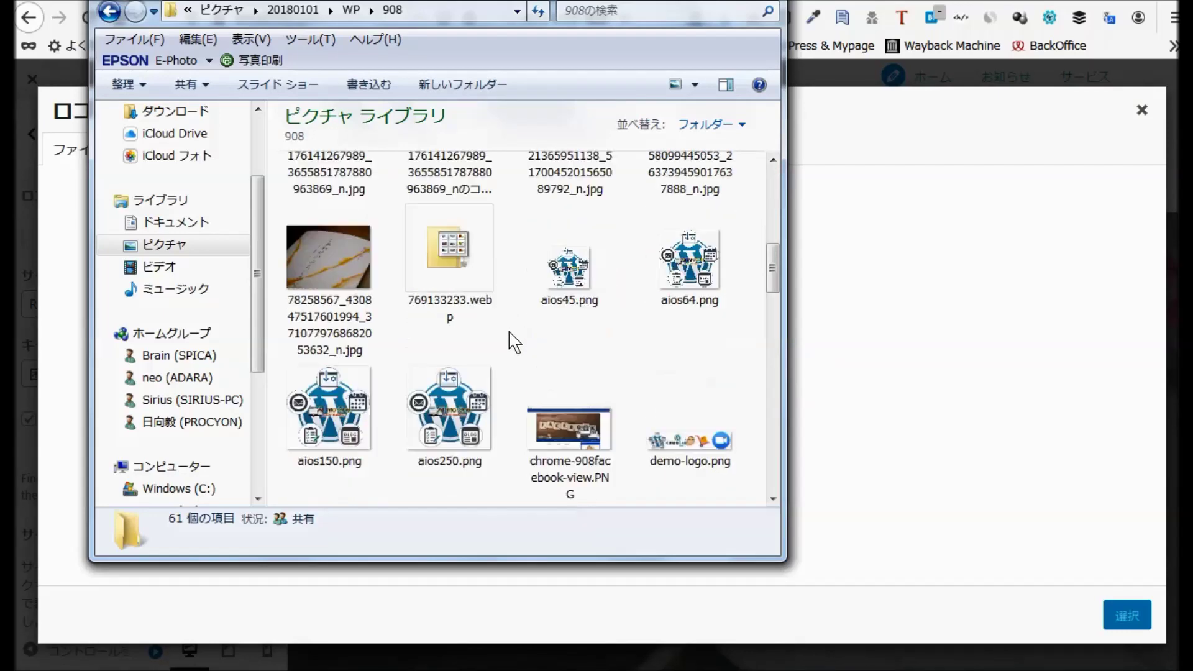
click(446, 427)
drag(867, 463, 954, 460)
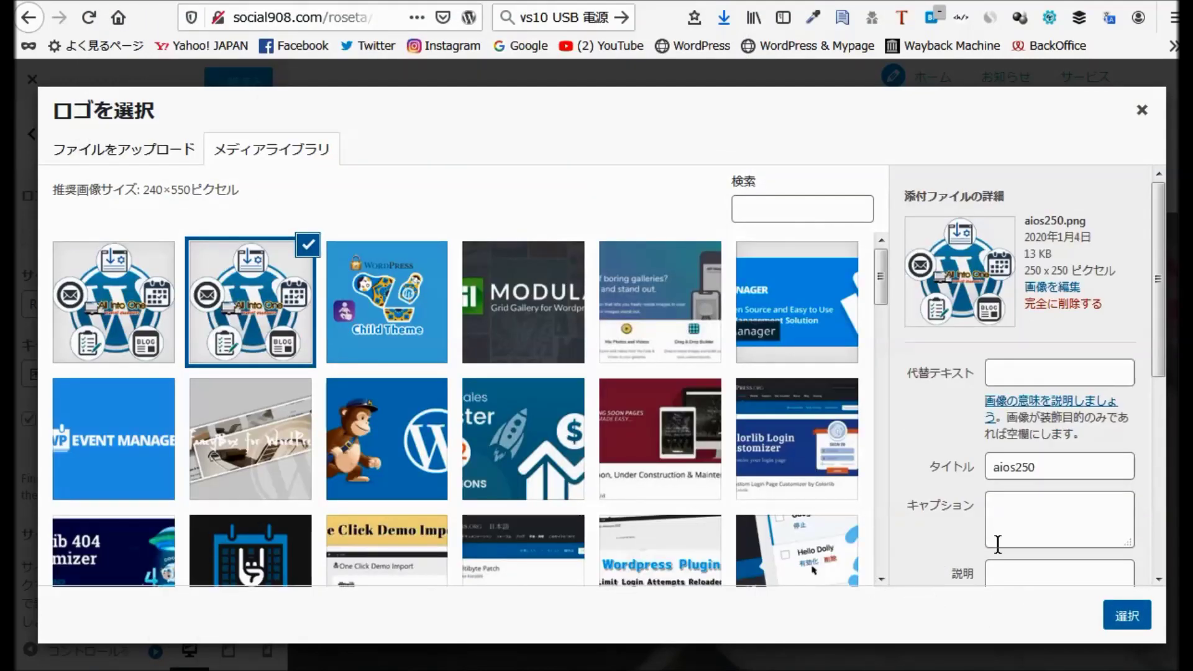
click(1134, 619)
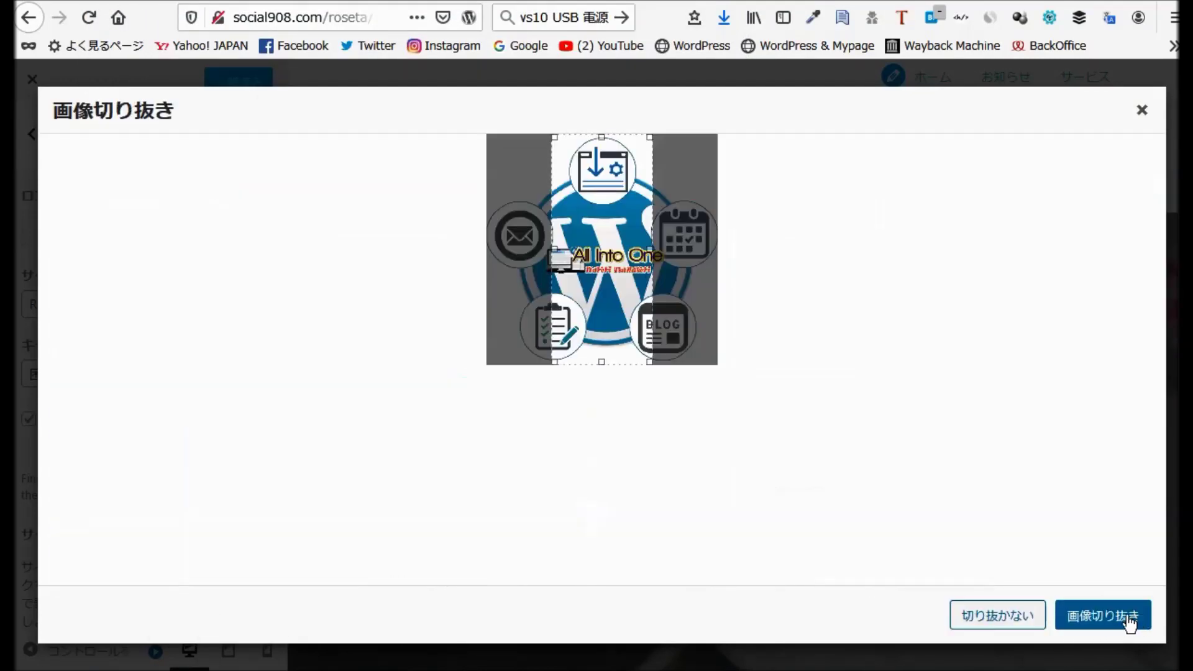
click(1033, 622)
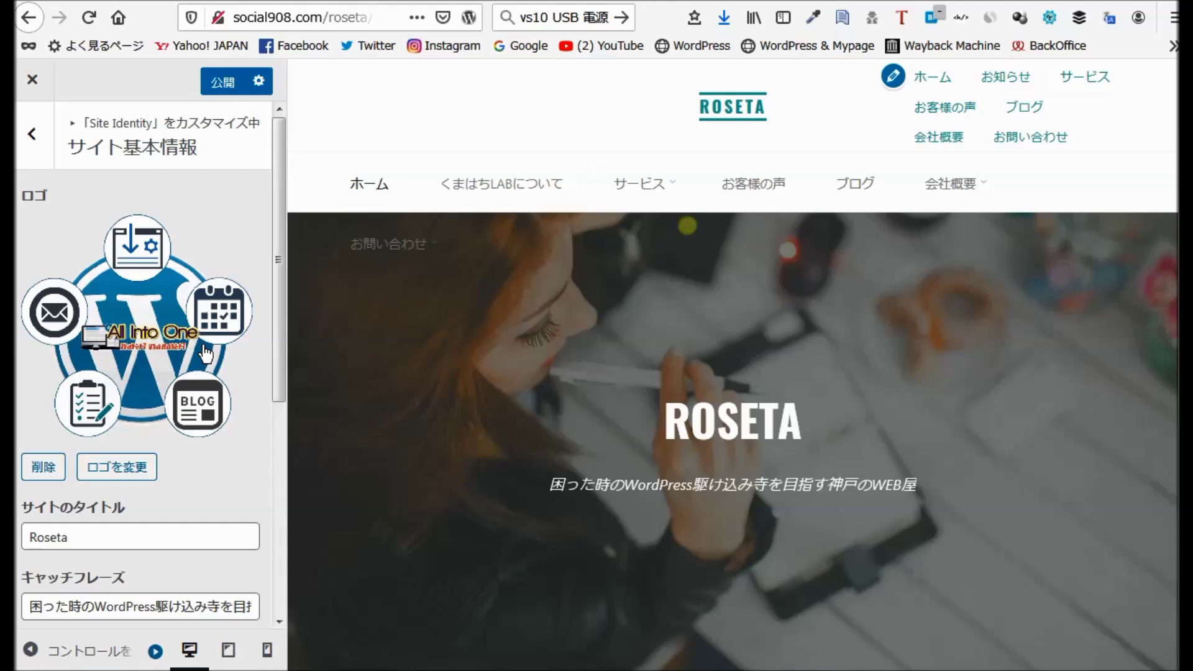
Turn off the display of the site title and tagline (サイトのタイトルとキャッチフレーズを表示).
scroll(205, 354, down, 3)
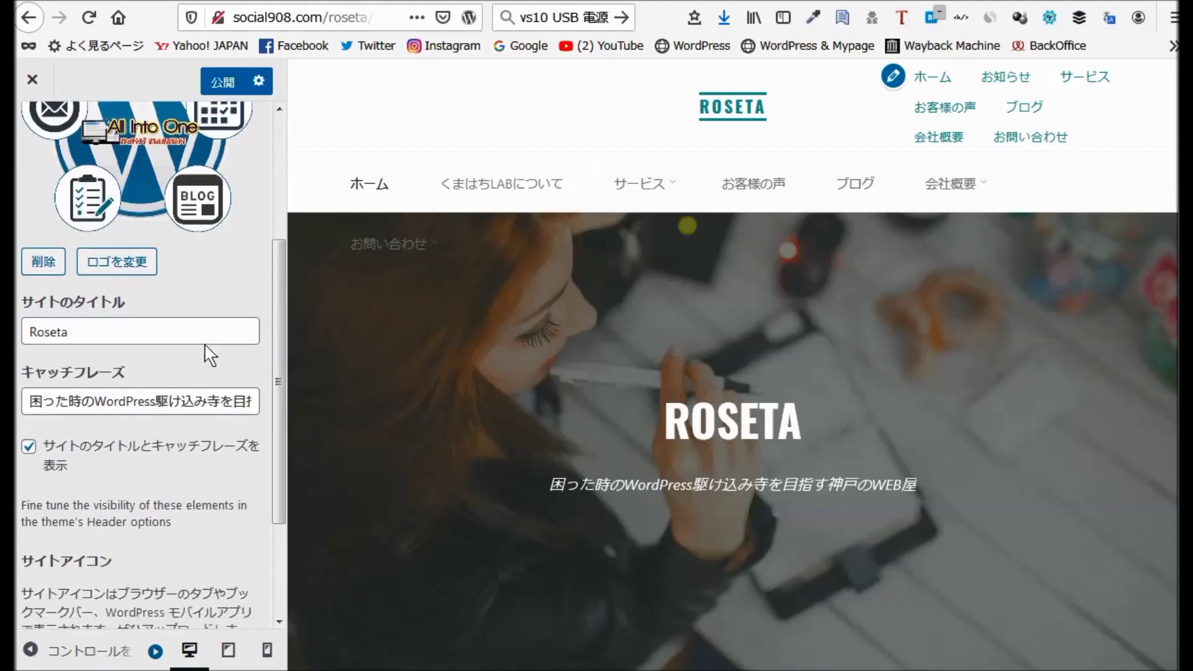
scroll(209, 355, down, 1)
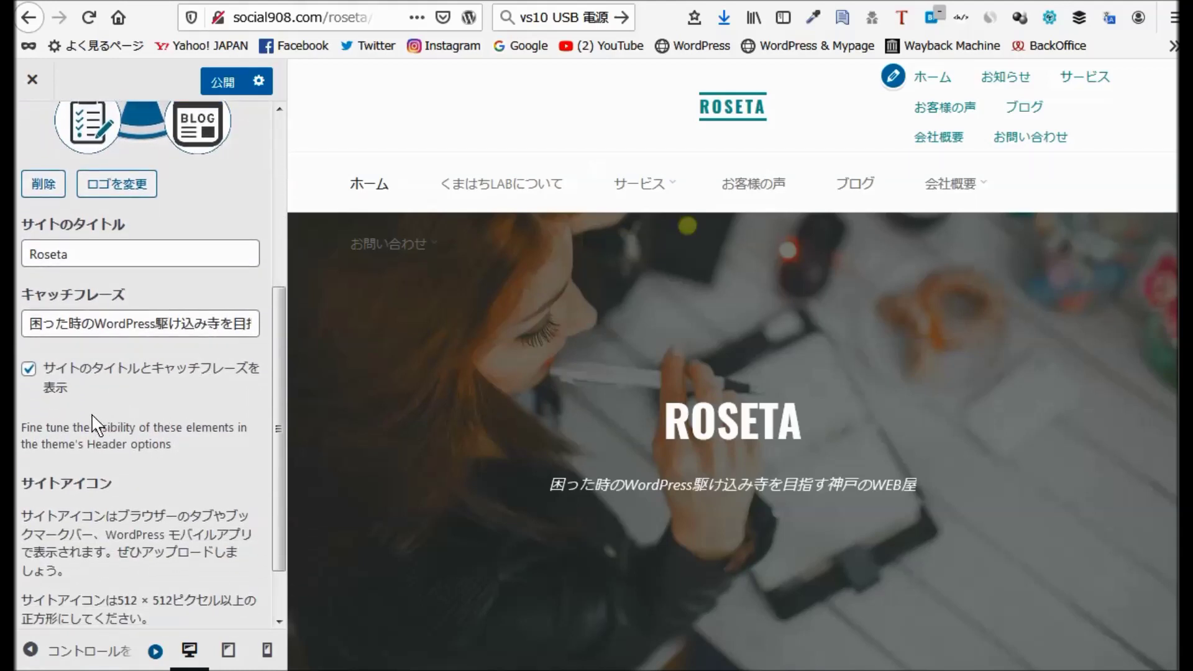
click(30, 369)
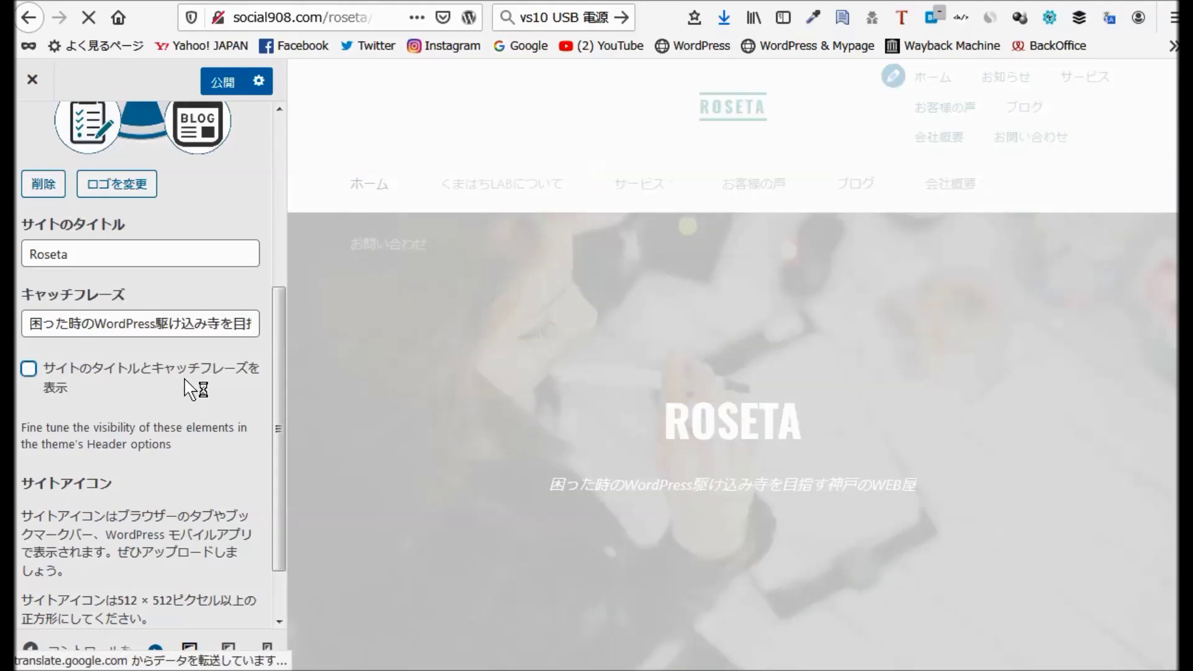
Set 908icon.png from the media library as the site icon and publish the site identity changes.
scroll(186, 387, down, 2)
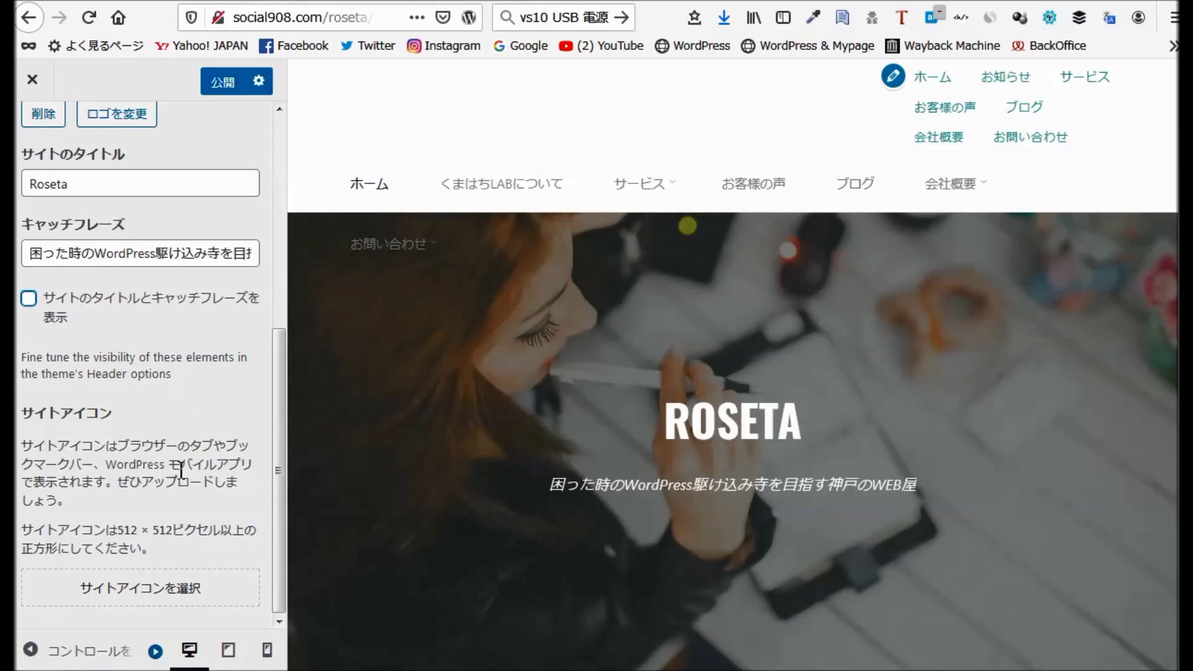
click(132, 595)
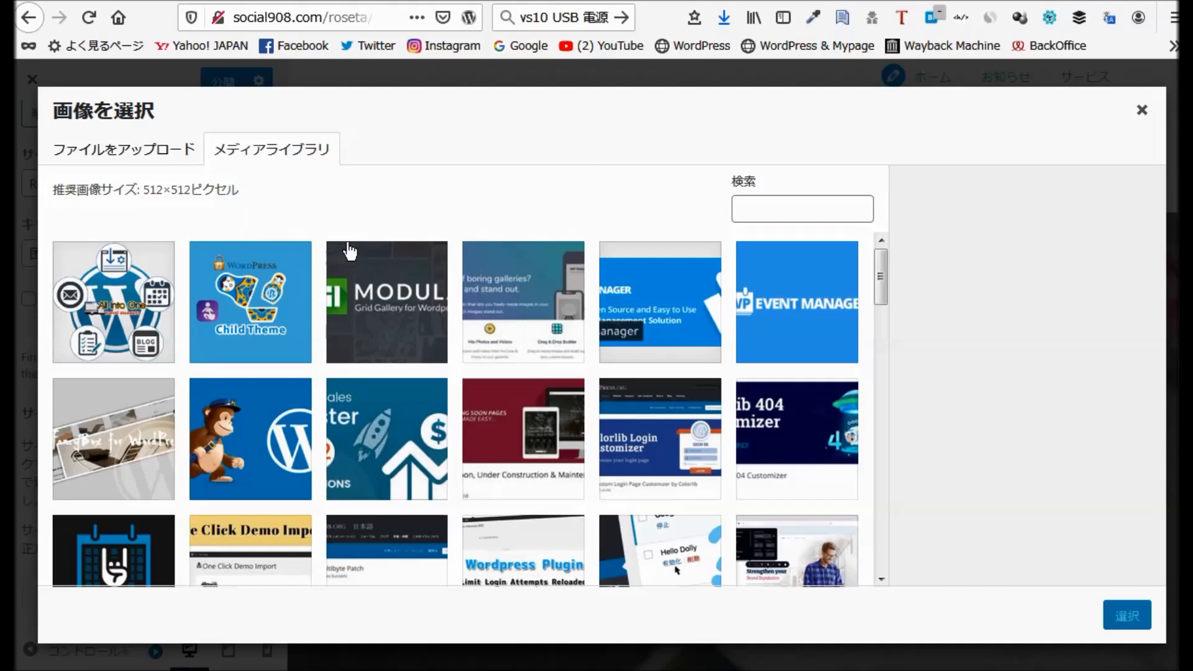
scroll(454, 379, down, 10)
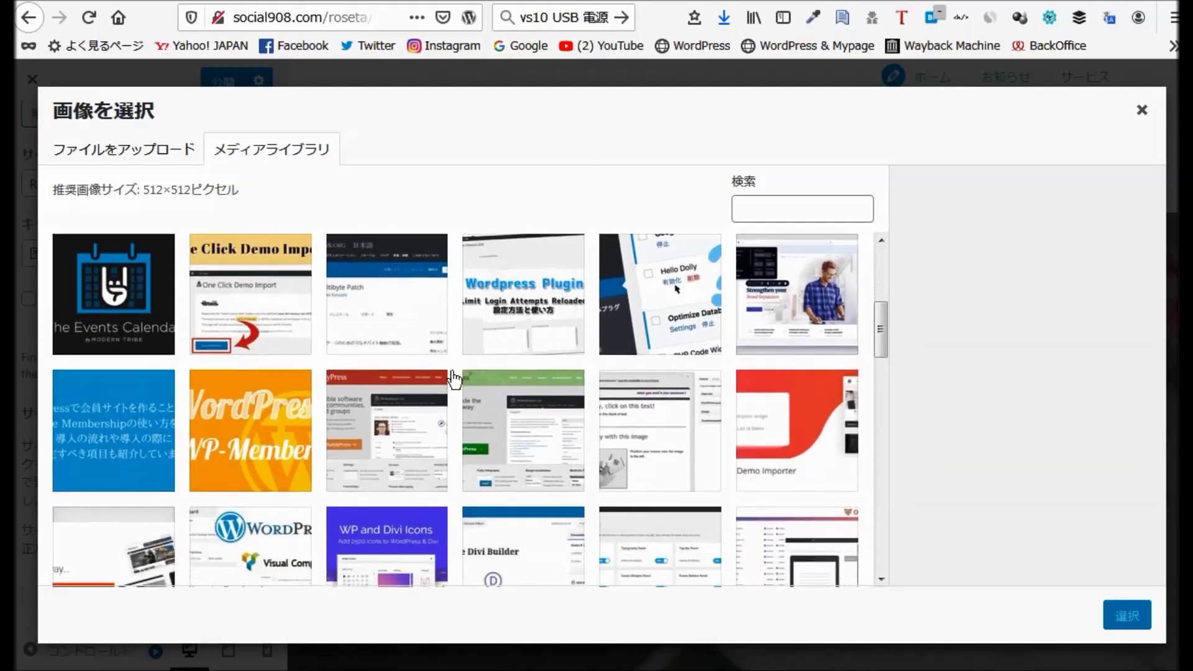
scroll(456, 379, down, 15)
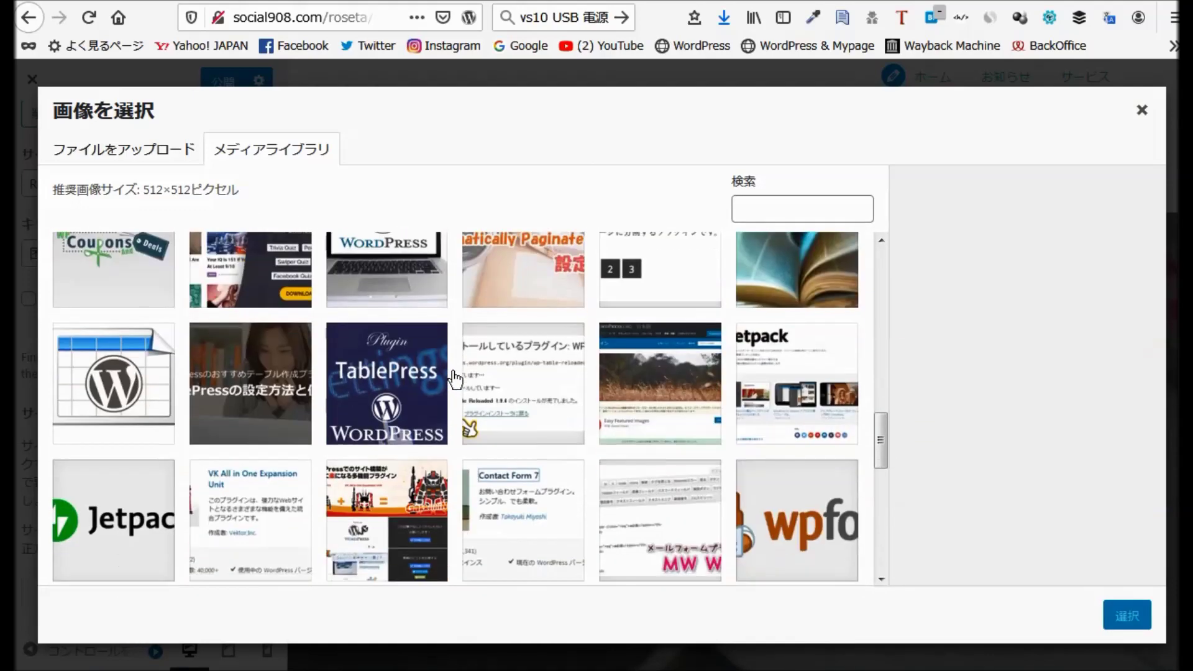
scroll(457, 380, down, 7)
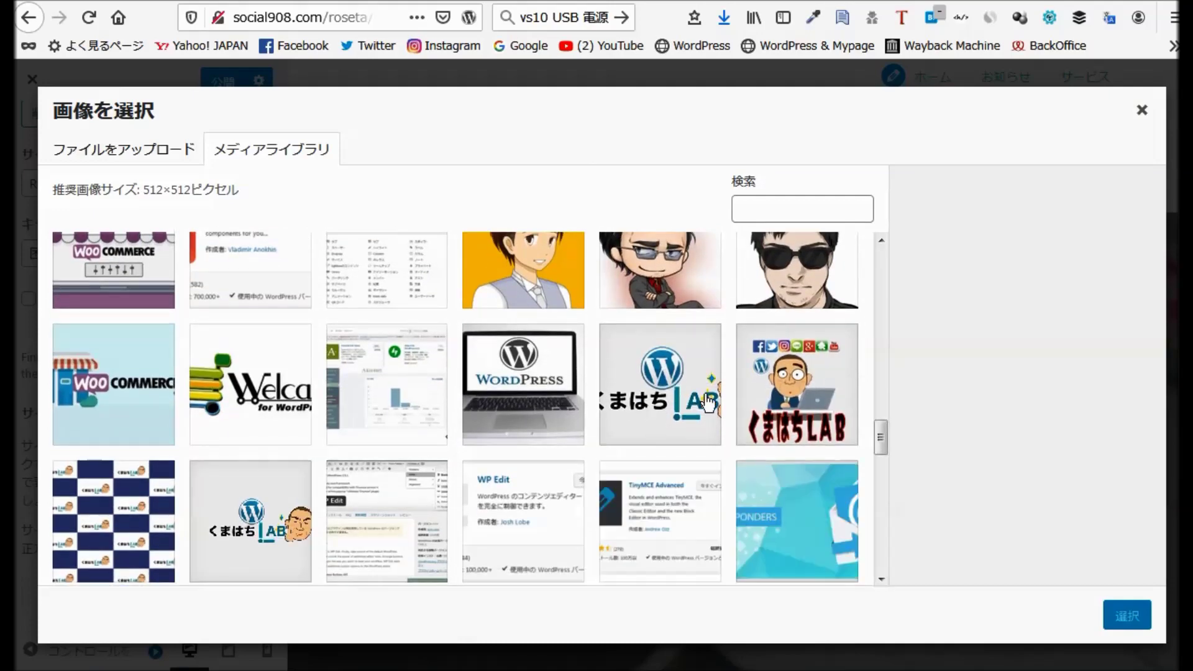
click(782, 403)
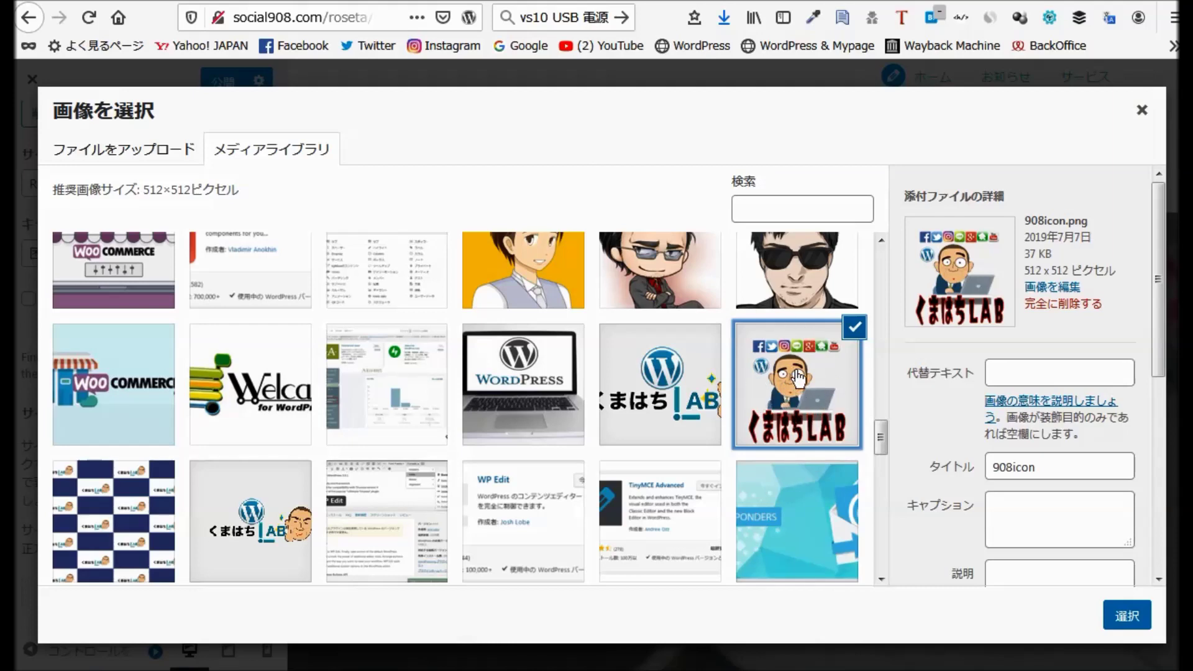
click(1134, 621)
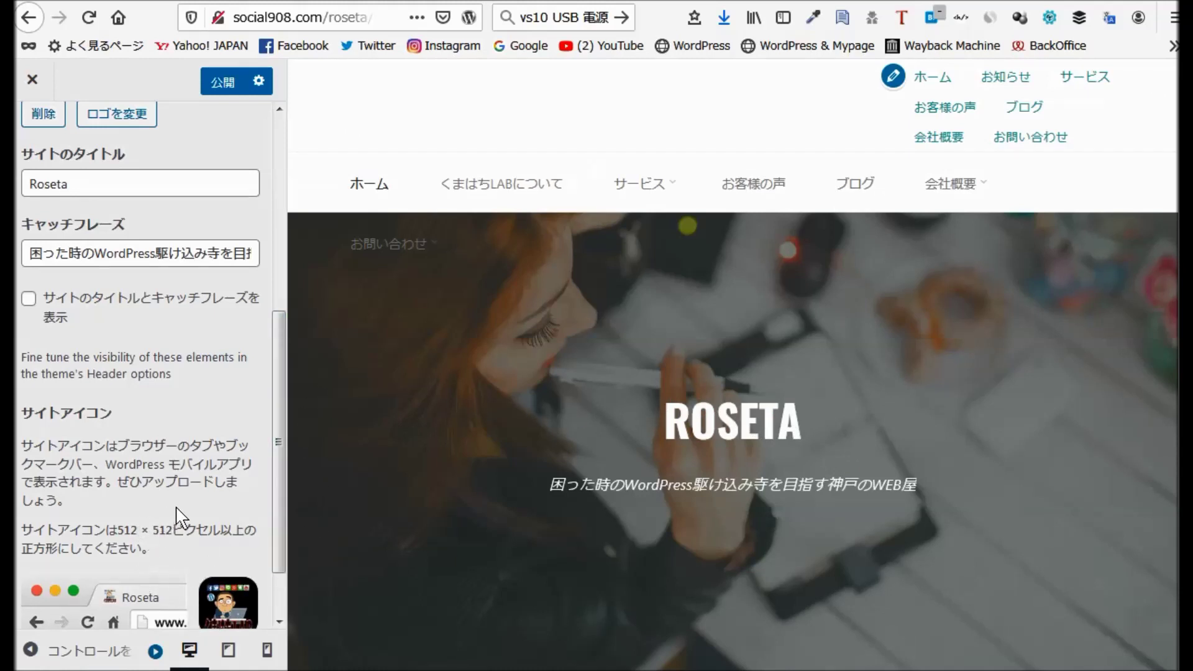
scroll(231, 415, up, 5)
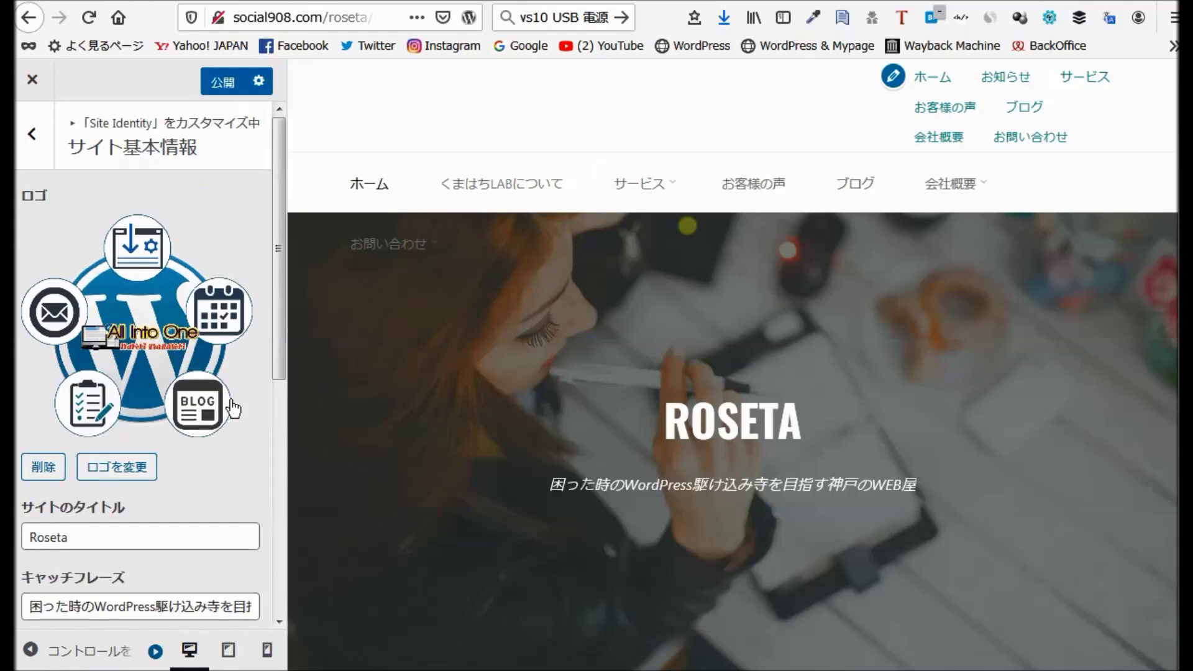
click(223, 87)
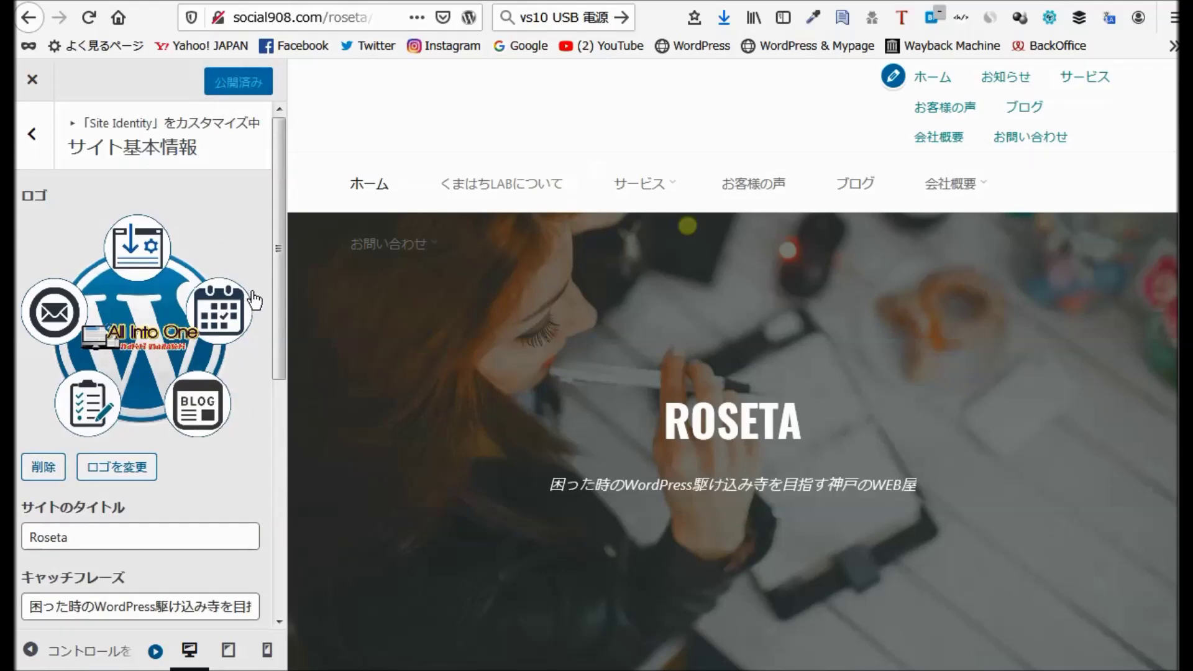
Open the header media (ヘッダーメディア) settings under Site Identity and review the header video and header image options.
click(32, 138)
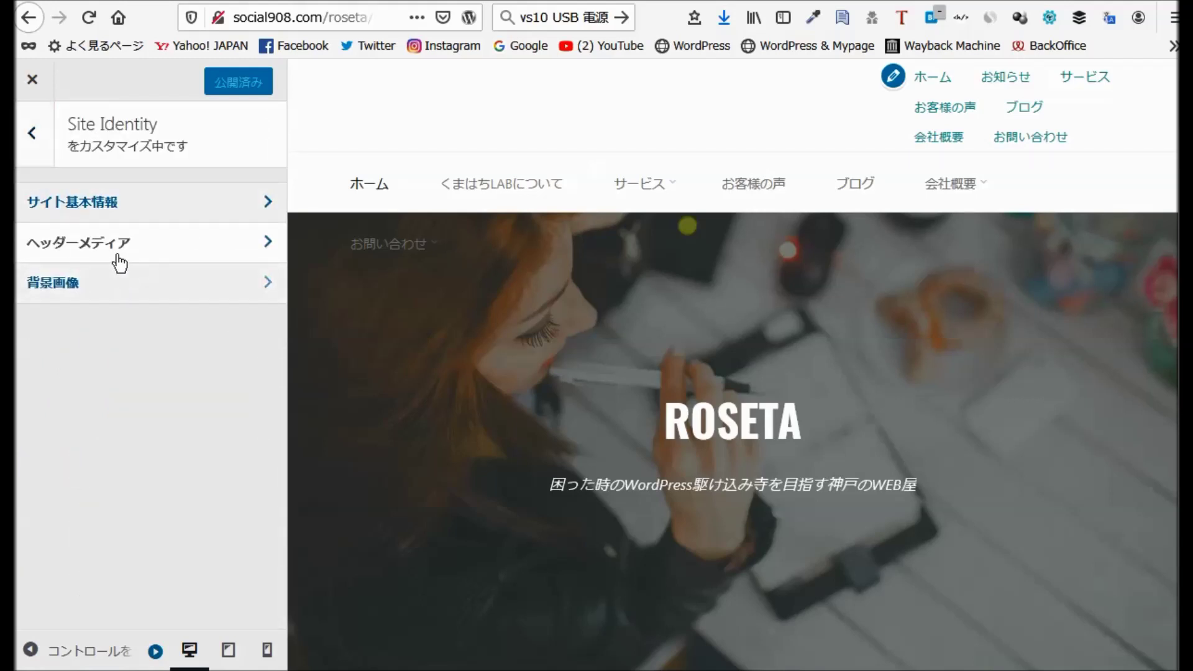
click(101, 246)
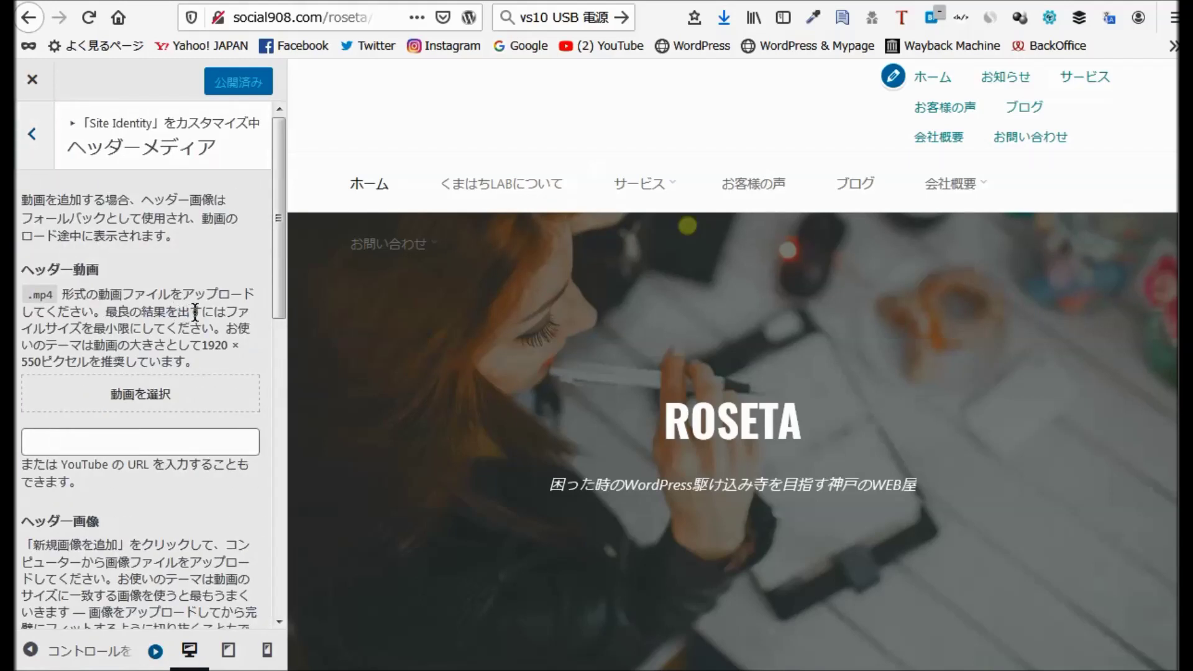
scroll(202, 304, down, 6)
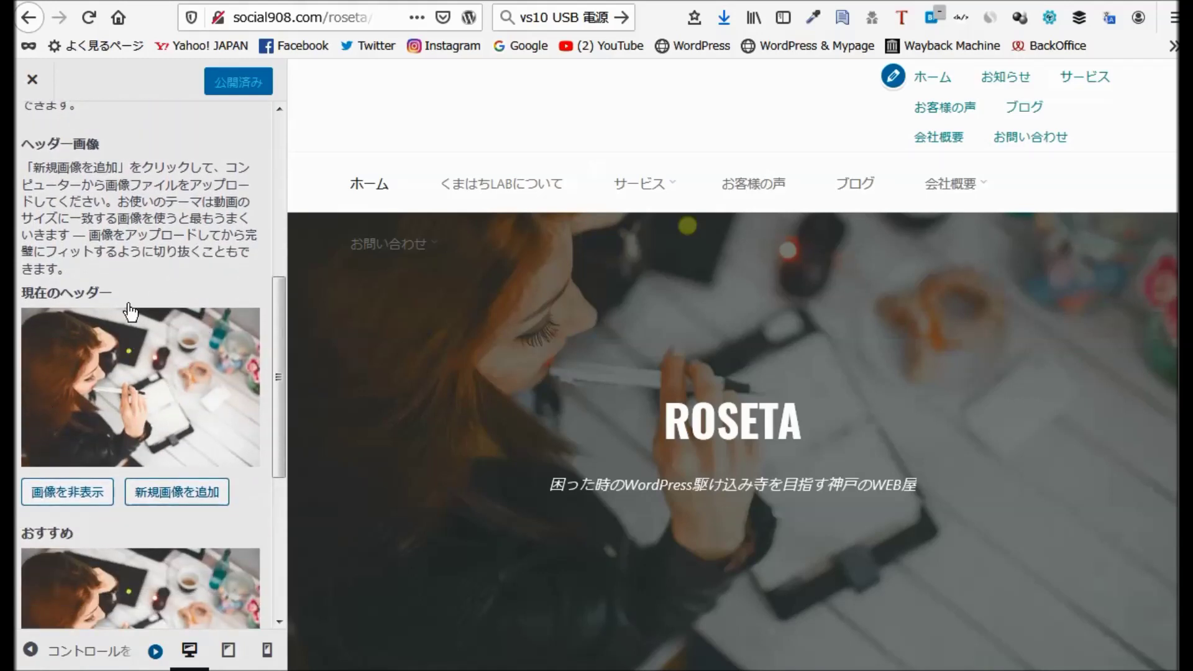
scroll(213, 297, up, 3)
scroll(212, 298, up, 3)
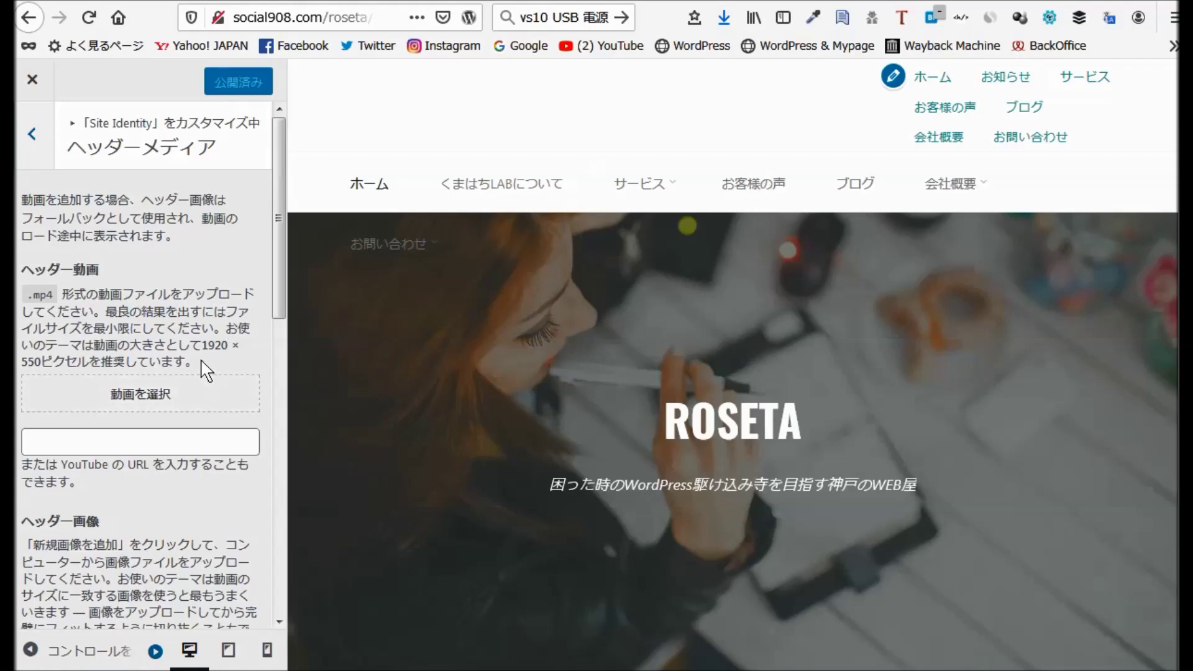
scroll(190, 426, down, 5)
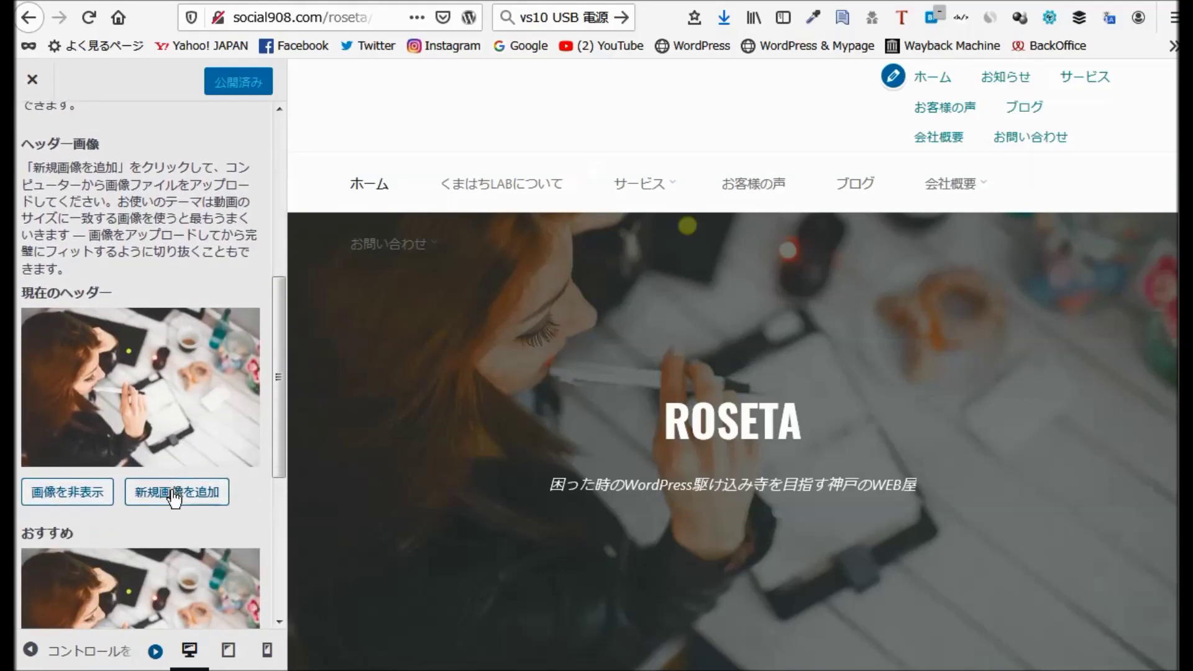
Start adding a new header image by file upload and look through the WP pictures folder in Windows Explorer for a photo.
click(176, 491)
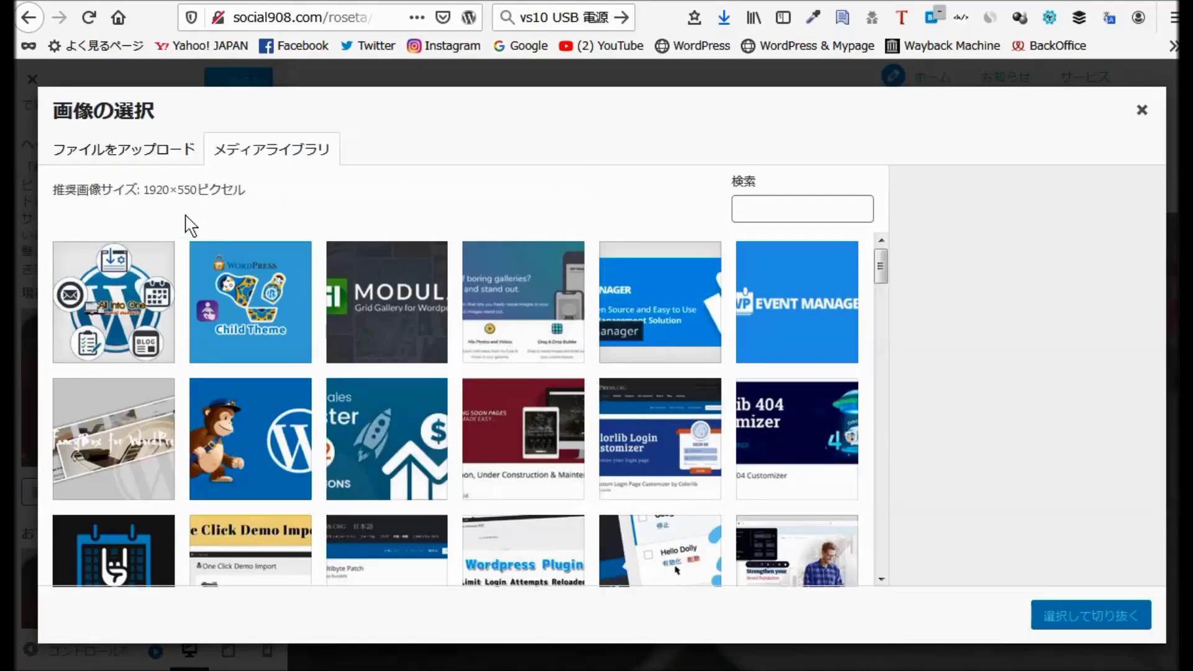
click(128, 149)
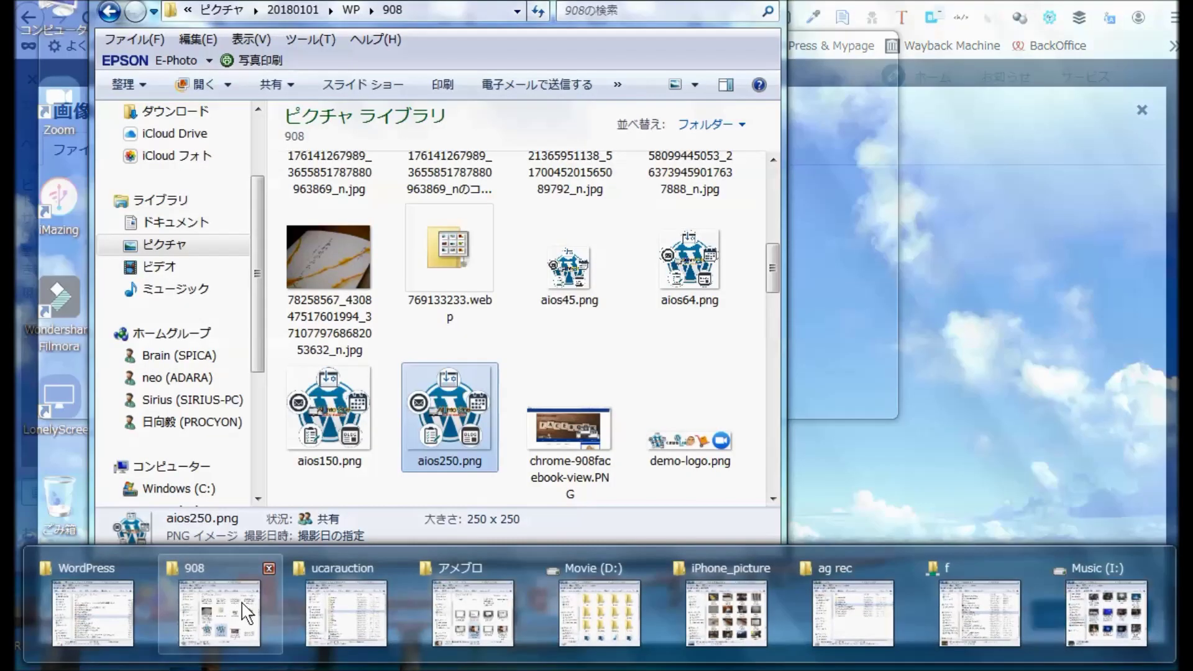
click(239, 609)
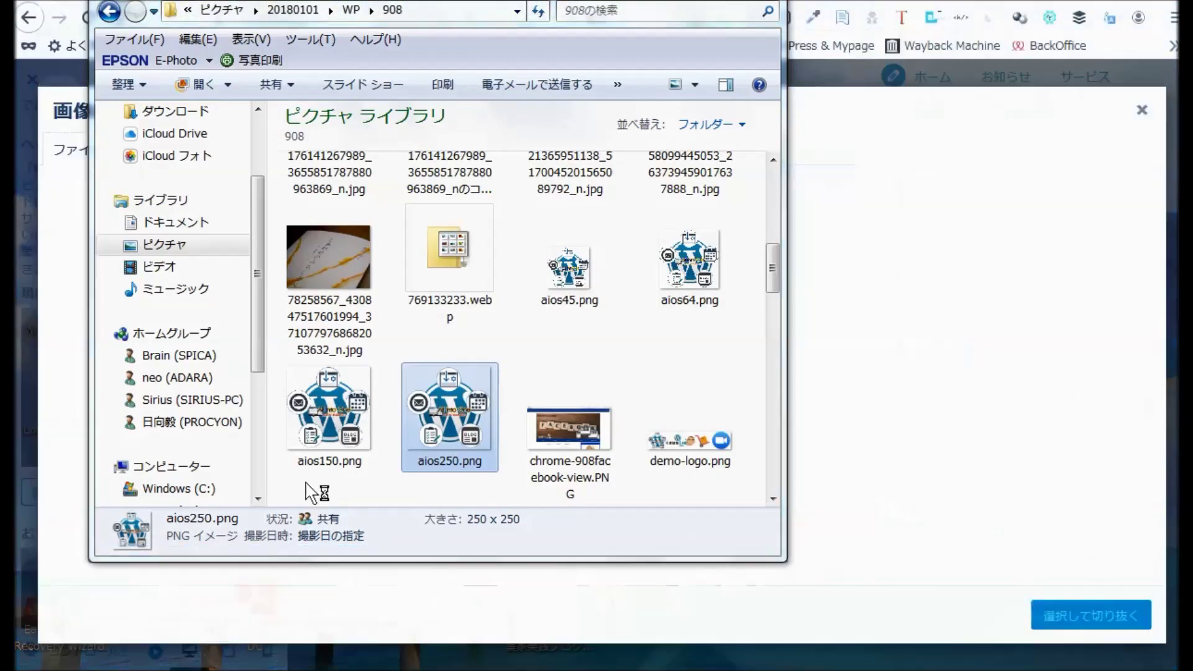
click(350, 10)
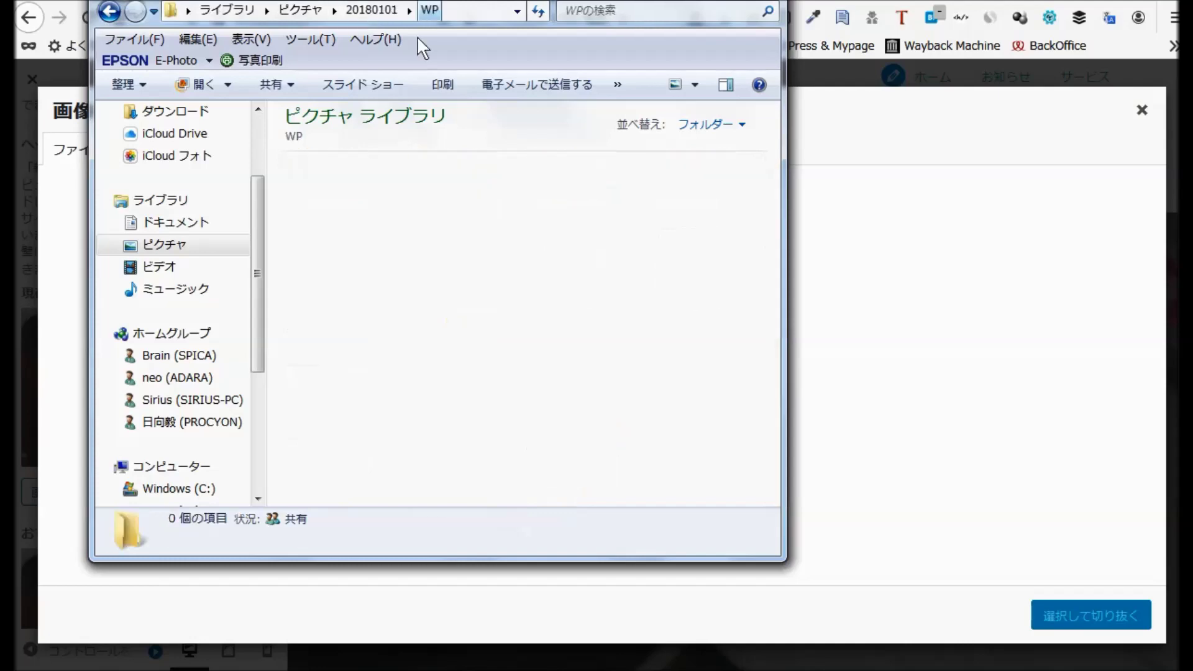
drag(773, 176, 785, 459)
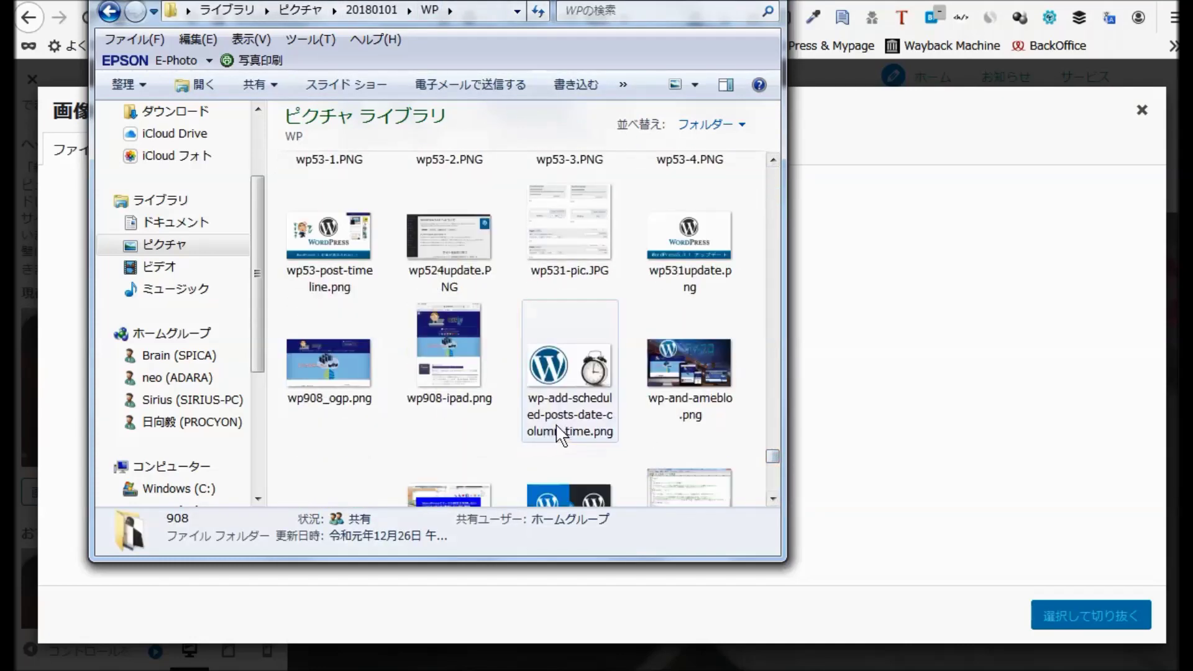
scroll(563, 433, up, 5)
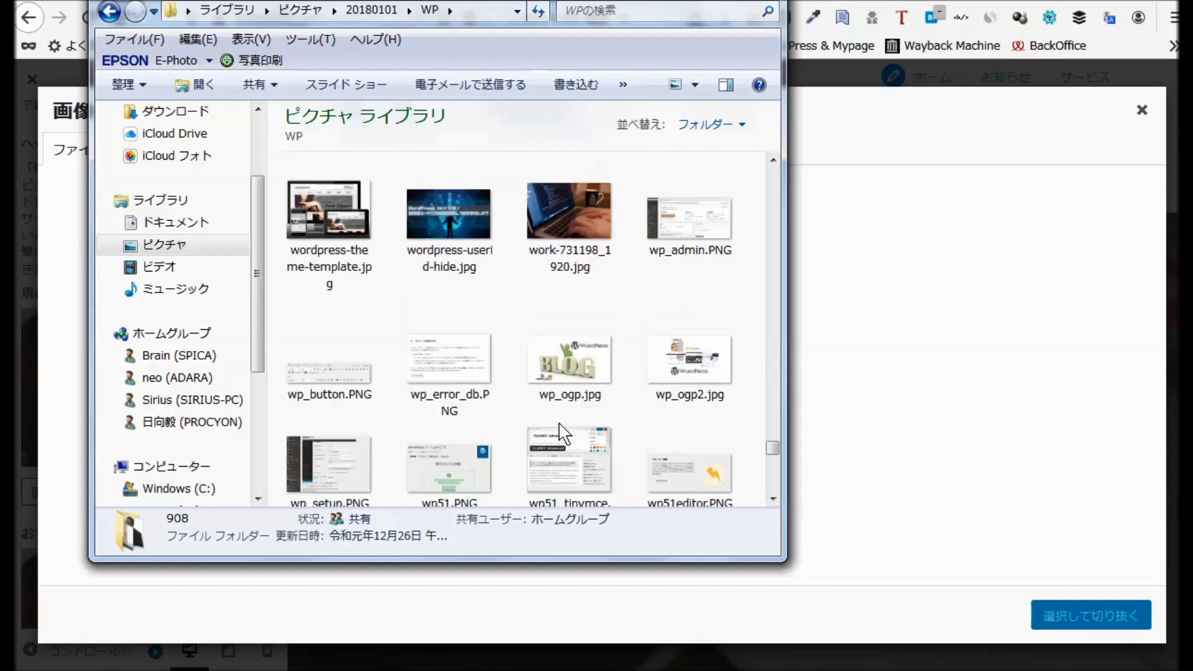
Upload work-731198_1920.jpg from the WP folder and select it for cropping as the header image.
drag(560, 211, 852, 432)
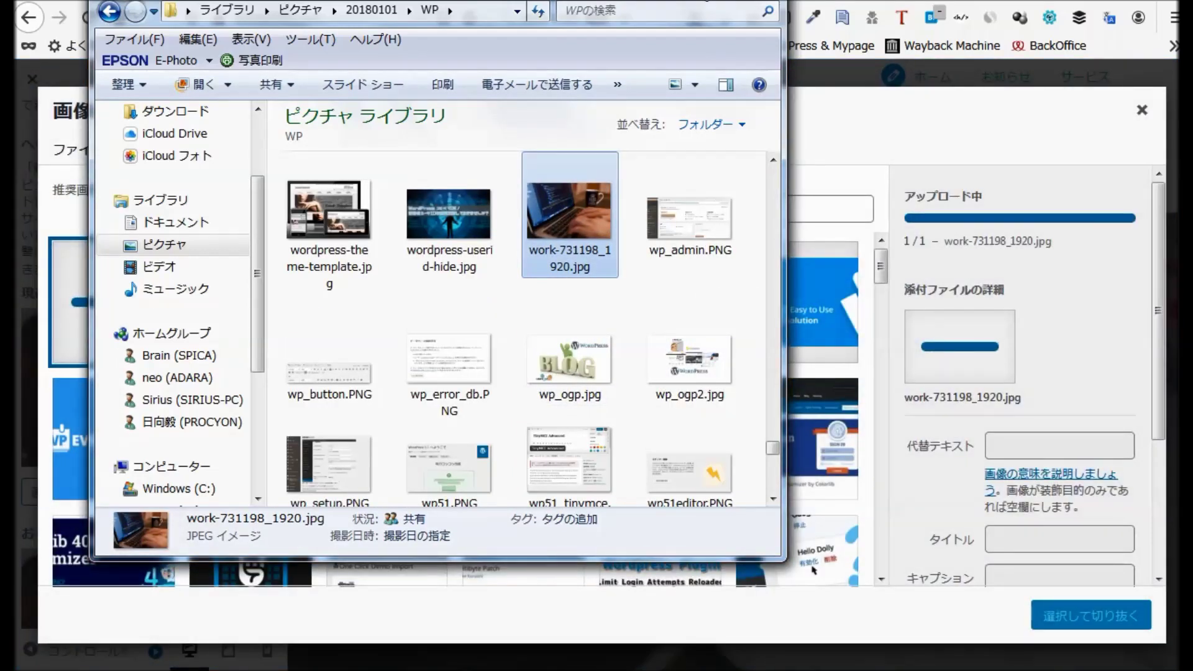
click(801, 261)
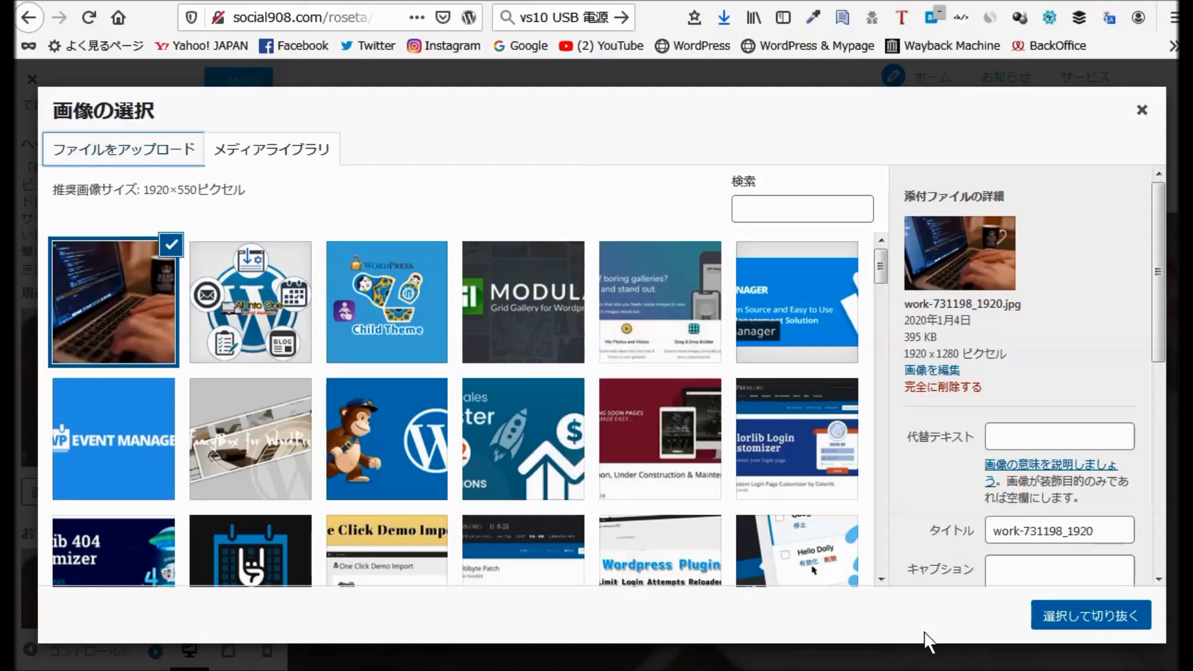
click(1082, 621)
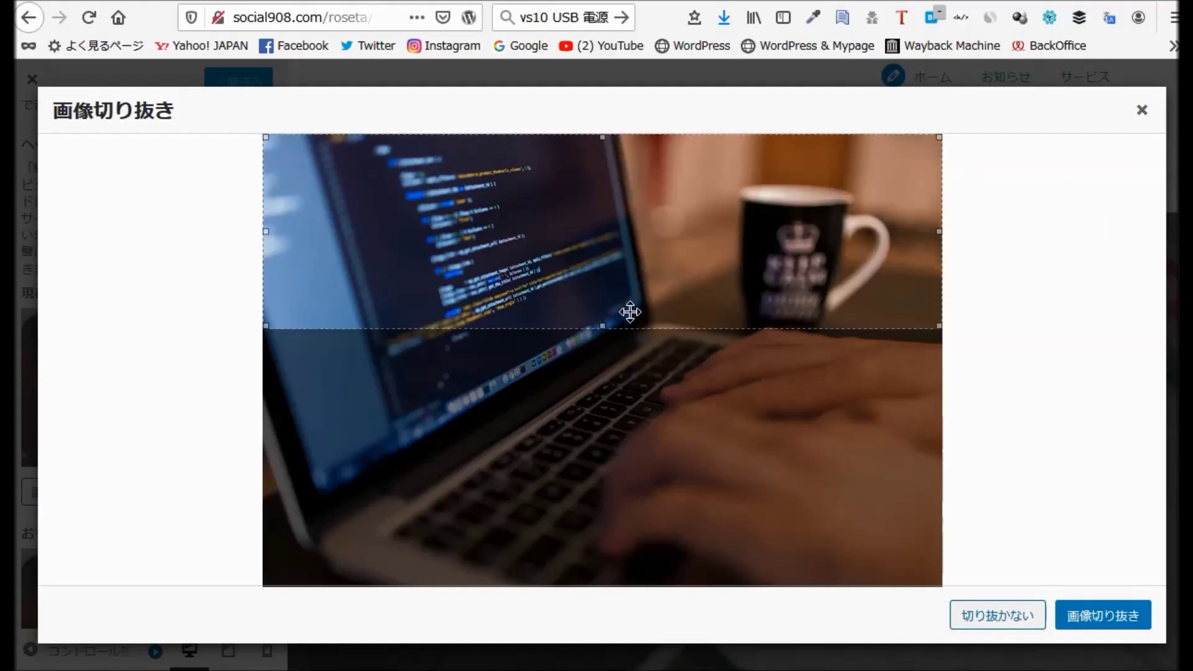
Crop the header image with the crop area moved slightly lower, check it in the preview and publish the change.
drag(596, 286, 609, 332)
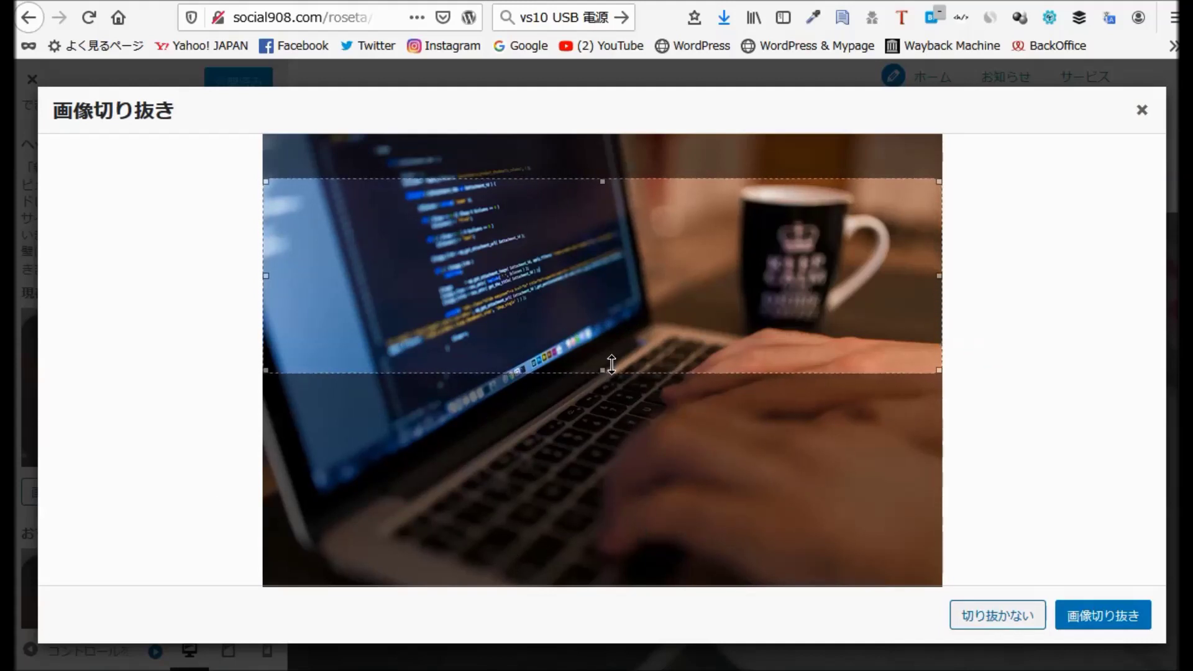
click(1094, 618)
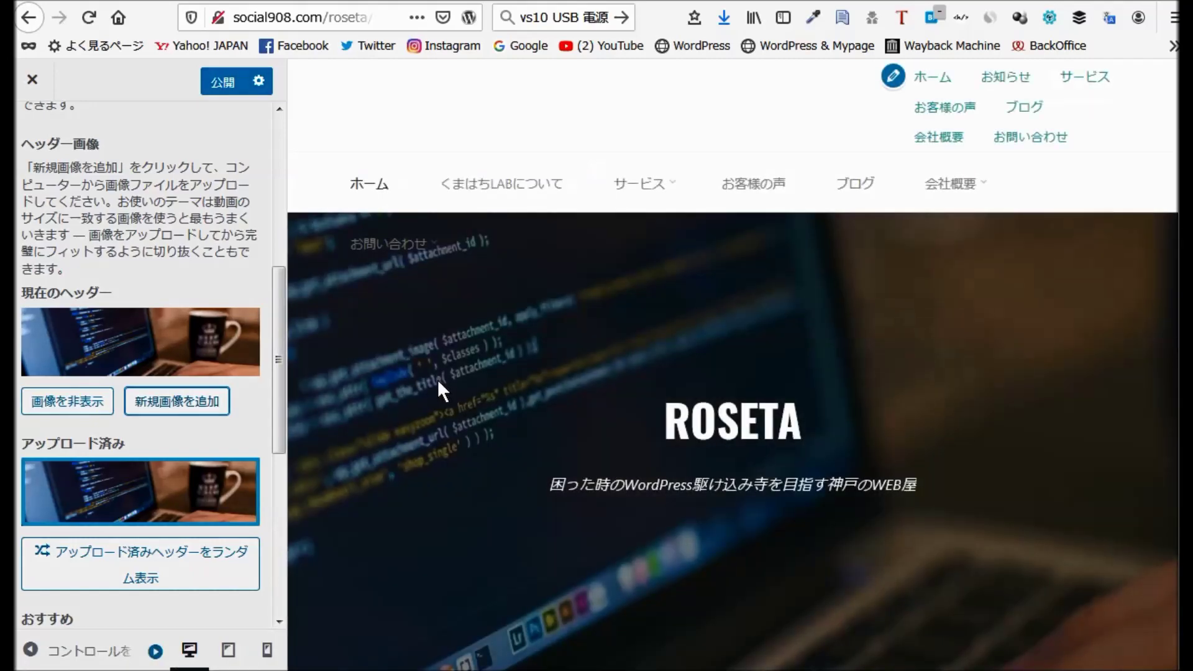
scroll(485, 396, down, 5)
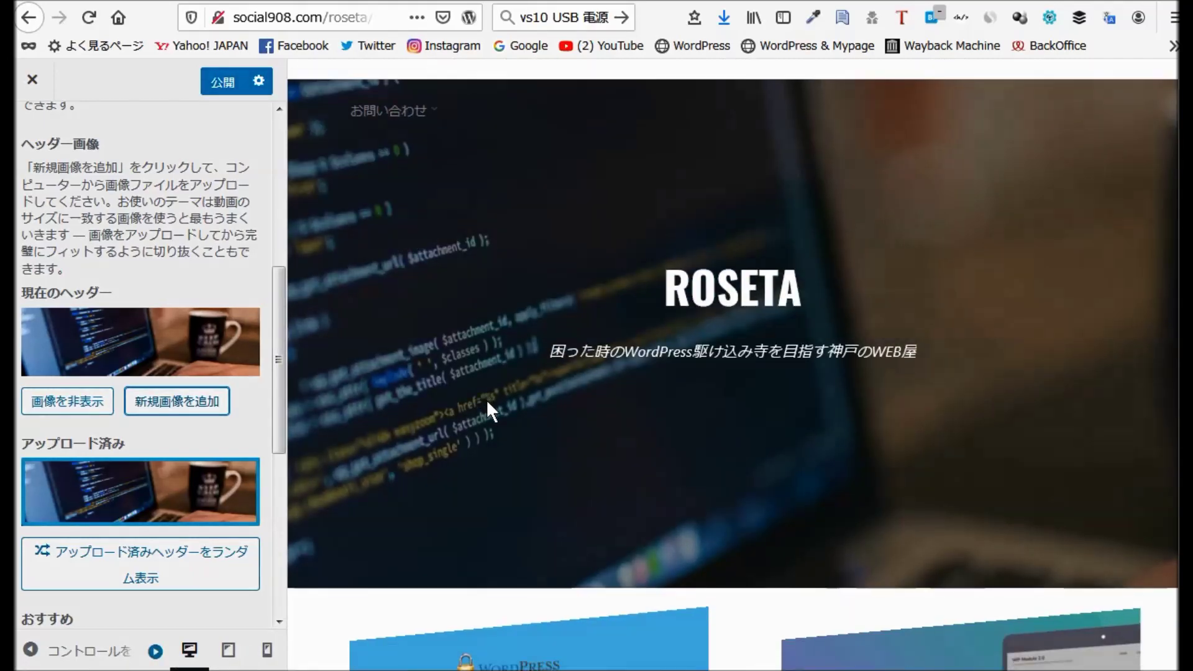
scroll(487, 400, down, 2)
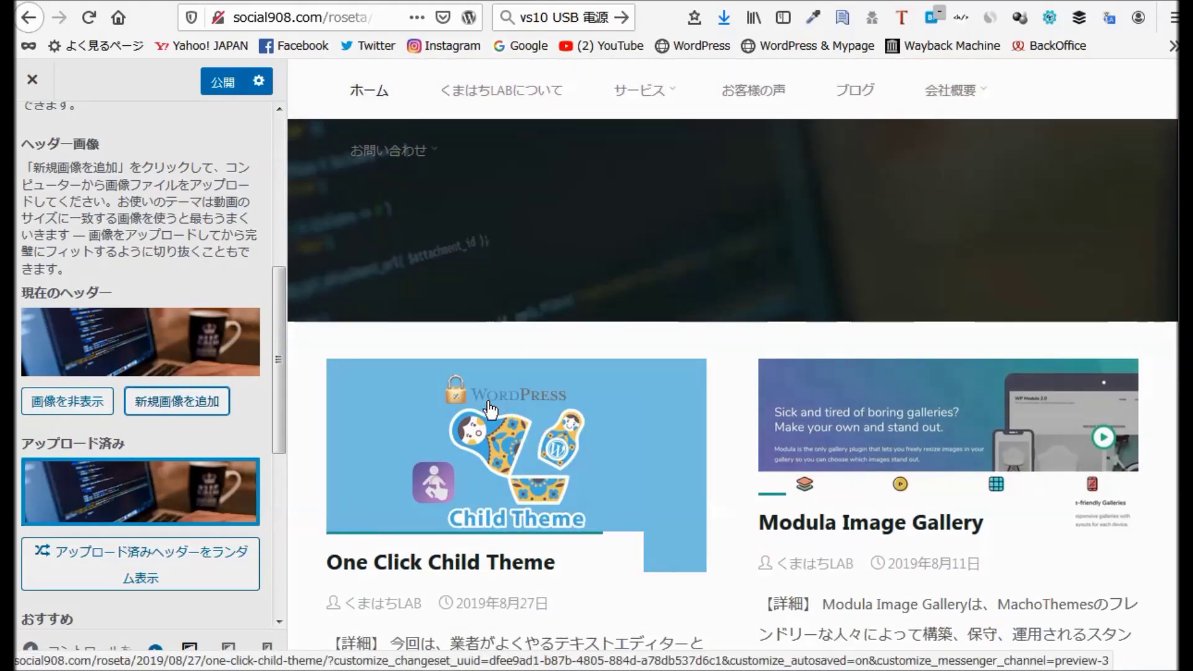
scroll(487, 400, up, 5)
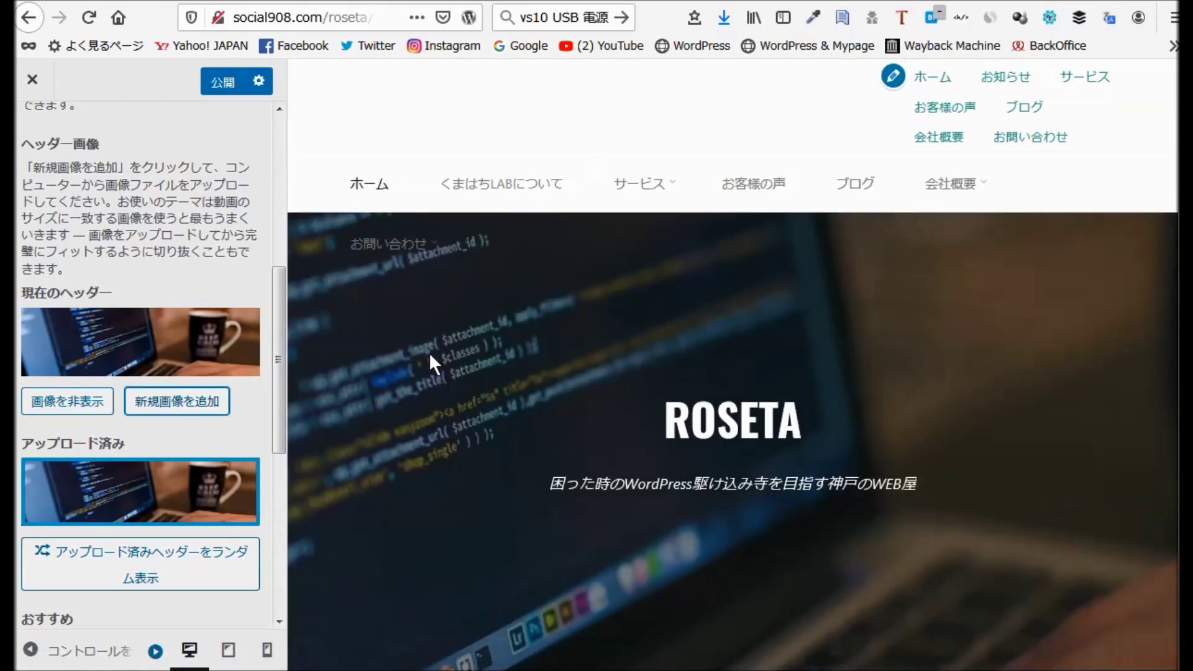
click(215, 91)
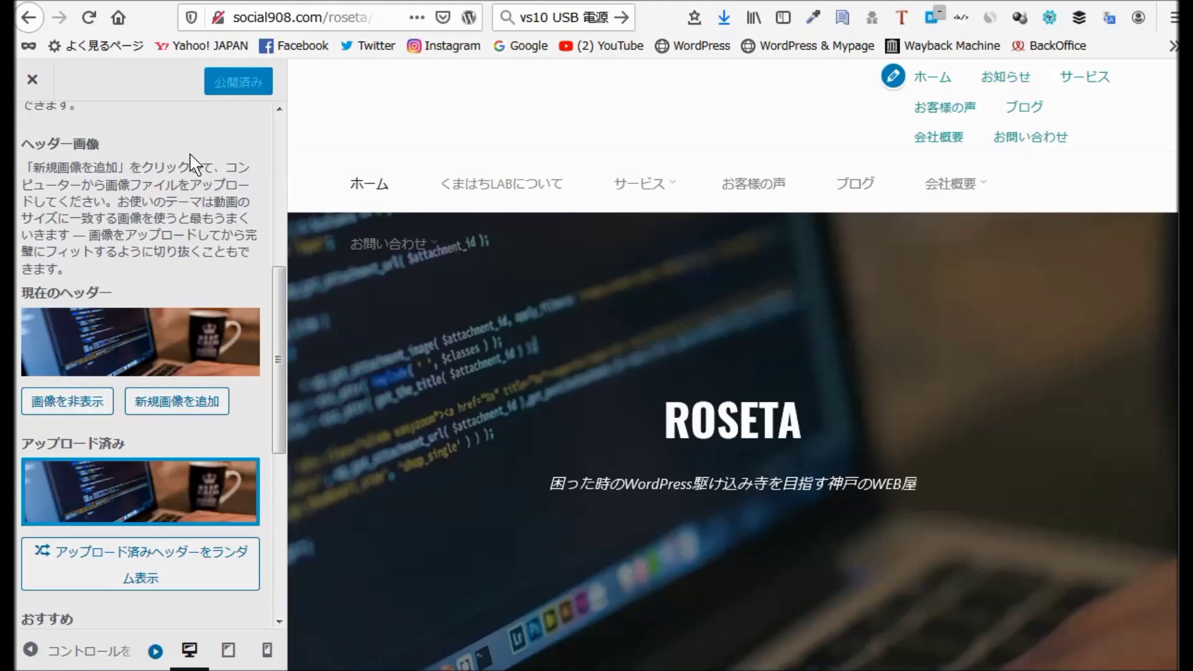
Reload the live Roseta site and examine the front page from the header image down to the footer.
click(833, 46)
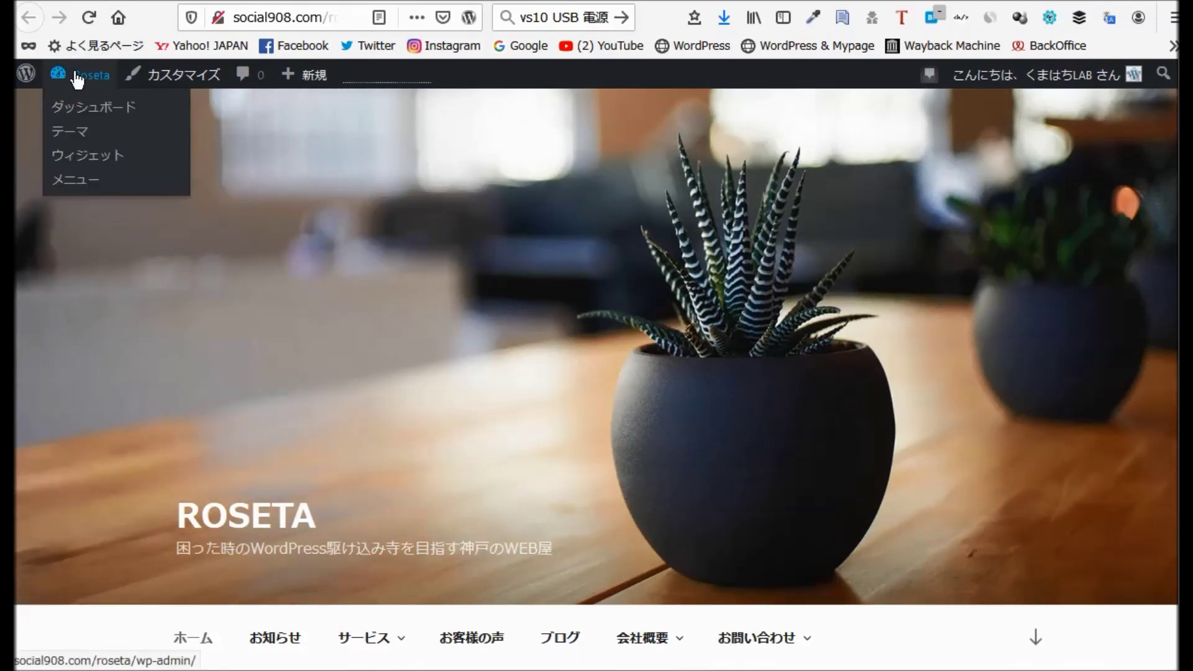
click(89, 19)
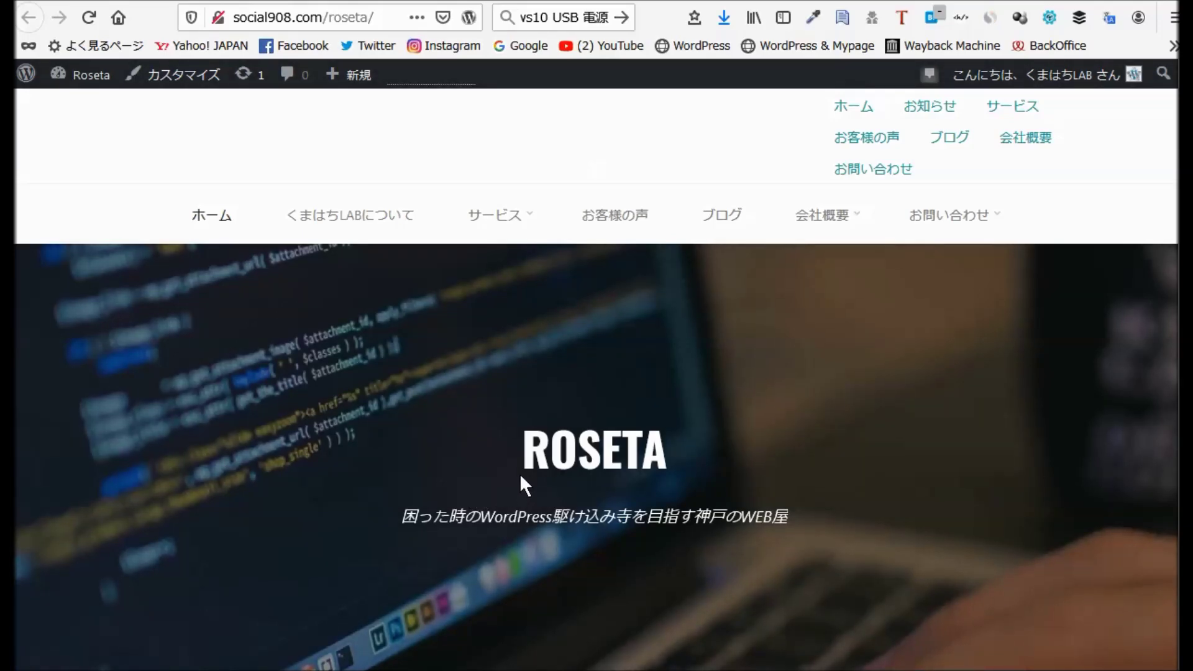
scroll(520, 472, down, 8)
scroll(522, 479, down, 10)
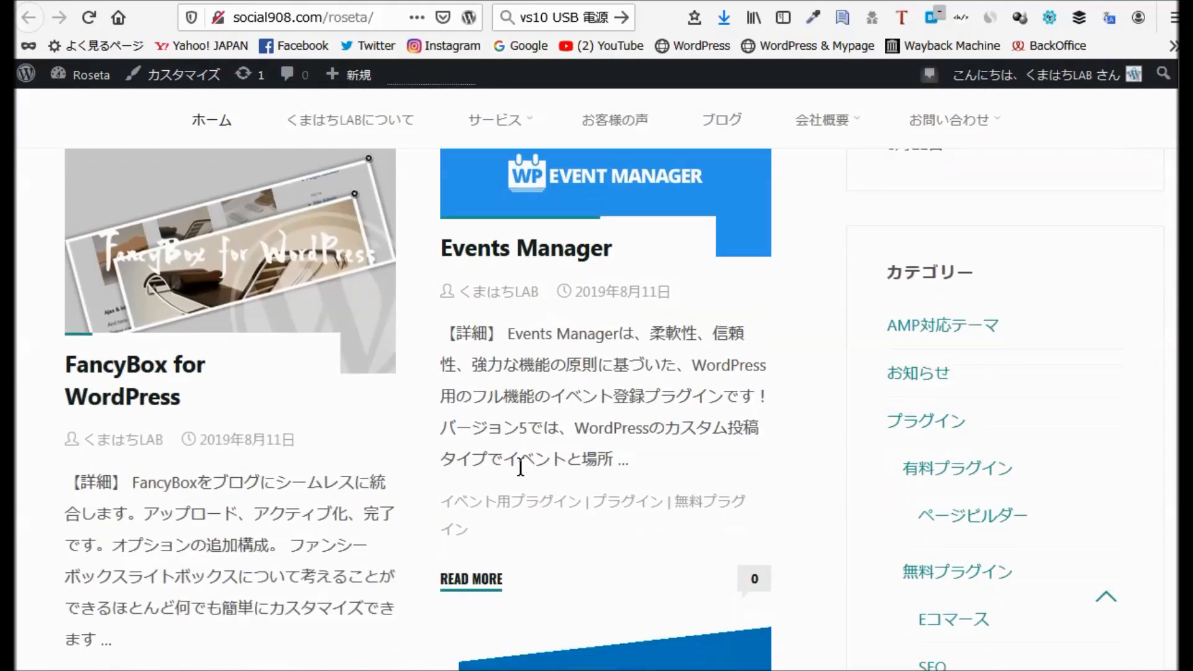
scroll(521, 466, down, 10)
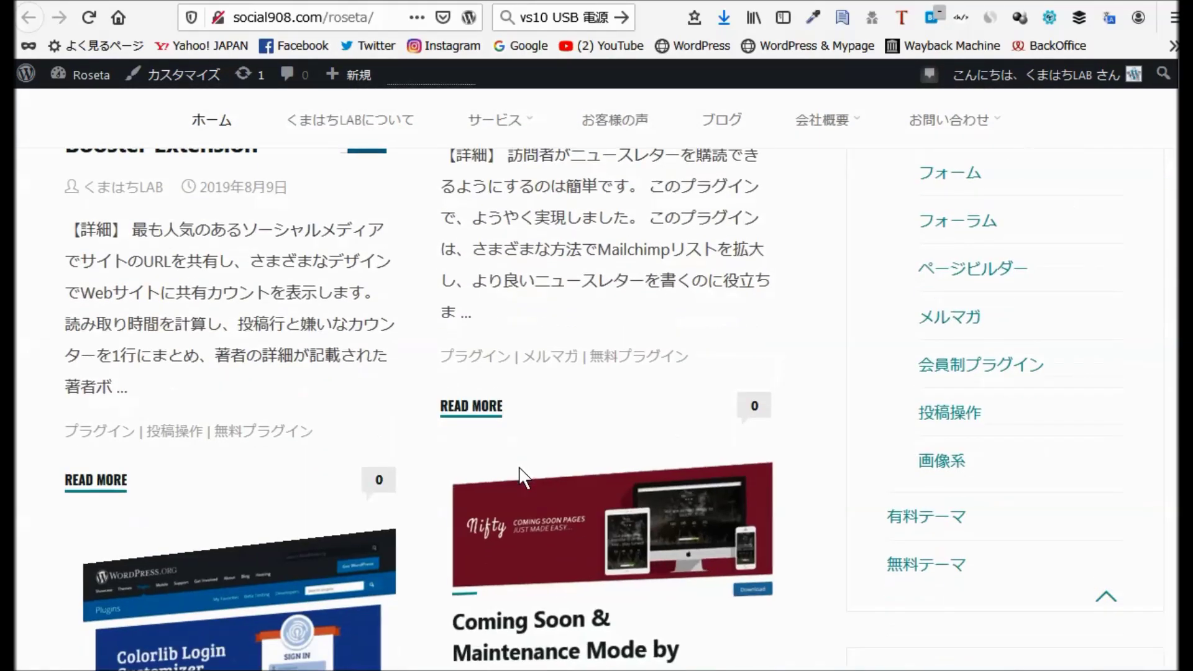
scroll(521, 478, down, 8)
scroll(519, 472, down, 8)
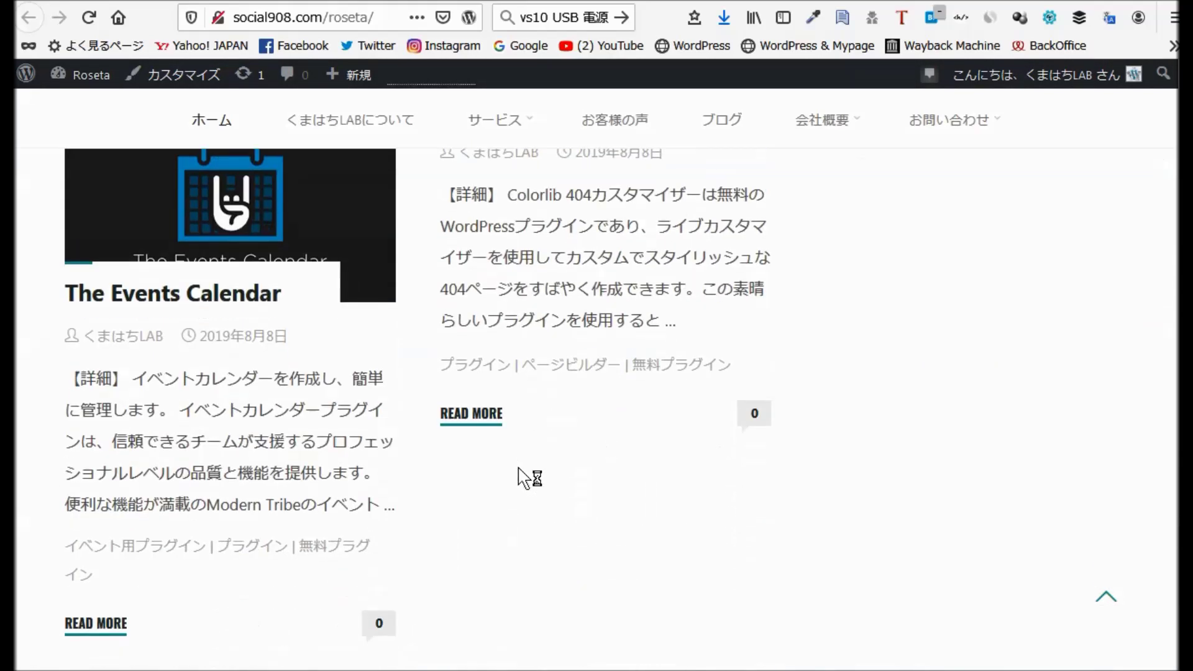
scroll(521, 479, down, 5)
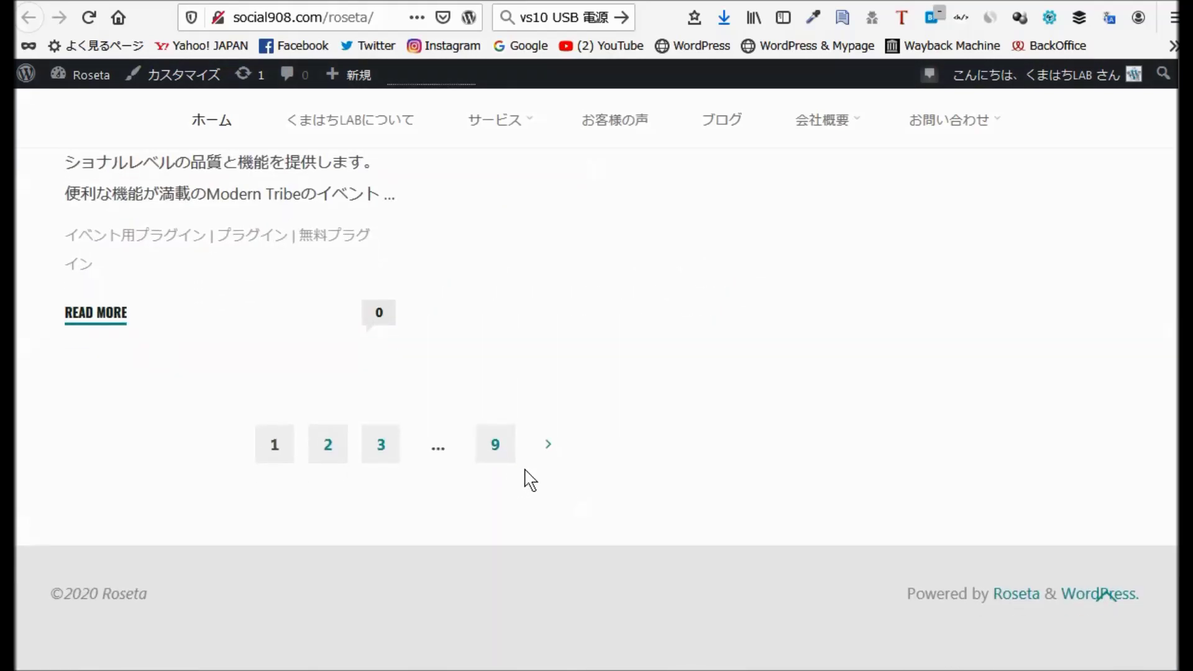
scroll(519, 476, up, 20)
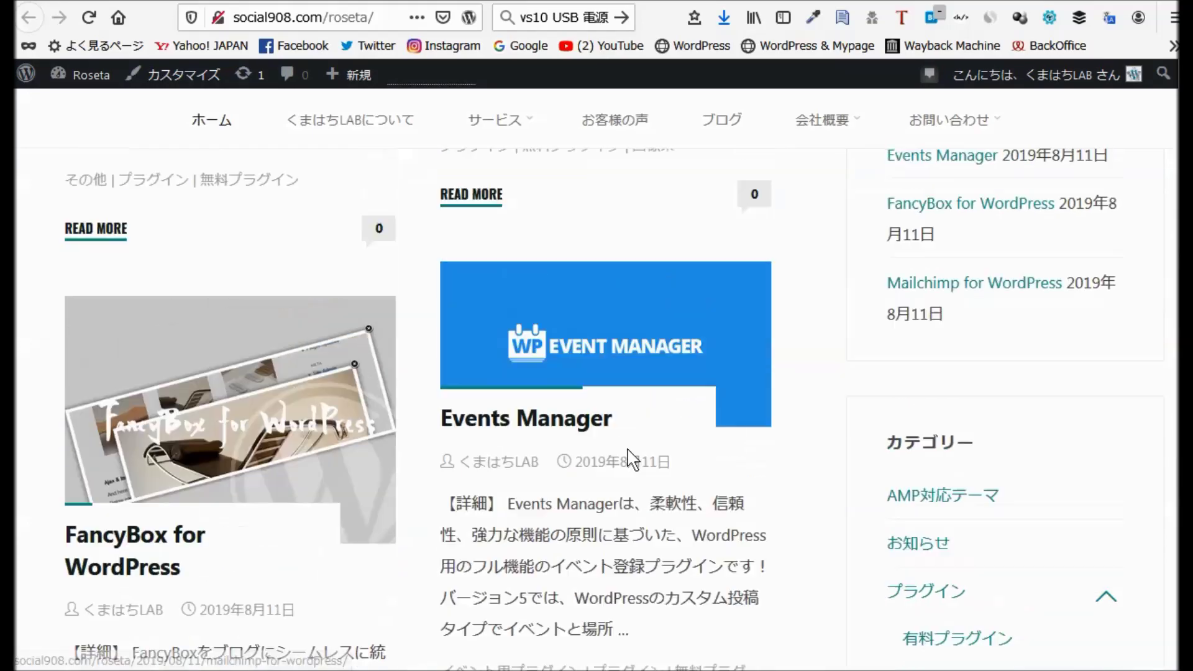
scroll(627, 449, up, 15)
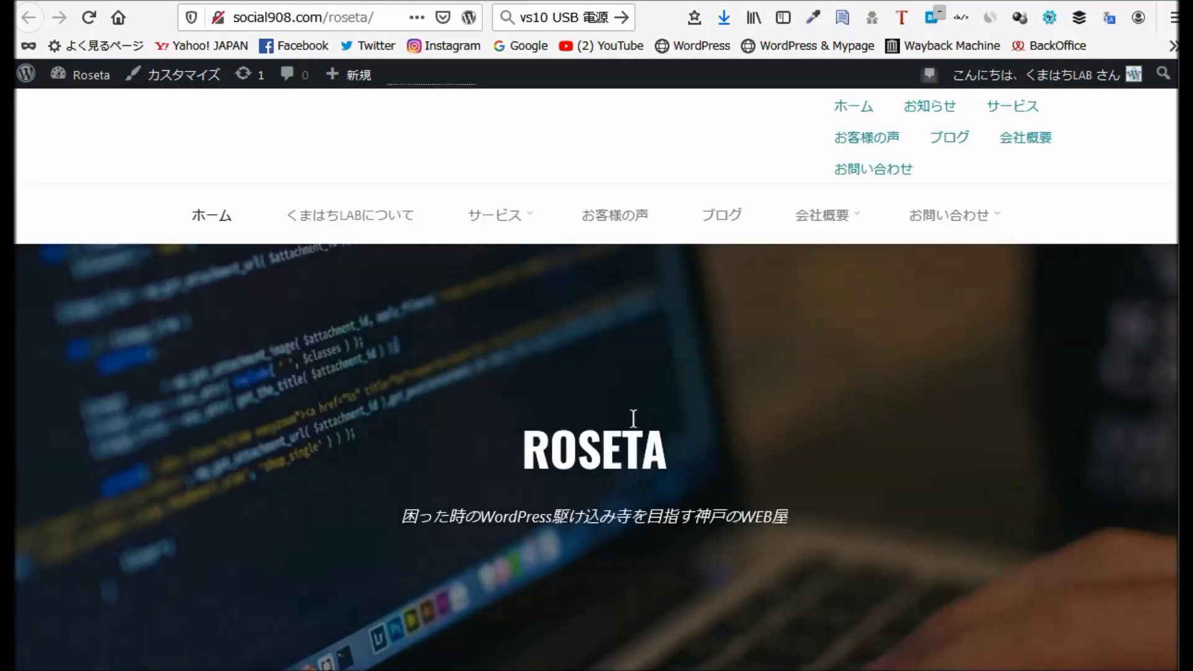
Return to the customizer, leave the header media settings and review the background image (背景画像) section under Site Identity.
mouse_move(832, 233)
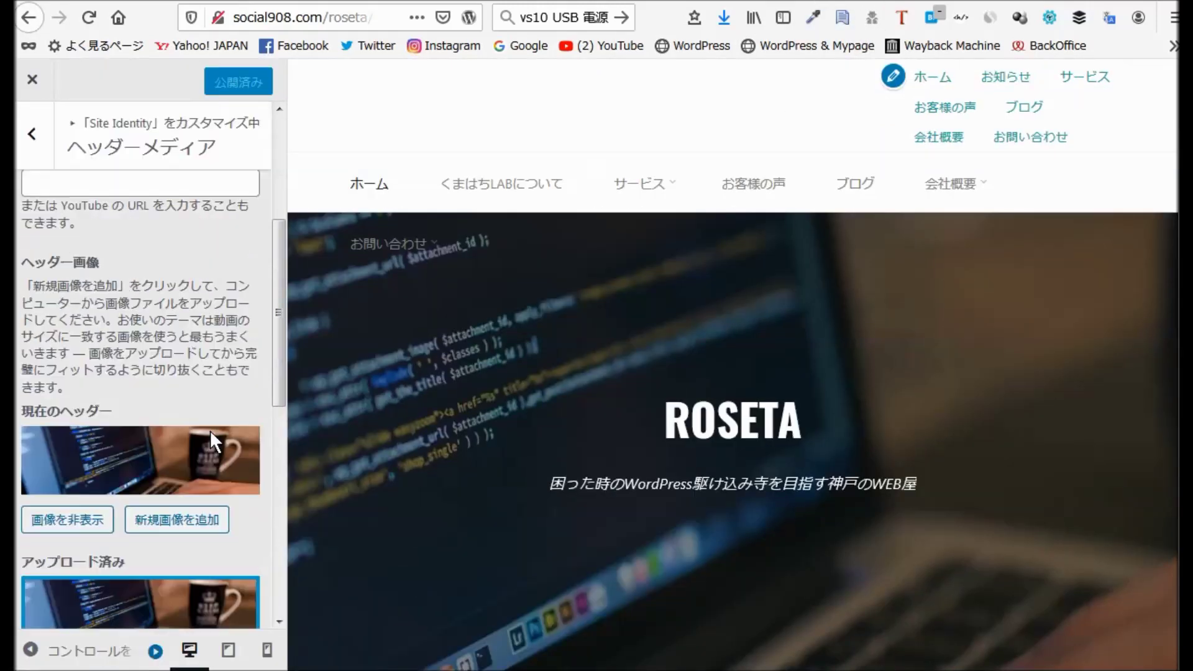
scroll(212, 431, up, 5)
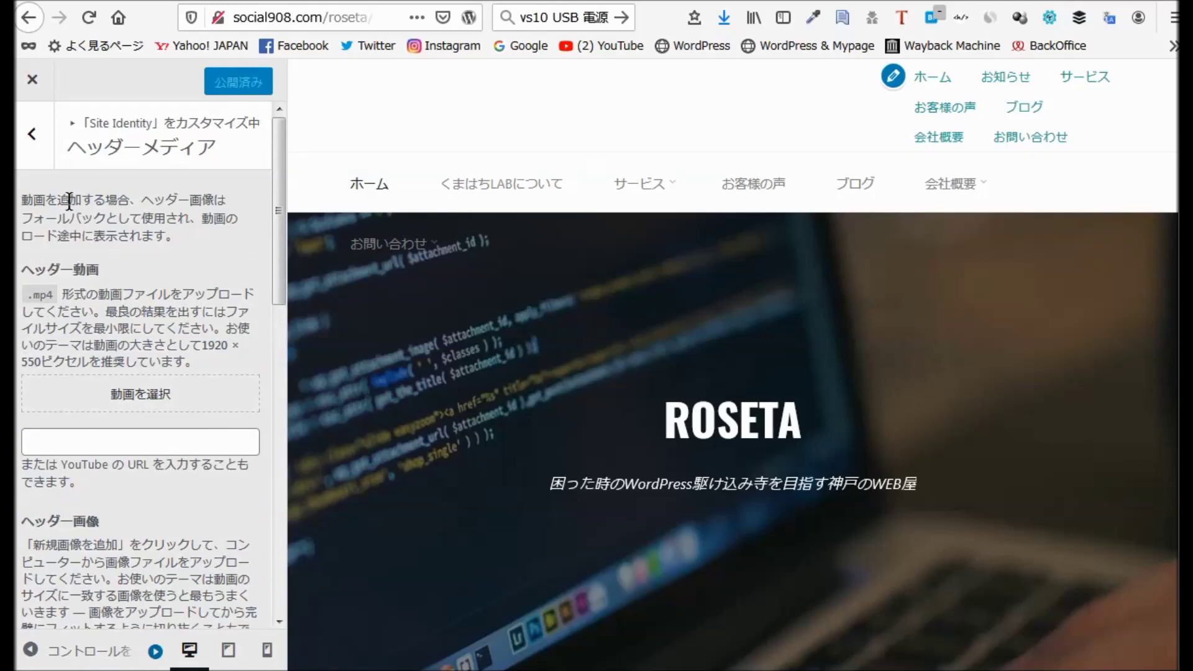
click(34, 137)
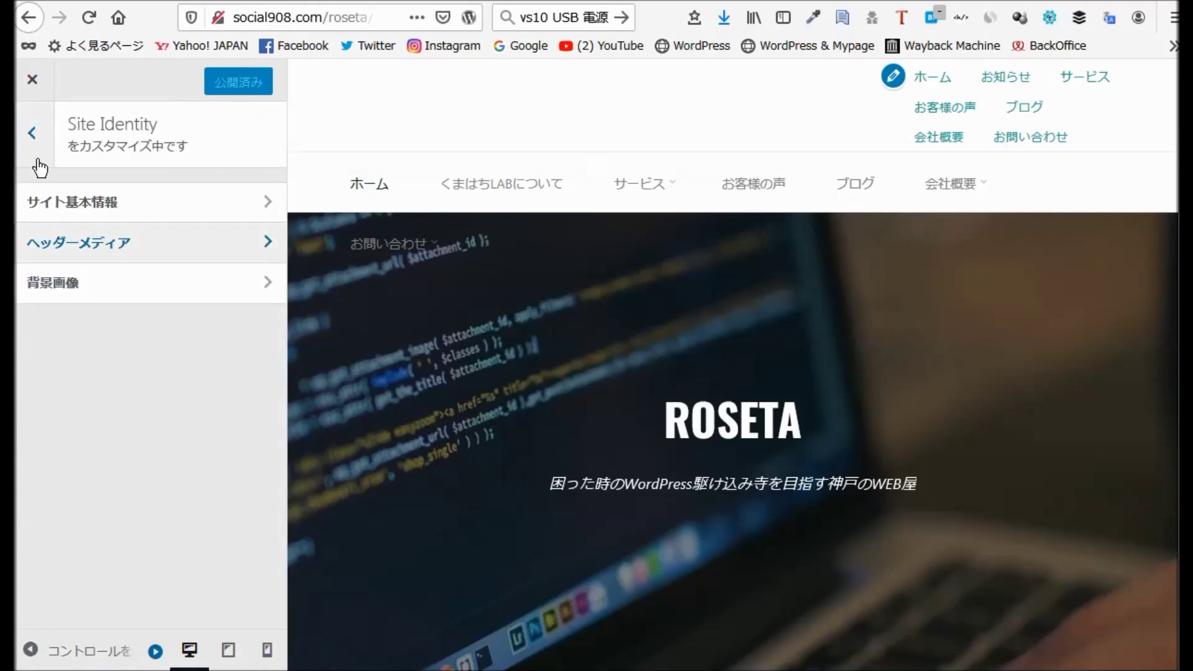
click(81, 297)
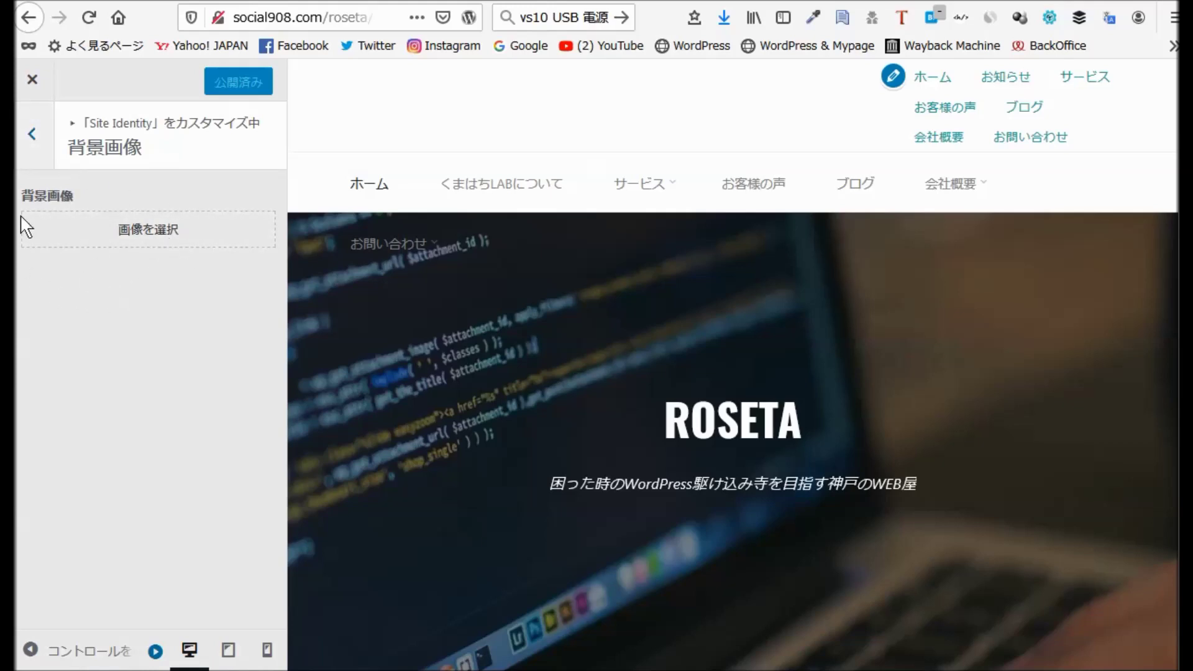
click(30, 134)
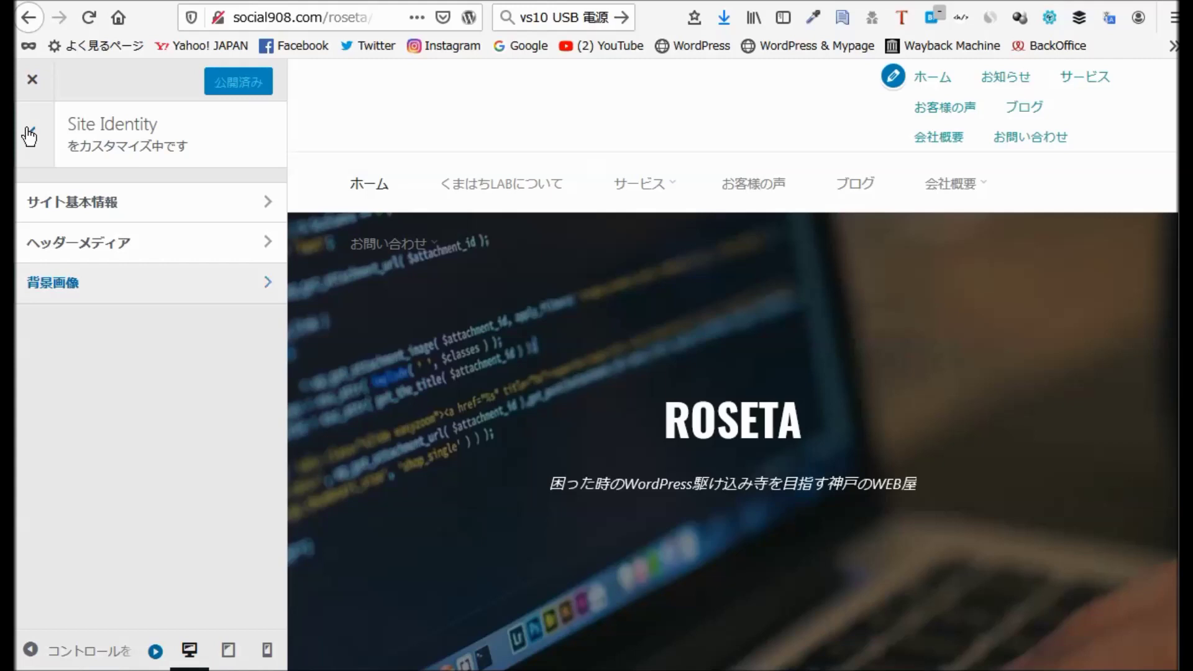
click(29, 133)
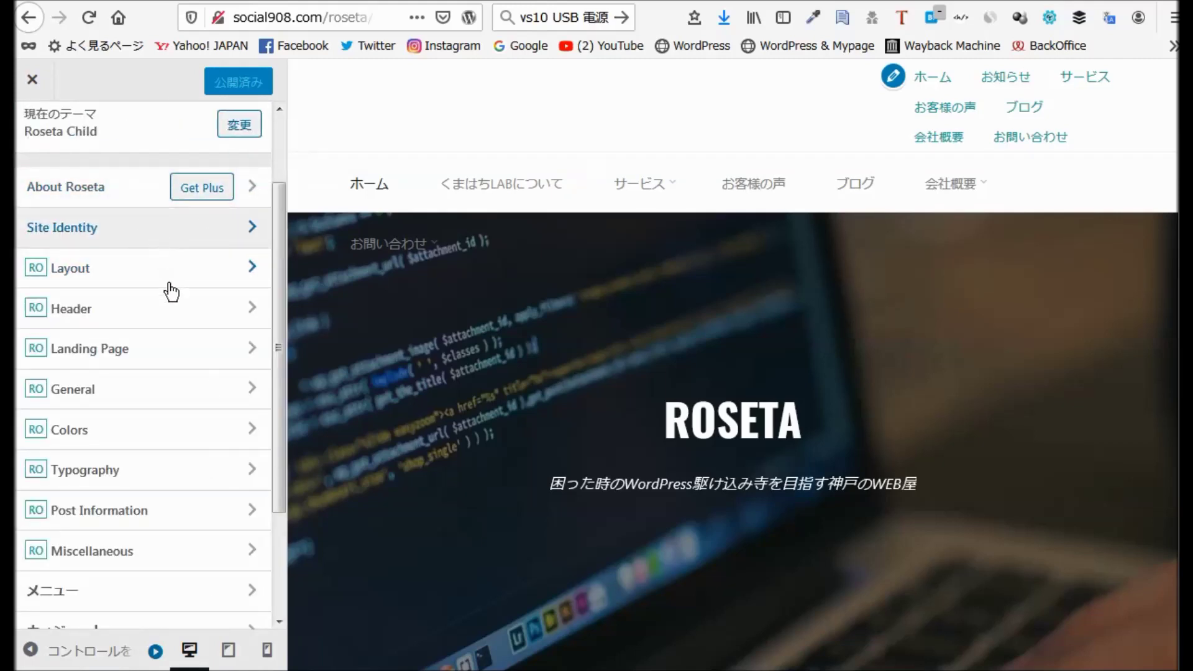
Review the General Layout settings under Layout, including the available theme alignment options.
click(74, 272)
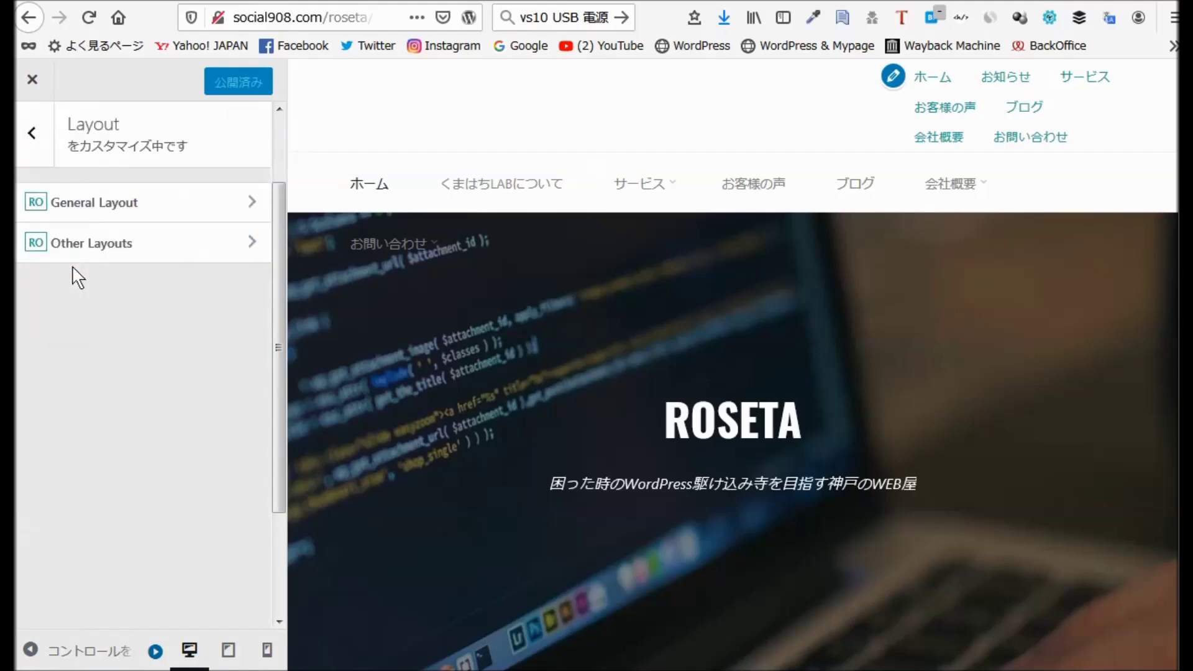
click(129, 207)
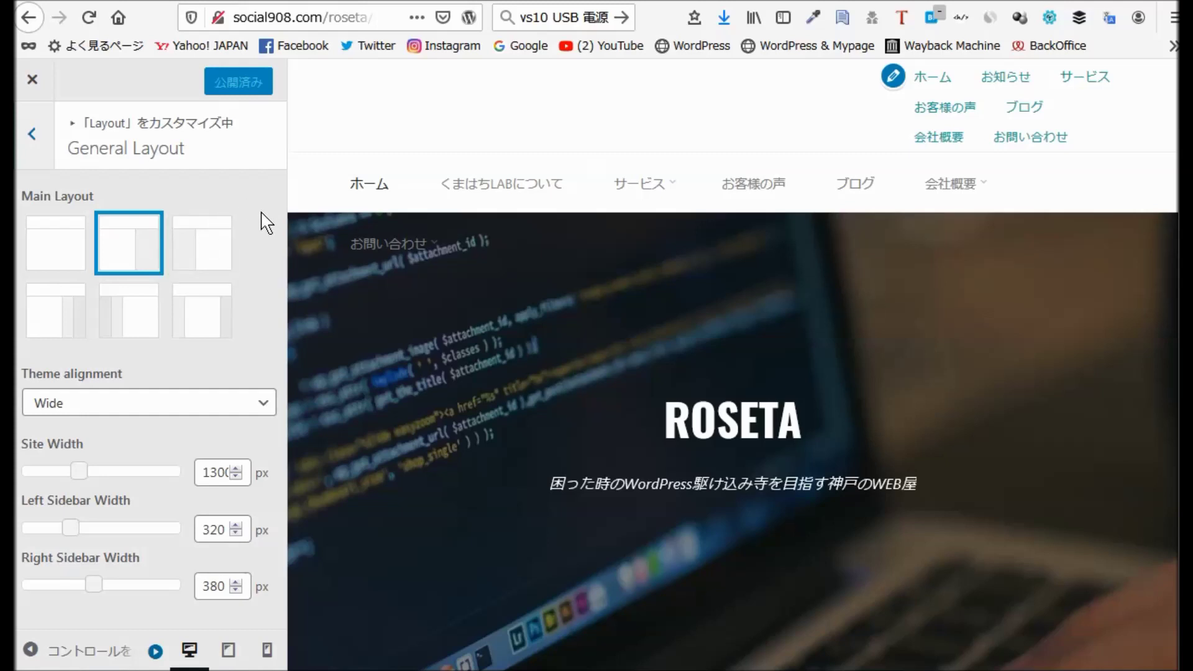
click(268, 416)
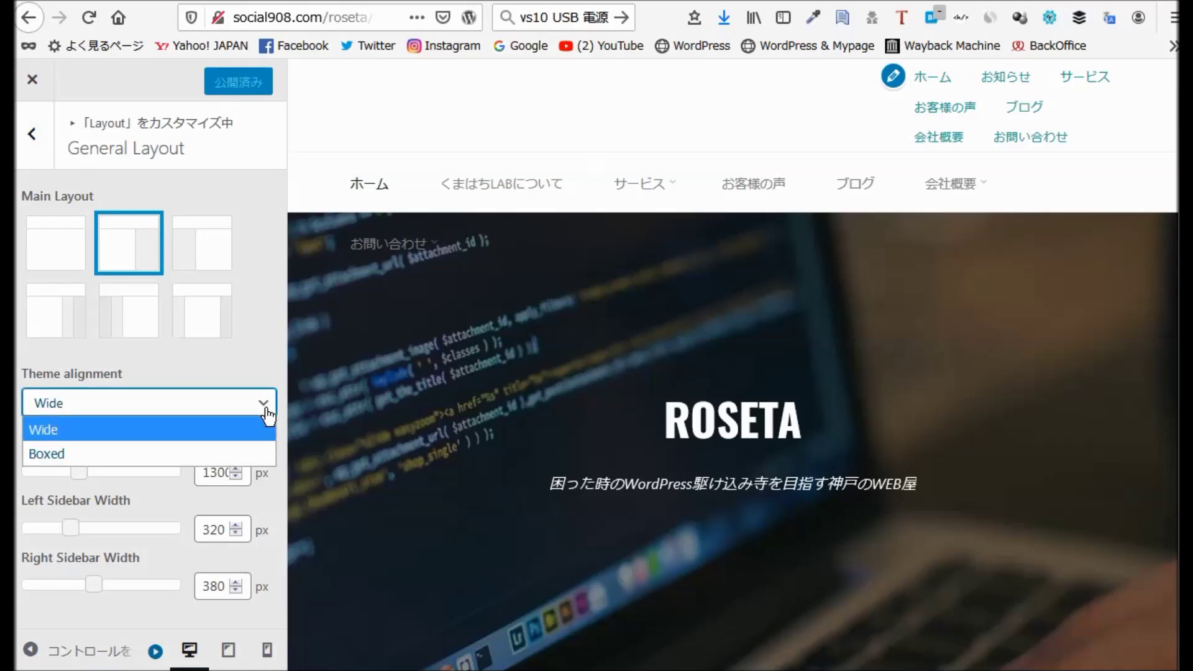
click(268, 417)
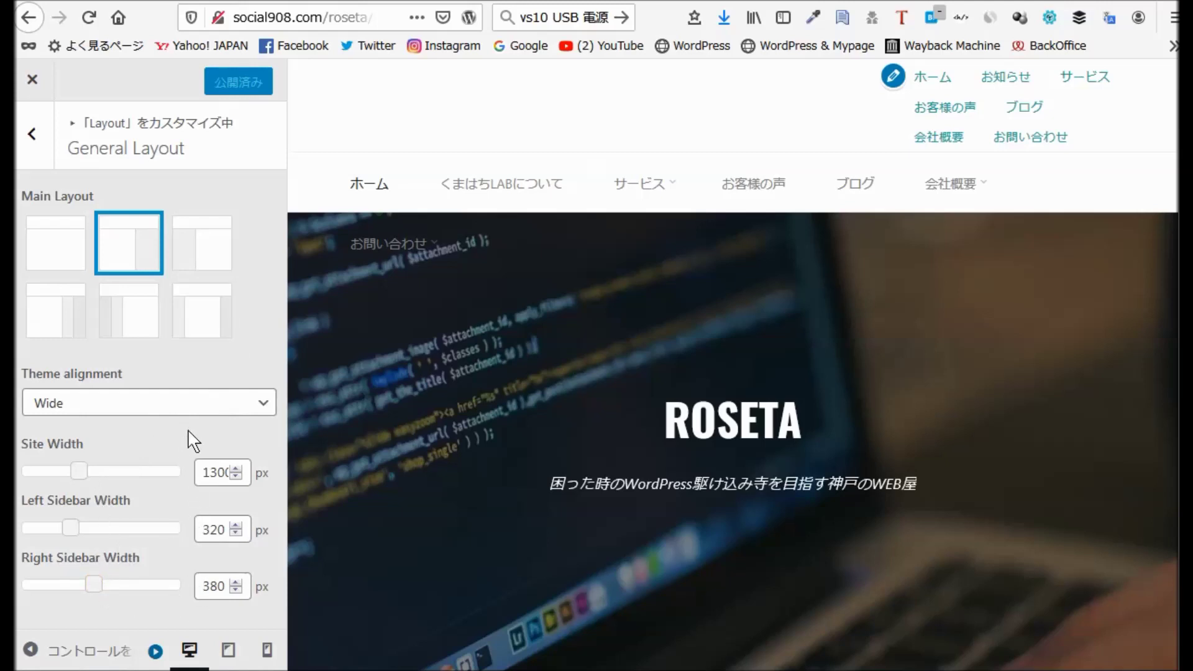
click(37, 139)
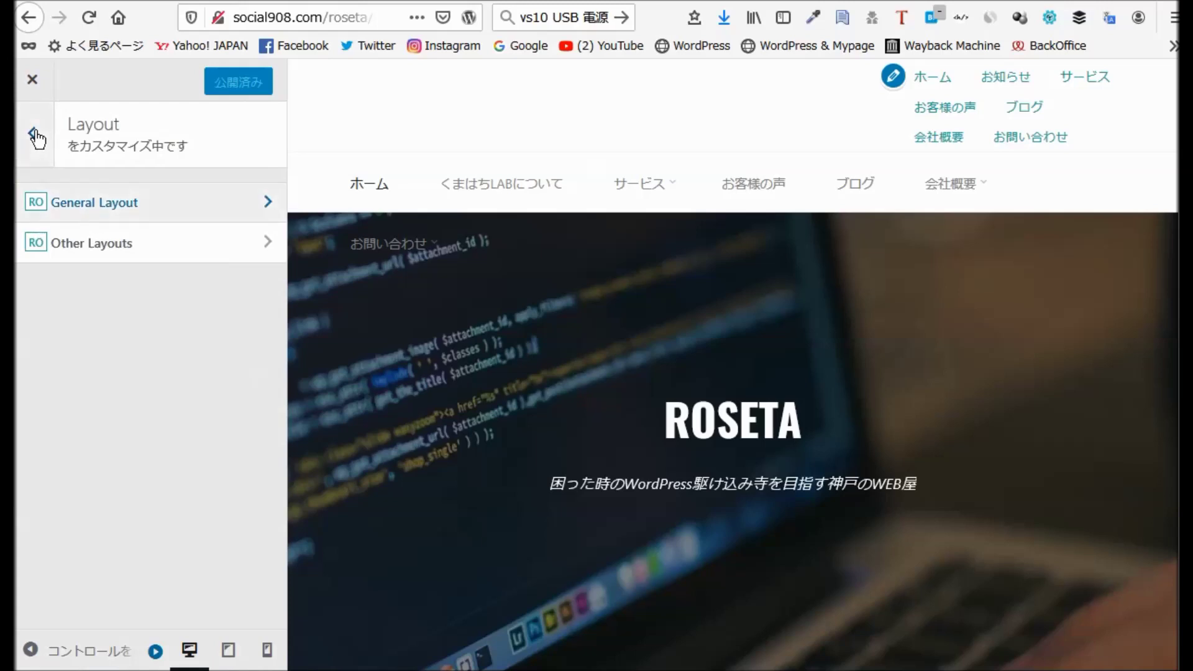
Set the posts layout to three columns in the Other Layouts settings.
click(92, 244)
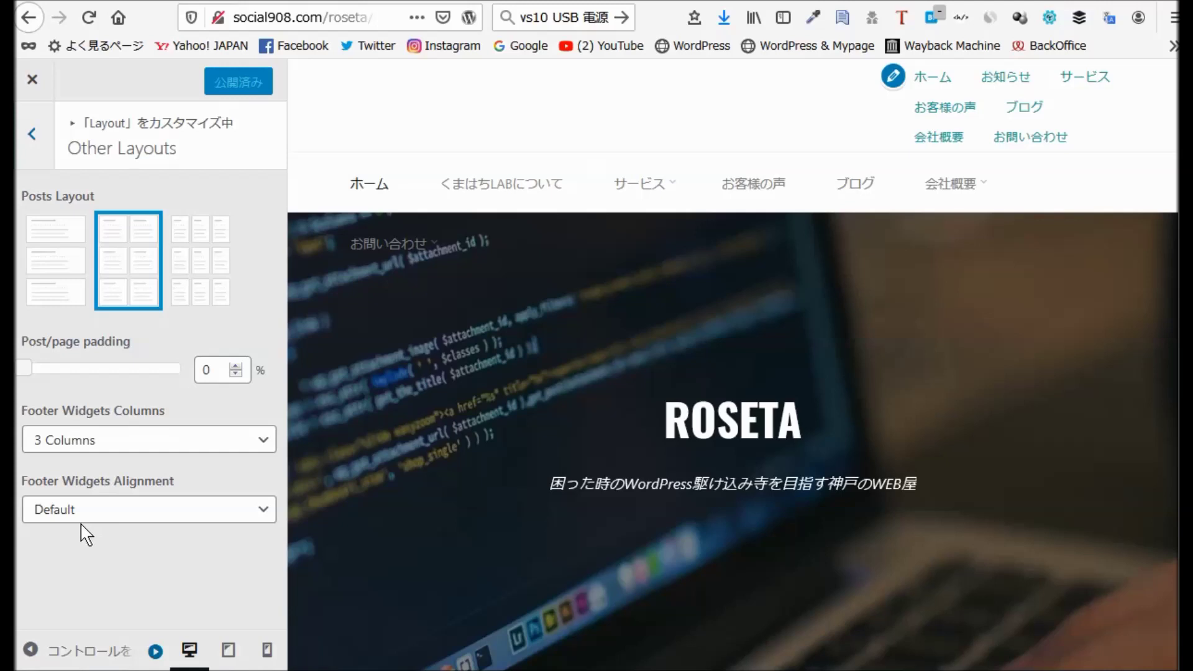
click(219, 287)
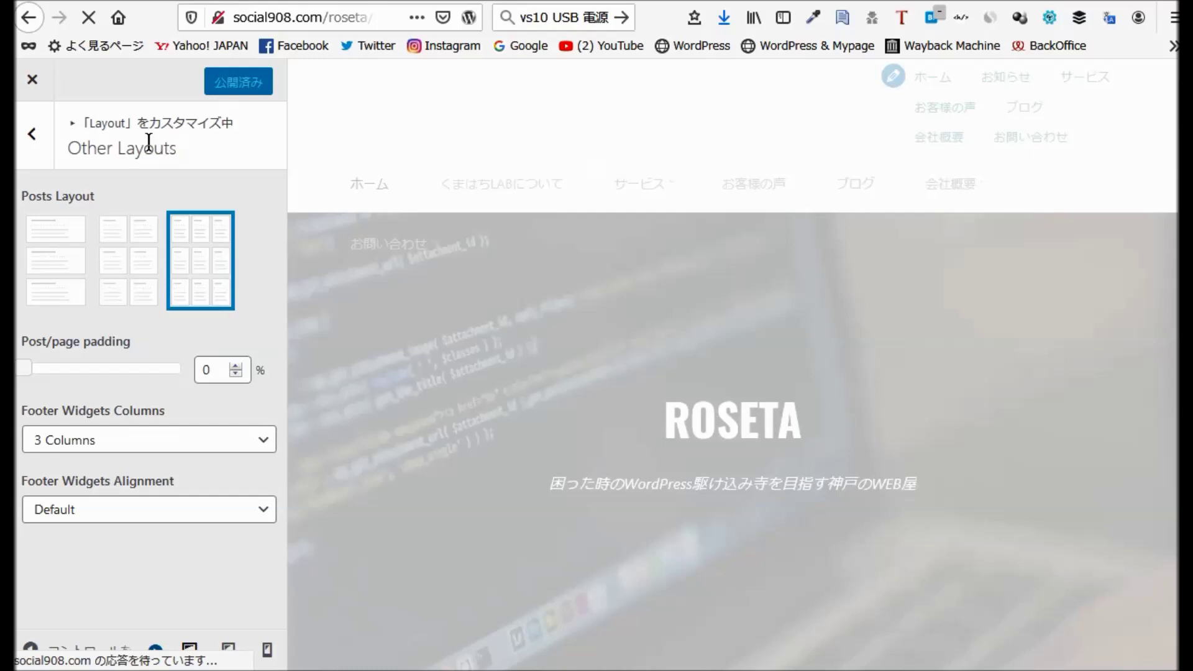
click(37, 137)
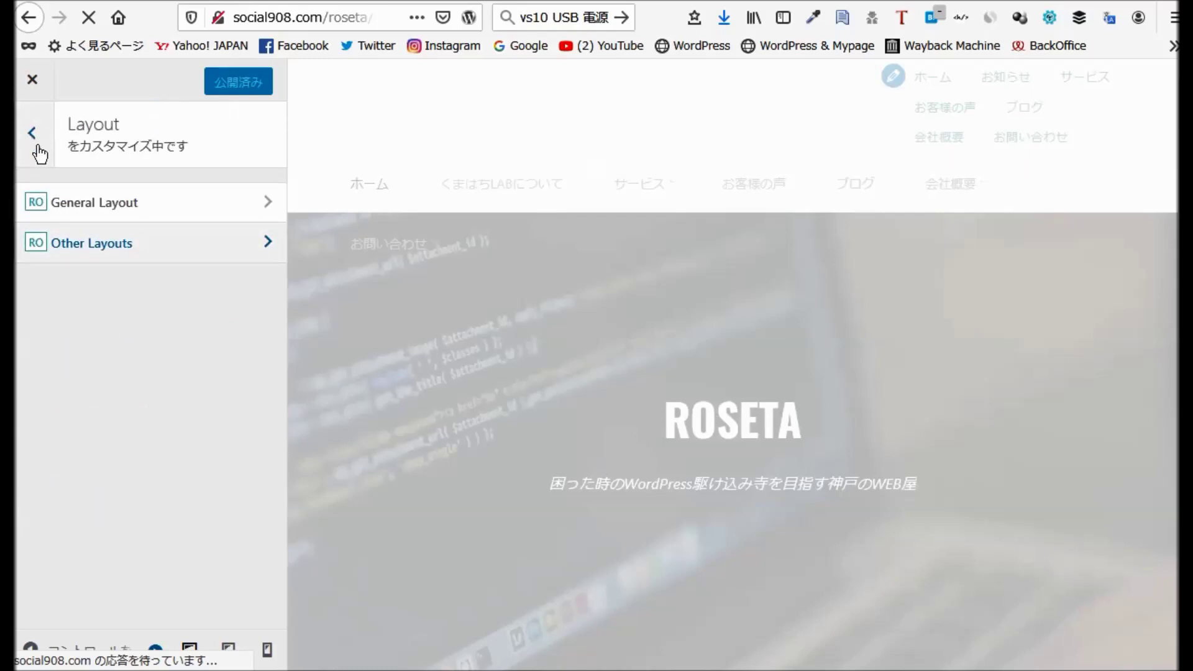
click(35, 137)
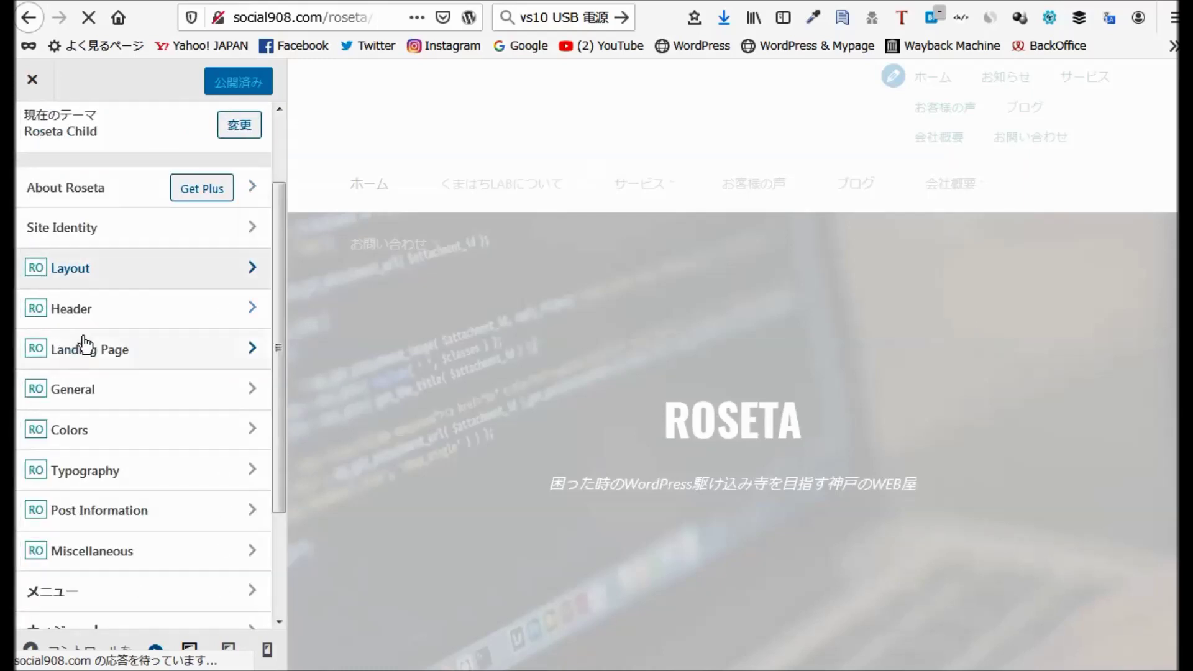
Review the menu position options in the Header menu settings and set Menu Layout to Wide.
click(79, 309)
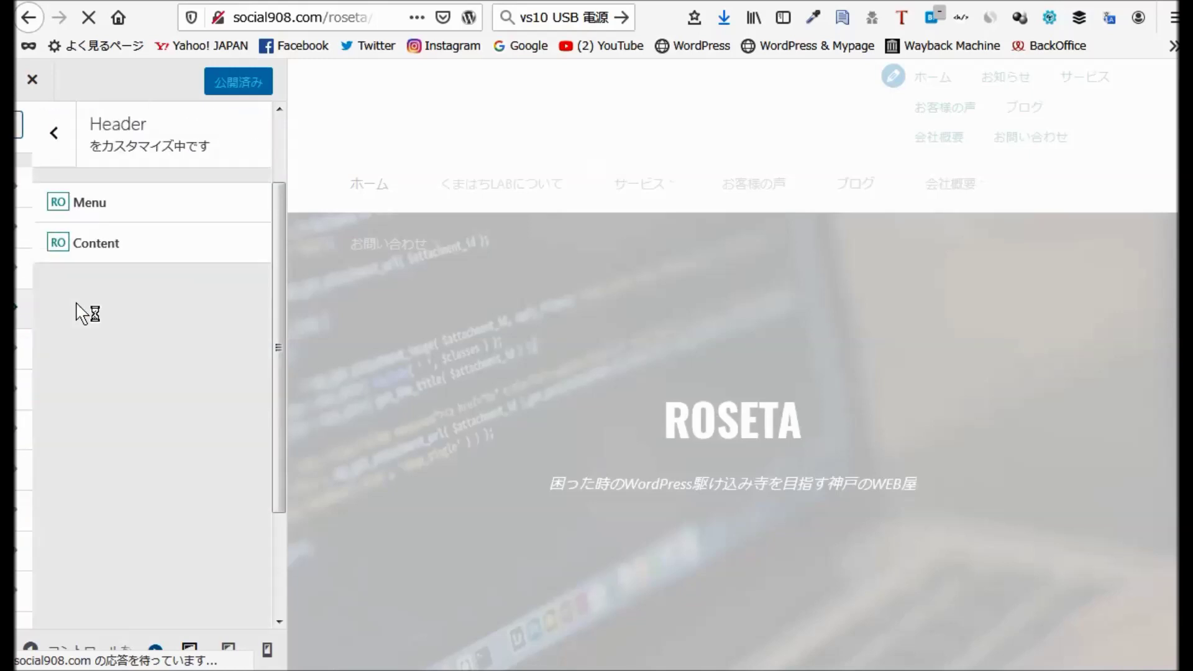
click(83, 208)
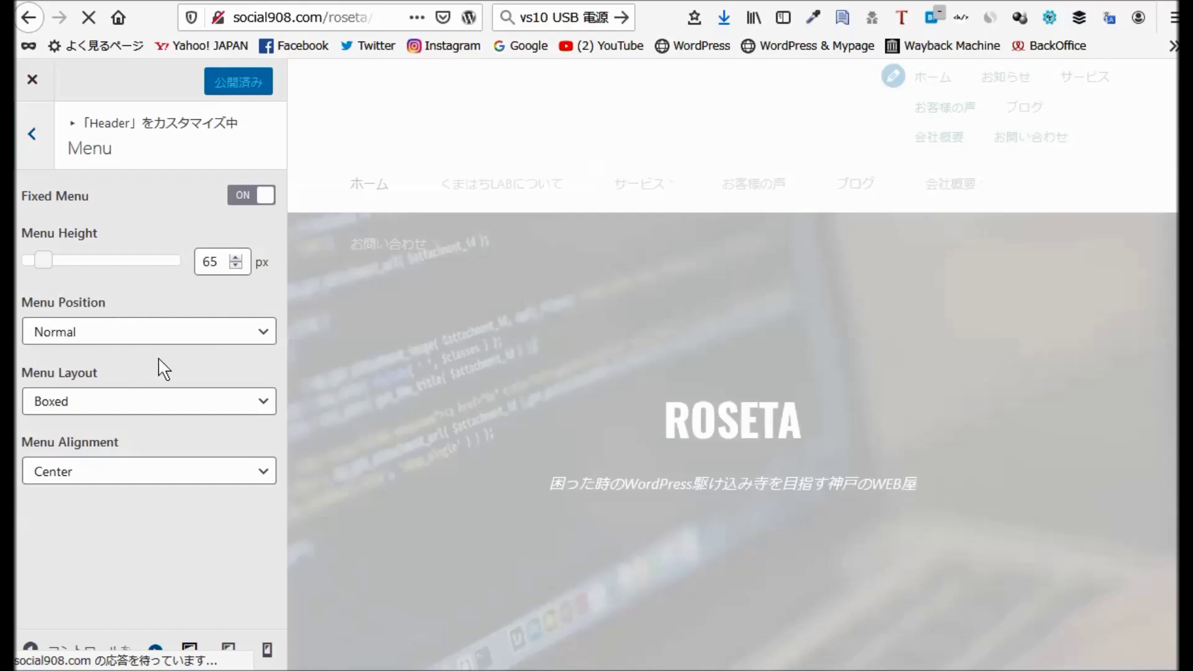
click(265, 335)
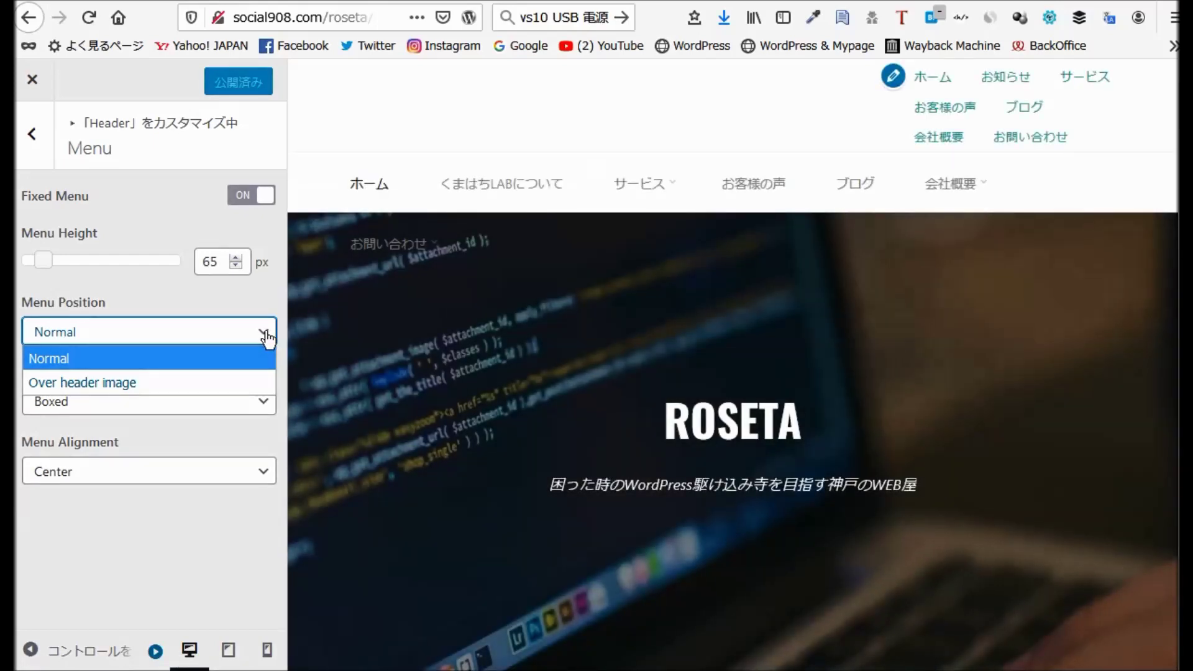
click(268, 337)
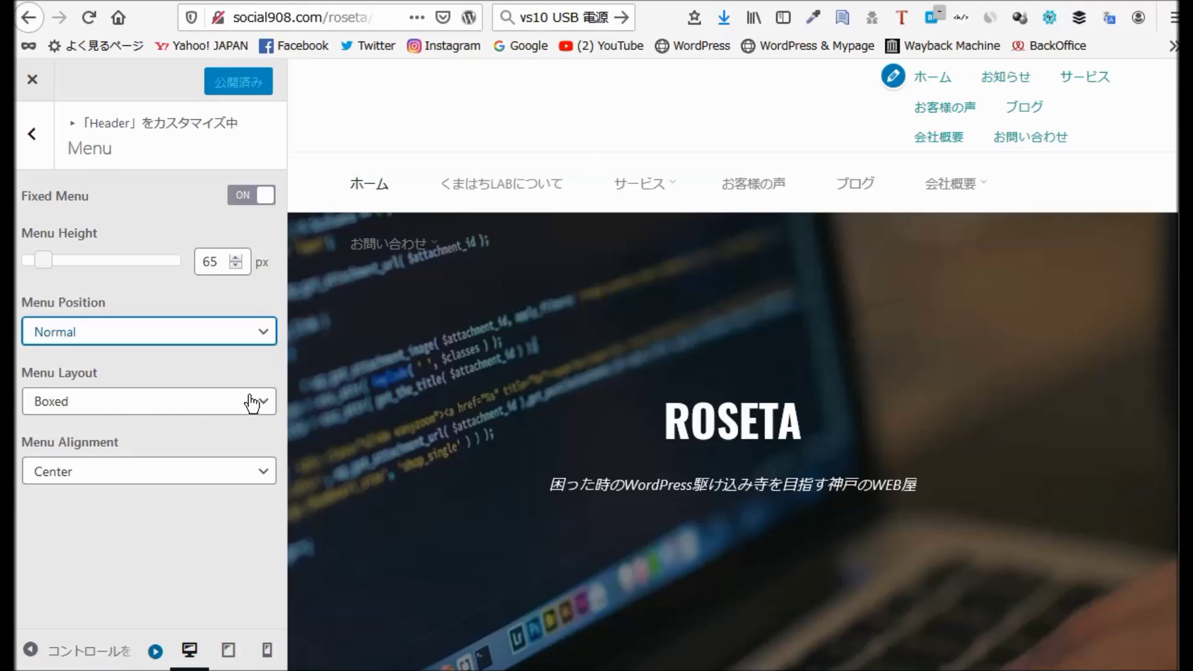
click(264, 409)
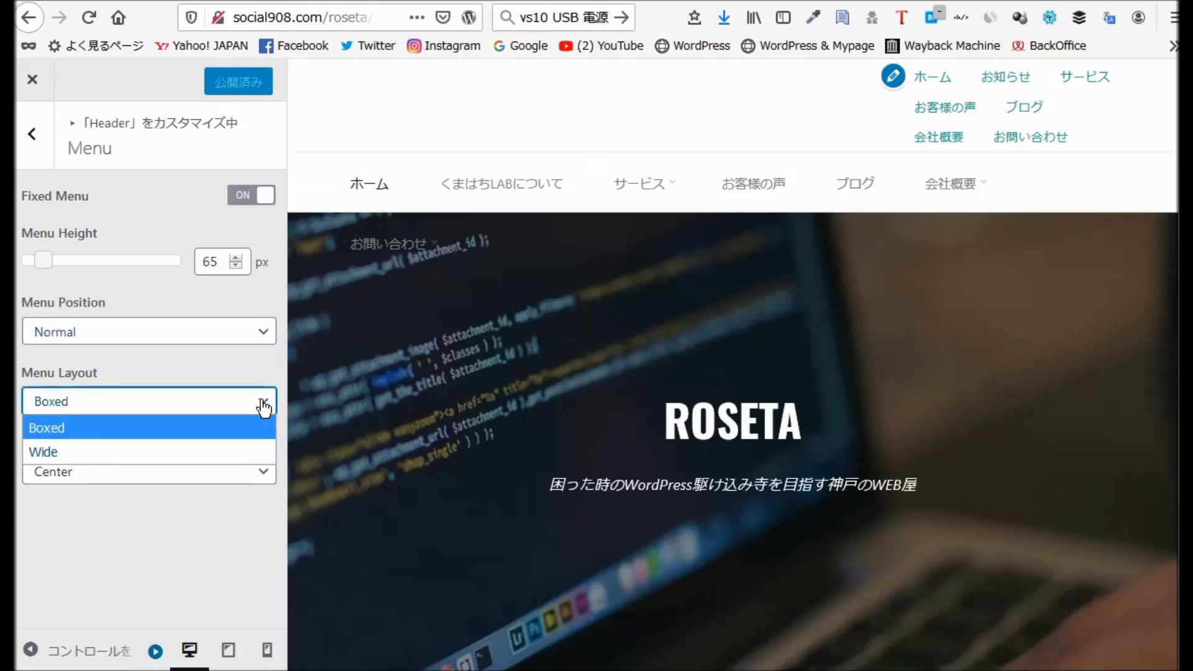
click(220, 447)
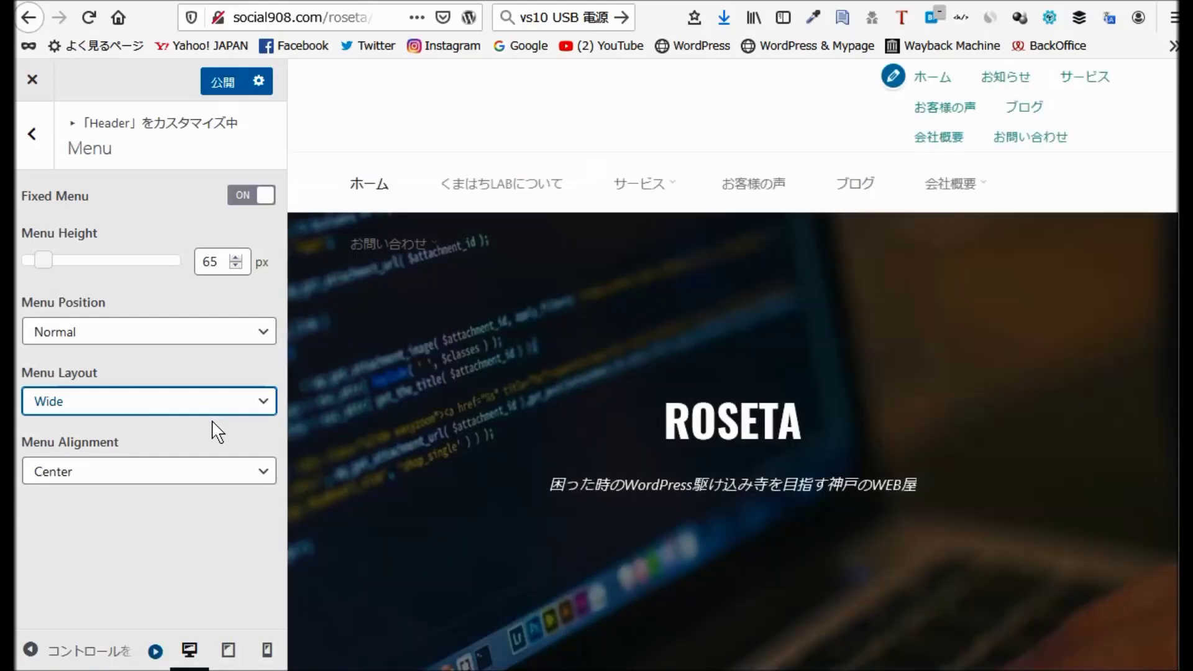
Set Menu Layout to Boxed, review the Menu Alignment options keeping Center, and publish the menu settings.
click(270, 410)
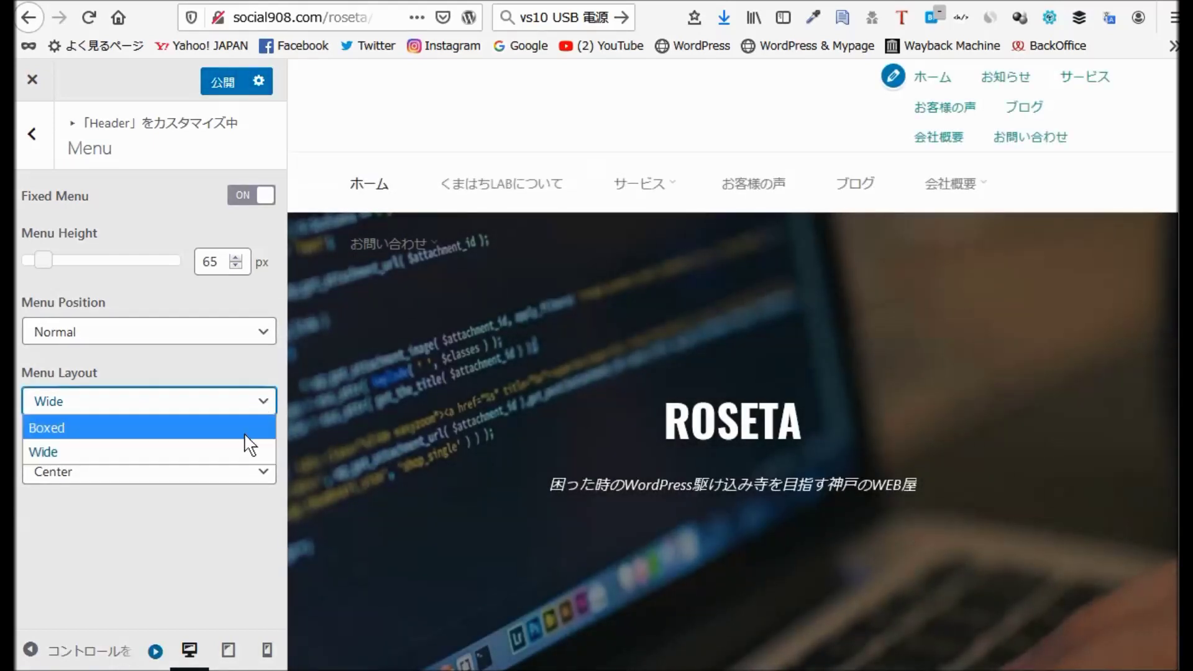
click(247, 429)
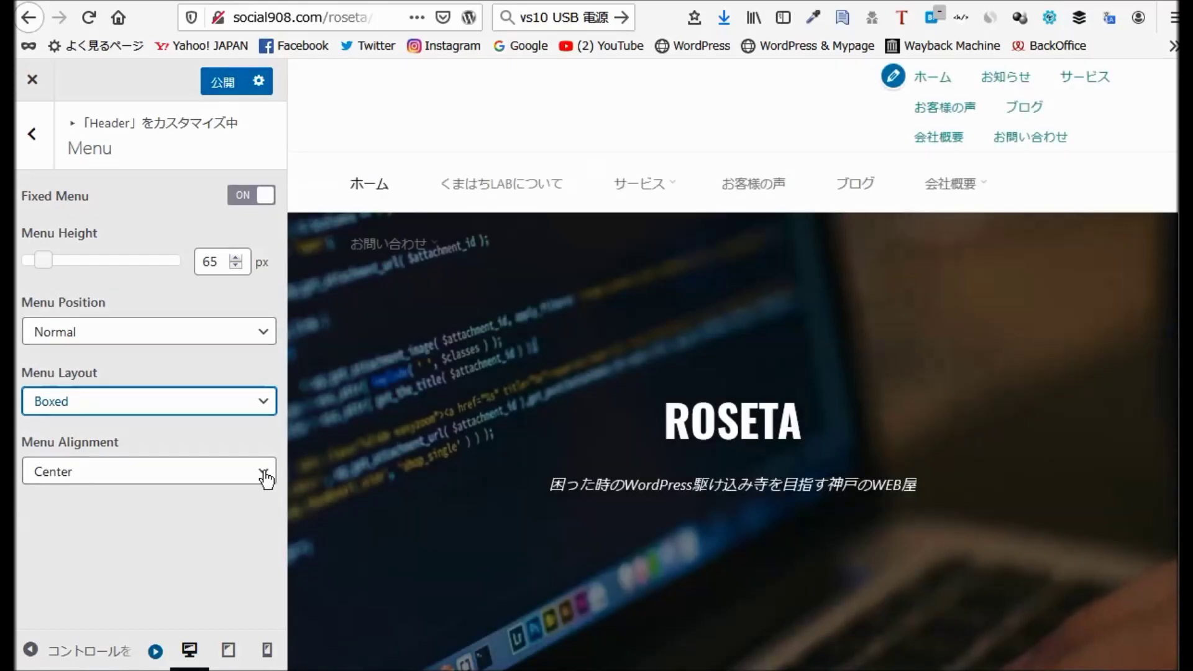
click(264, 474)
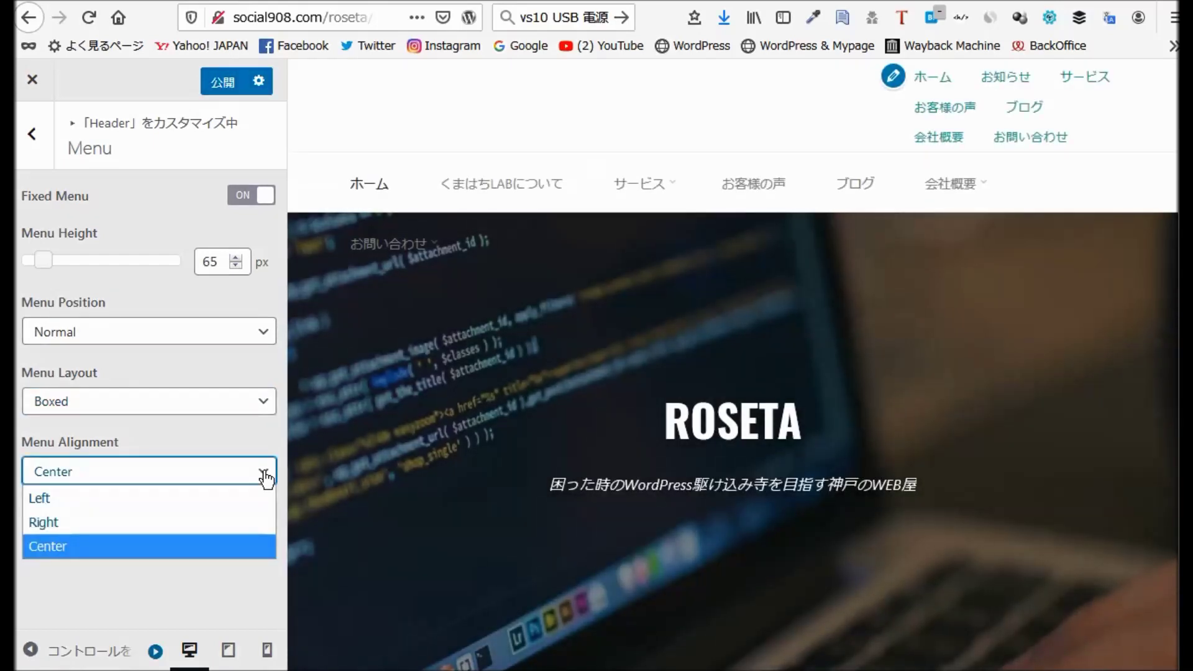
click(266, 477)
click(214, 537)
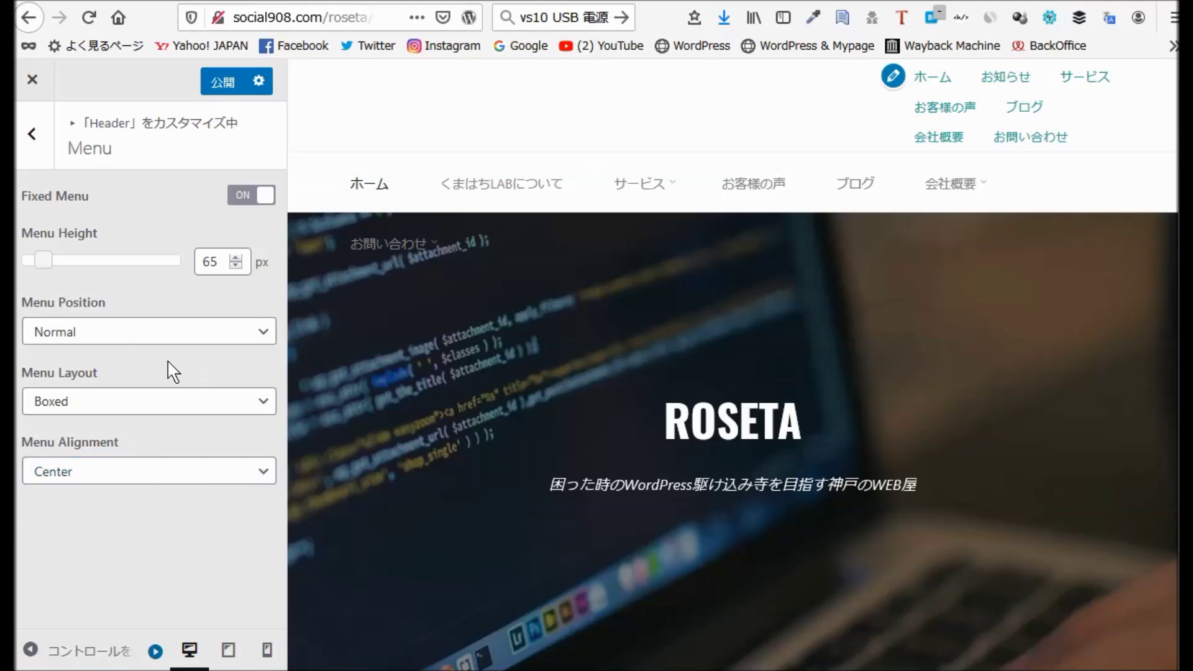
click(223, 83)
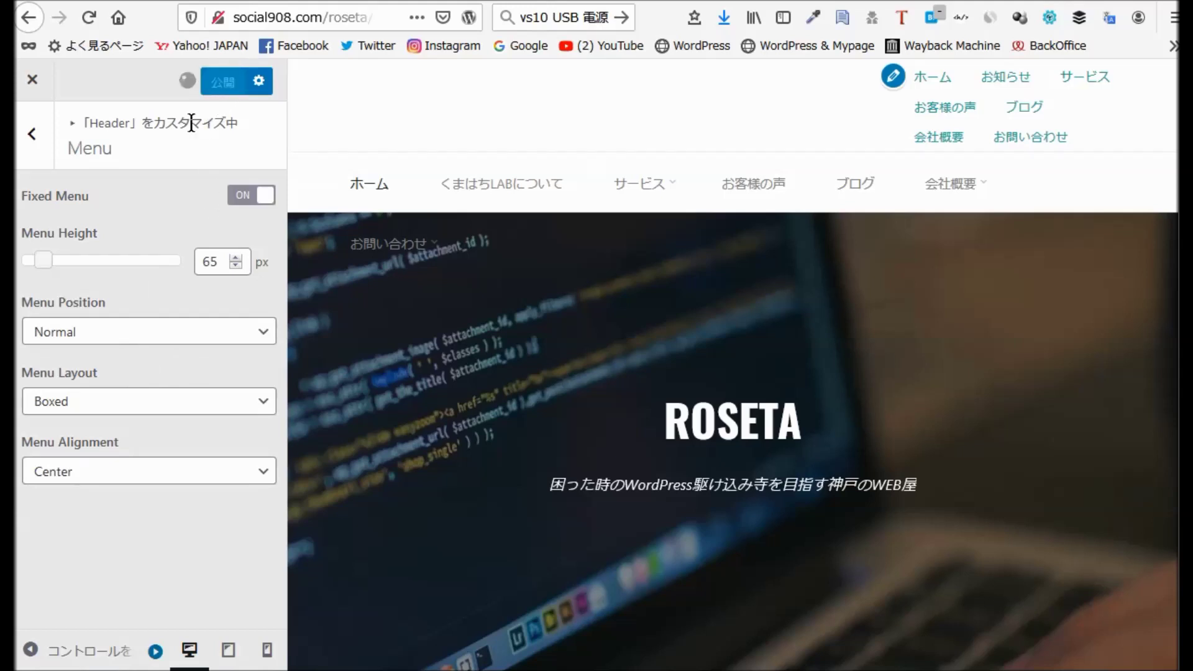
Set Site Header Content to Logo in the Header's Content settings.
click(25, 128)
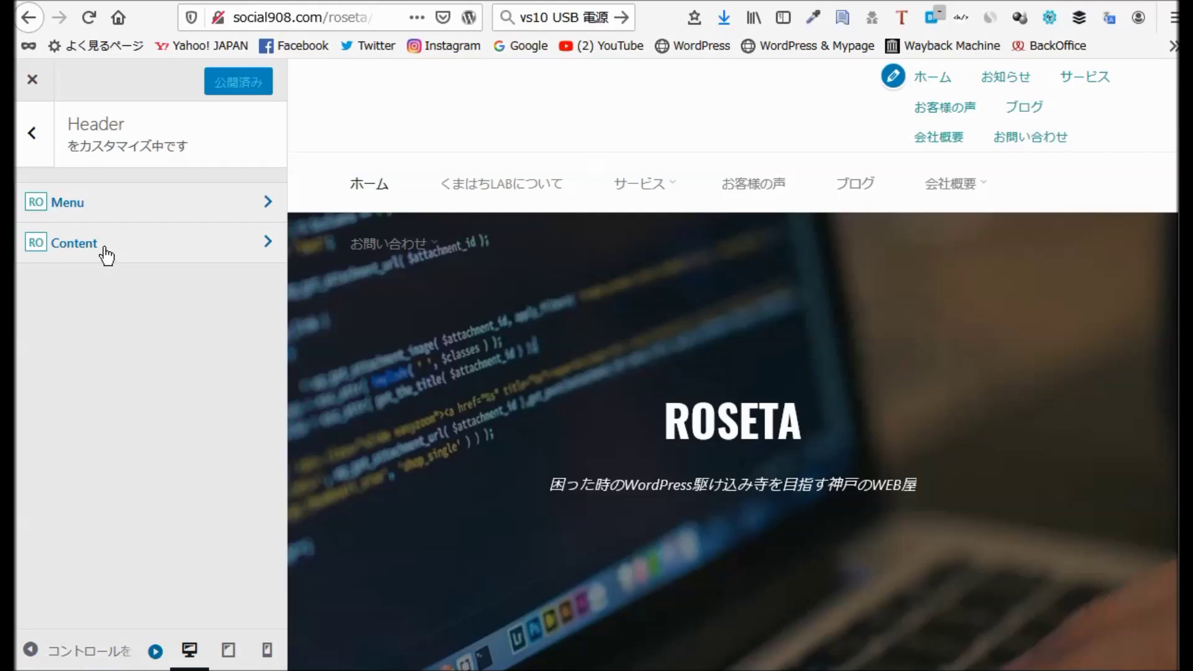
click(99, 252)
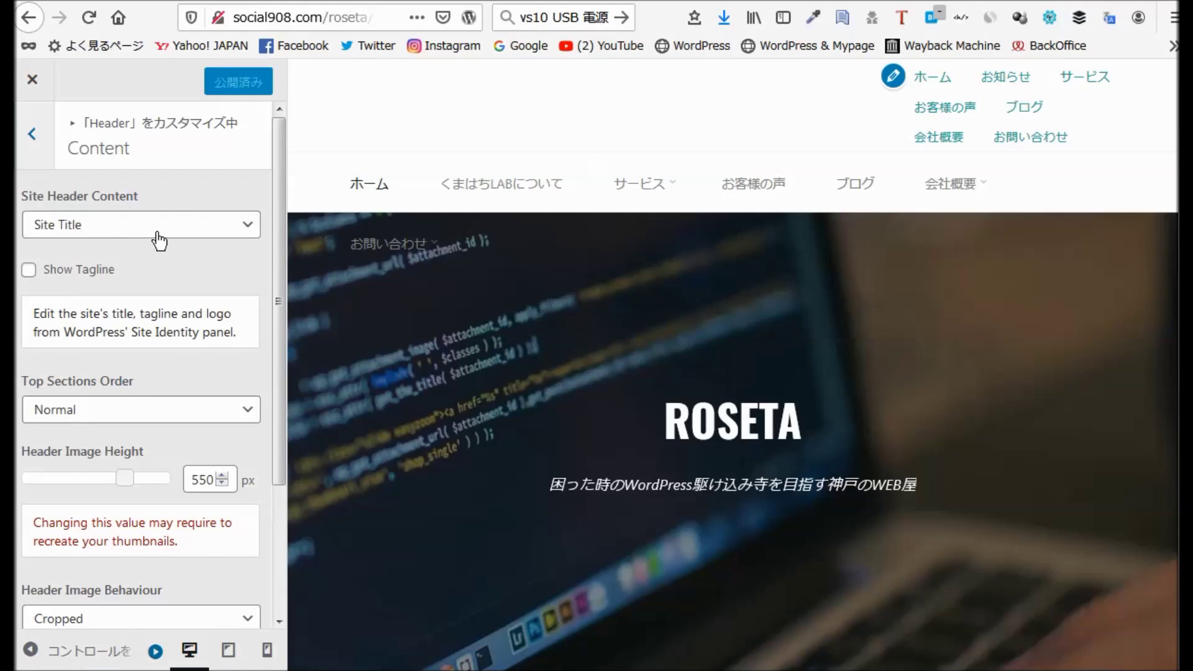
click(249, 232)
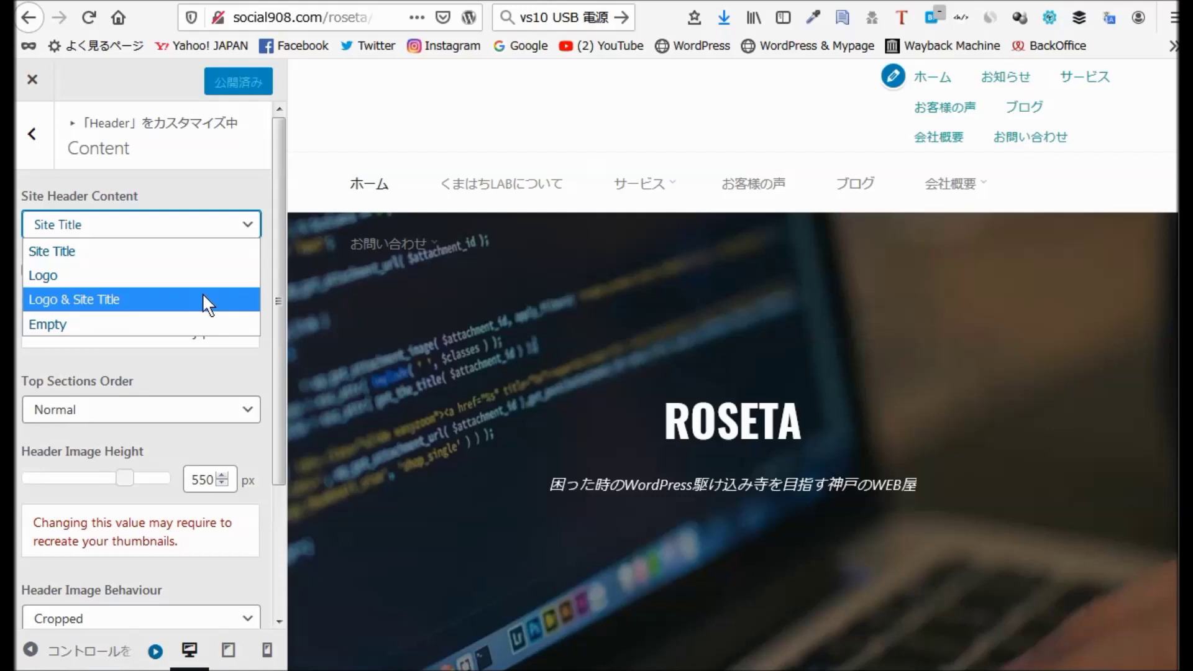
click(187, 318)
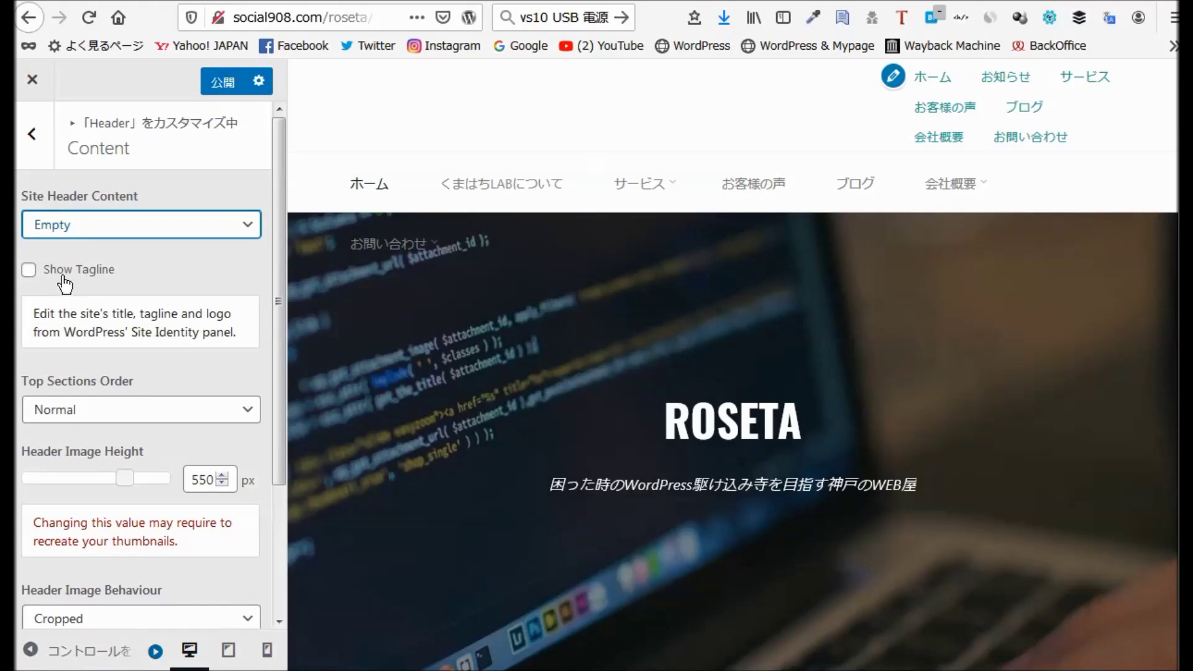
click(249, 231)
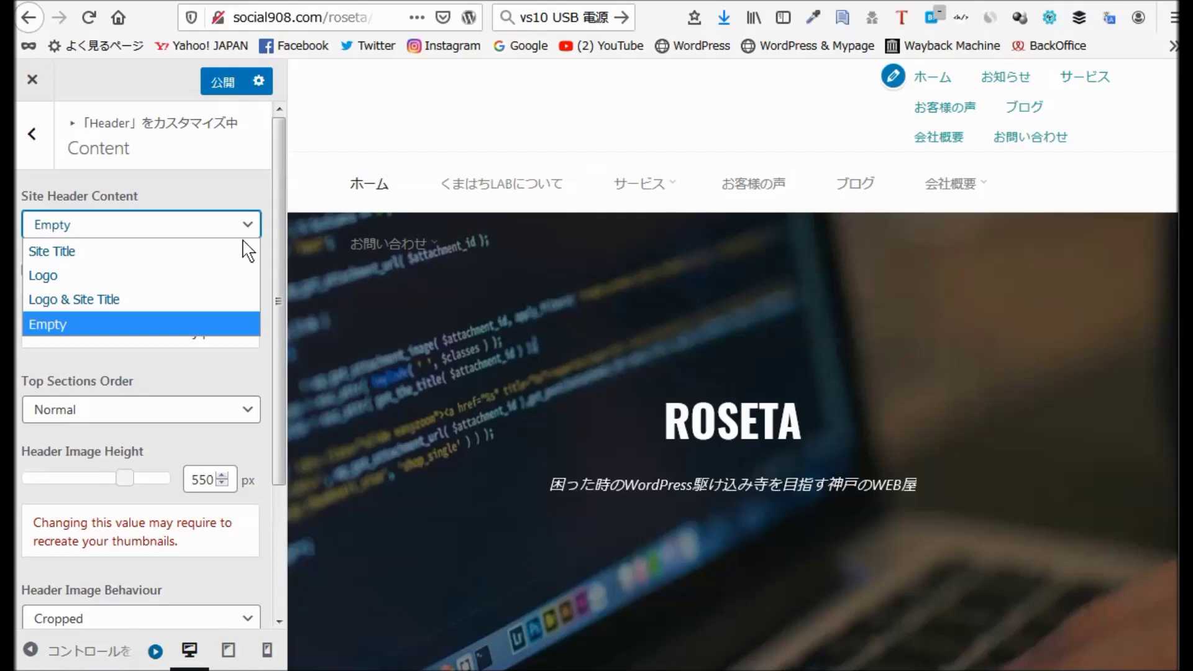
click(222, 275)
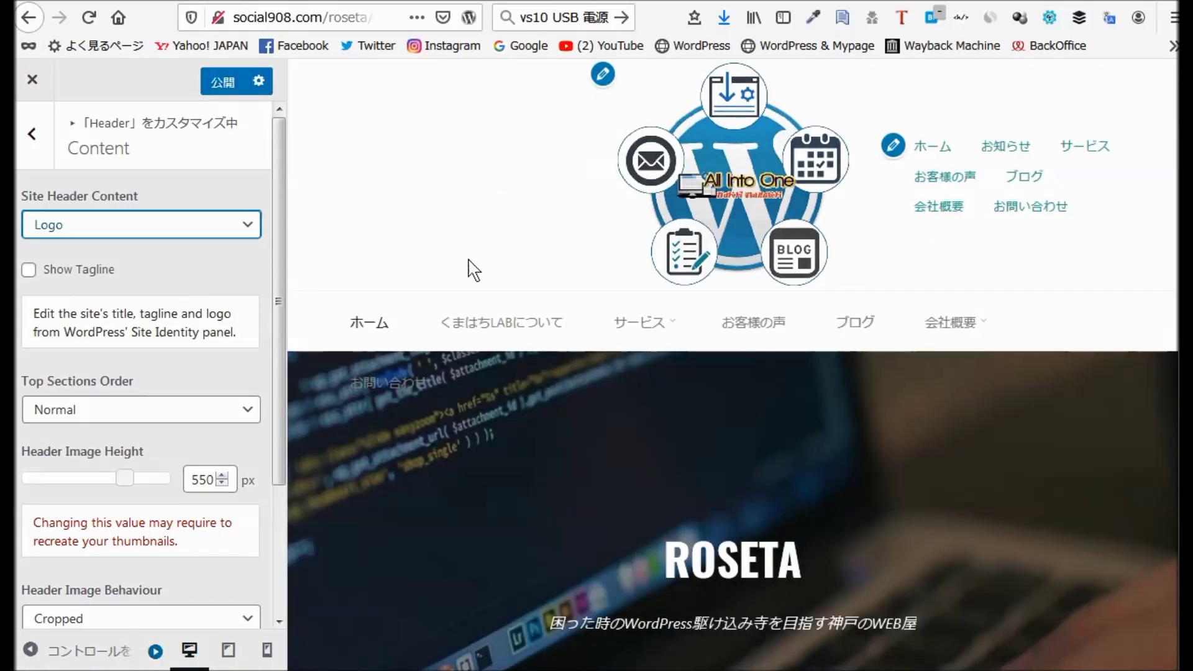
Enable Show Tagline for the site header and check the page preview.
click(28, 271)
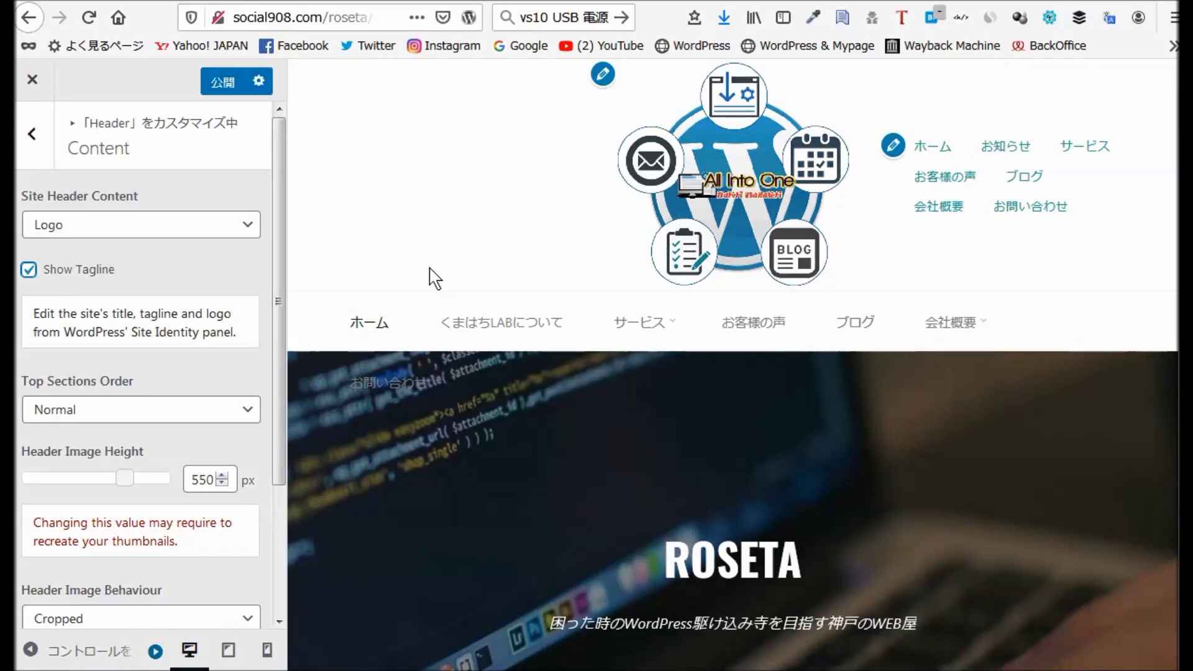
scroll(432, 273, down, 10)
scroll(435, 276, up, 5)
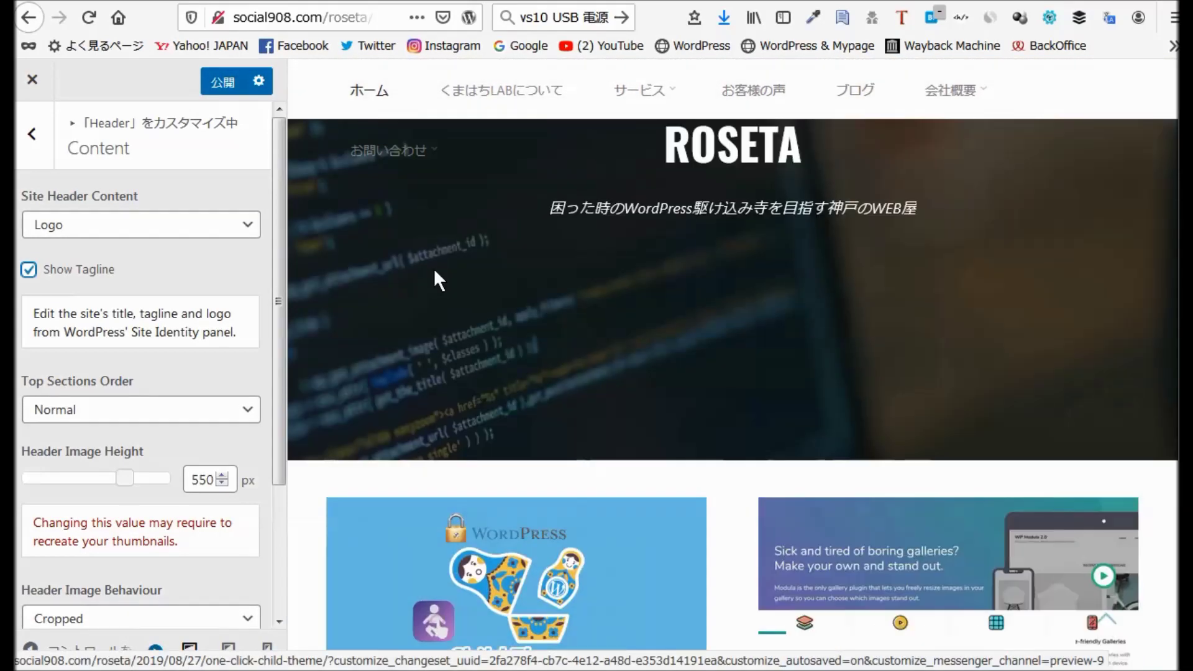
scroll(434, 267, up, 5)
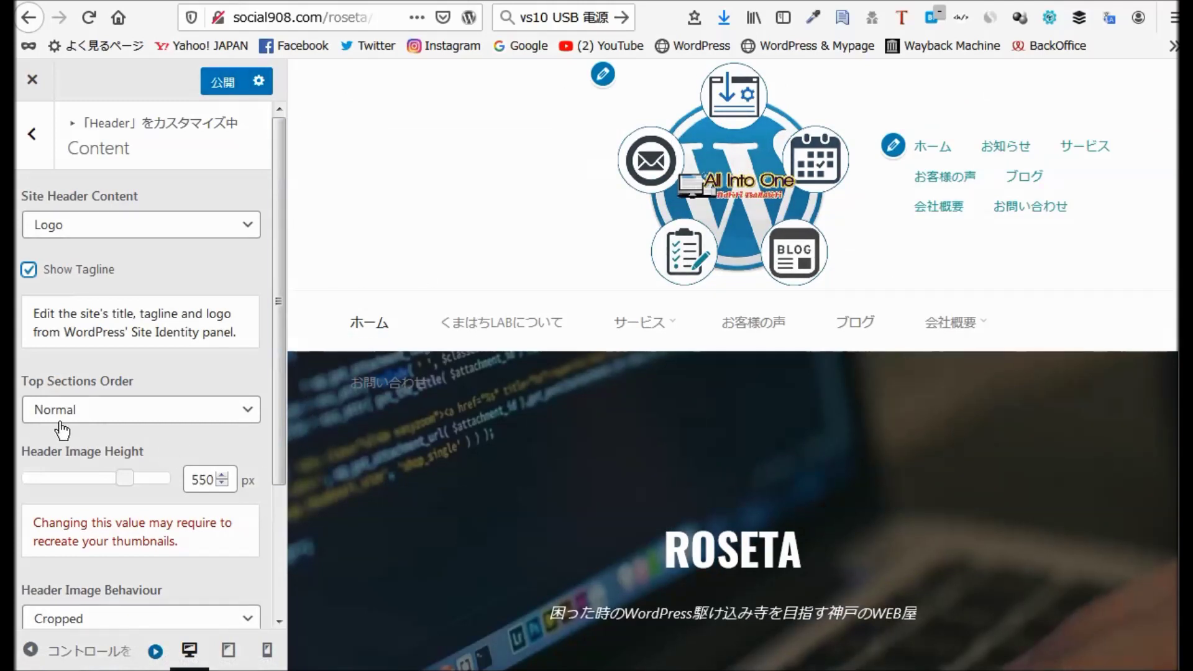
Review the Top Sections Order options and the header image and widget settings, keeping Normal order, and publish the header changes.
click(248, 413)
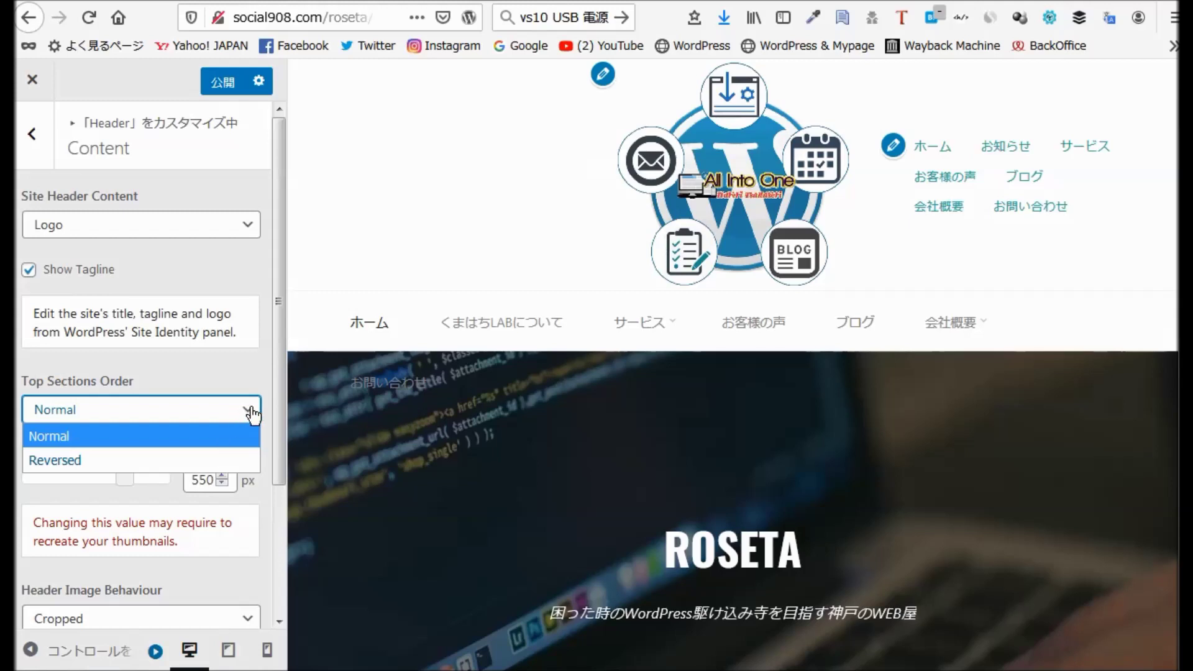
click(252, 414)
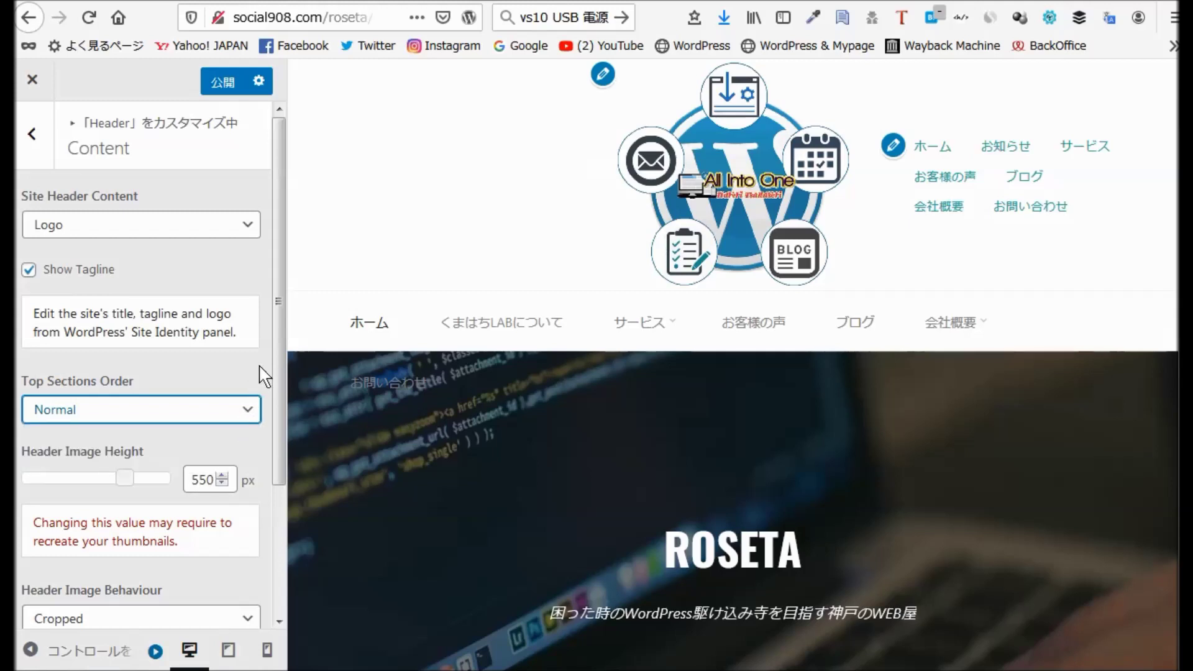
scroll(268, 381, down, 2)
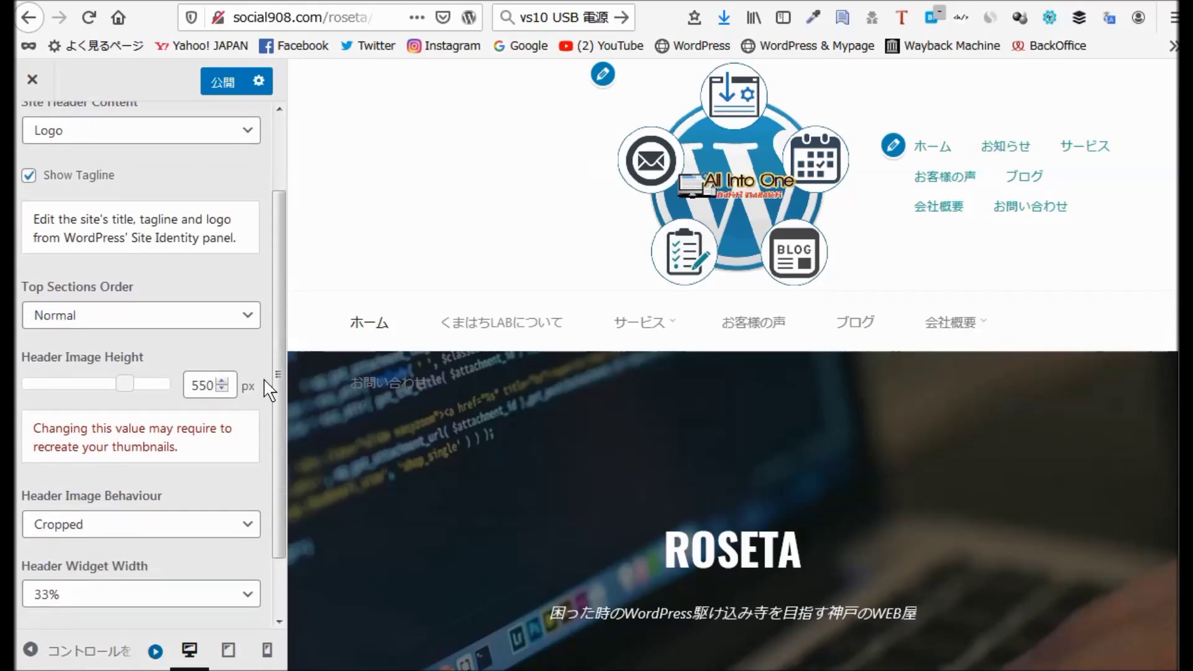
scroll(268, 390, down, 2)
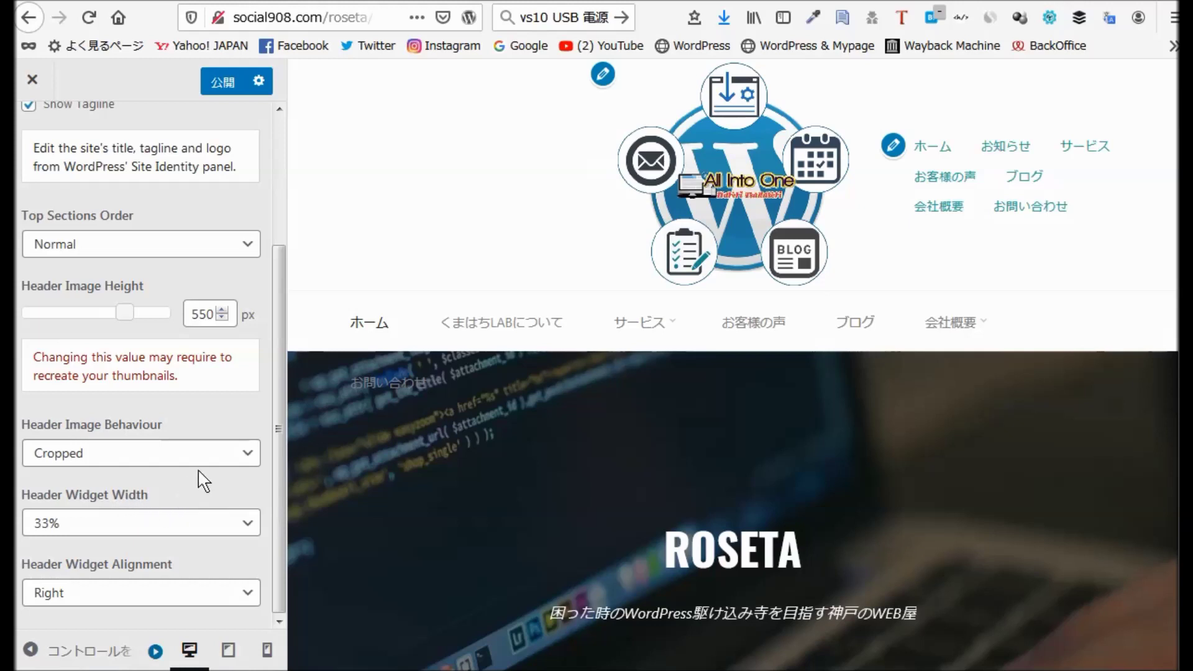
scroll(205, 482, up, 3)
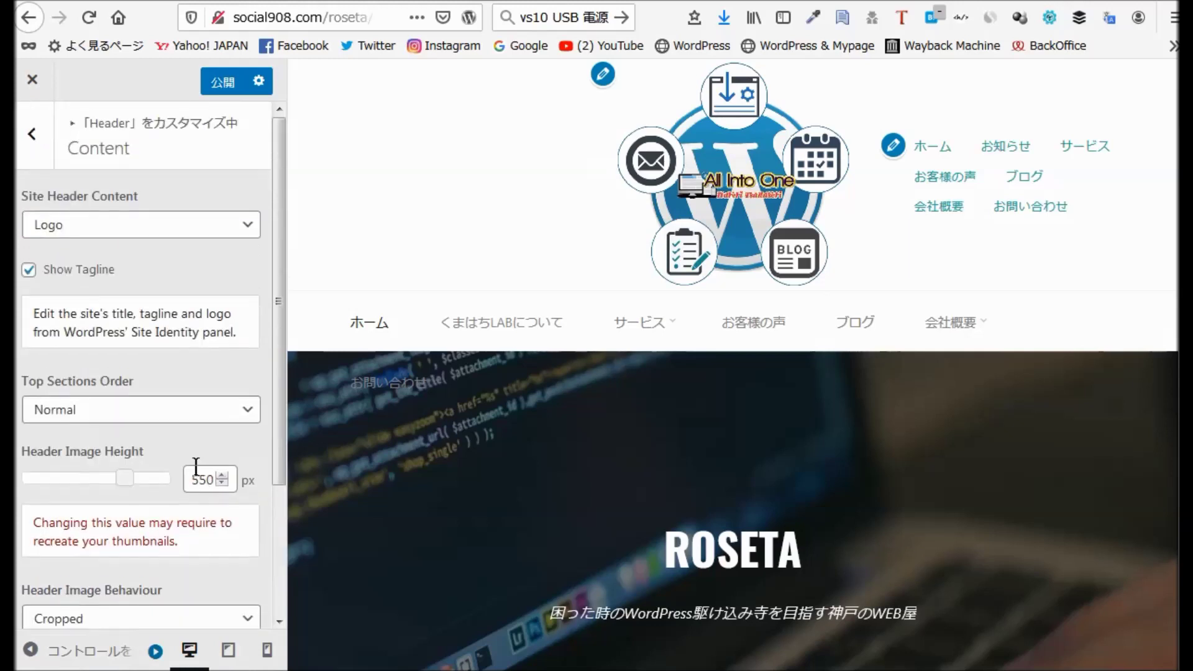
click(222, 85)
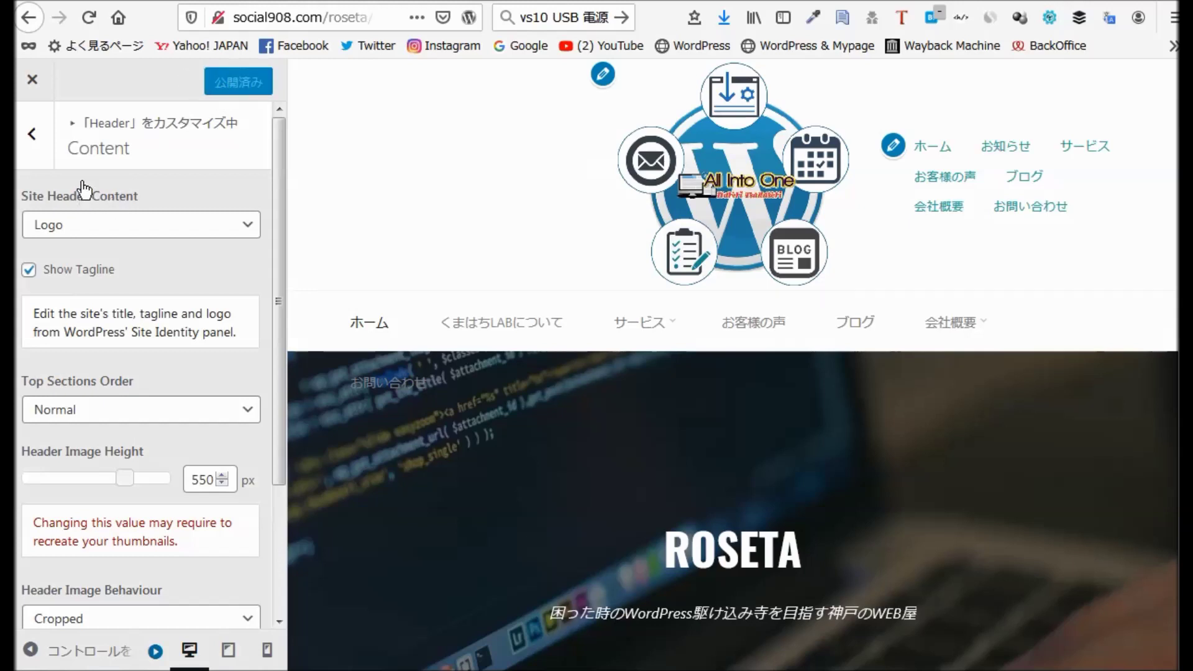
Leave the Header settings, review the Landing Page sections and their Settings, and return to the main customizer list.
click(31, 138)
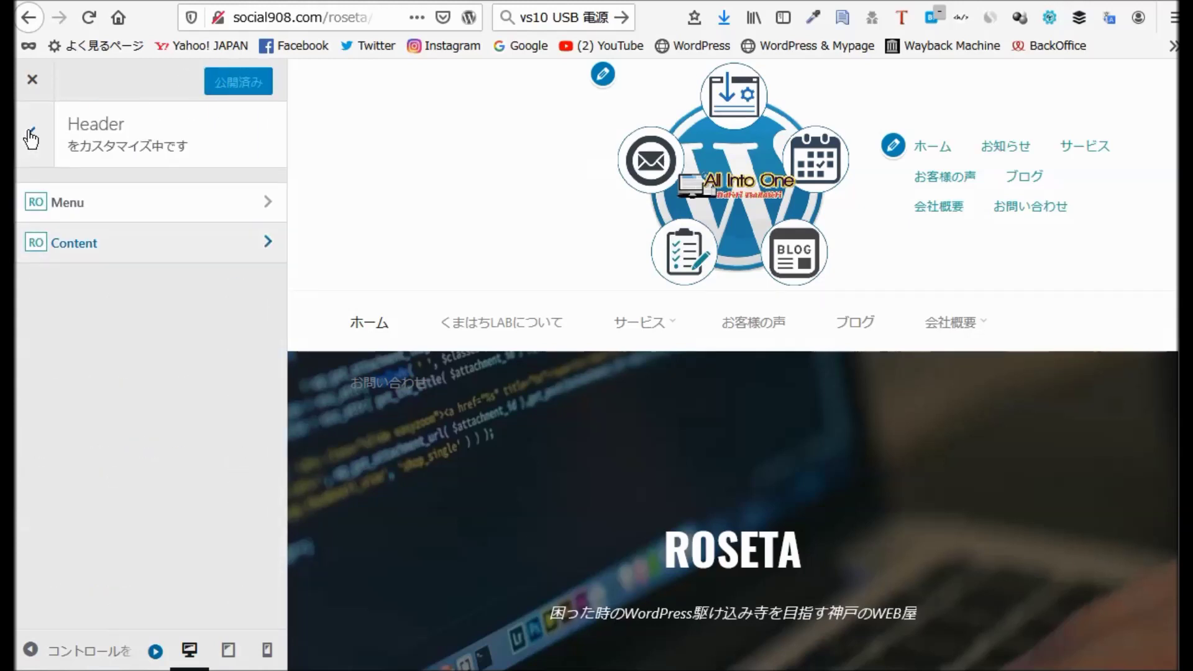
click(31, 138)
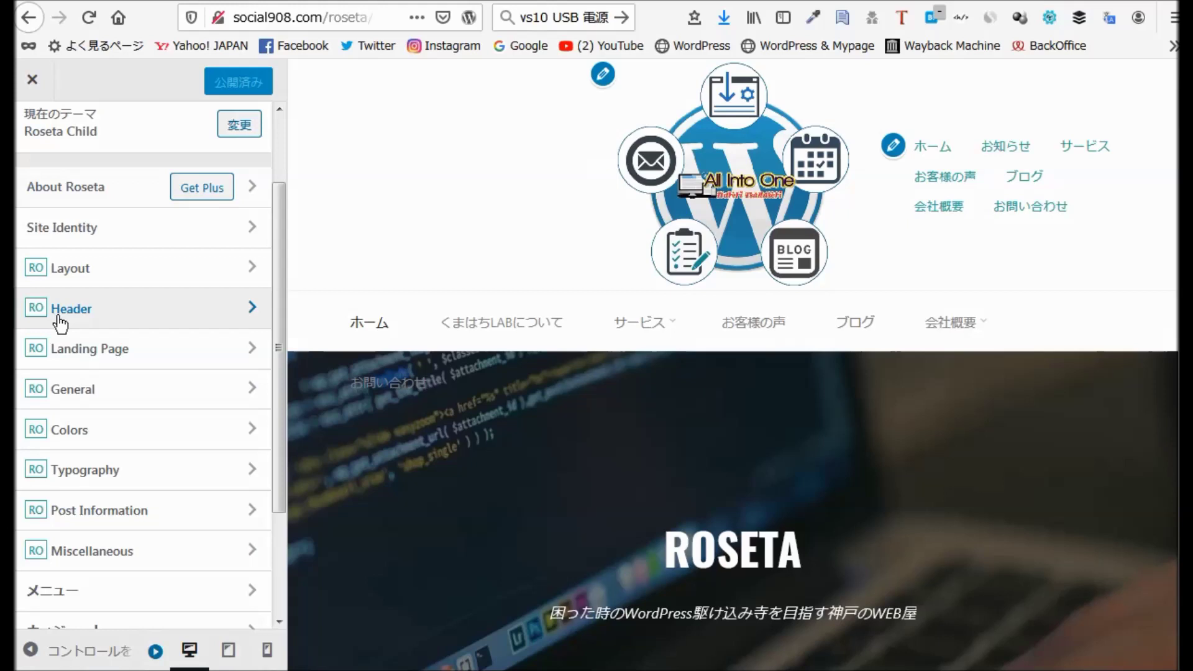
click(130, 356)
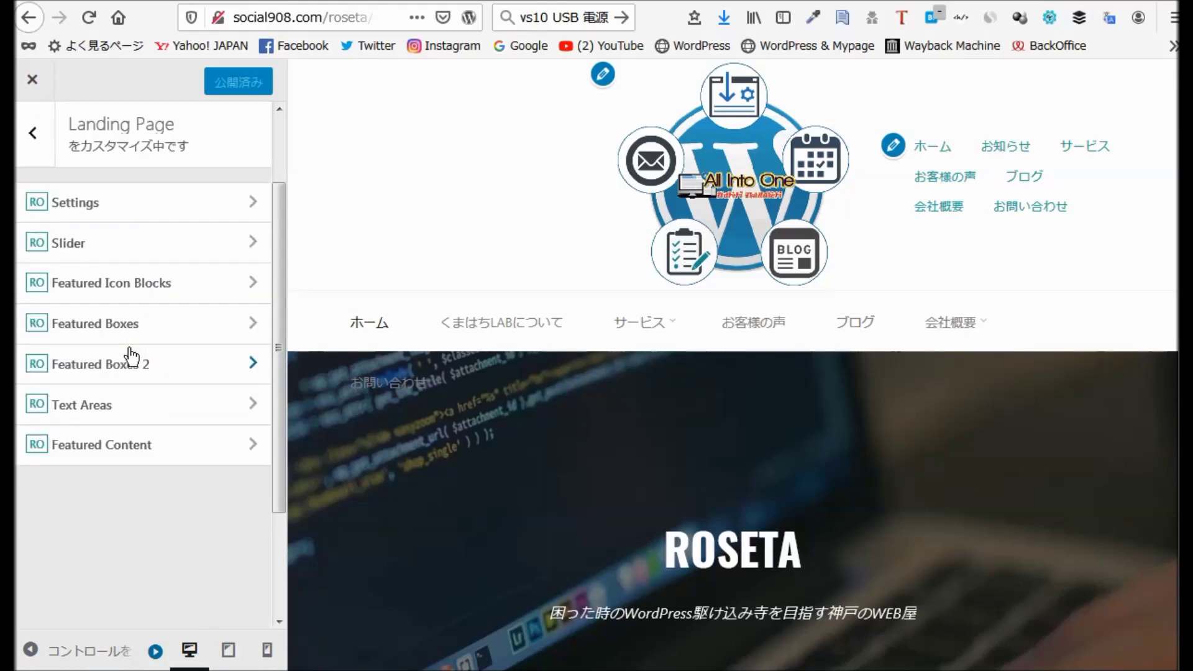
click(92, 209)
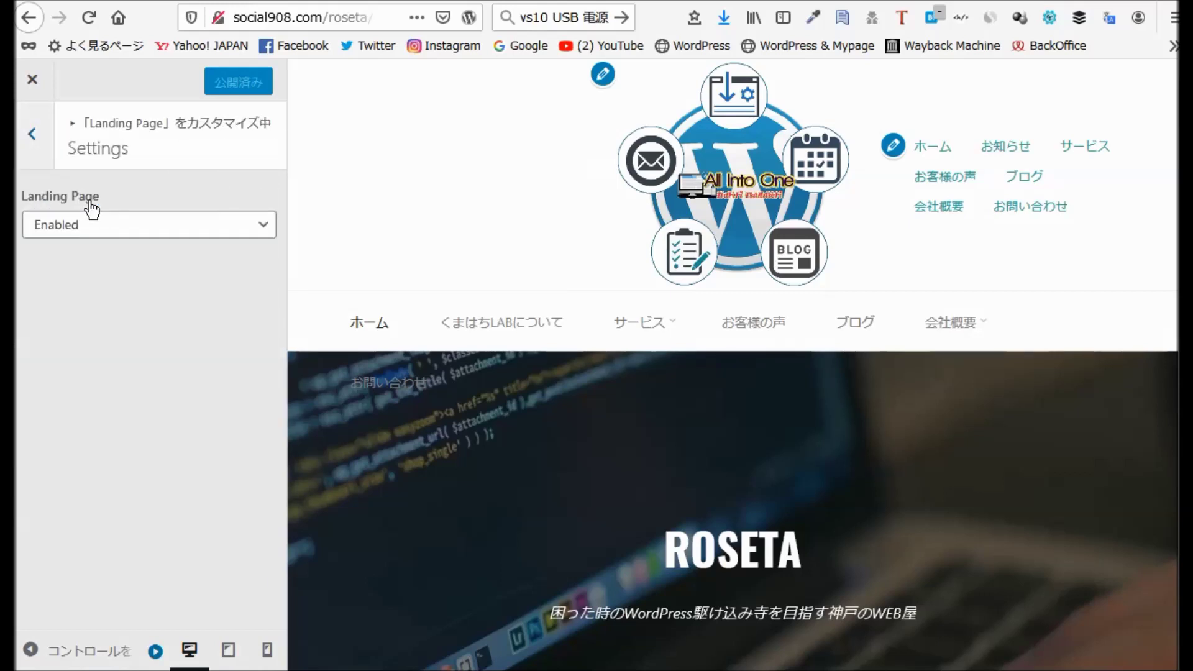
click(30, 133)
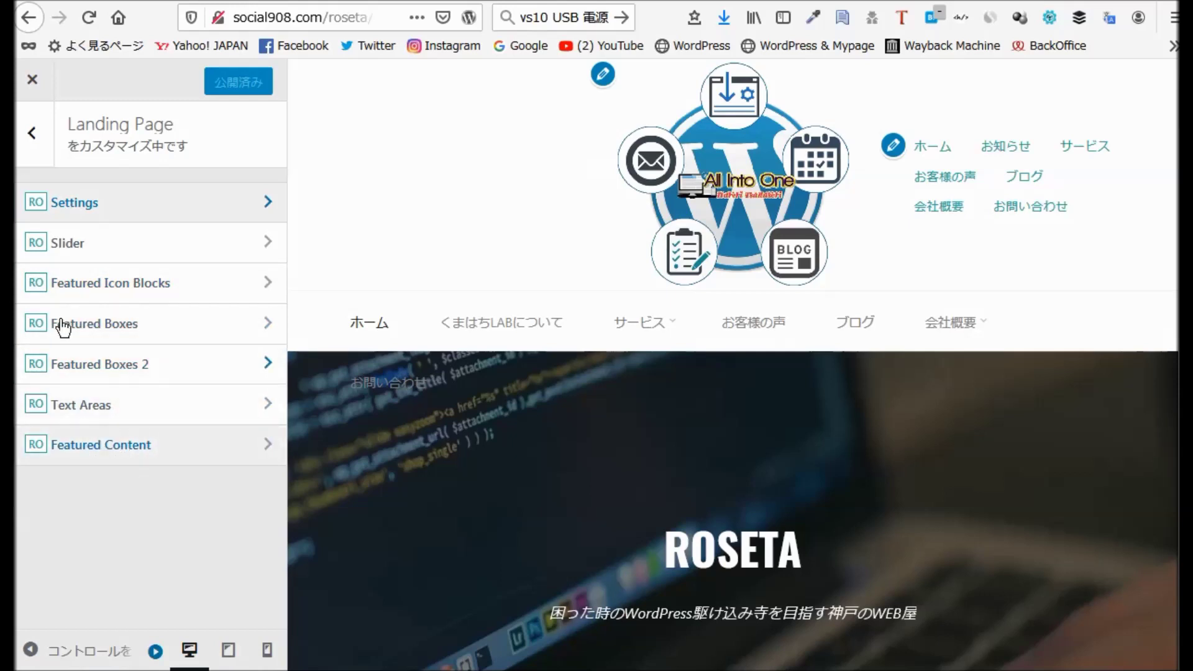
click(32, 129)
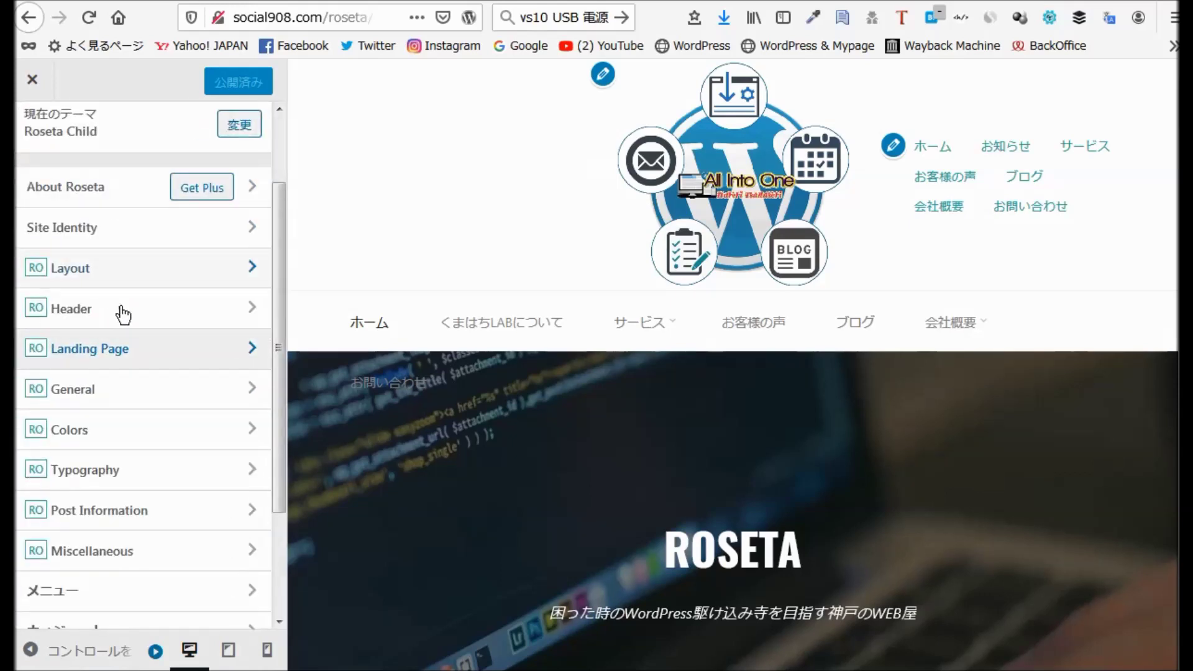
Review the Structure settings under General, including the Single Post Prev/Next Navigation and Tables Style options.
click(89, 392)
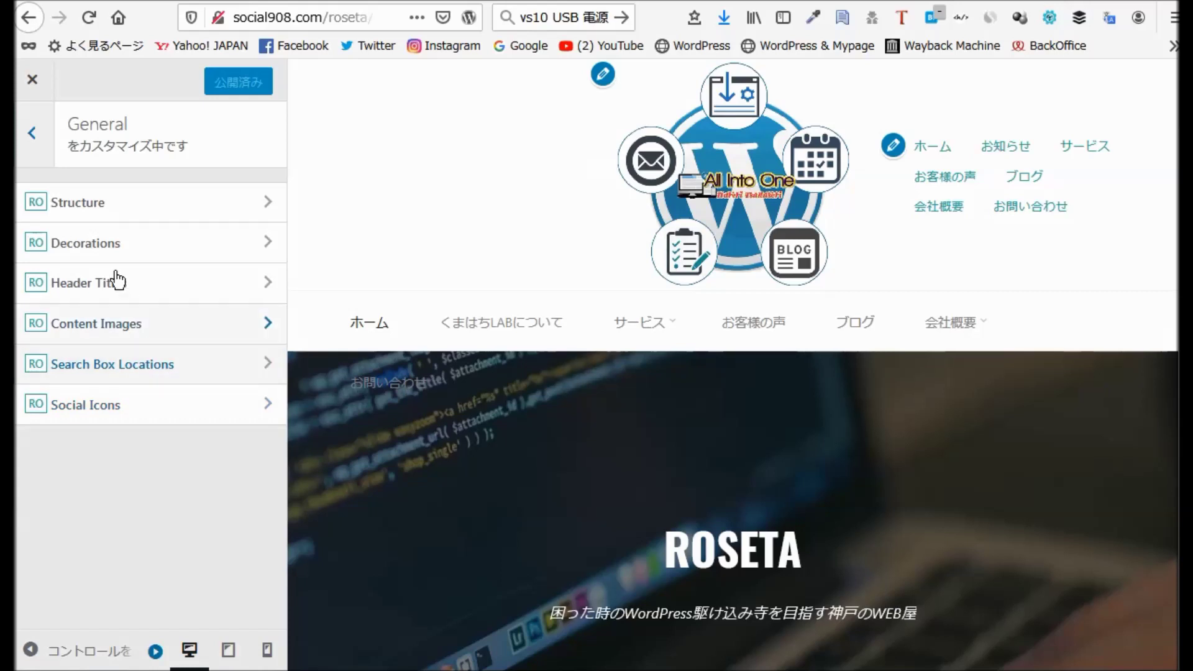
click(94, 205)
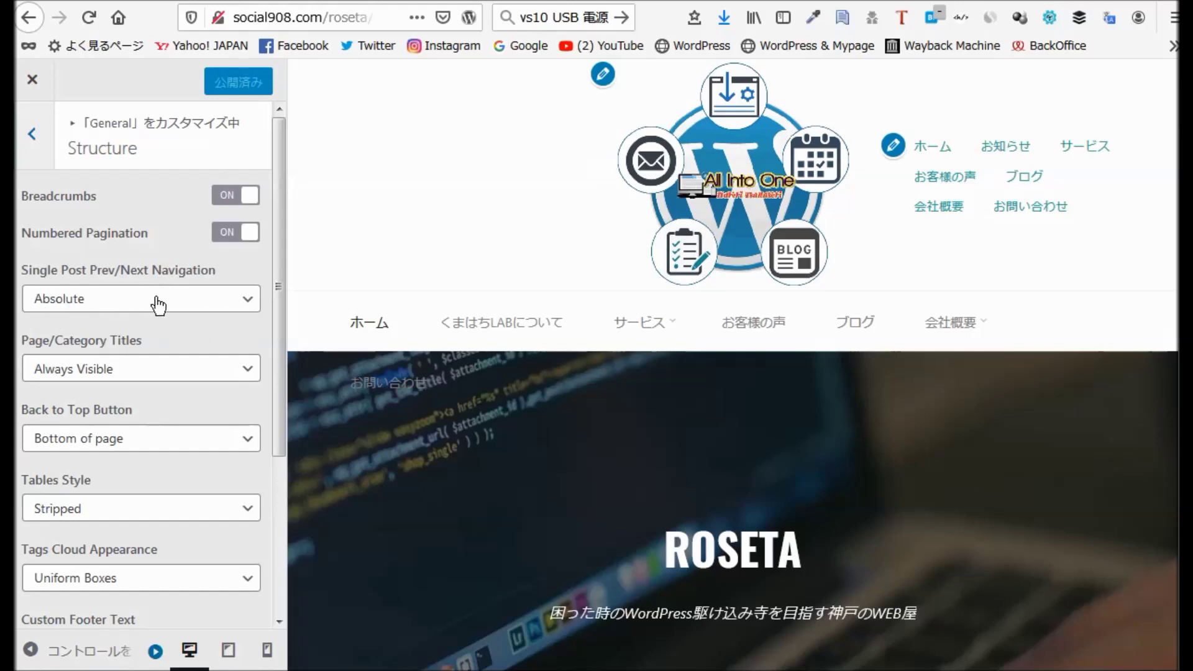
click(247, 303)
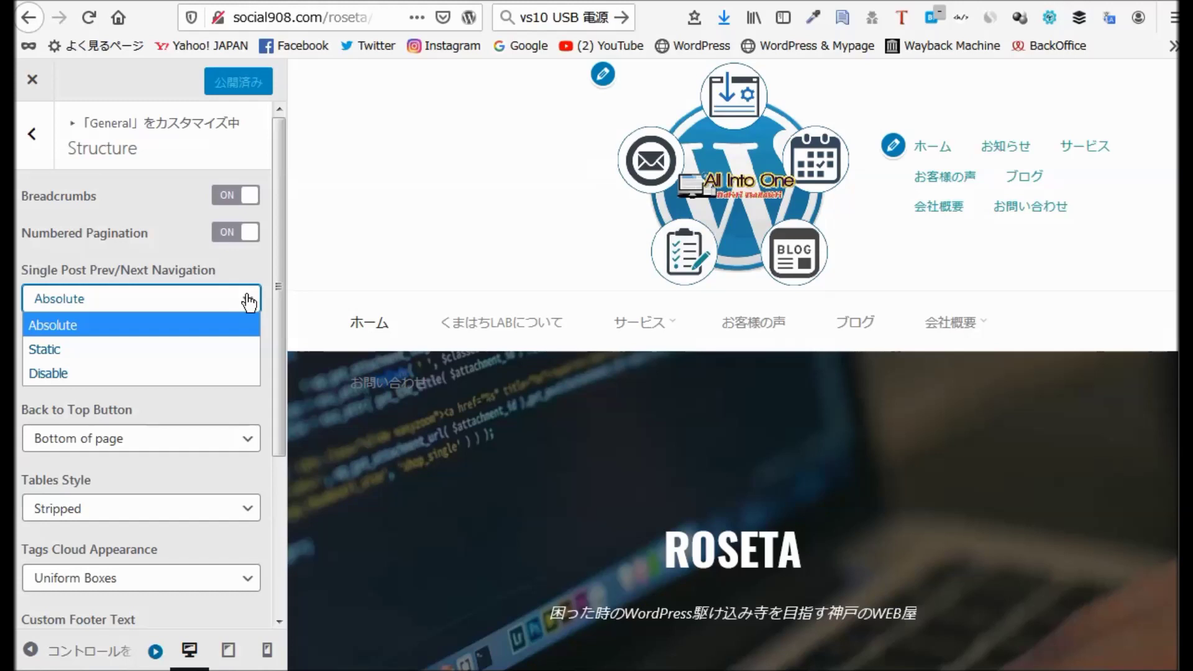
click(249, 302)
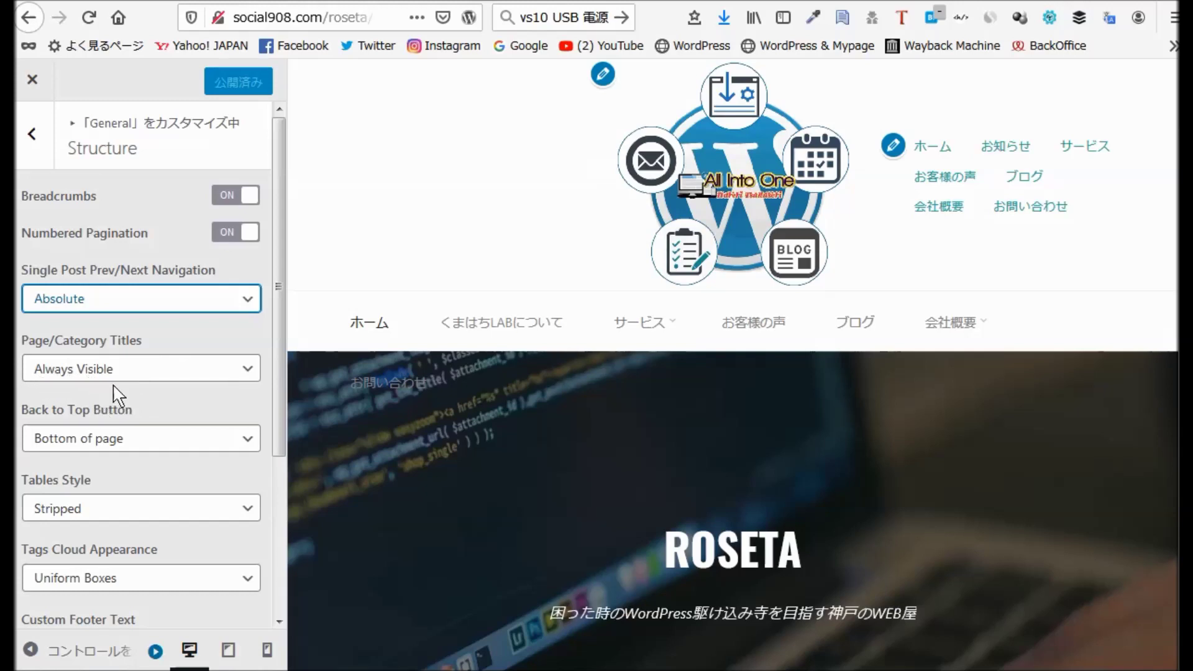
scroll(187, 389, down, 3)
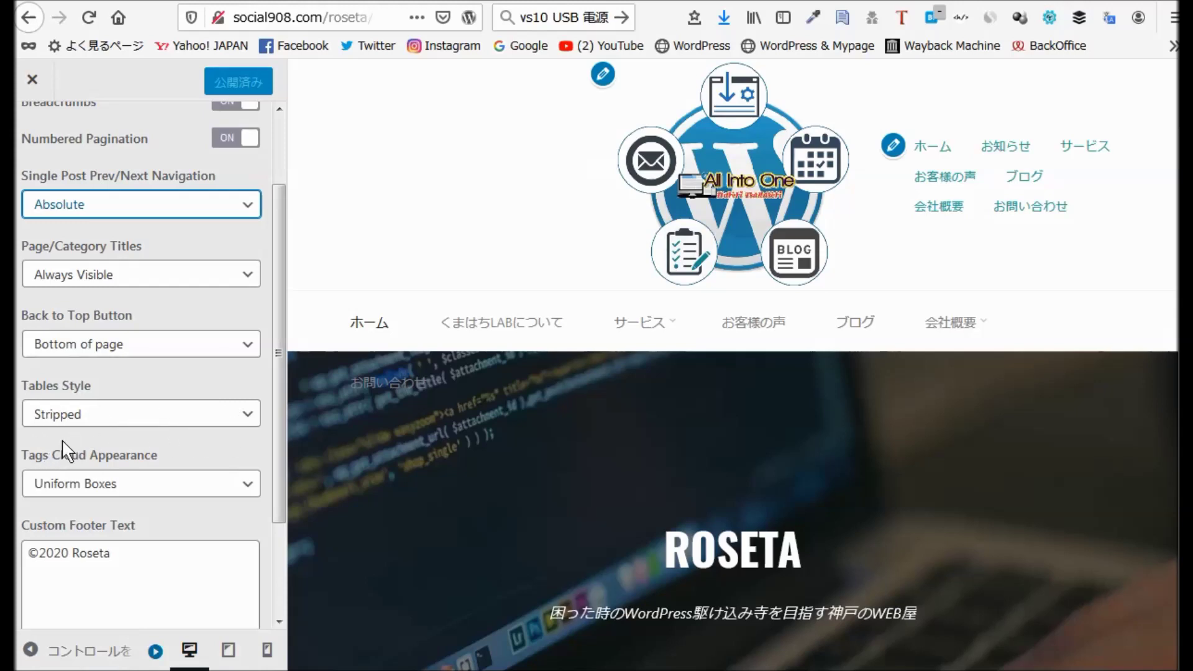
click(247, 423)
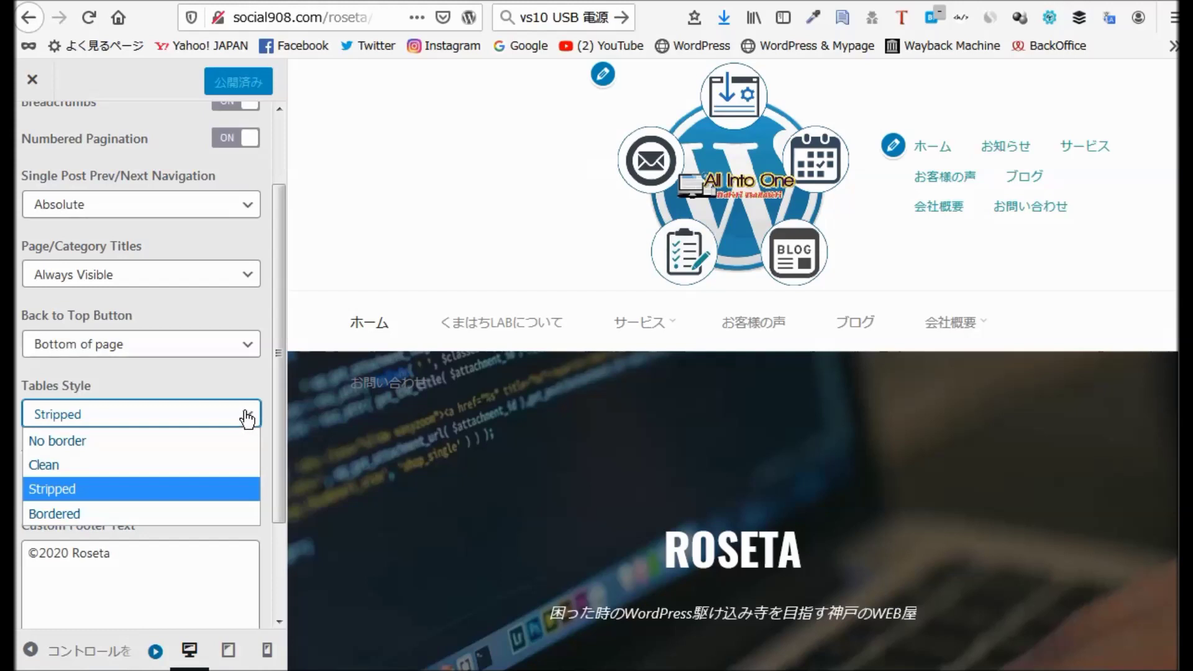
click(247, 420)
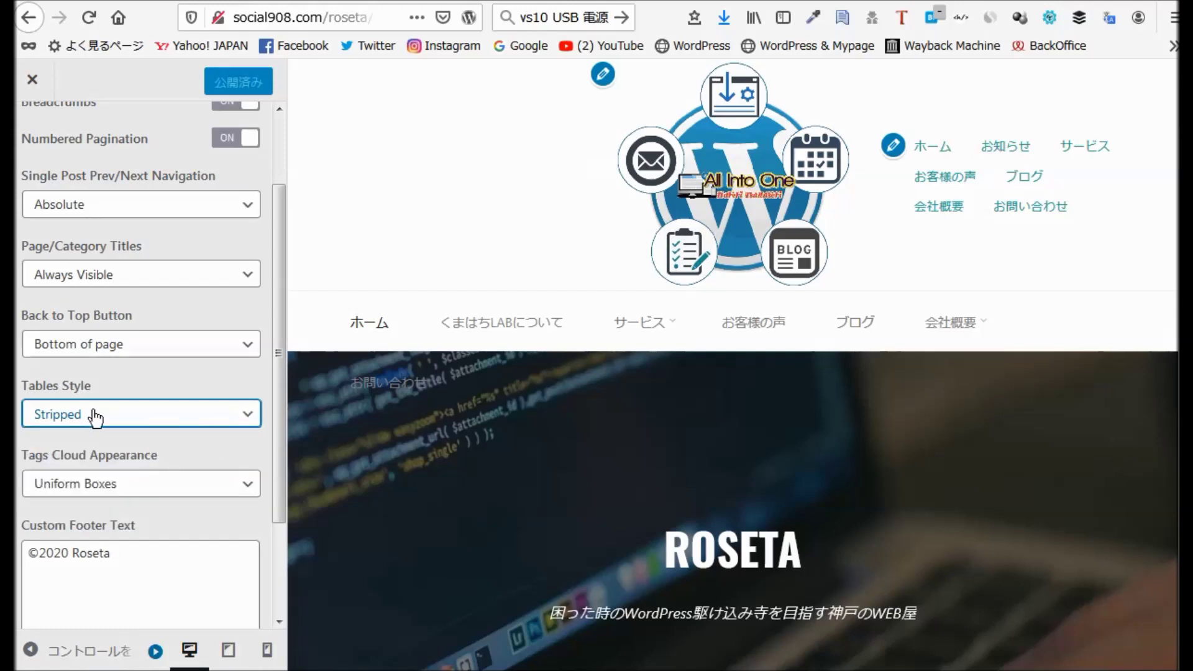
click(244, 423)
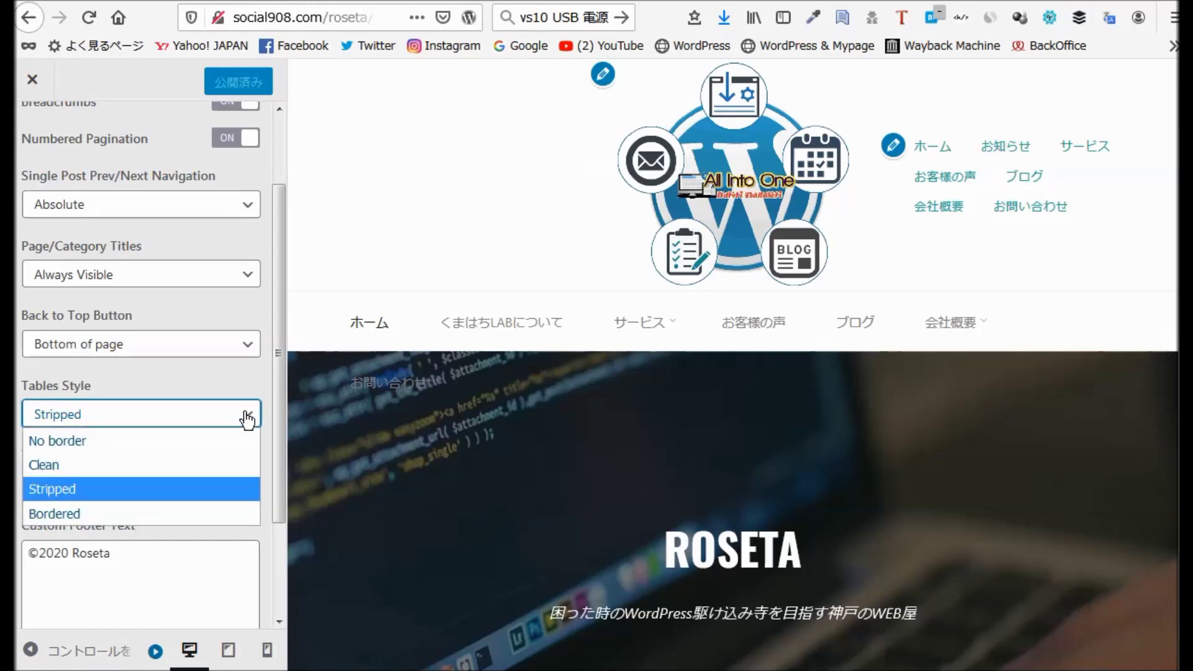
click(246, 420)
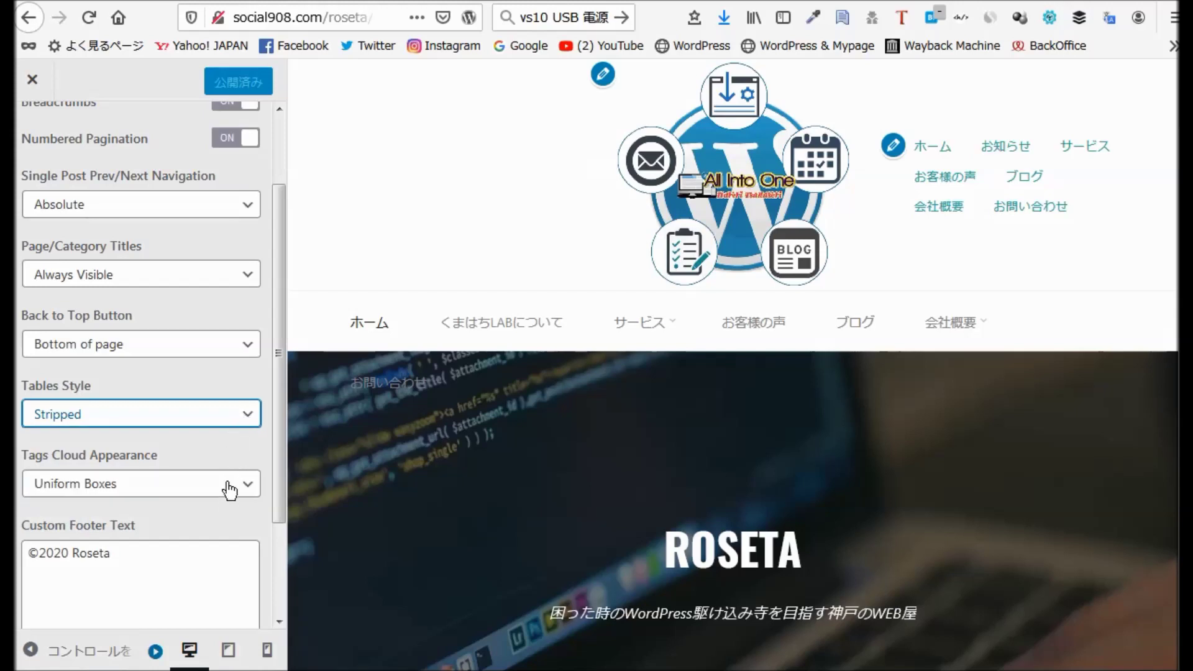
Review the remaining Structure options, including Tags Cloud Appearance and Custom Footer Text, and return to the General sections.
click(258, 533)
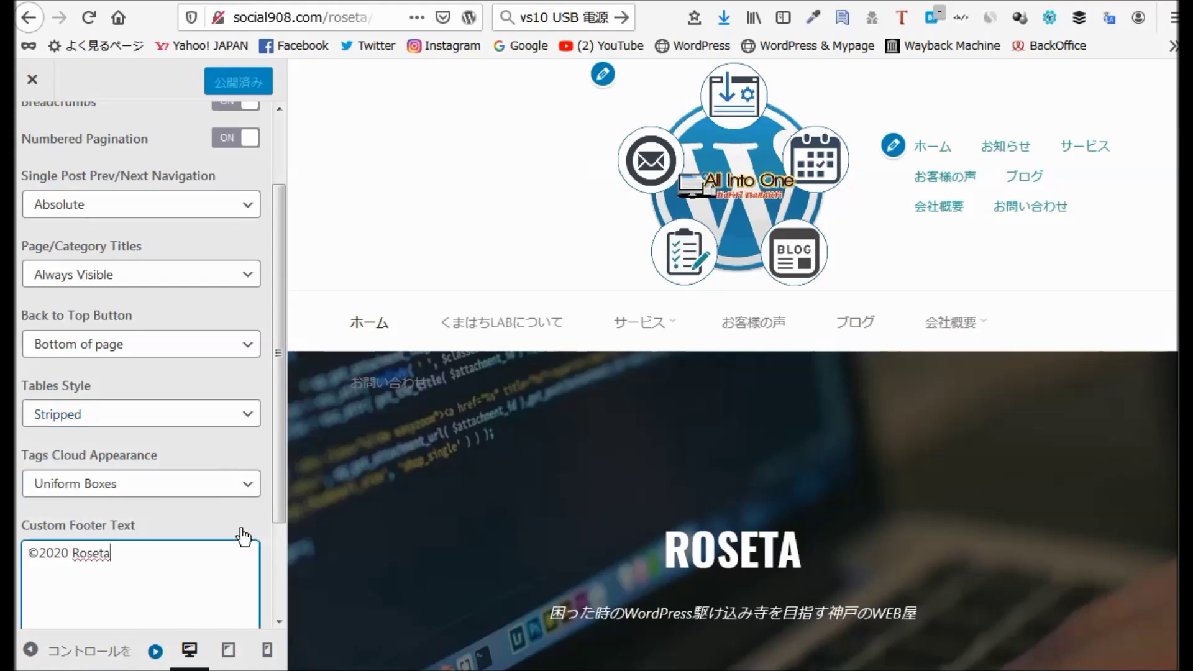
scroll(199, 519, down, 3)
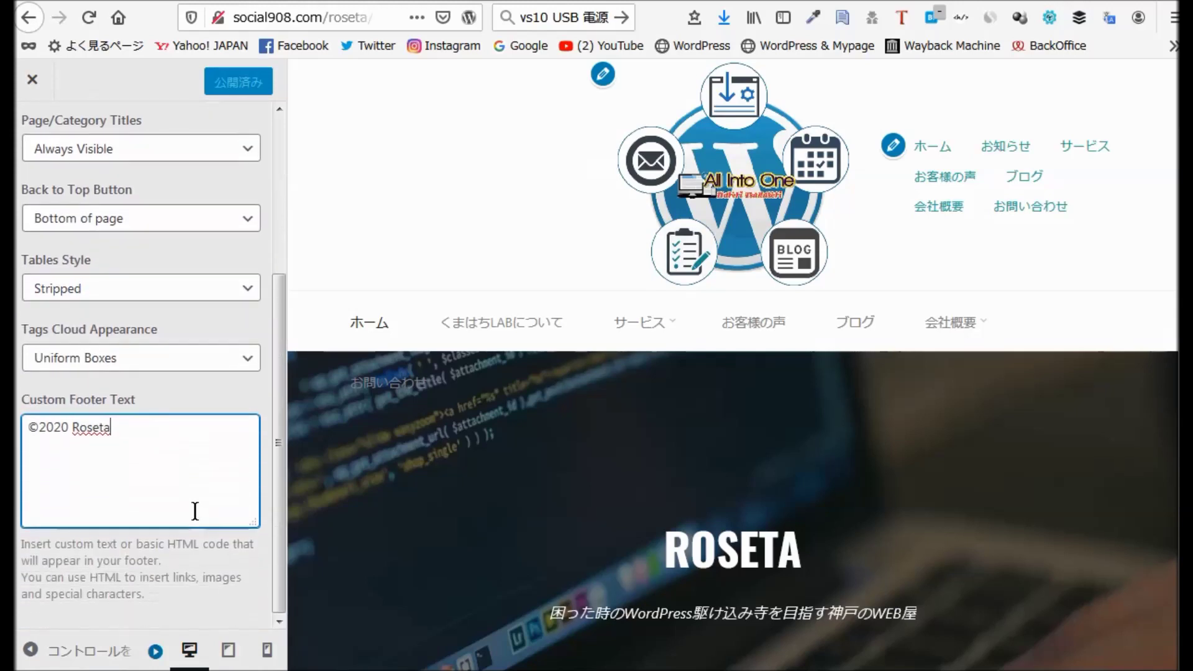
scroll(194, 515, up, 5)
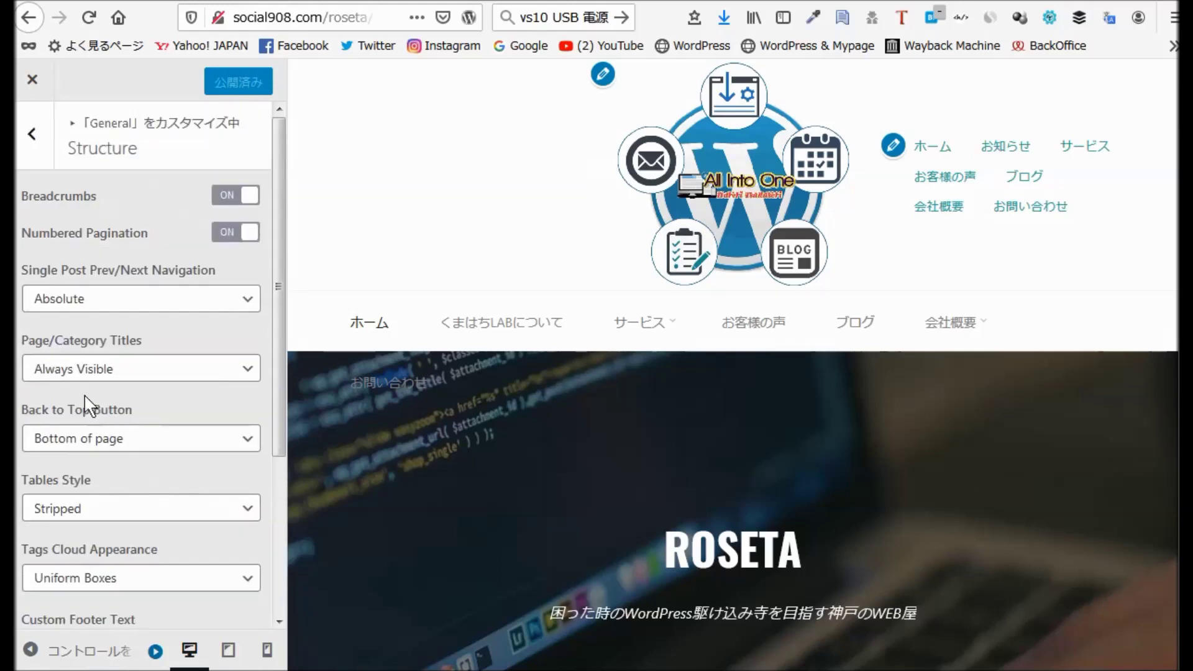
click(32, 134)
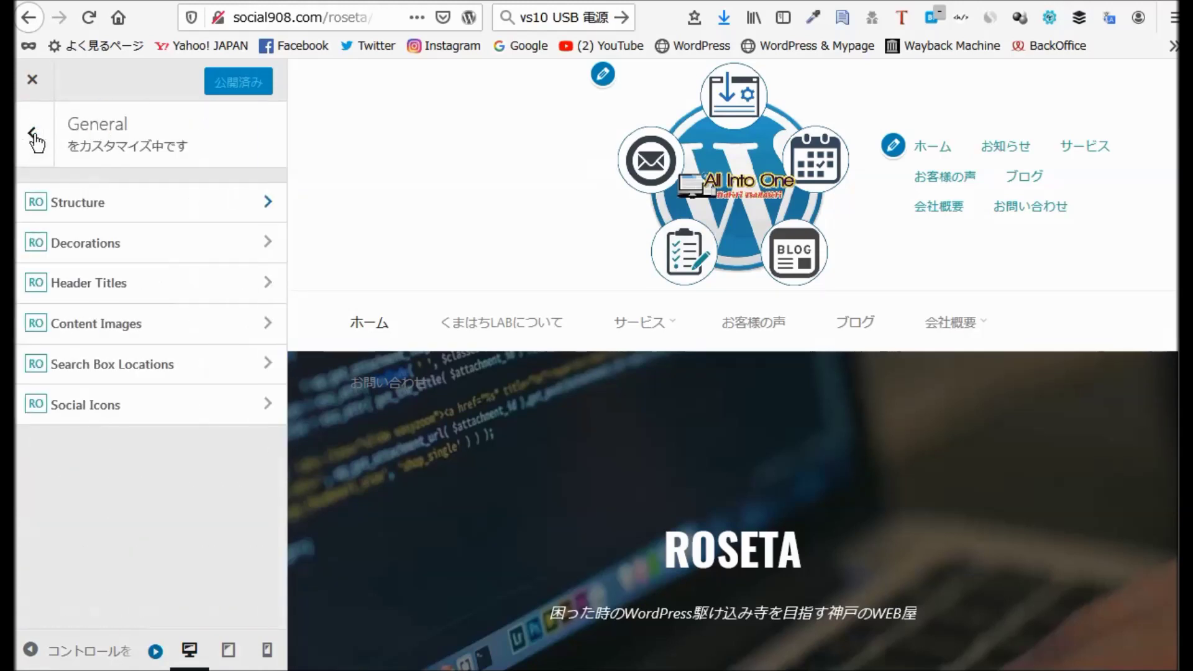
Review the Article Animation on Scroll option under Decorations and the page types listed under Header Titles.
click(122, 249)
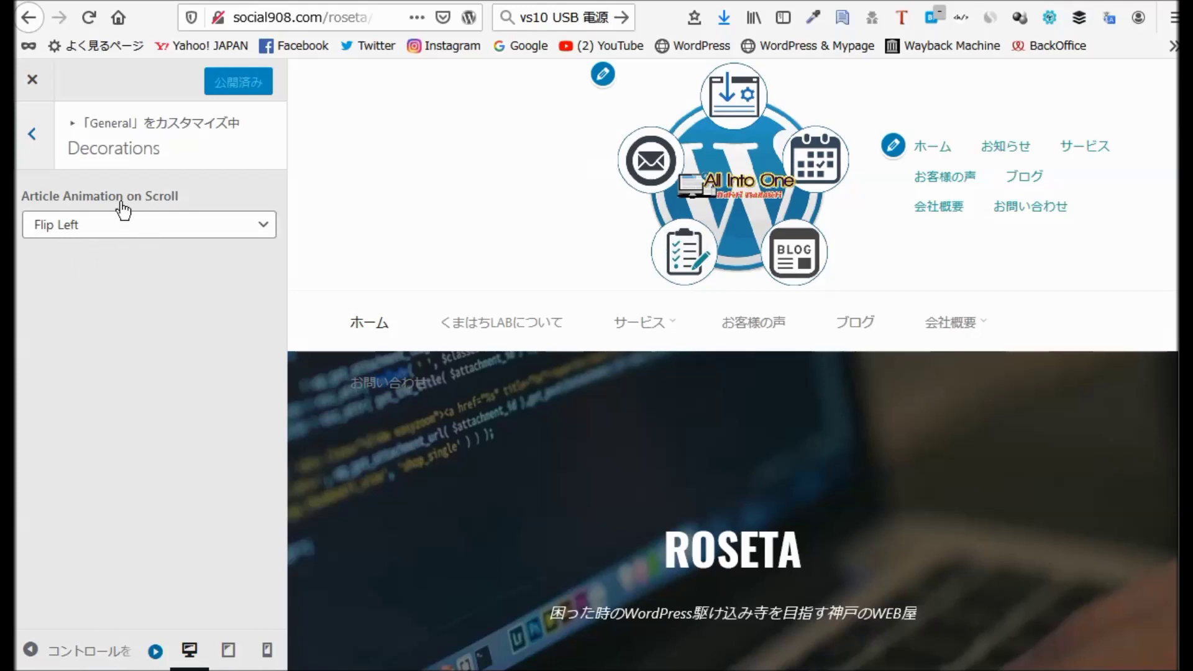
click(32, 134)
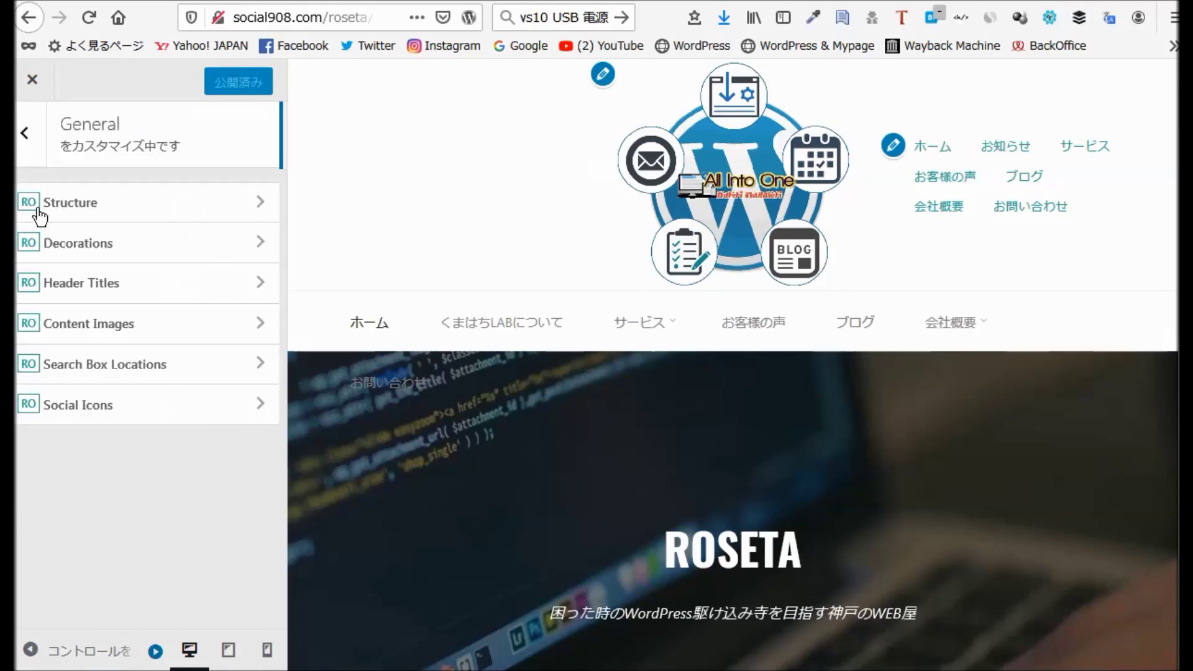
click(120, 297)
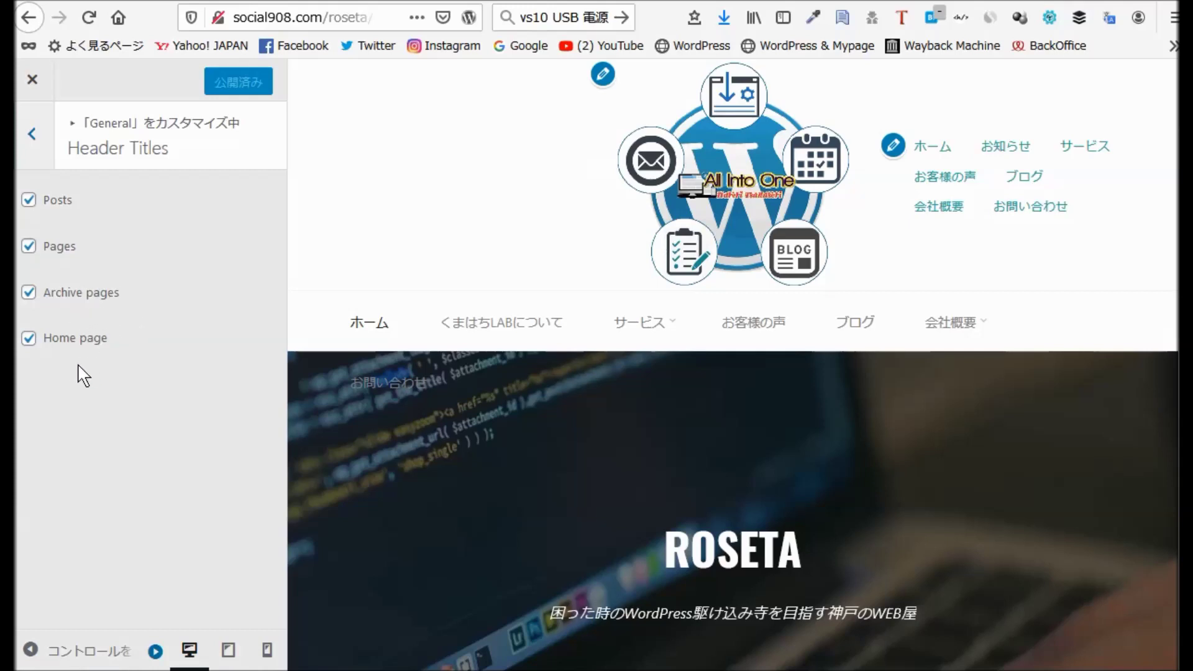
click(32, 134)
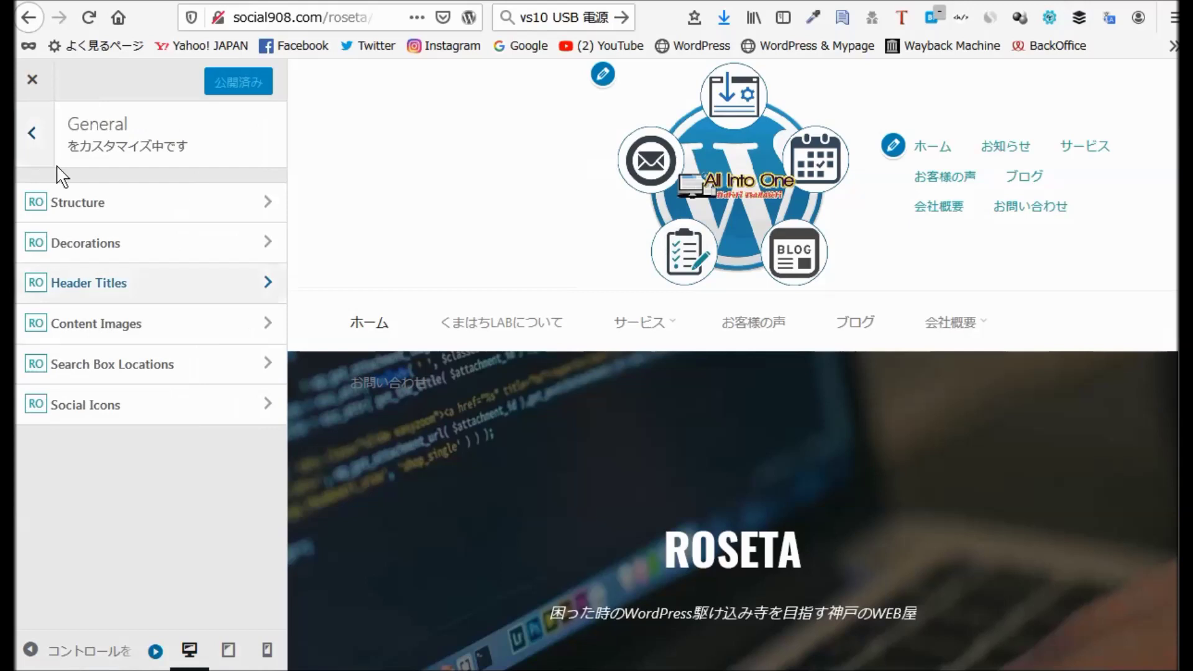
Review the Content Images section's Post Images styles and Post Captions choices, keeping With Border for the captions.
click(135, 335)
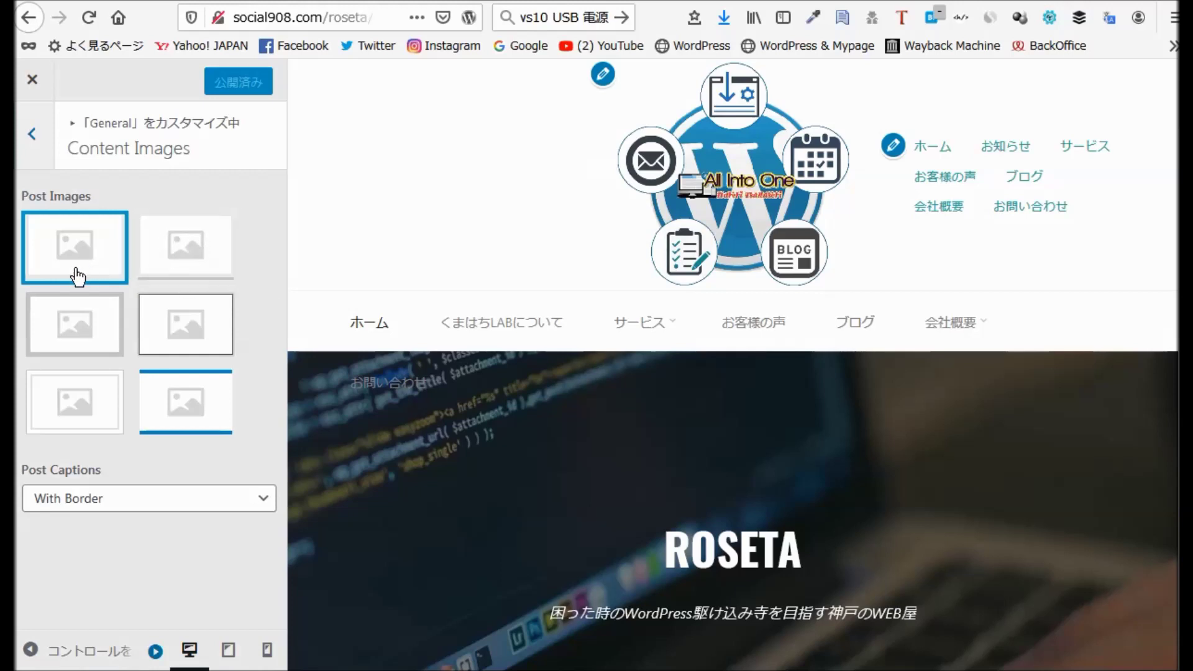
click(263, 512)
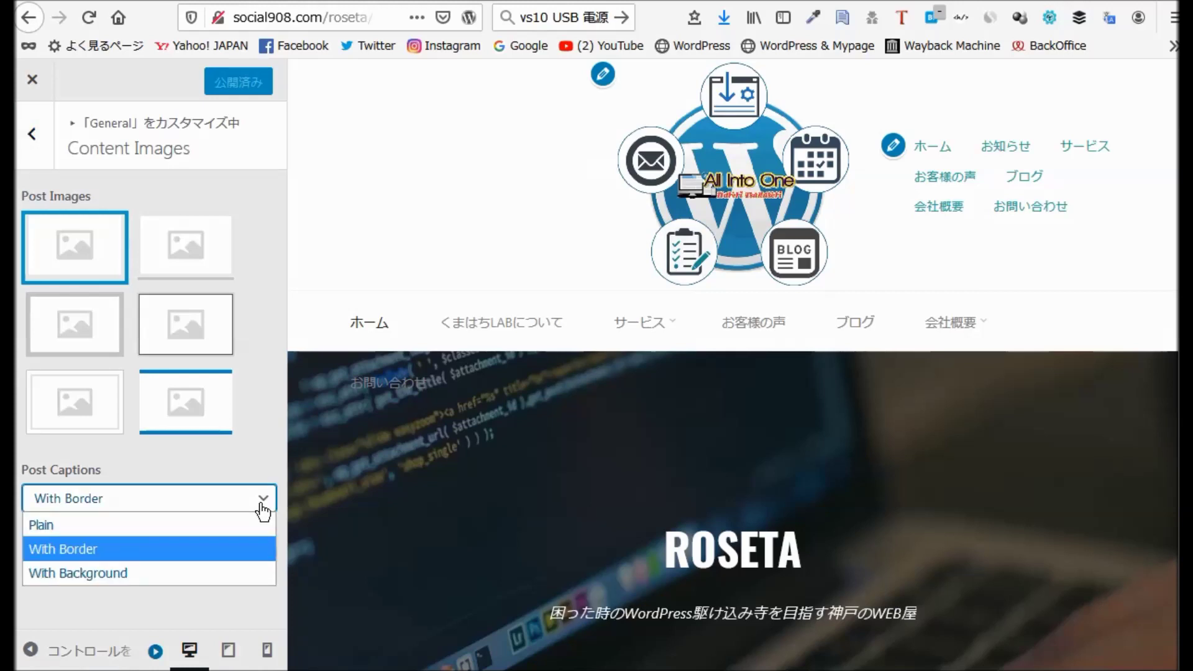
click(264, 512)
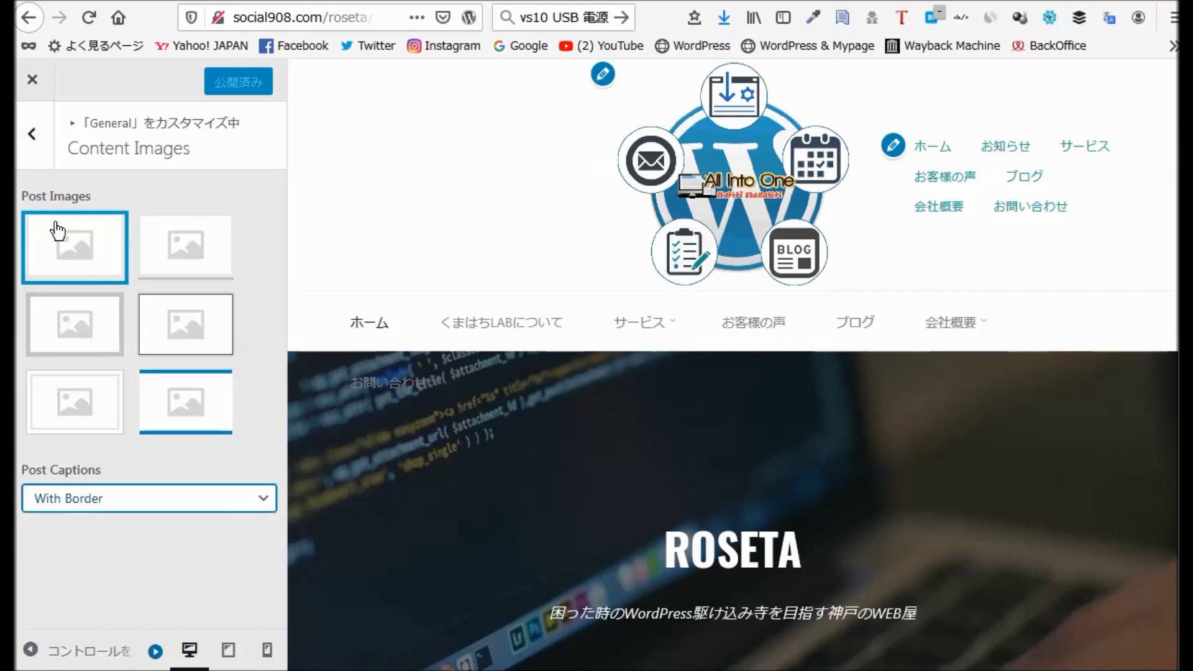
click(34, 137)
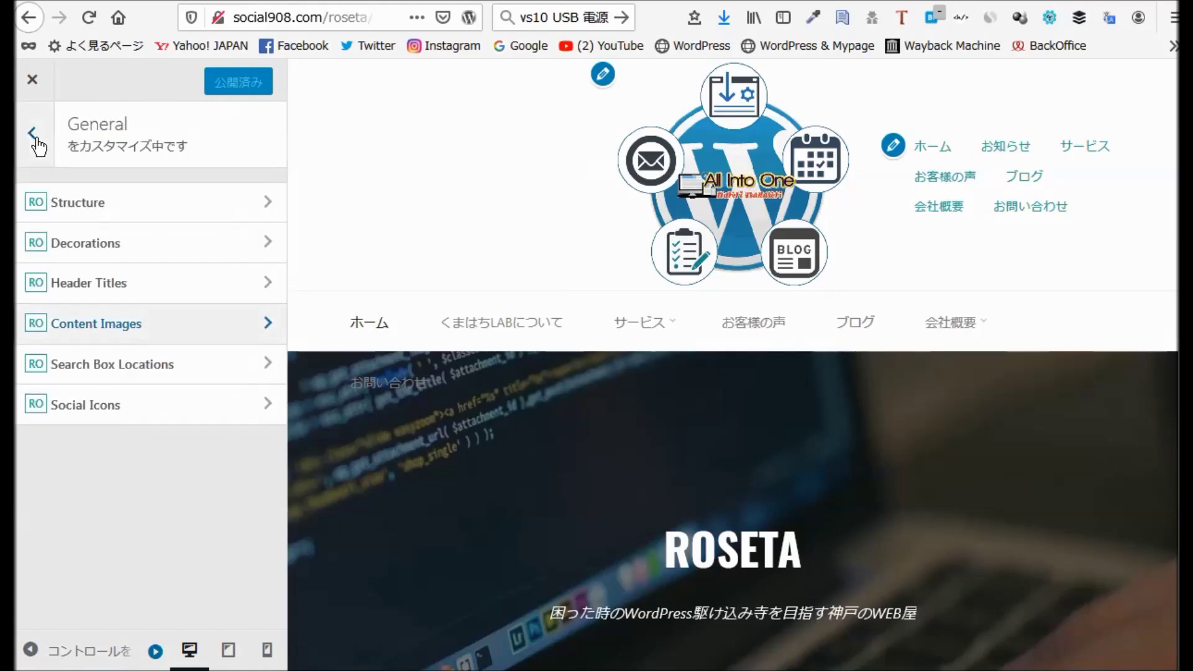
Enable Add Search to Footer Menu under Search Box Locations, publish the change and return to the General sections.
click(128, 371)
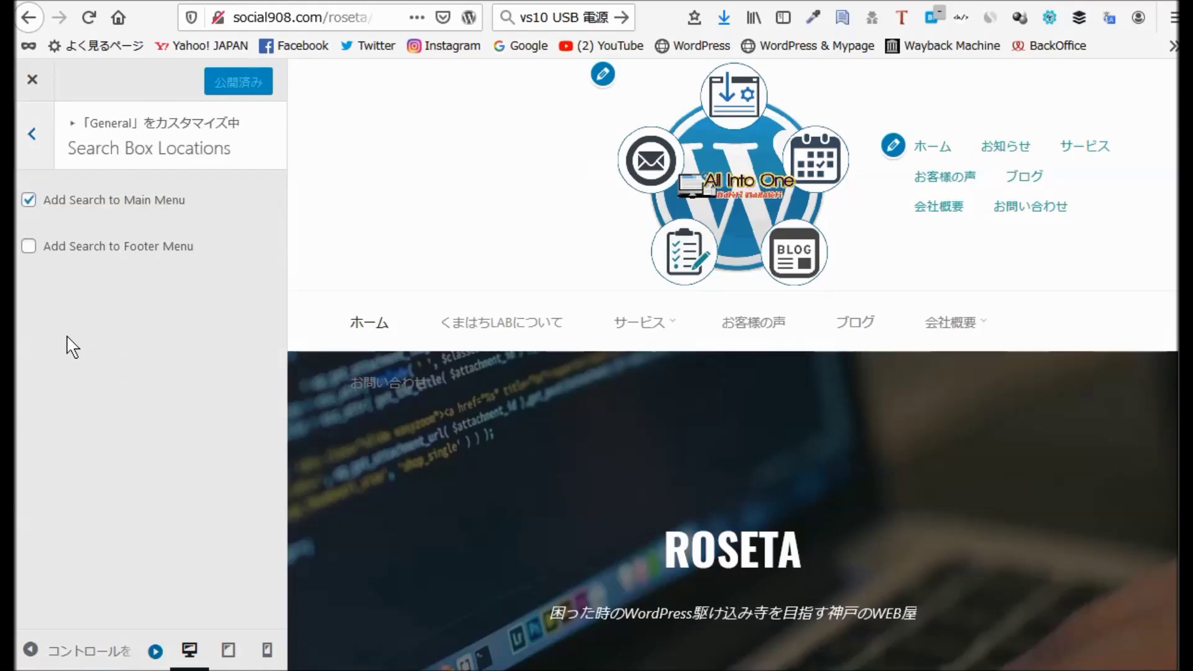
click(28, 249)
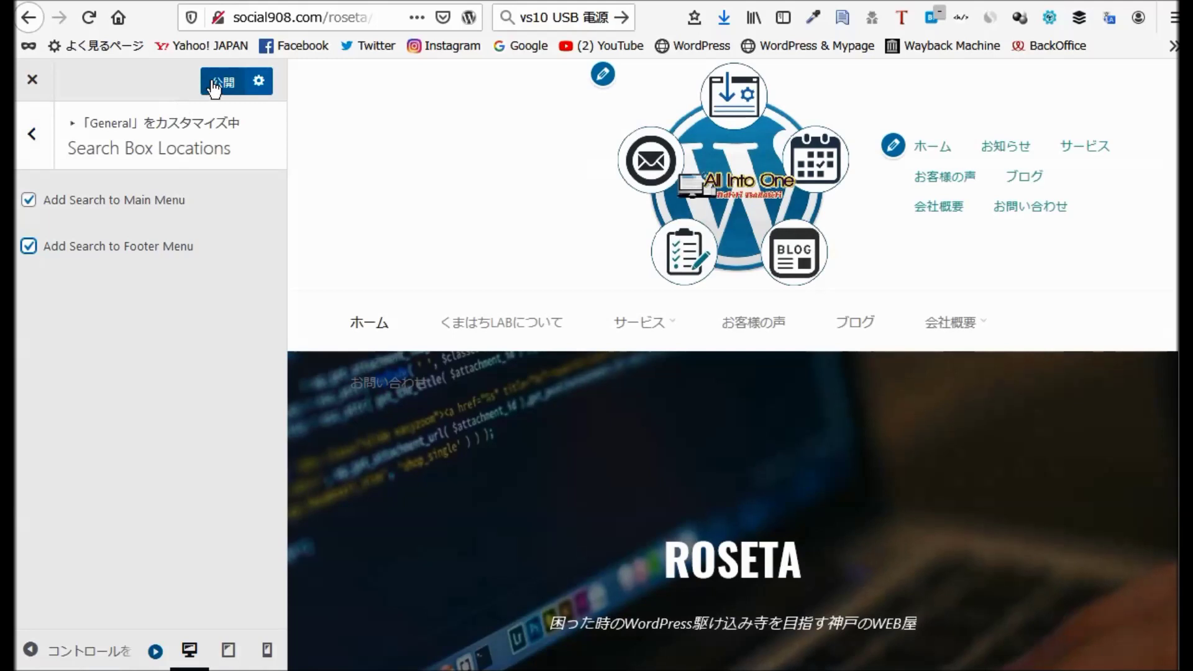
click(217, 82)
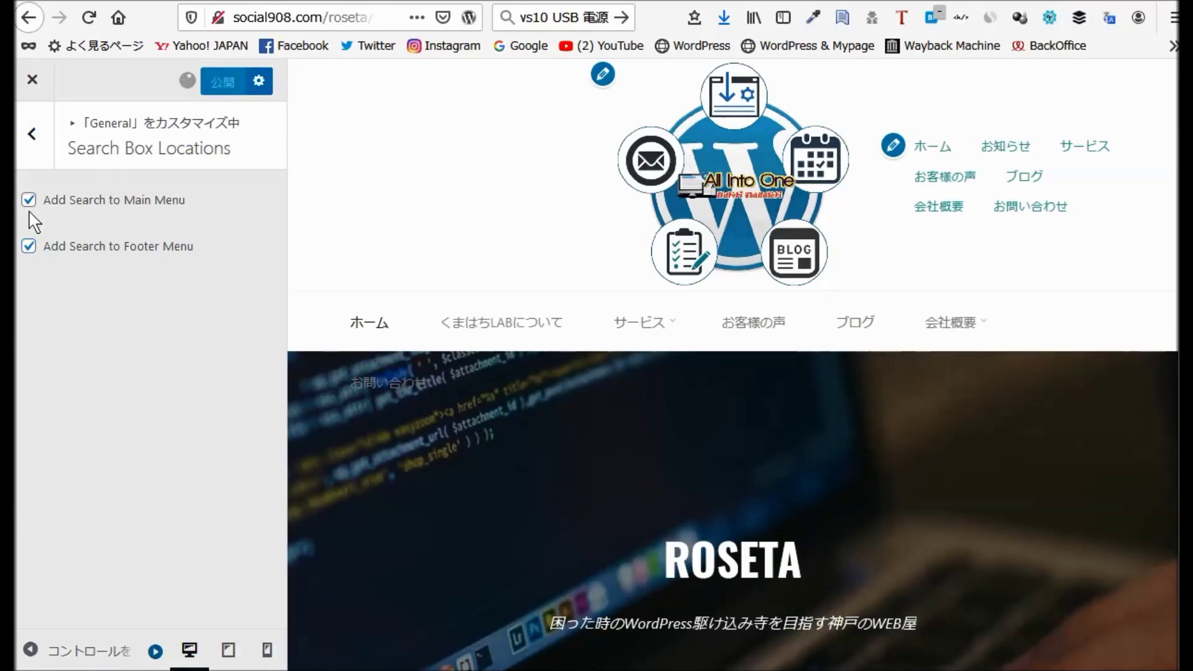
click(32, 134)
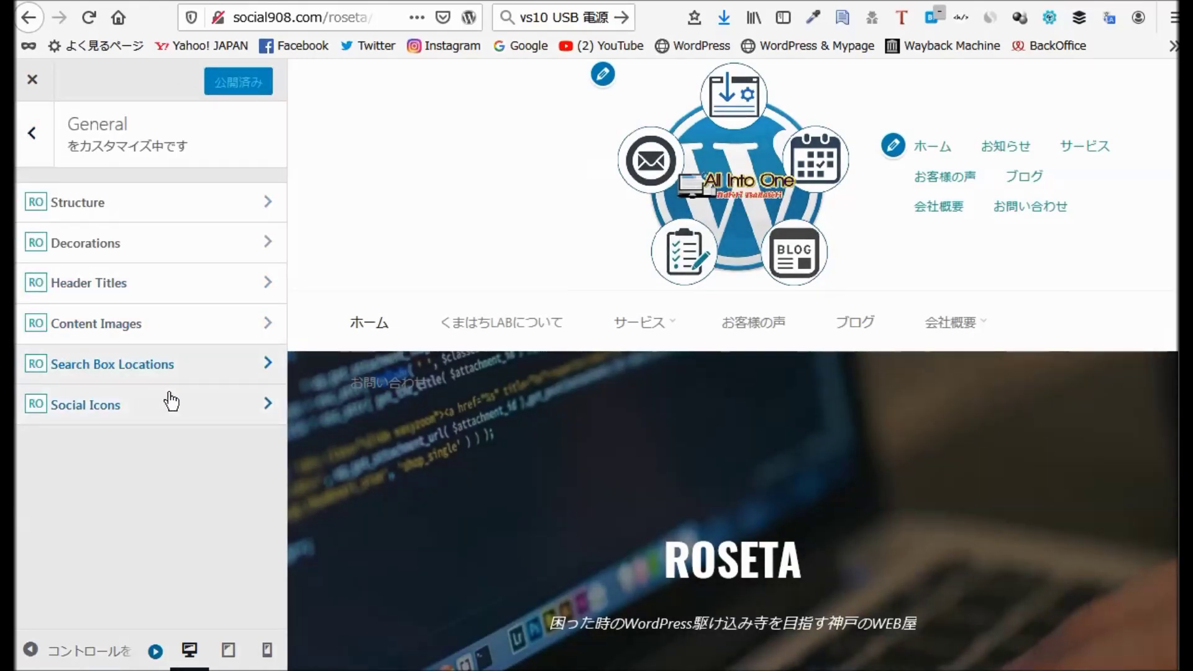
Enable the social icons' display in the Header, Footer and Right Sidebar, and publish the change.
click(107, 407)
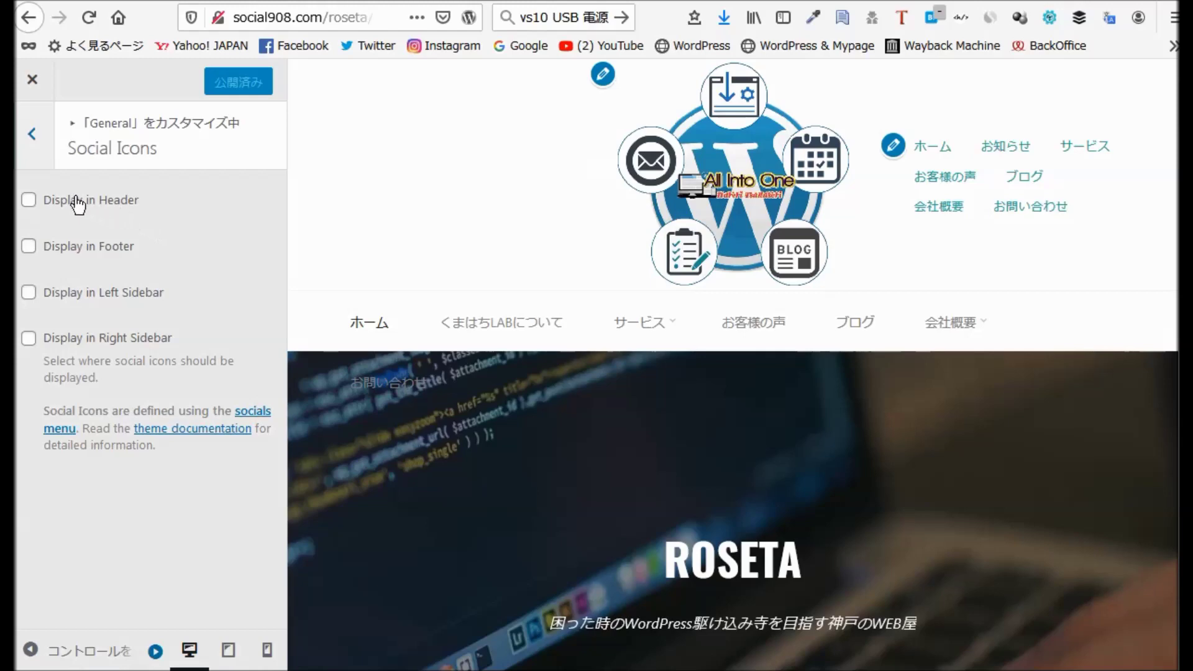
click(28, 200)
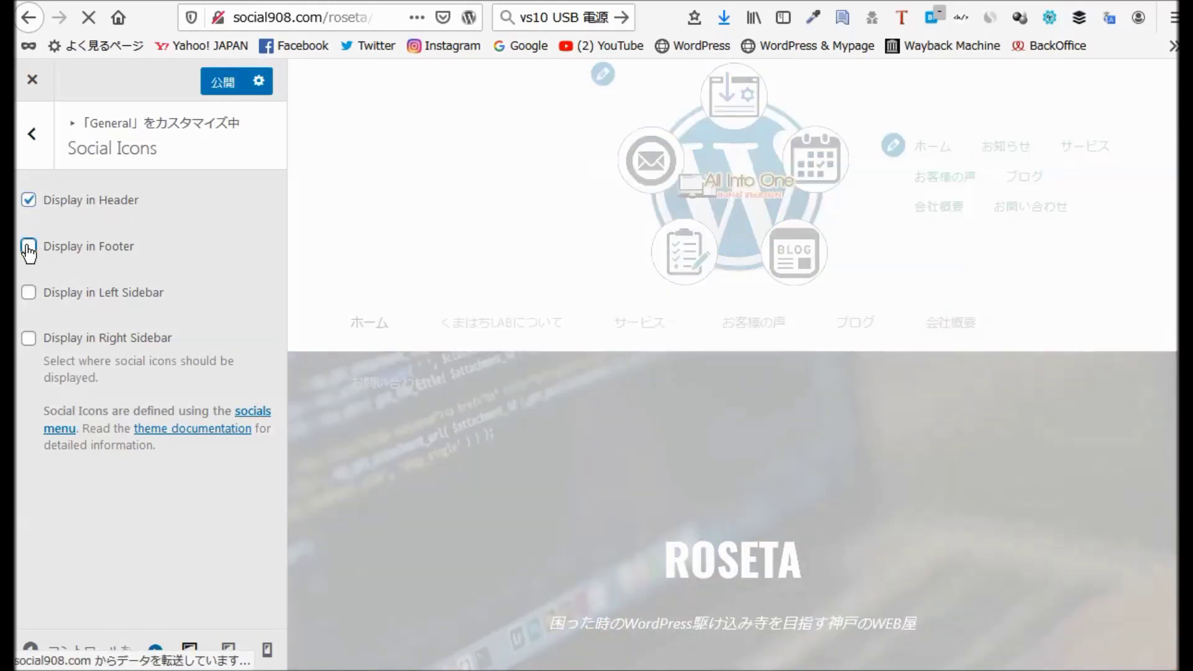
click(29, 246)
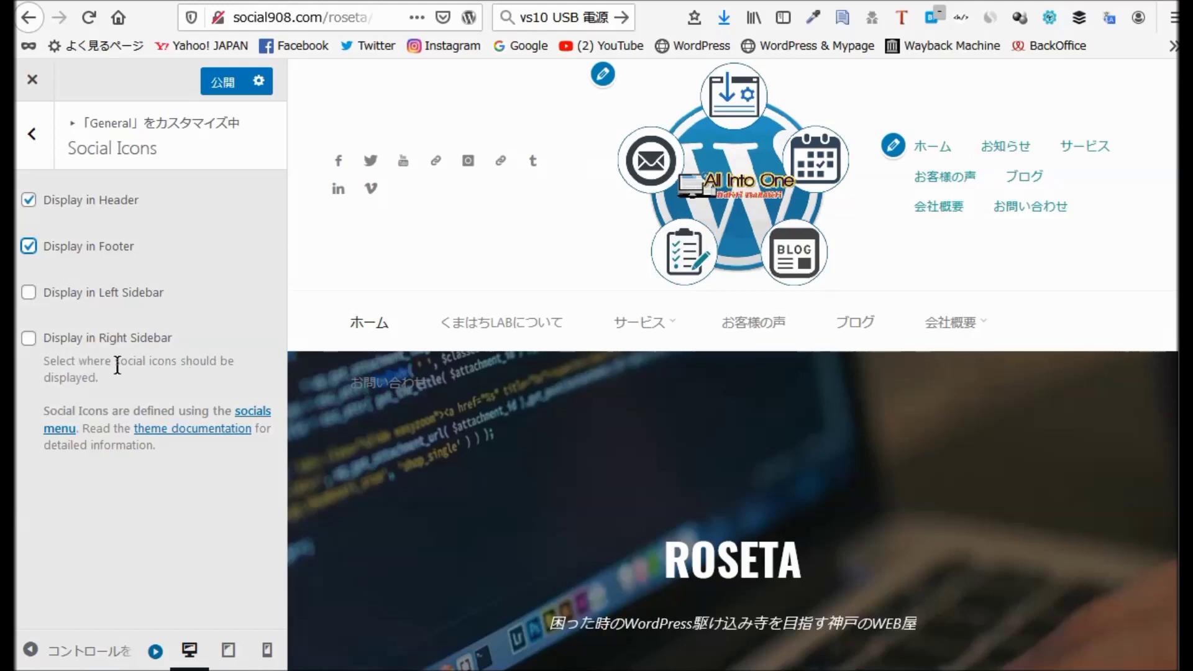
click(29, 339)
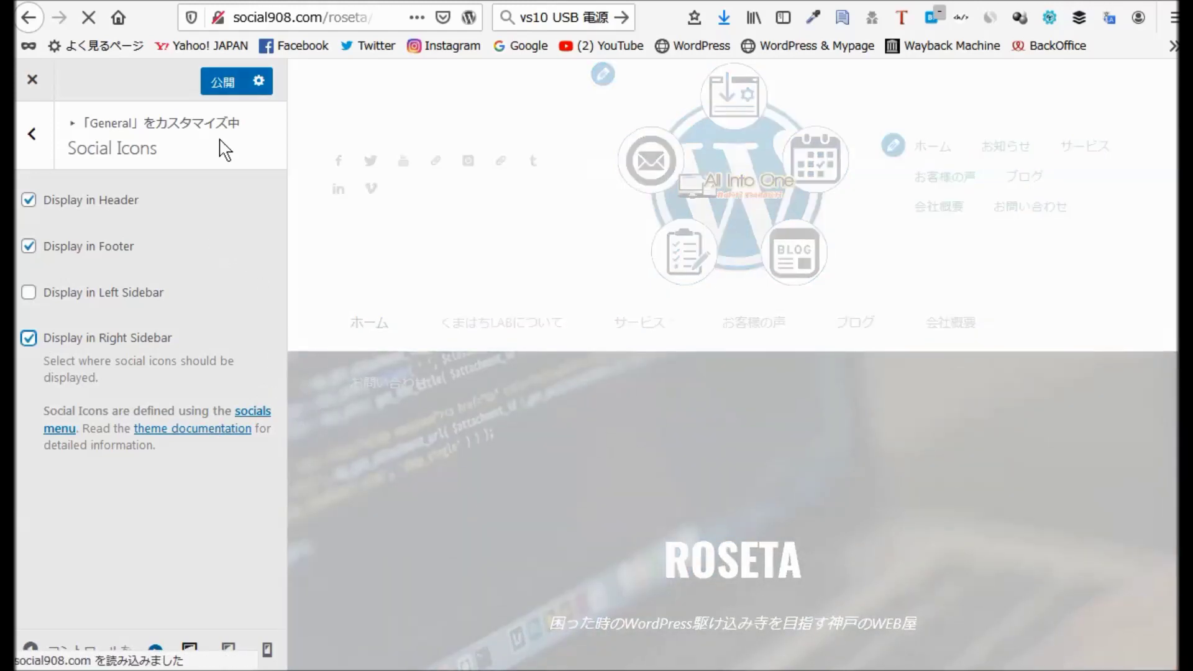
click(223, 86)
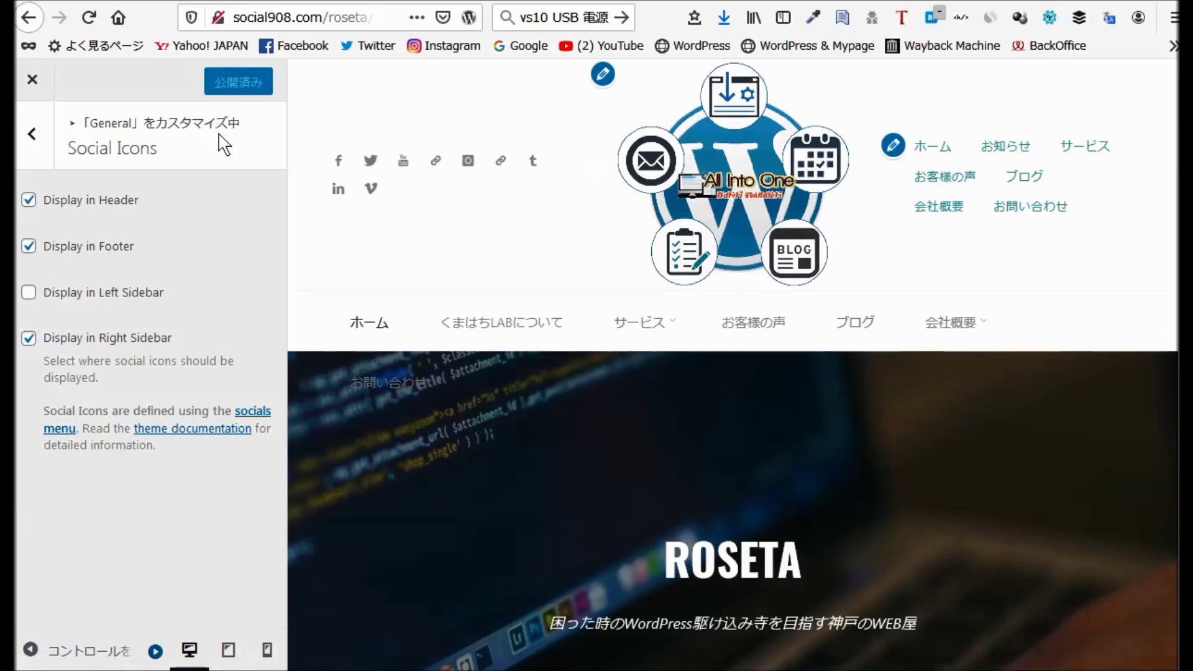
Examine the page preview from header to footer to check where the social icons are placed.
scroll(618, 280, down, 2)
scroll(606, 274, down, 15)
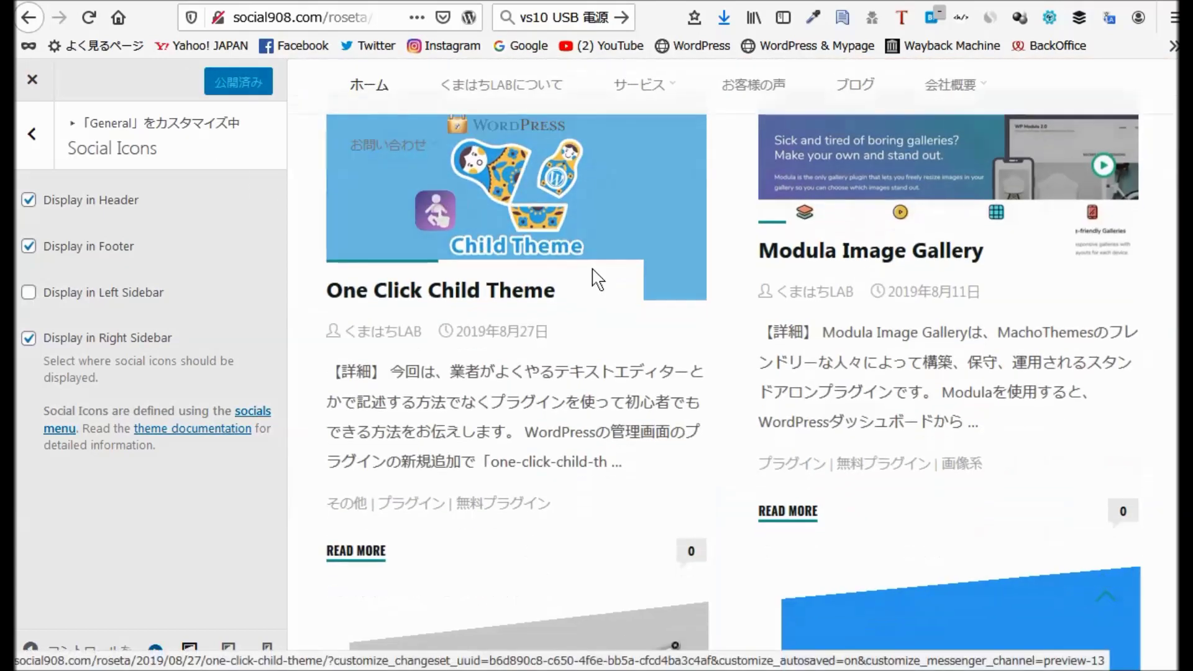
scroll(582, 279, down, 15)
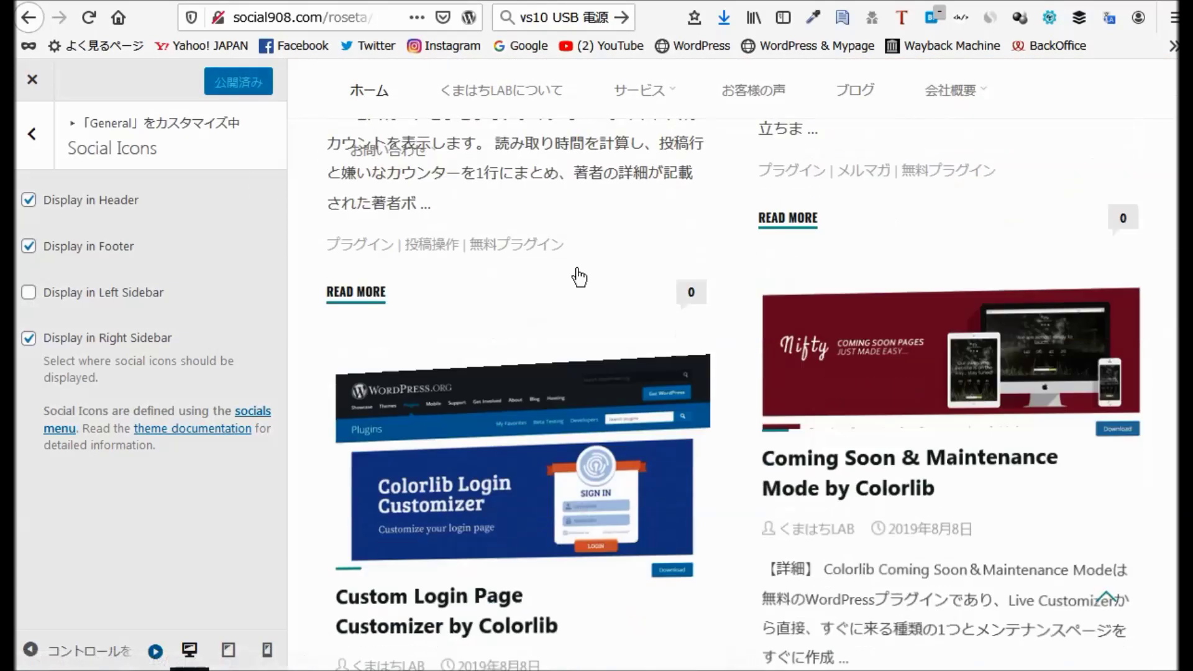
scroll(580, 279, down, 10)
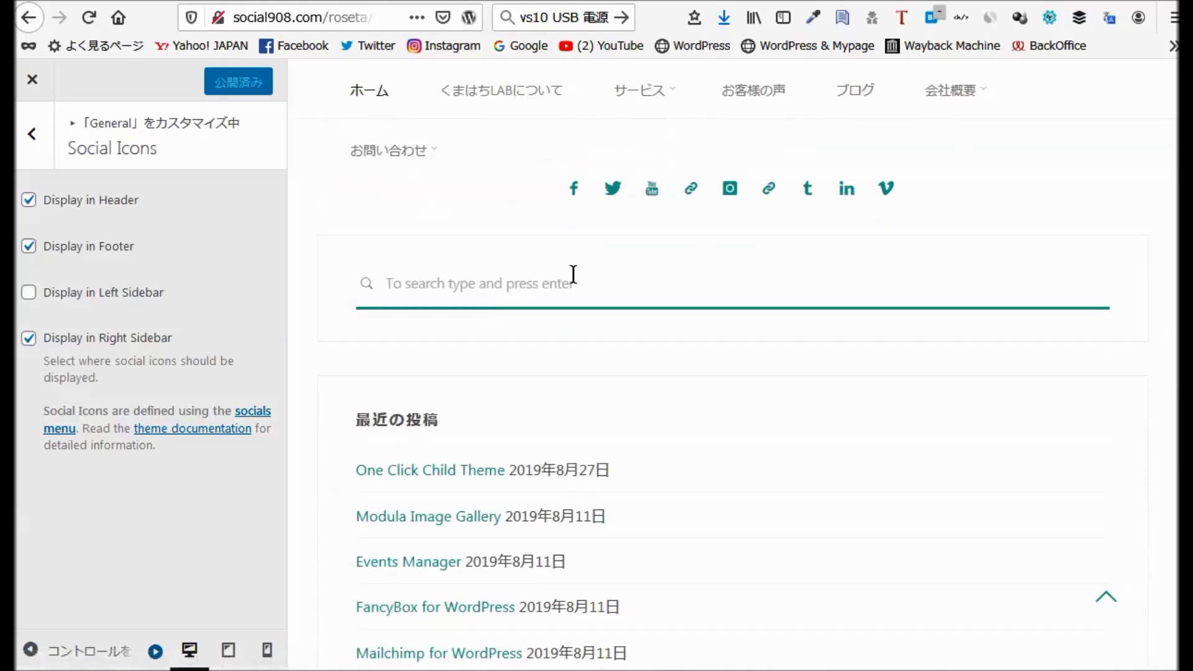
scroll(575, 273, up, 4)
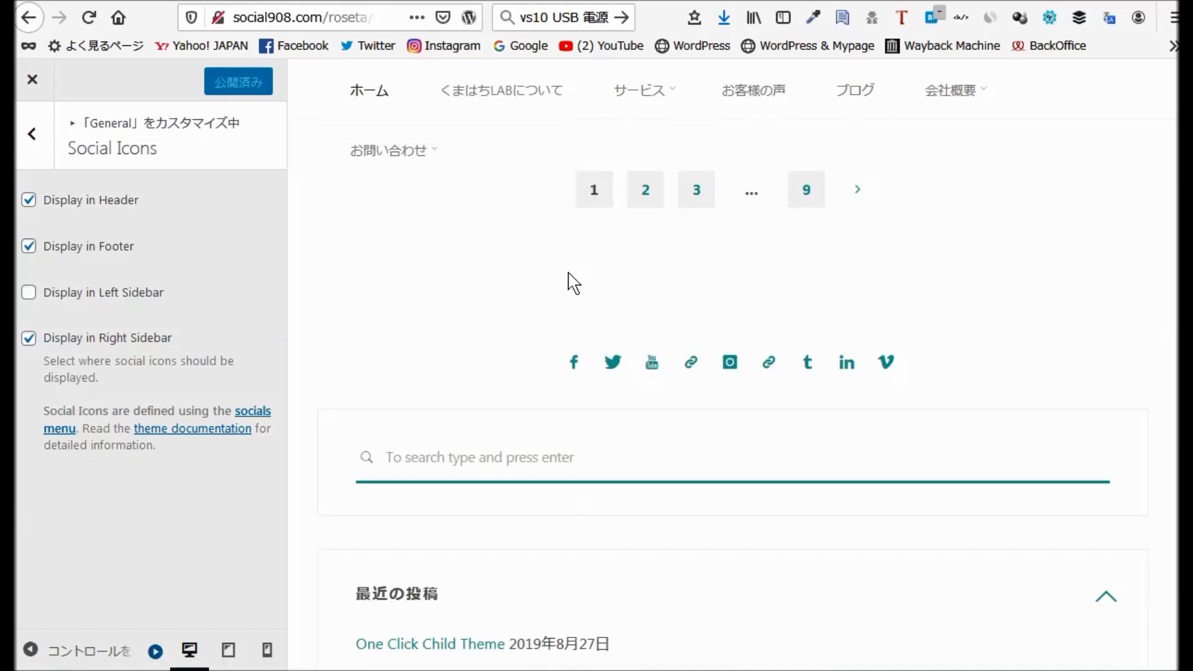
scroll(567, 281, down, 4)
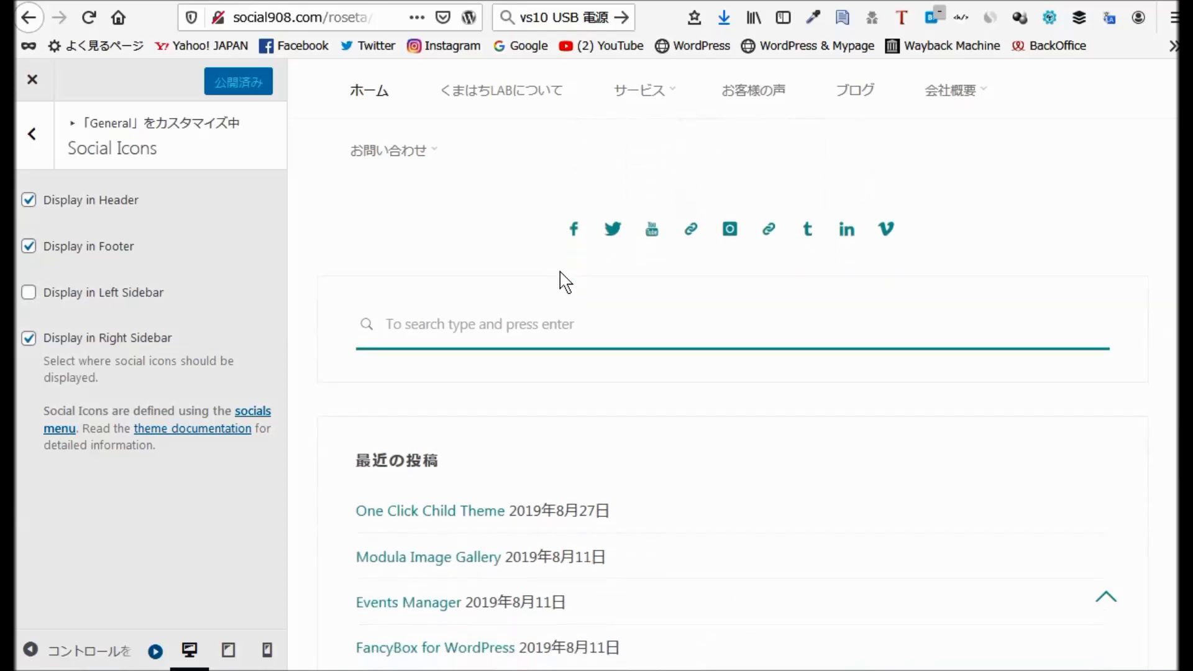
scroll(558, 283, down, 4)
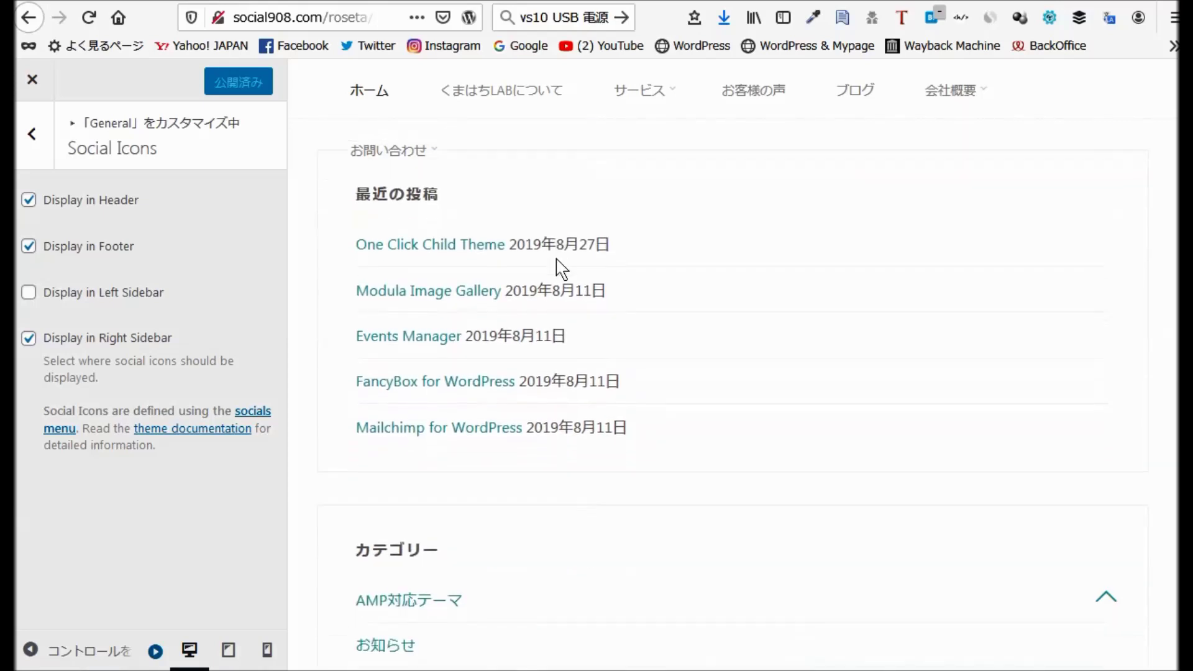
scroll(476, 328, down, 15)
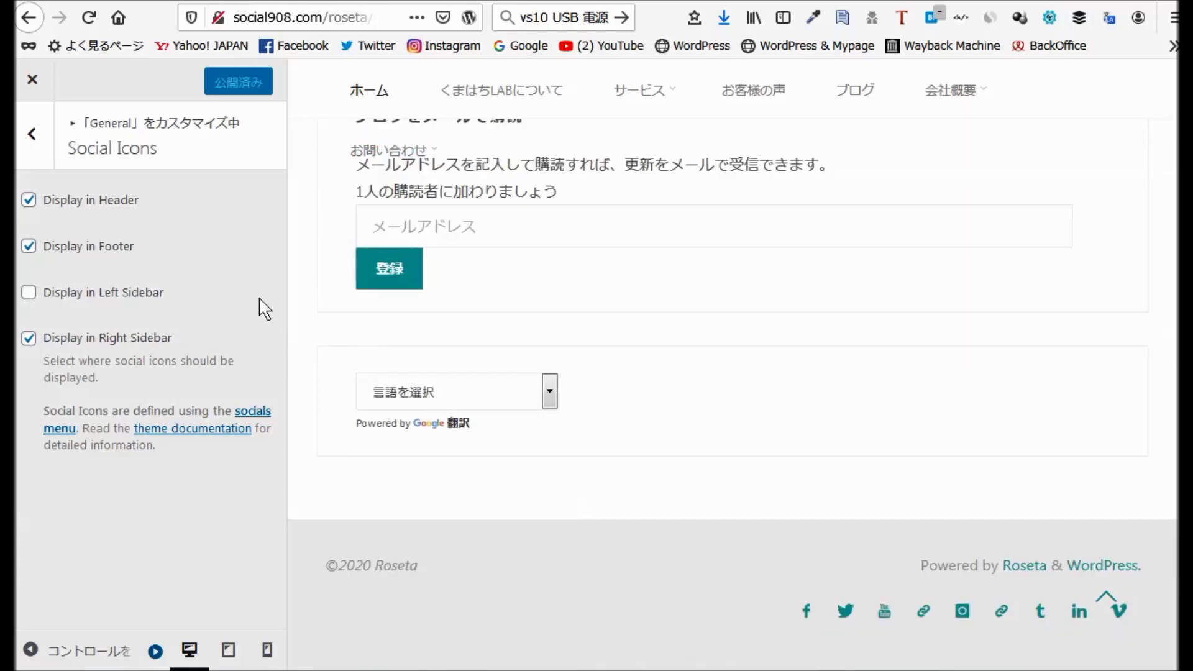
scroll(367, 268, up, 15)
scroll(367, 261, up, 12)
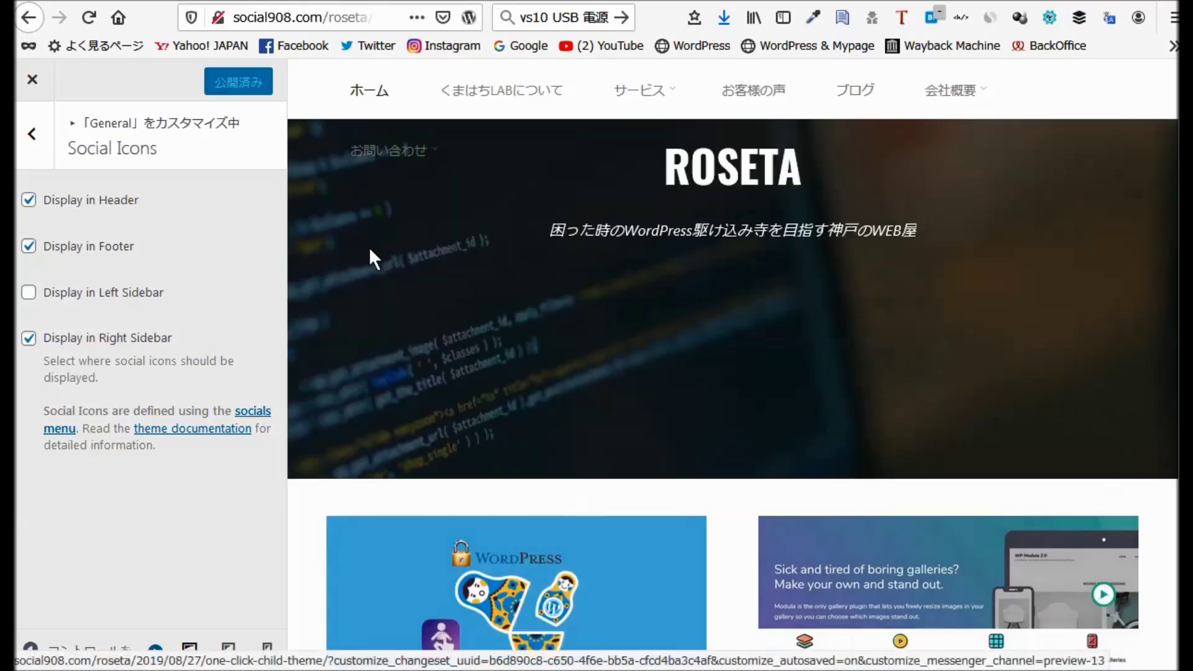
scroll(373, 258, up, 5)
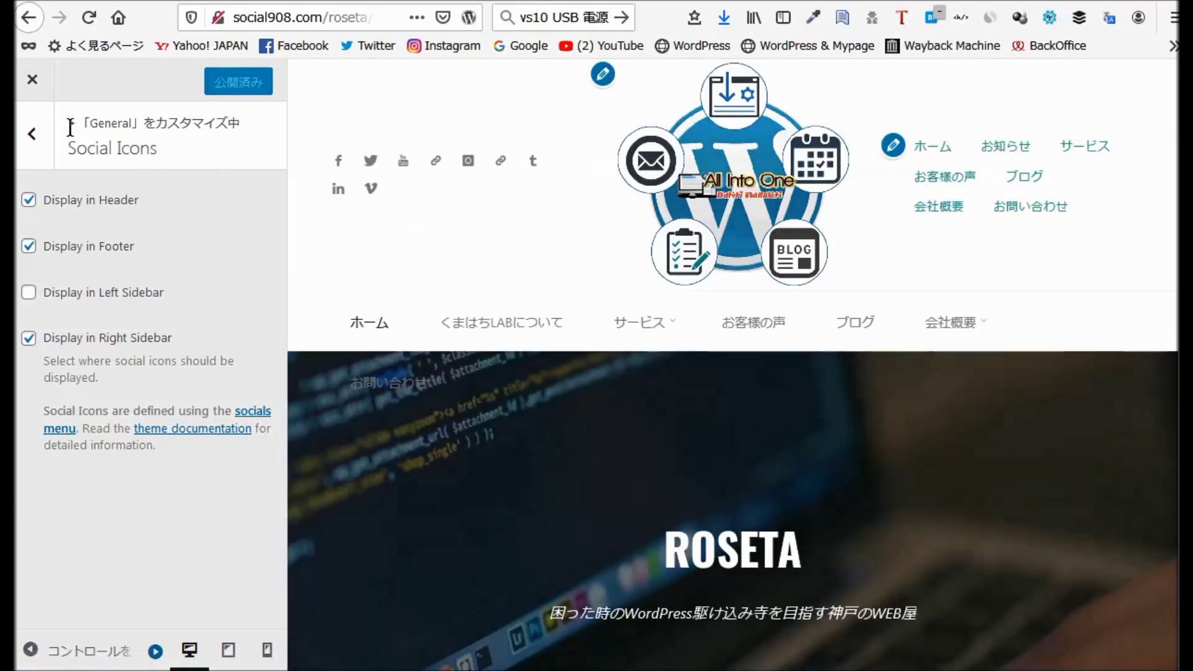
Leave the General settings and review the Content section's background, text and accent color options under Colors.
click(34, 133)
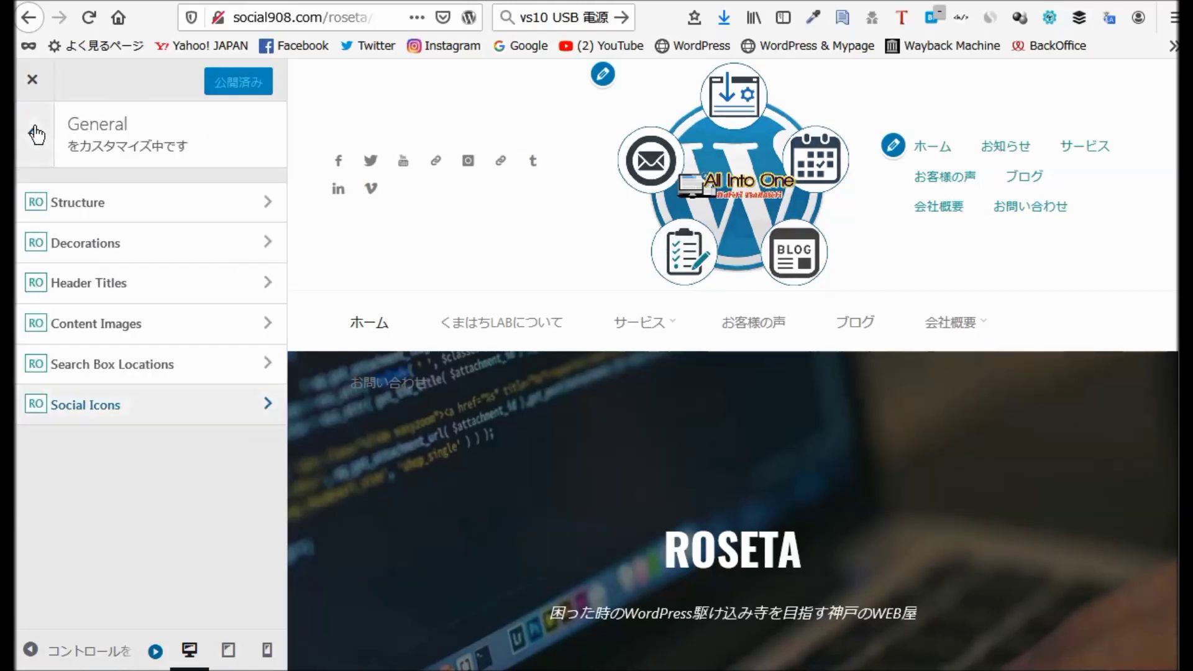
click(36, 134)
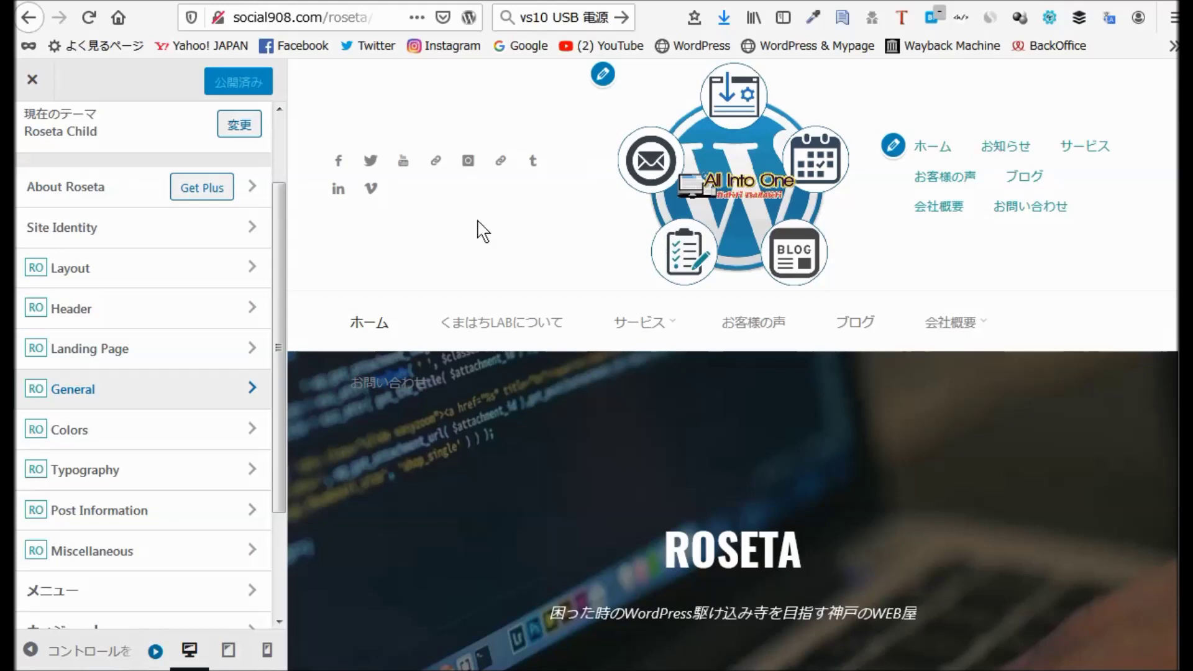
click(69, 435)
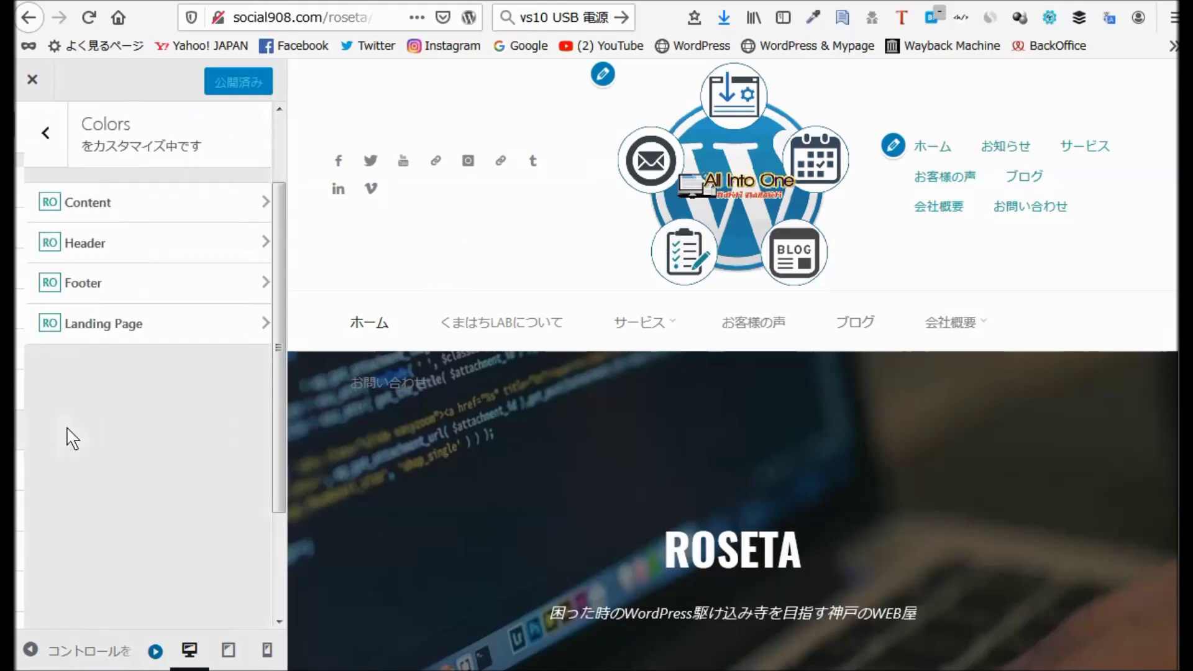
click(87, 204)
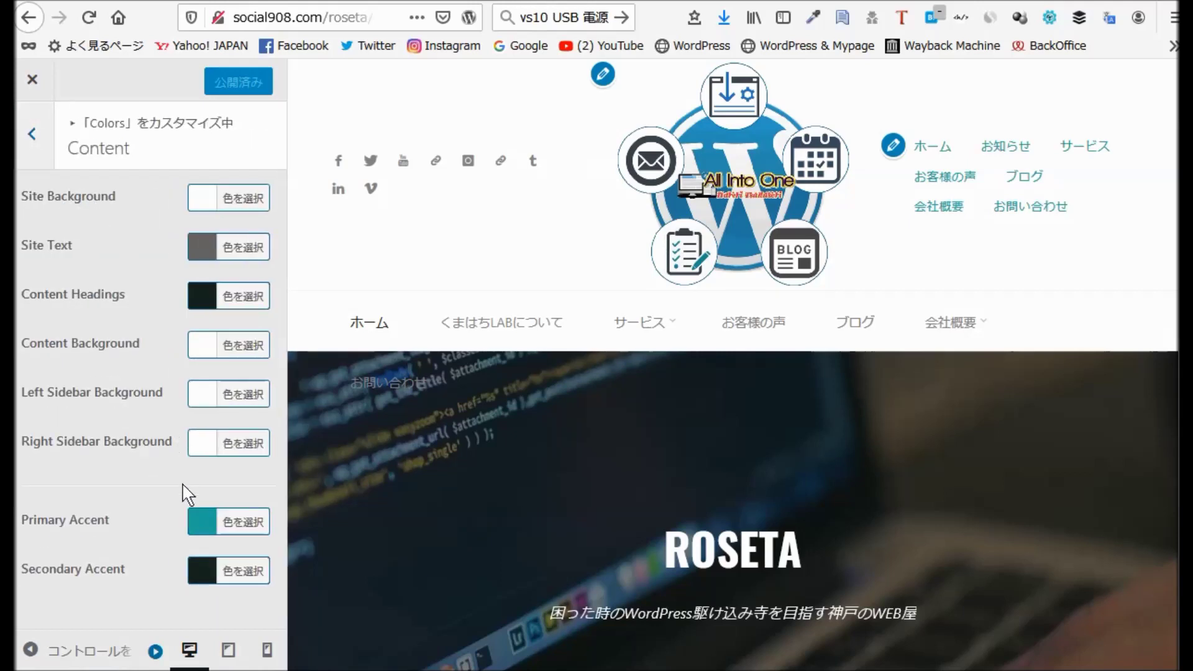
click(30, 135)
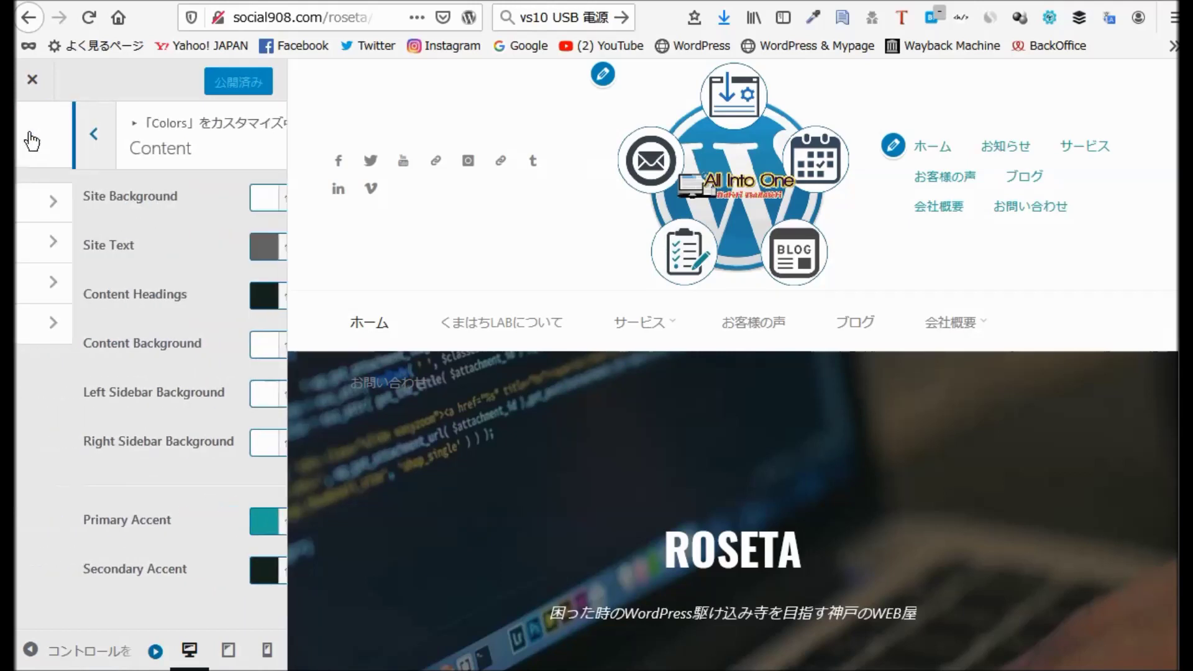
Review the Header, Footer and Landing Page color options under Colors, and return to the main customization sections.
click(182, 245)
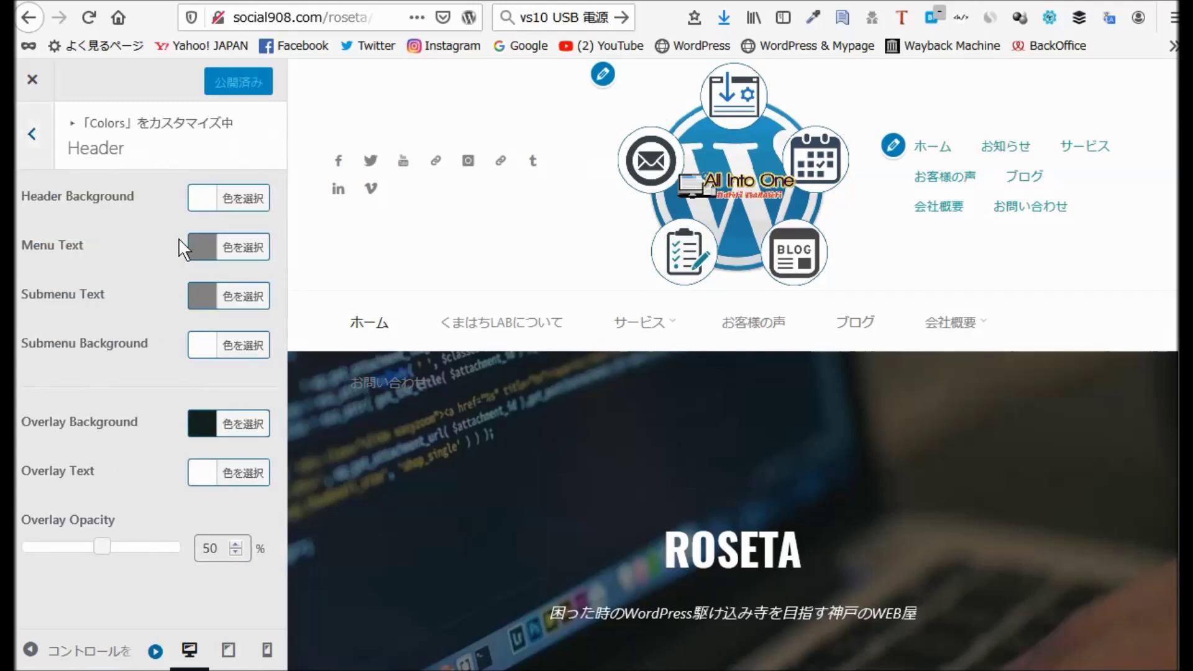
click(28, 135)
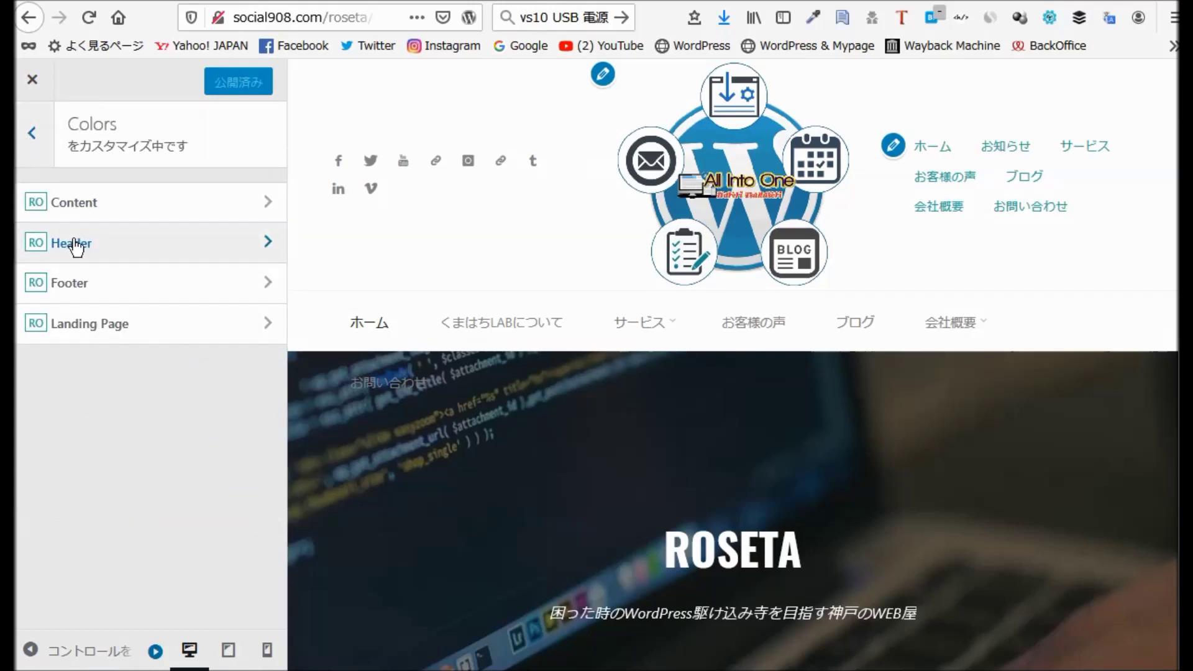
click(72, 285)
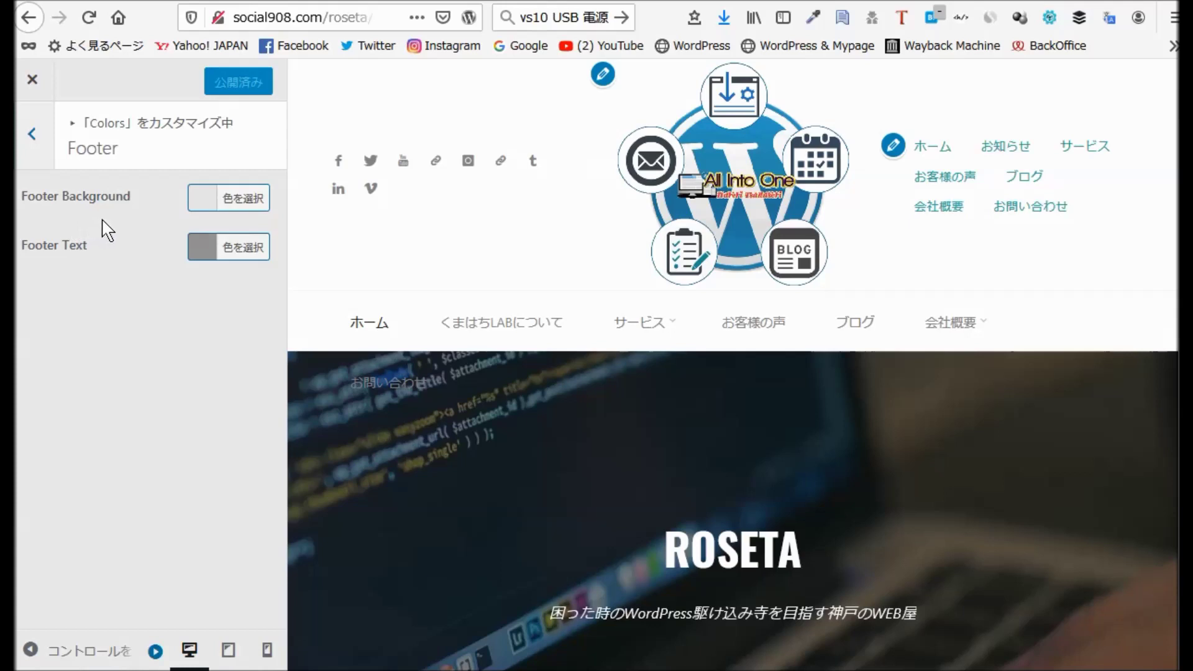
click(34, 135)
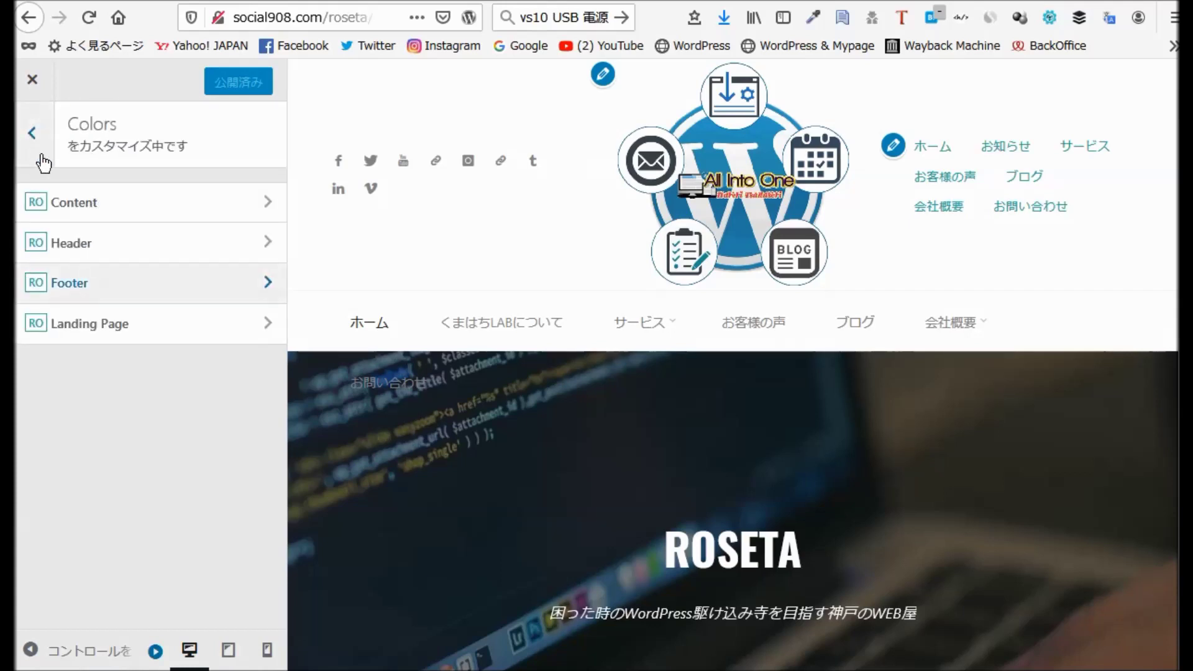
click(110, 339)
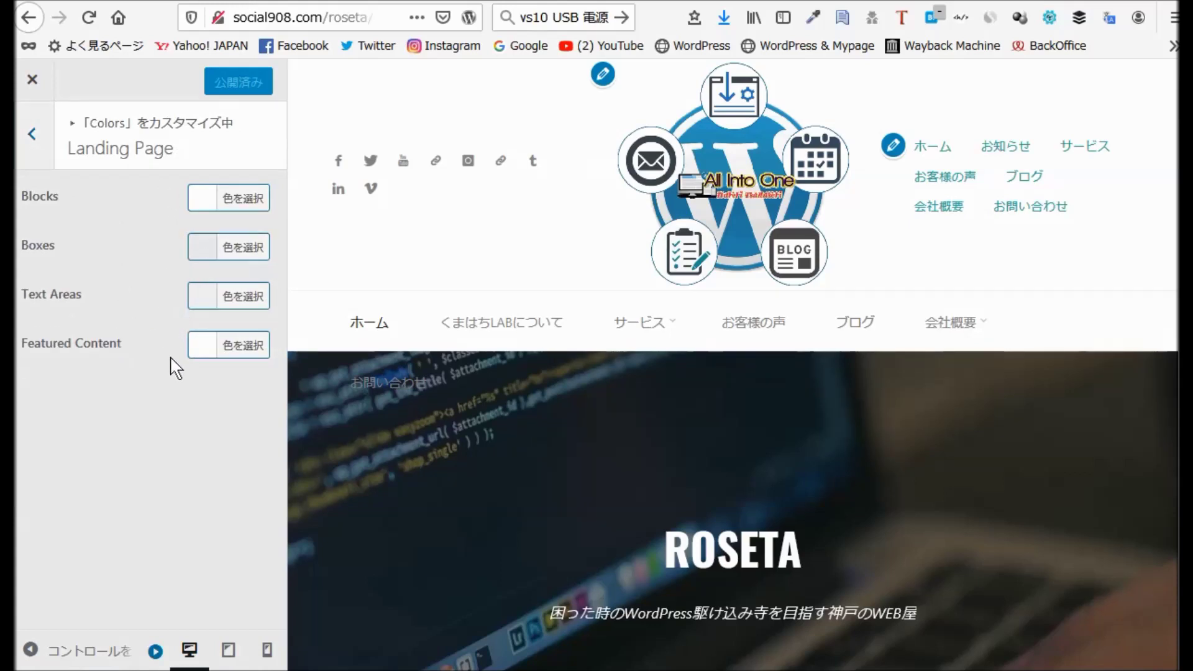
click(32, 133)
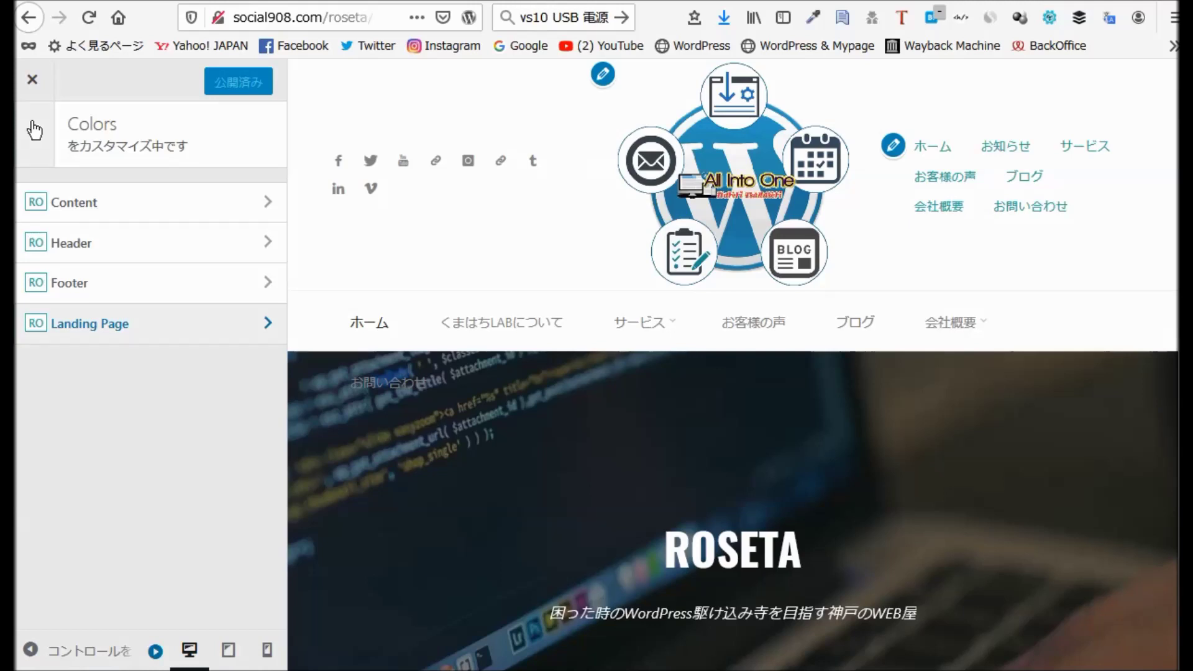
click(34, 131)
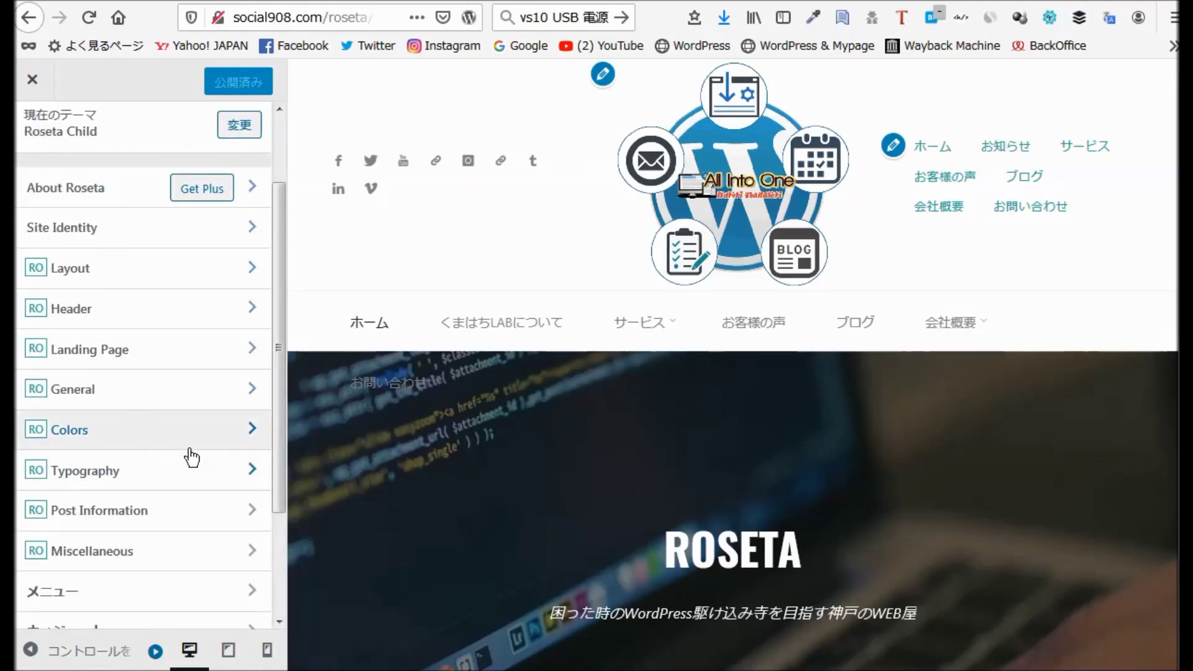
Review the General Font size, weight, line height and spacing options under Typography, and leave the Typography settings.
click(106, 482)
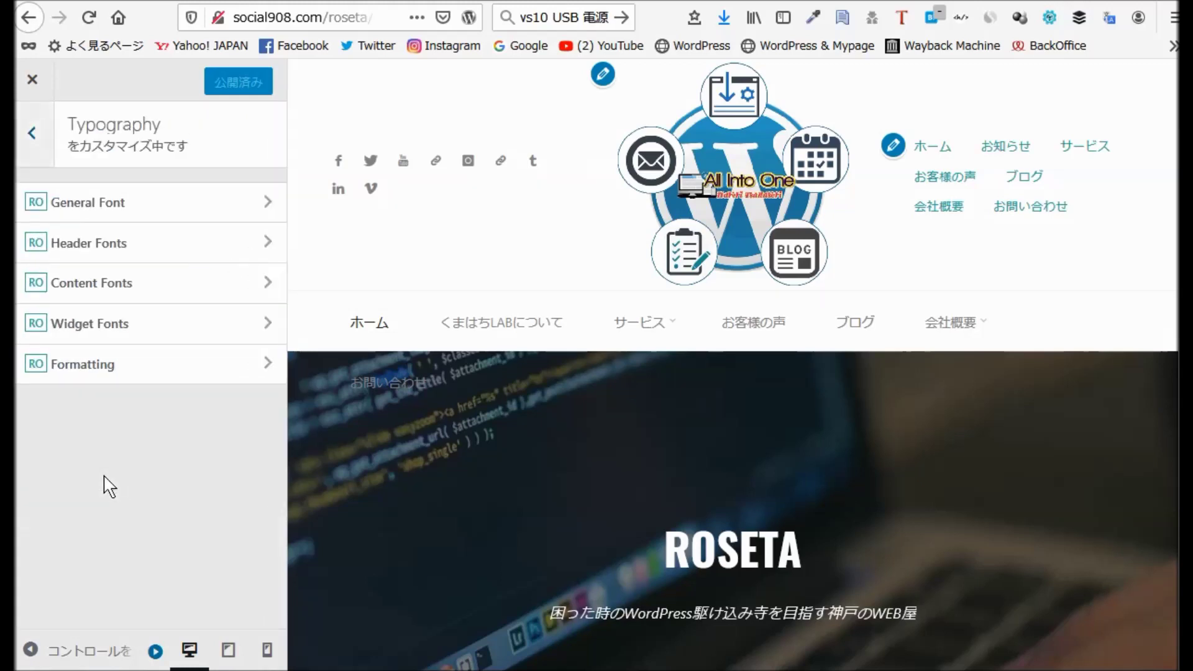
click(128, 203)
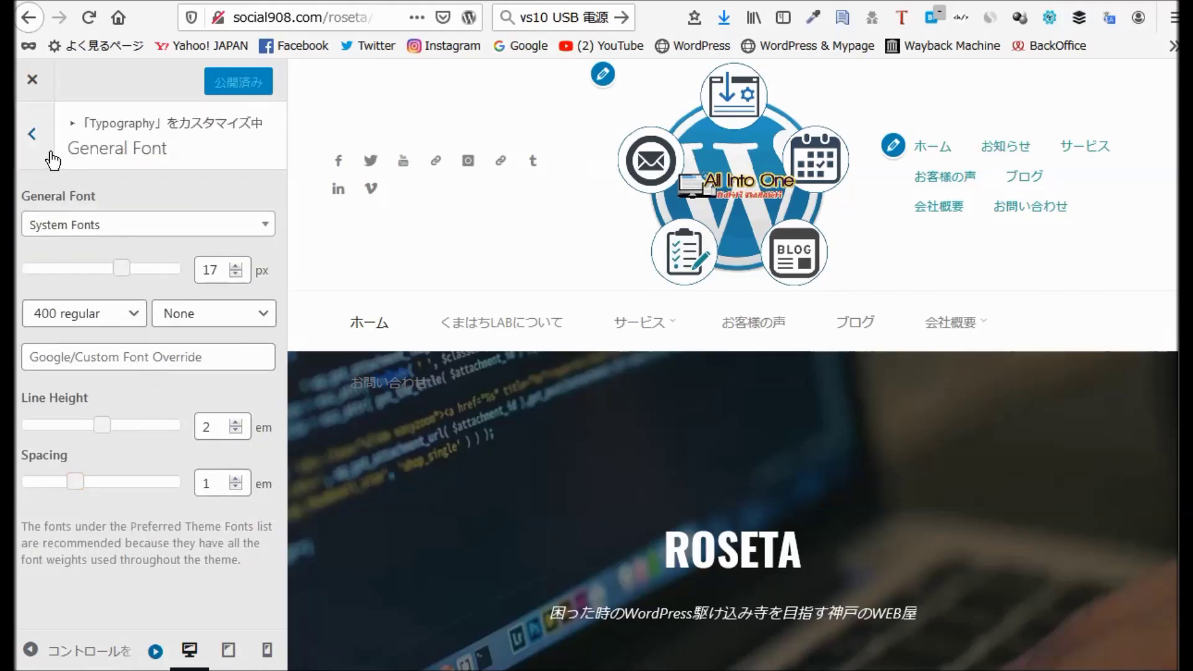
click(33, 134)
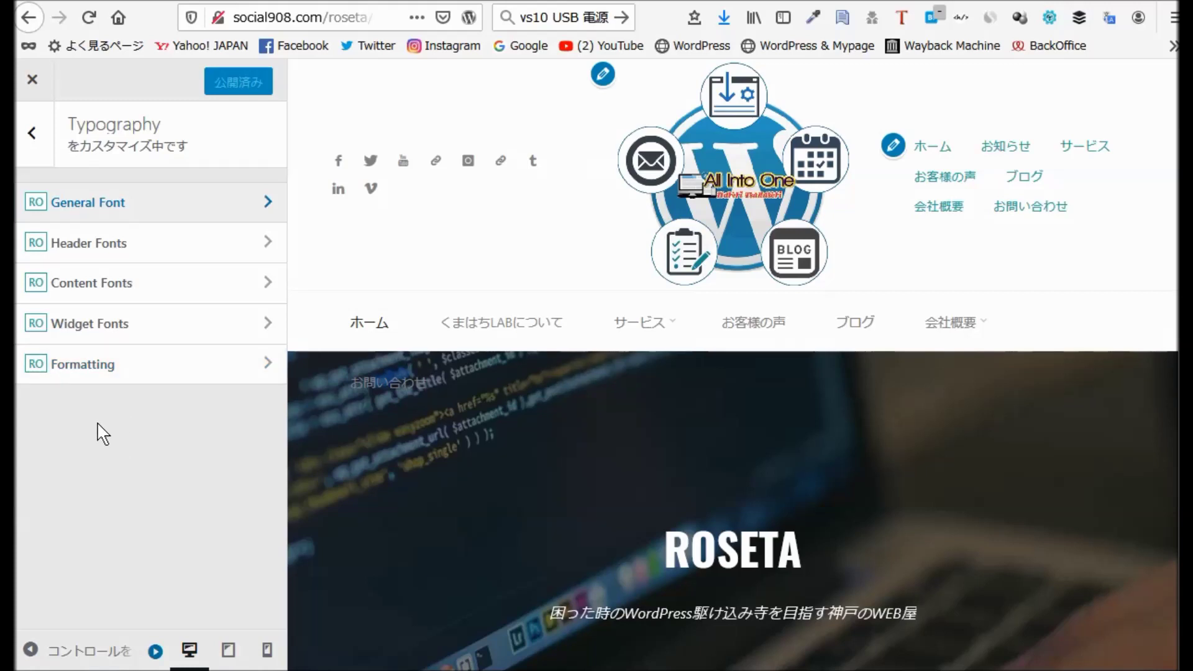
click(32, 129)
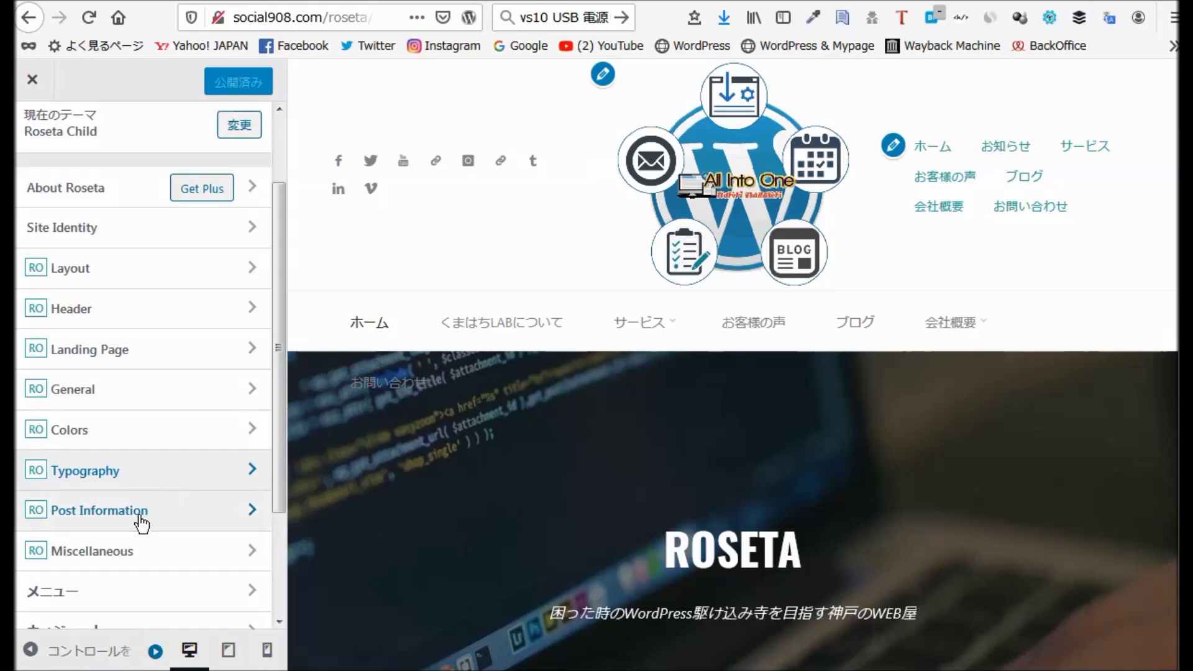
Review the Featured Image options for height, behaviour and crop position under Post Information, and return to its sections.
click(94, 514)
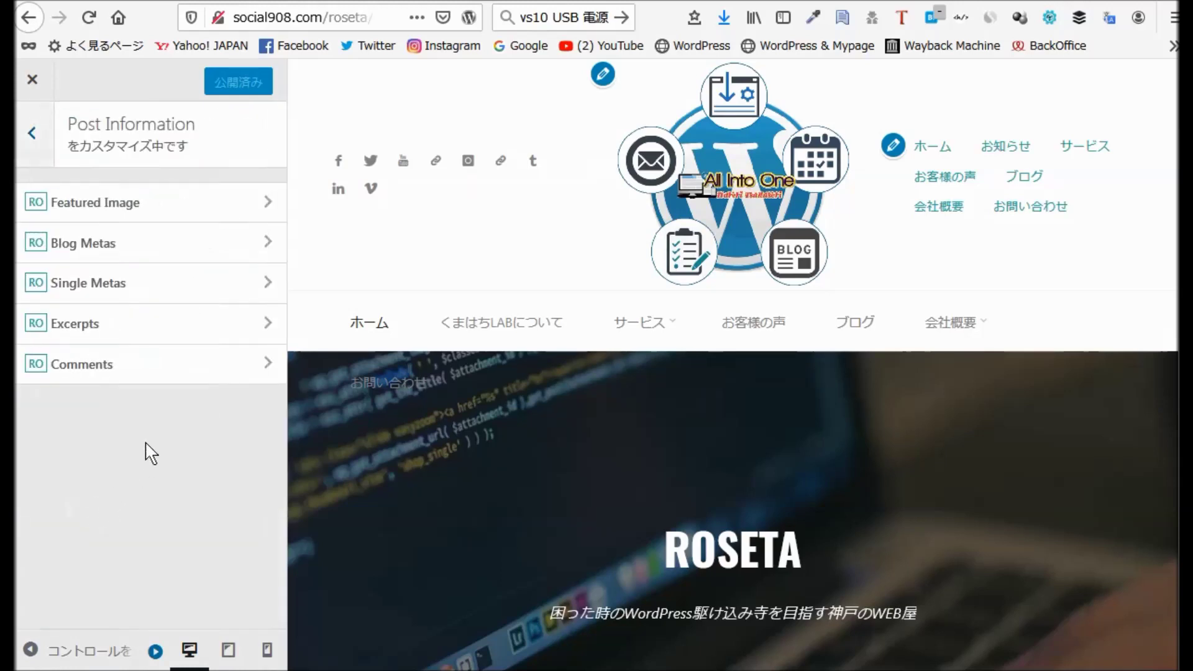
click(107, 207)
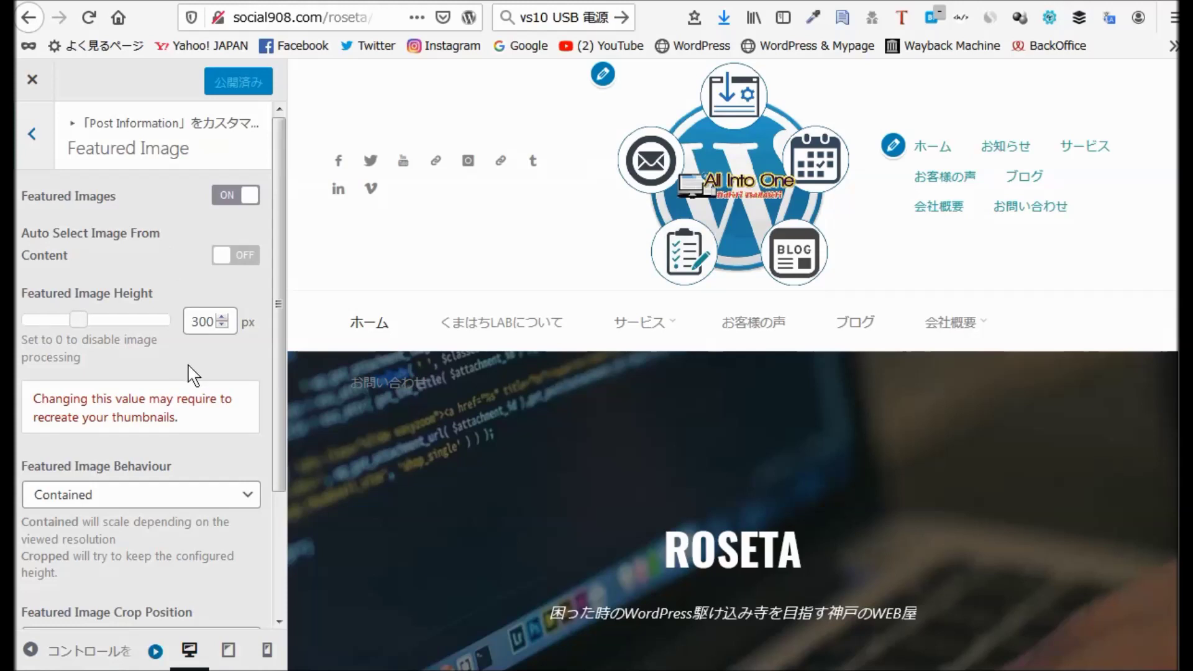
scroll(185, 376, down, 4)
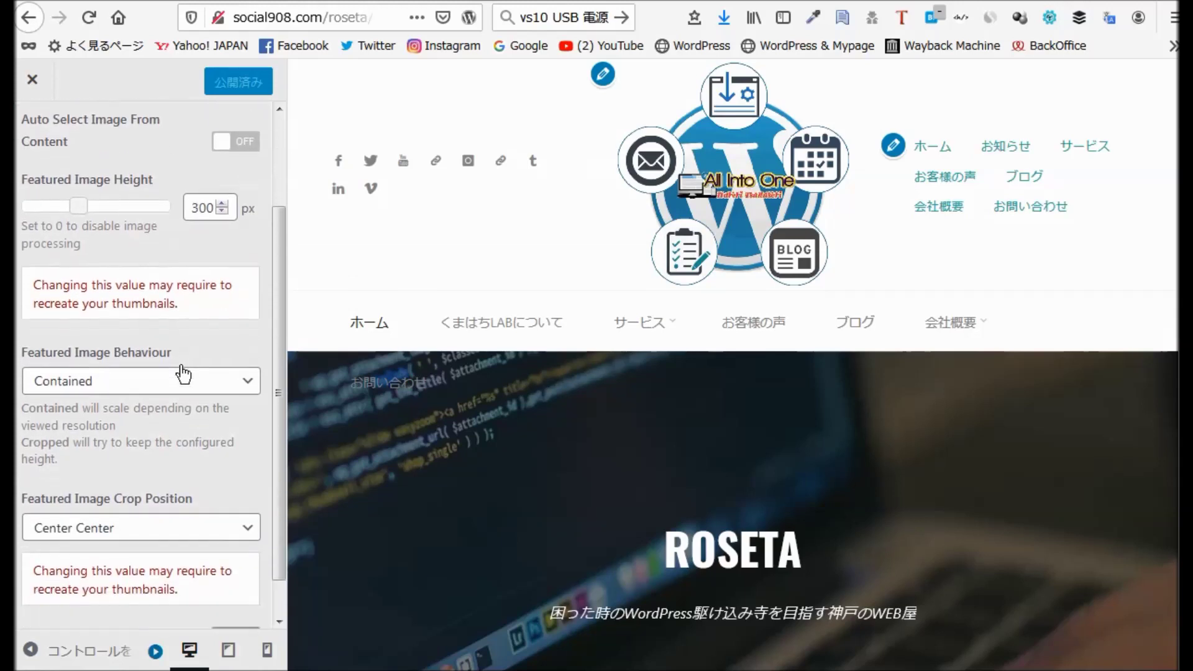
scroll(180, 367, up, 4)
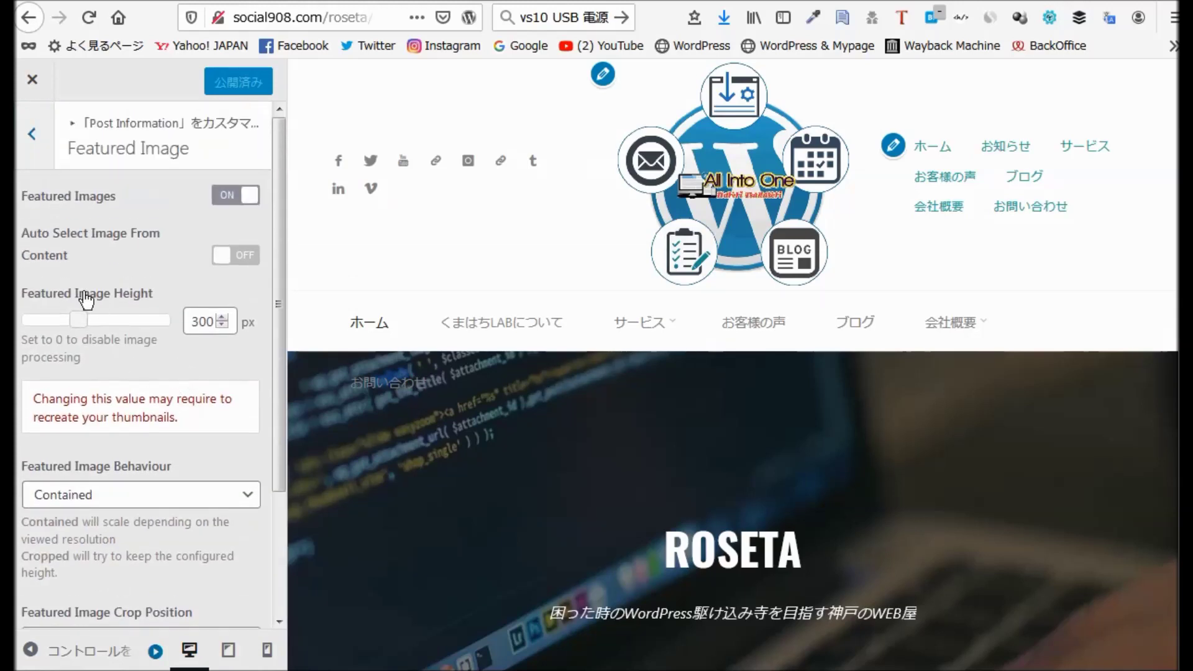
click(35, 135)
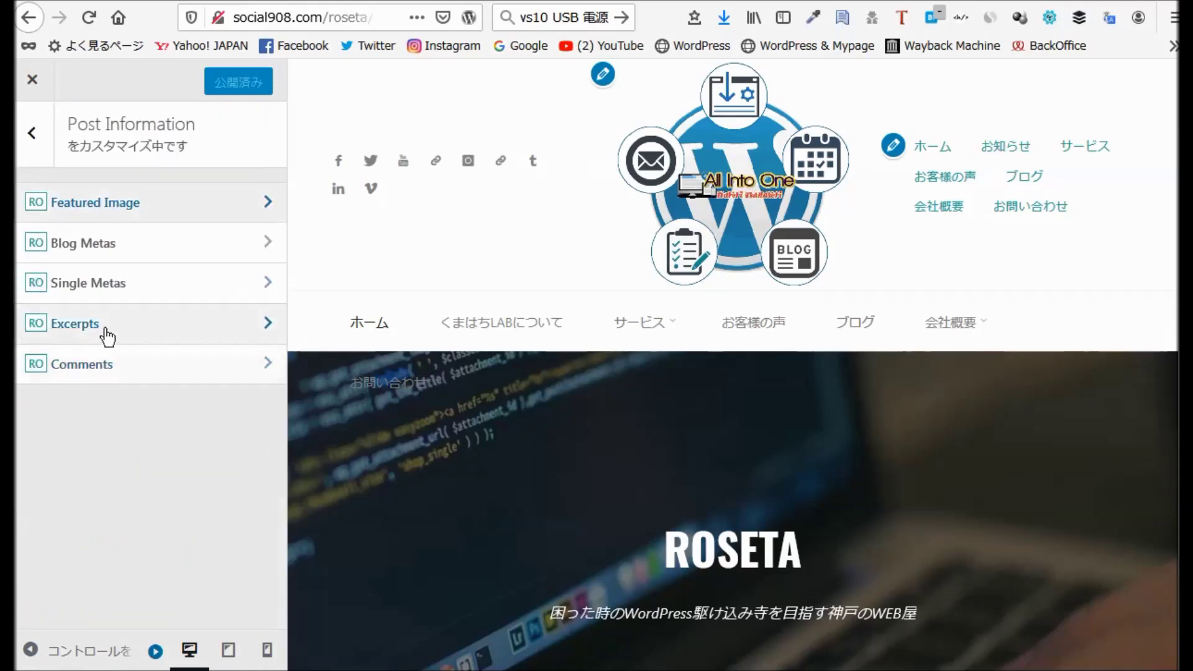
In Blog Metas, enable Display Time and Display Tags, and disable Display Author and Display Comments.
click(115, 251)
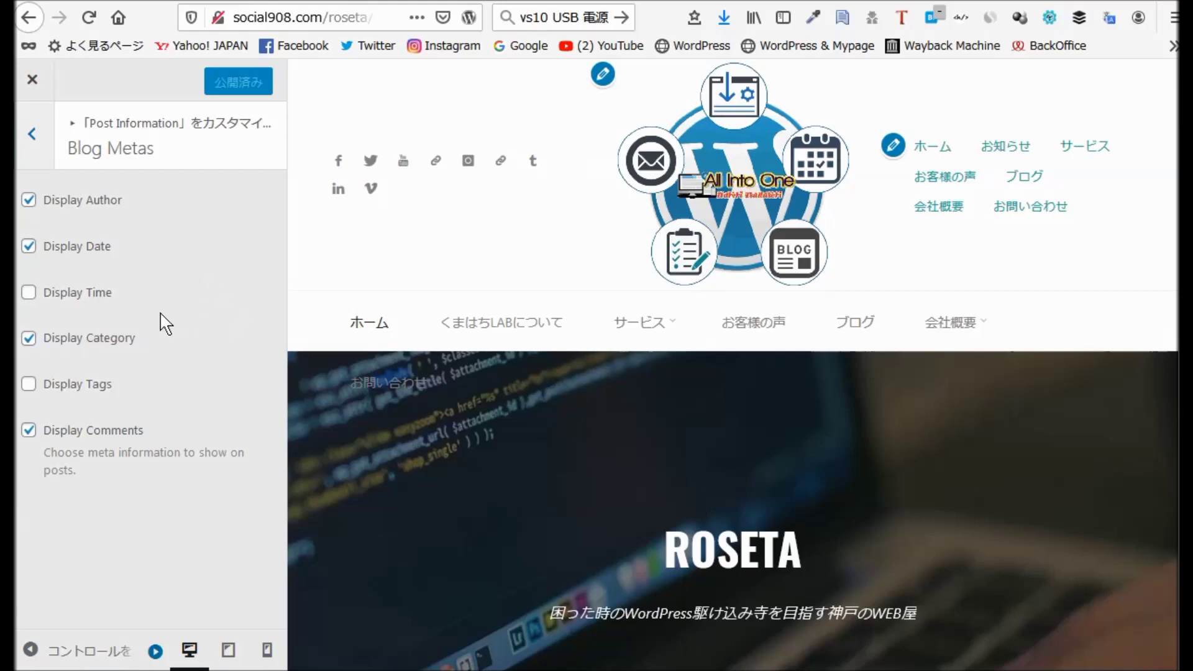
click(29, 292)
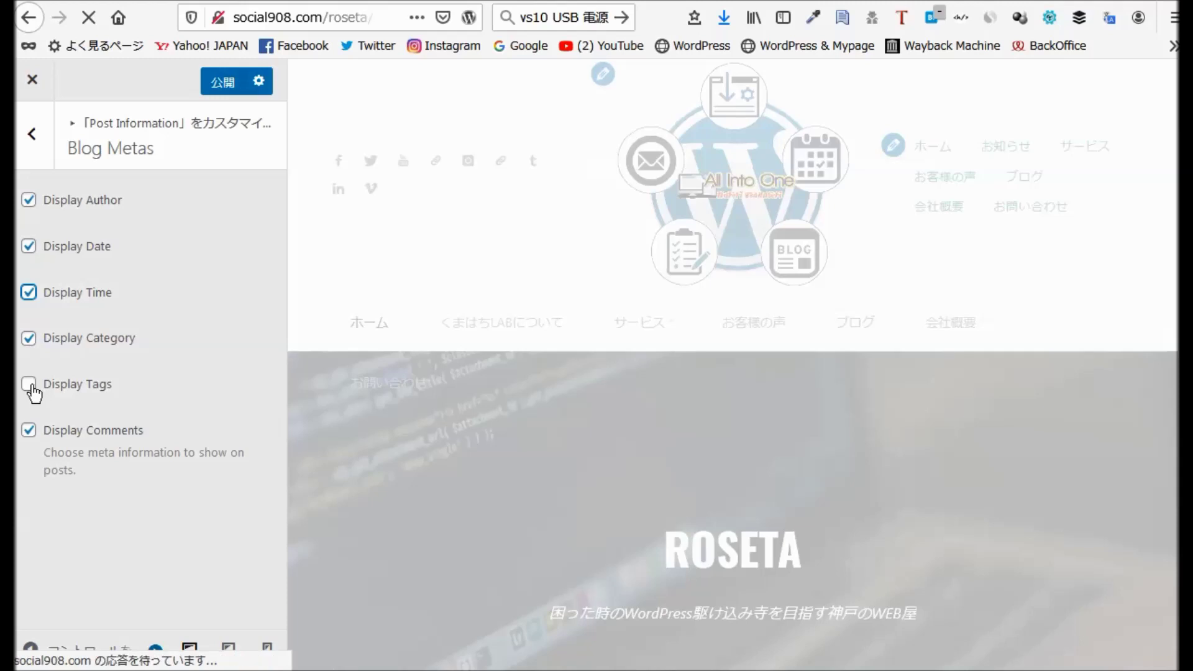
click(46, 382)
click(33, 203)
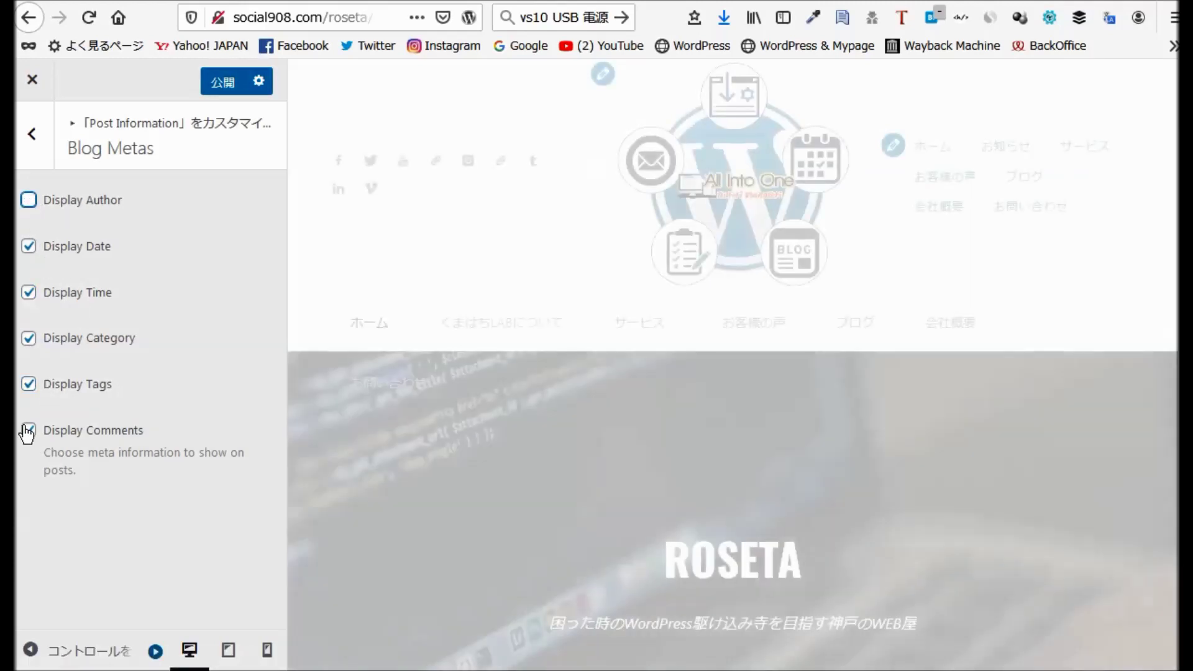
click(28, 429)
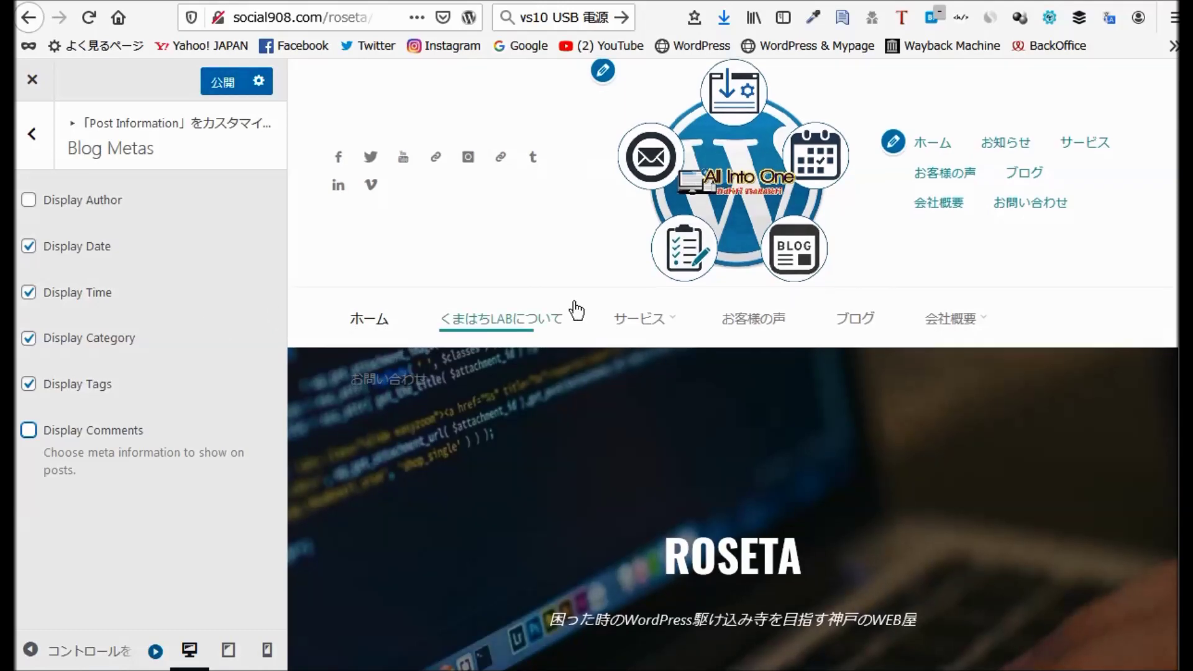
Compare the previewed posts' meta details with the author shown, disable Display Author again, and publish the Blog Metas changes.
scroll(579, 304, down, 5)
scroll(581, 304, down, 2)
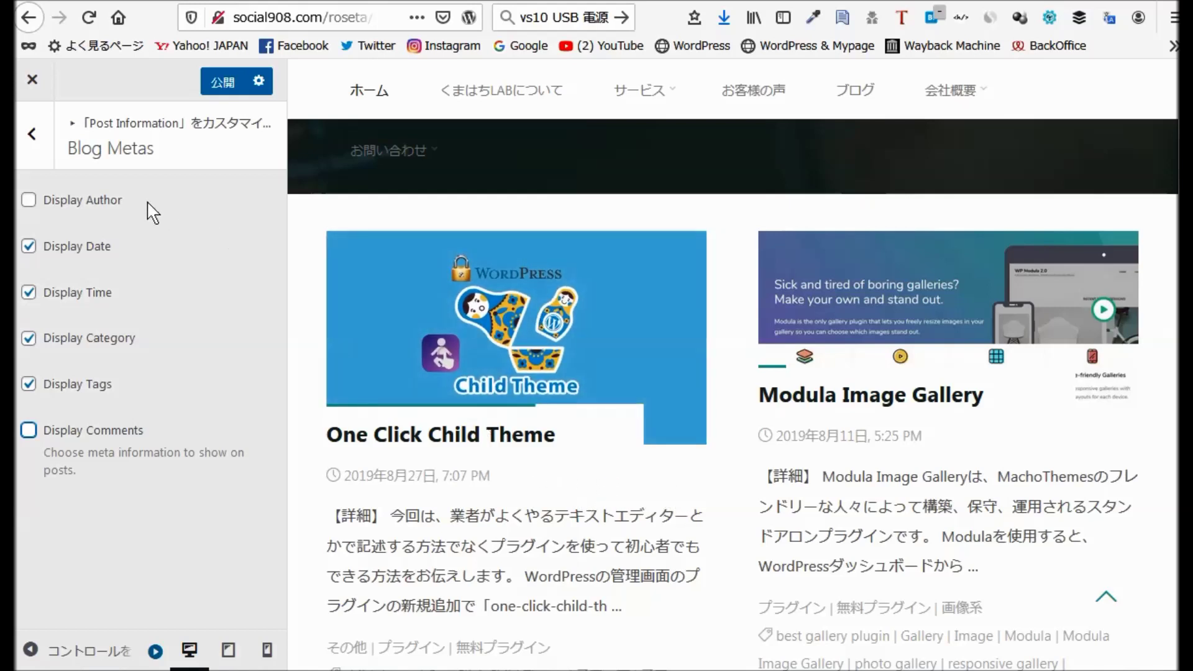
click(30, 203)
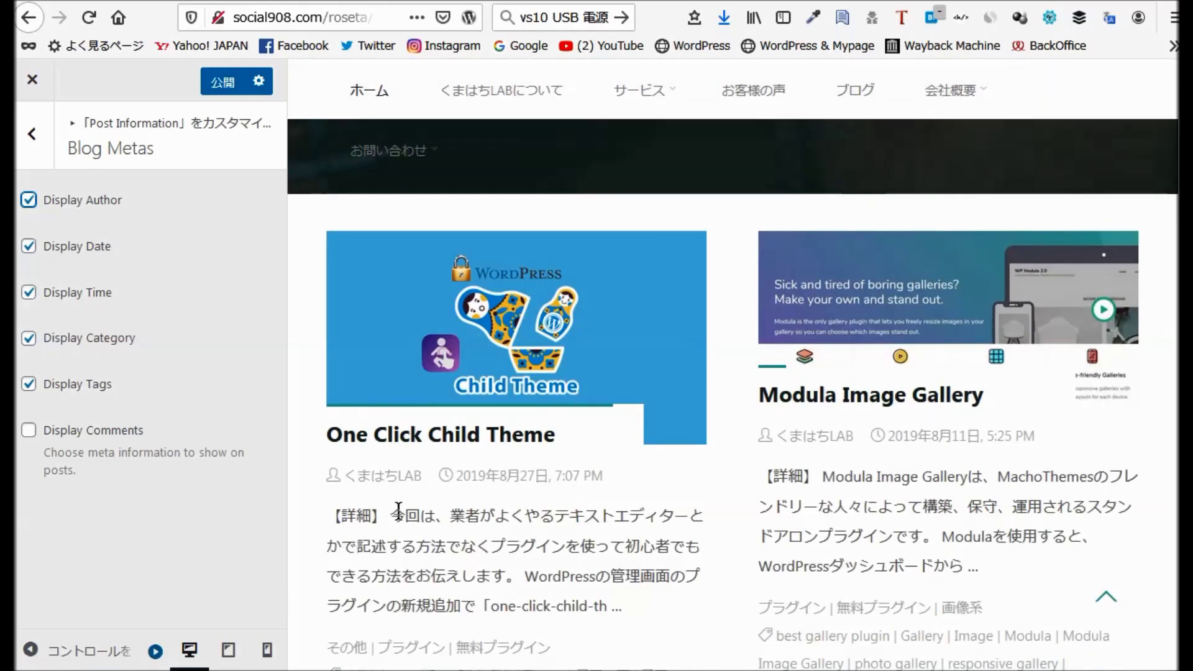
click(34, 207)
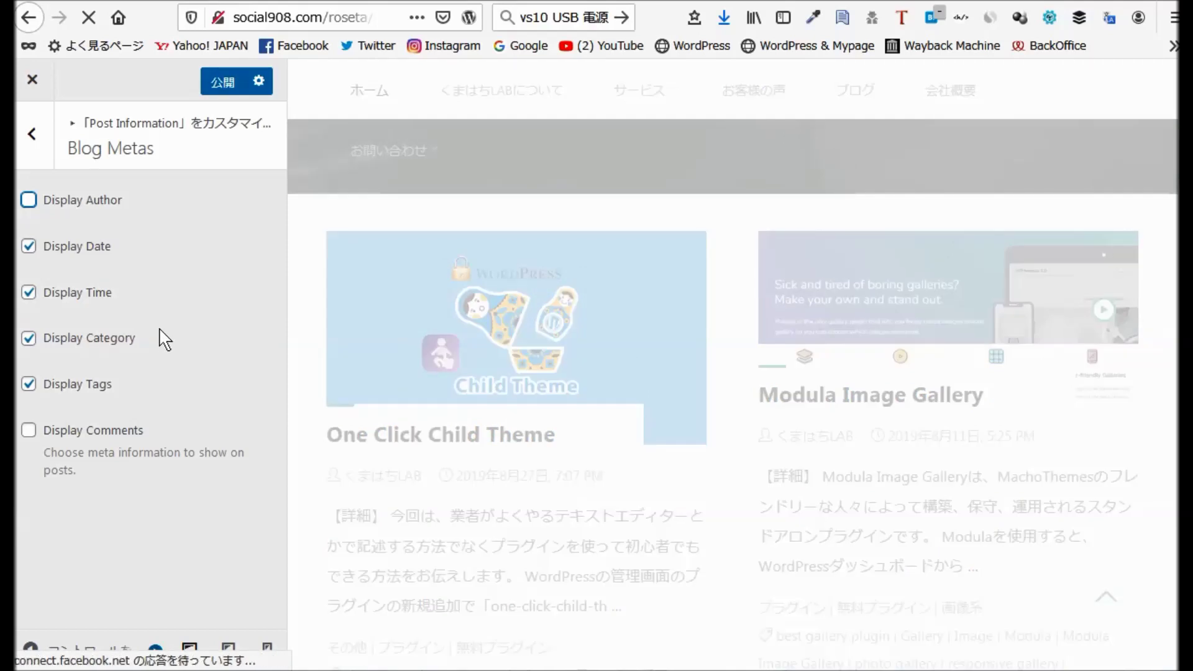
click(217, 82)
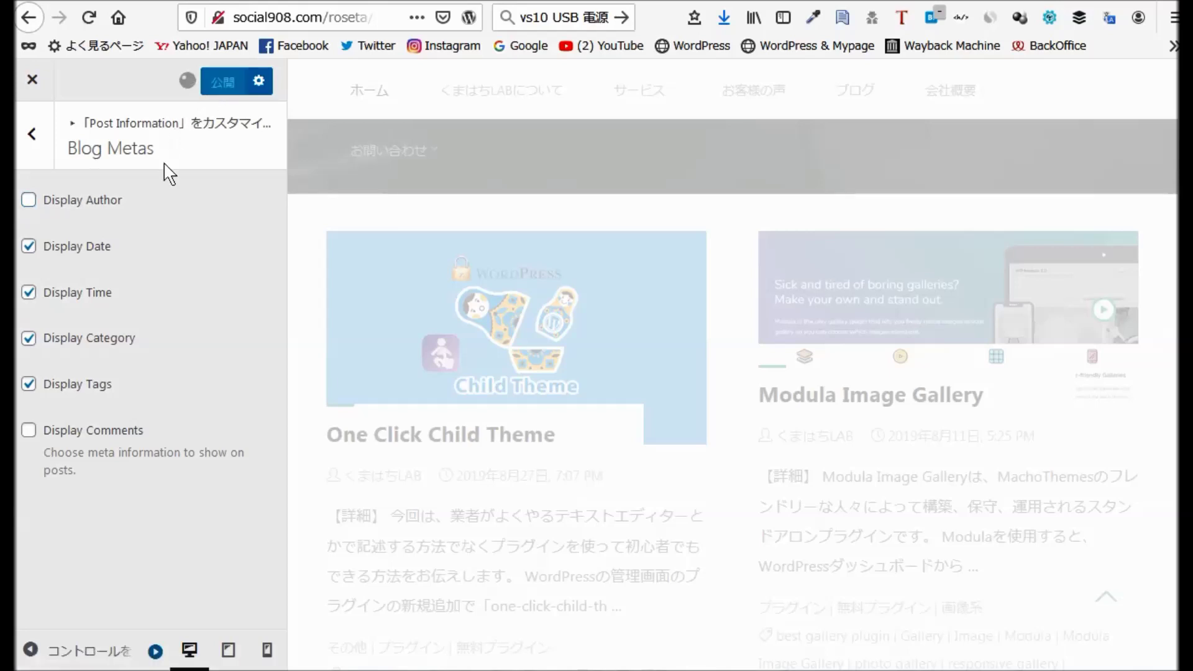
click(33, 134)
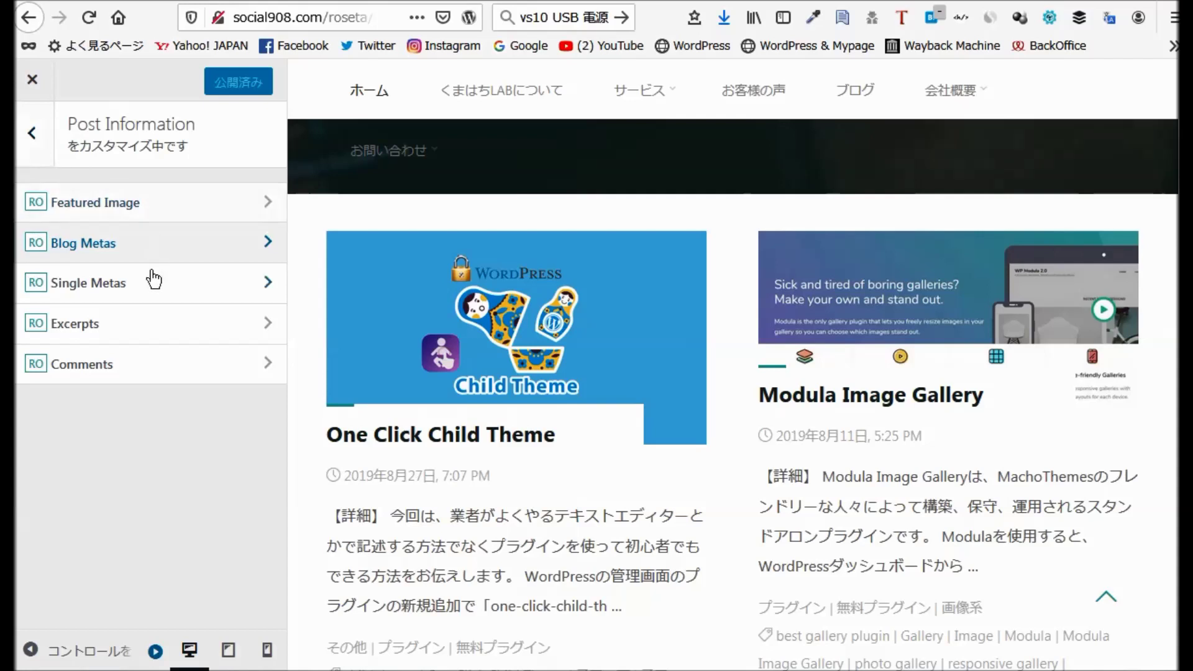
In Single Metas, disable Display Author and enable Display Time, publish the change, and return to the Post Information sections.
click(99, 291)
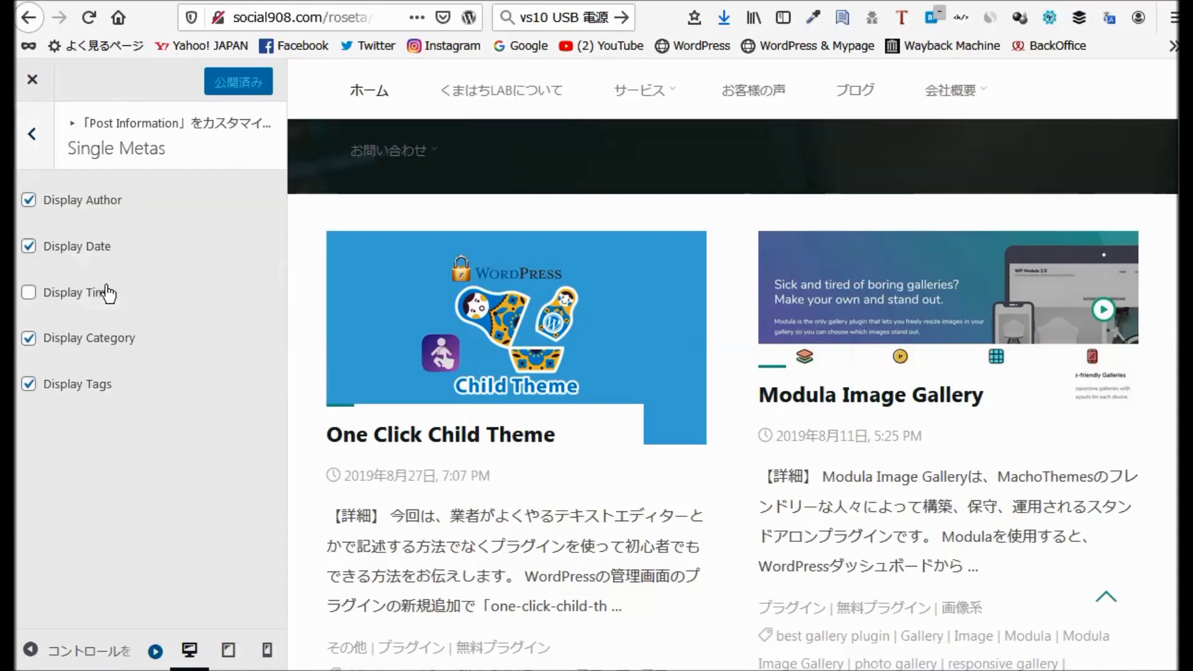
click(30, 200)
click(29, 293)
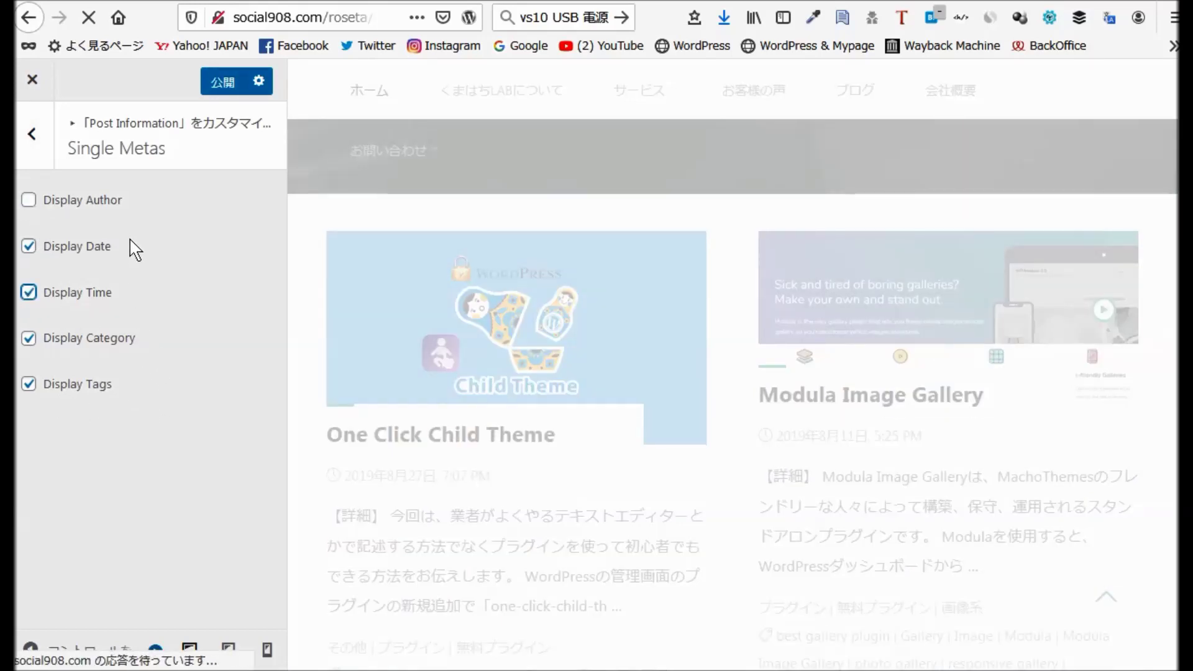
click(221, 79)
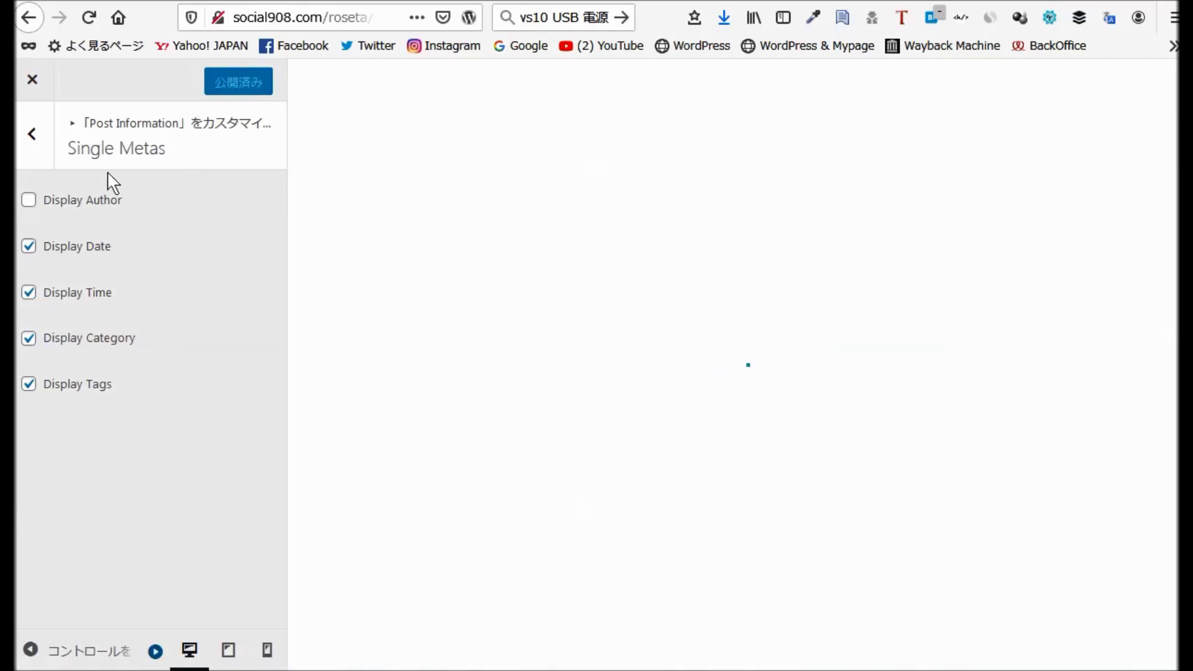
click(29, 134)
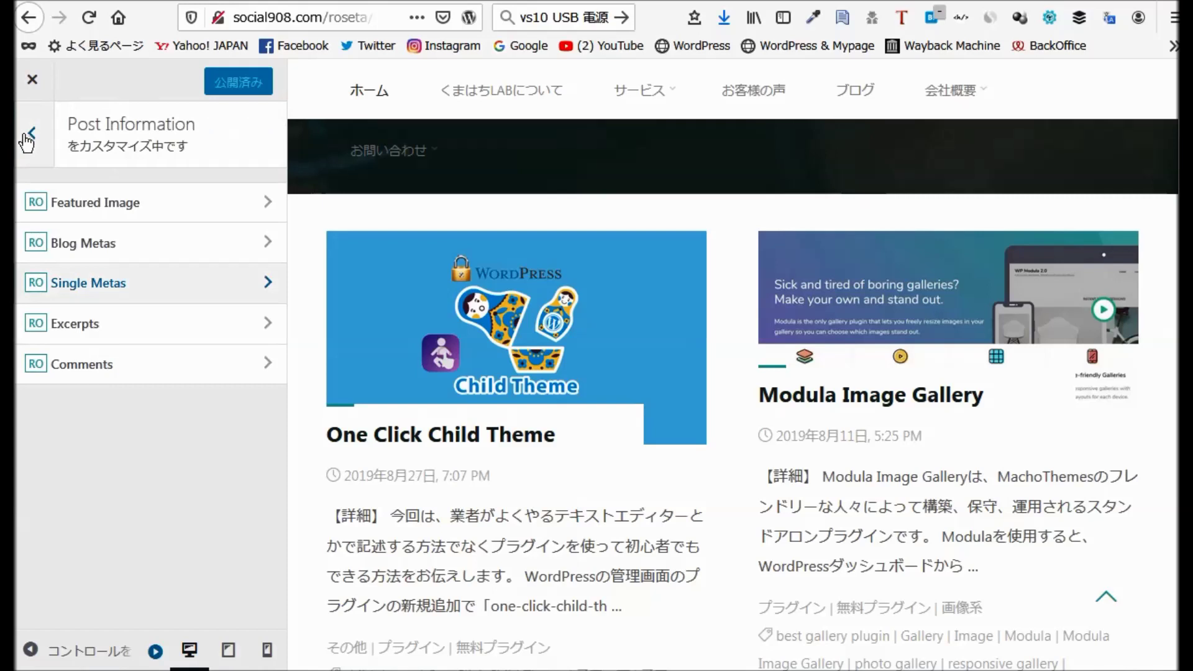
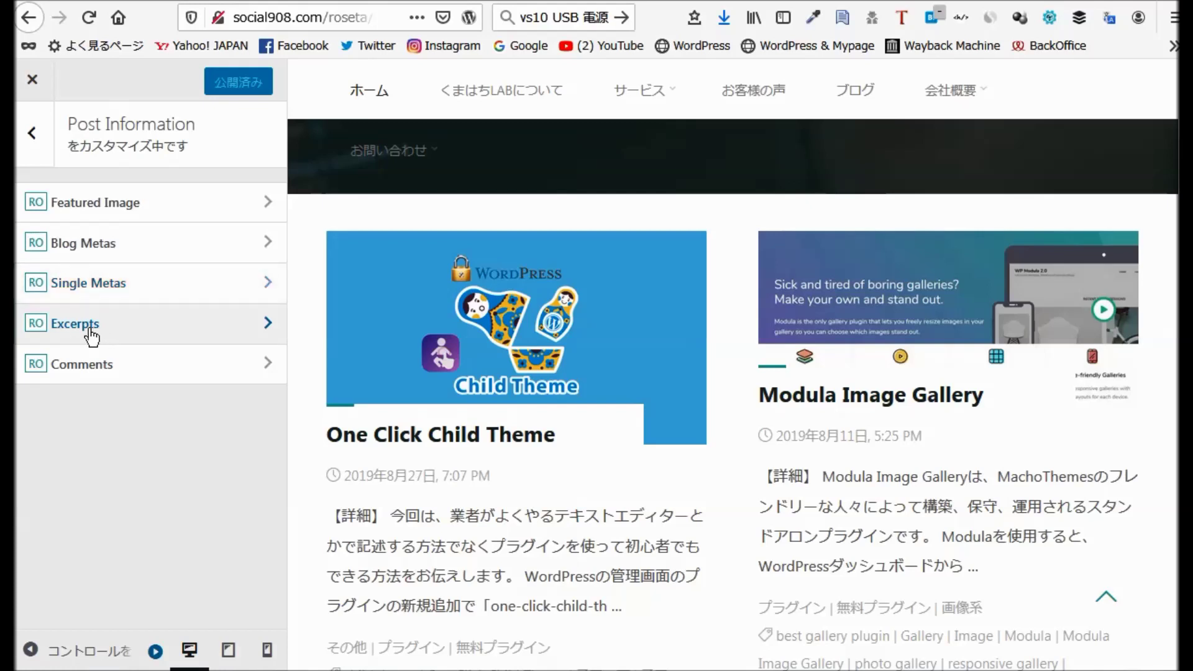
Open the Excerpts settings and review the Standard Posts On Homepage options against the previewed posts.
click(89, 332)
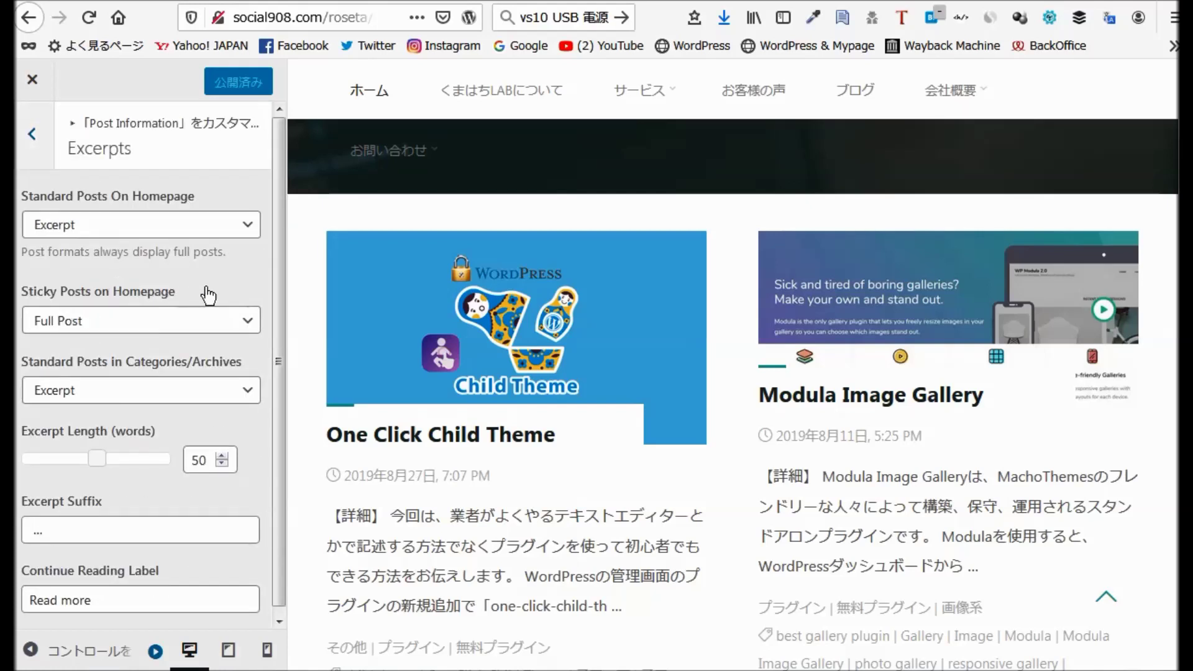
click(254, 235)
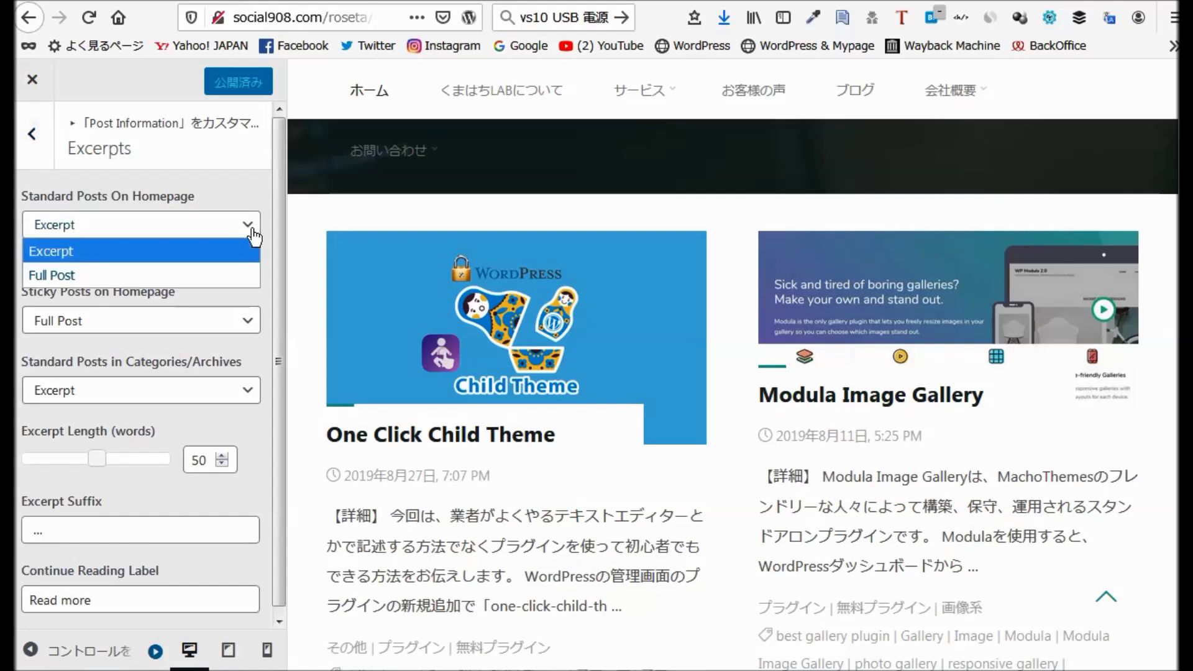
click(253, 235)
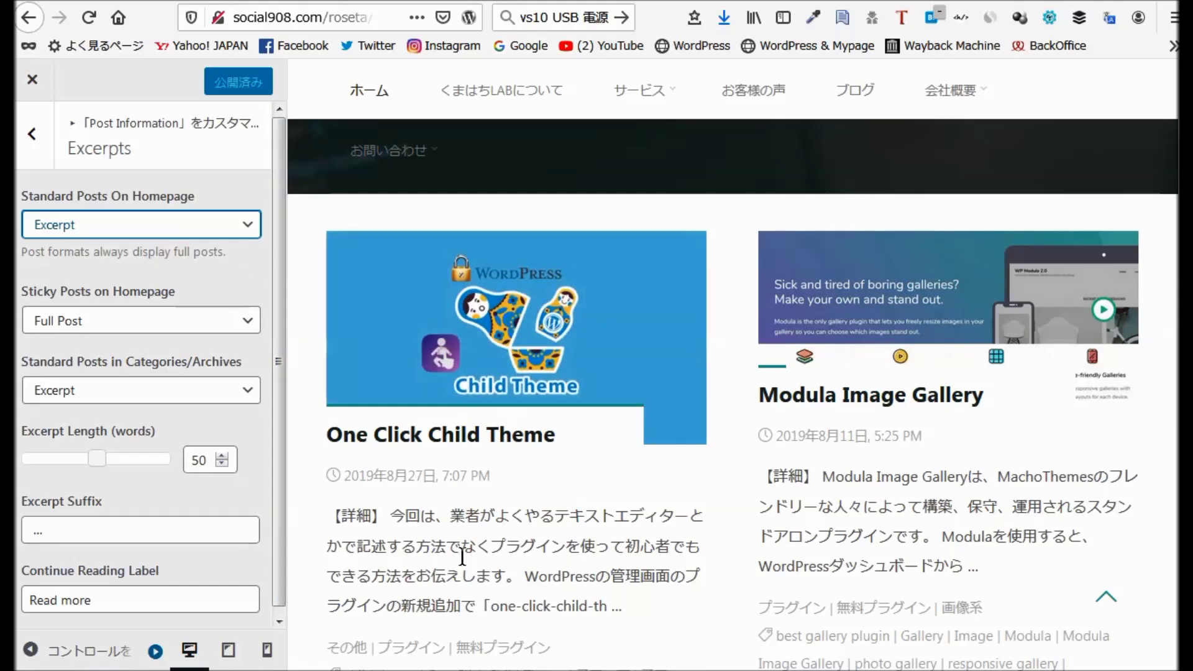
scroll(449, 500, down, 5)
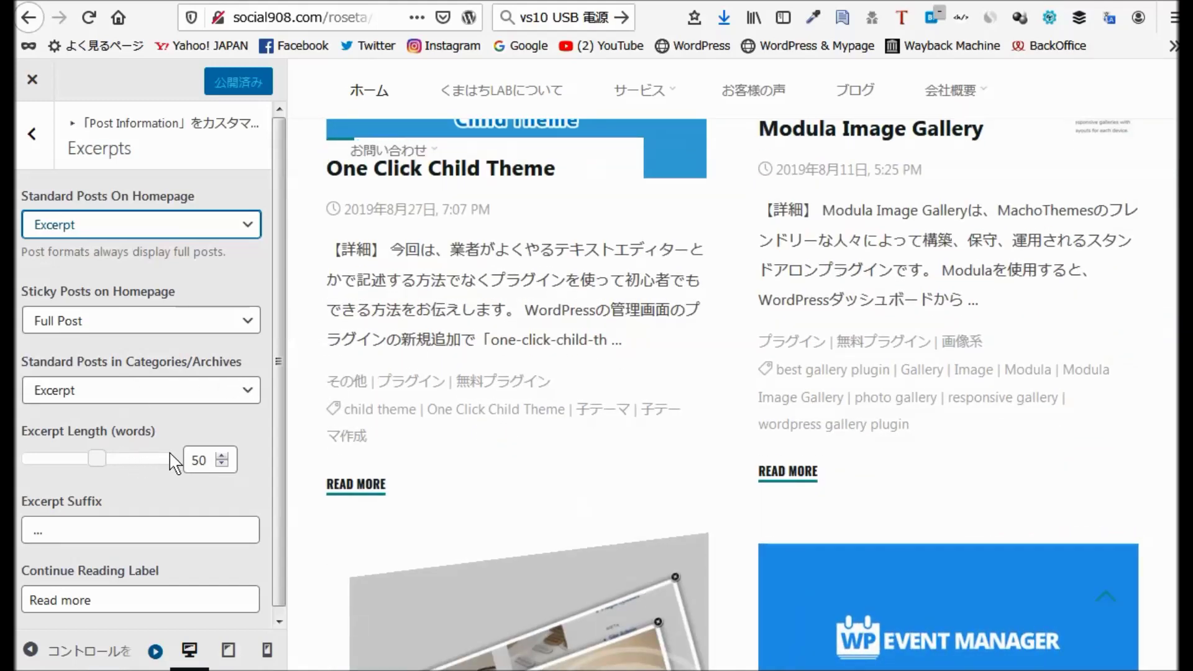
scroll(176, 472, down, 1)
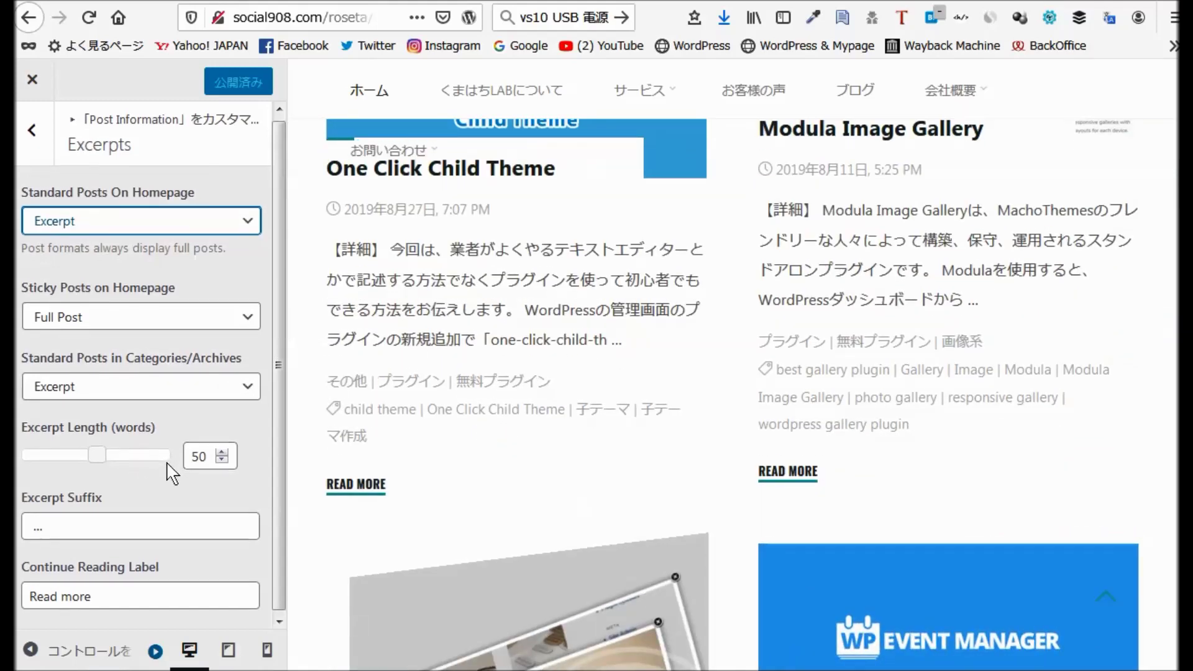
Change the Continue Reading Label to 続きを読む, publish the change, and return to the Post Information sections.
click(113, 595)
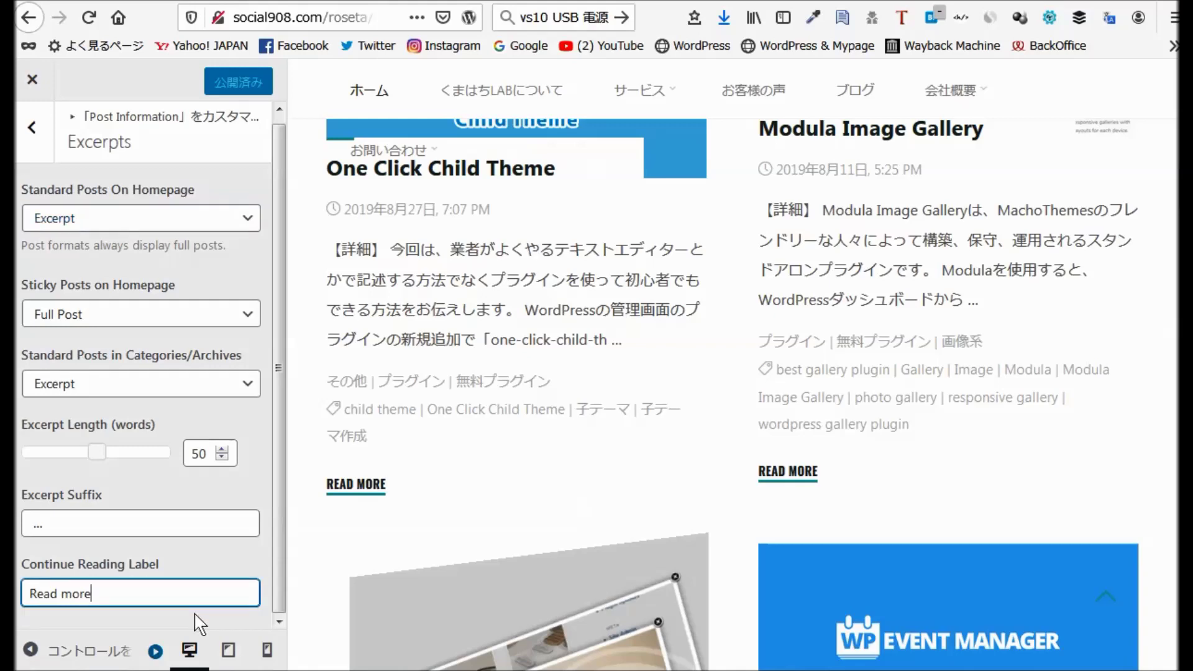
key(BackSpace)
key(BackSpace)
key(BackSpace)
key(BackSpace)
key(BackSpace)
key(BackSpace)
key(BackSpace)
key(BackSpace)
key(BackSpace)
text(tsudukiwo)
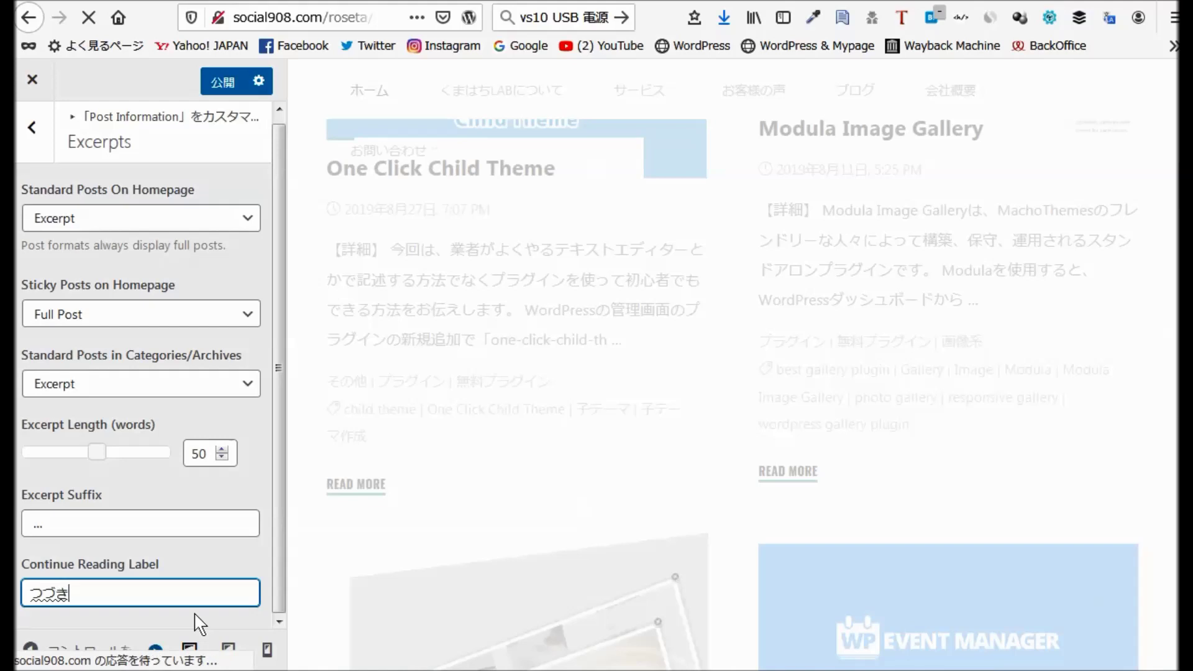
text(yomimu)
key(space)
key(Return)
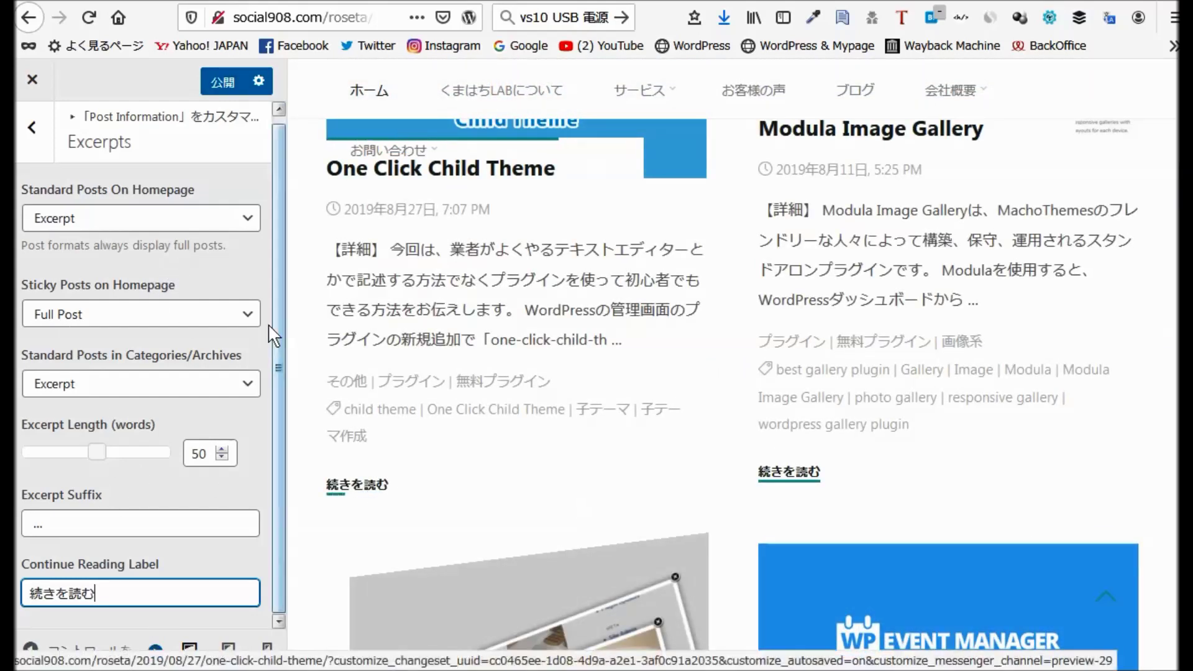
click(221, 81)
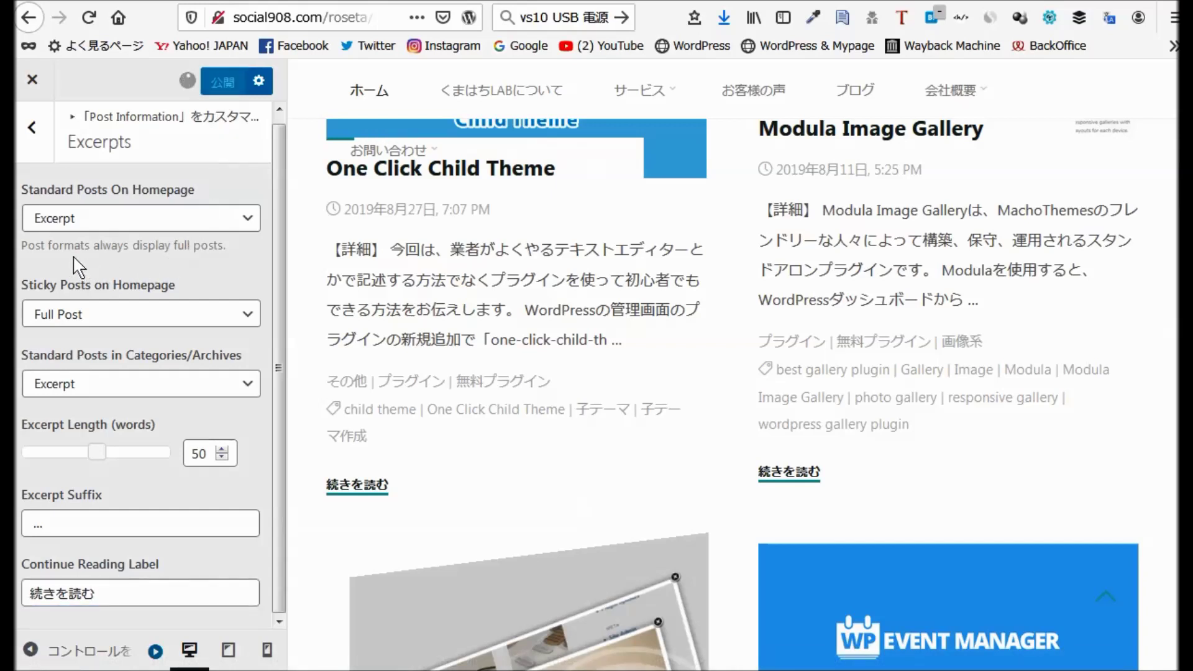
click(31, 129)
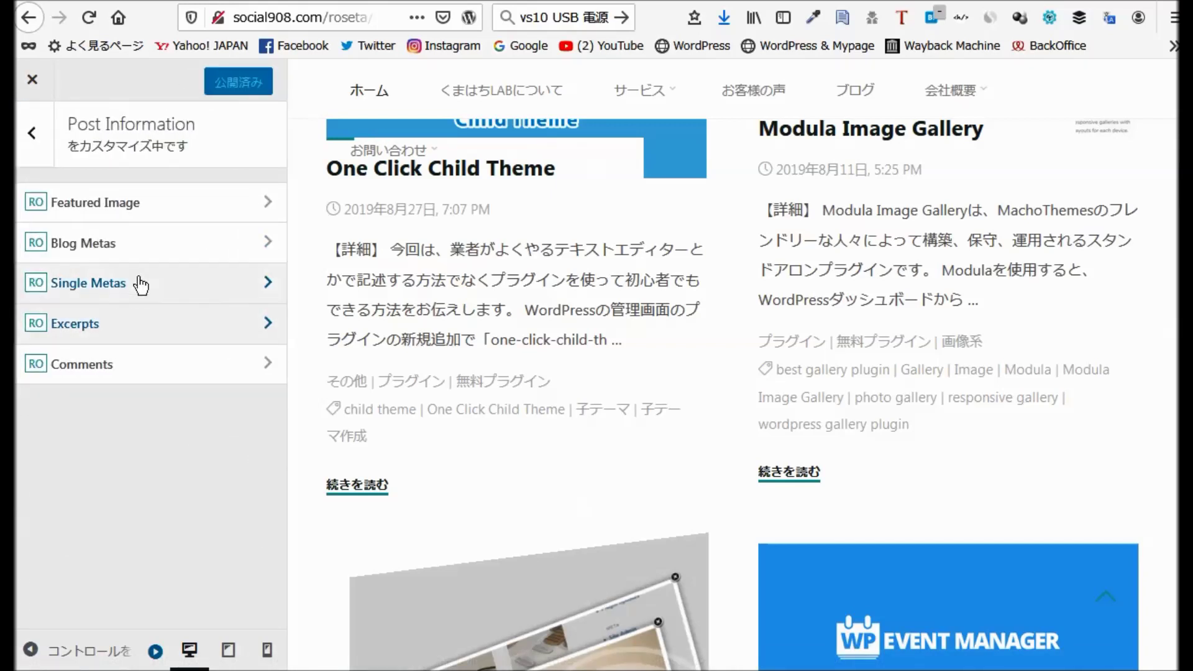
Review the Comments options under Post Information and return to the main customizer sections.
click(93, 373)
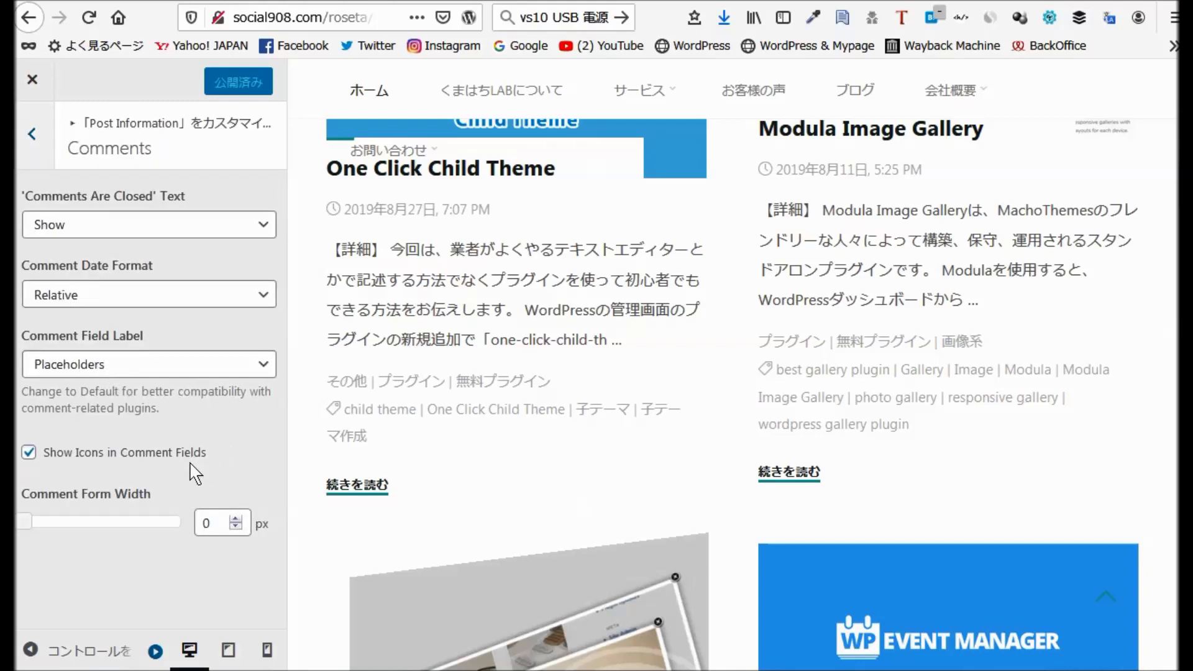
click(36, 132)
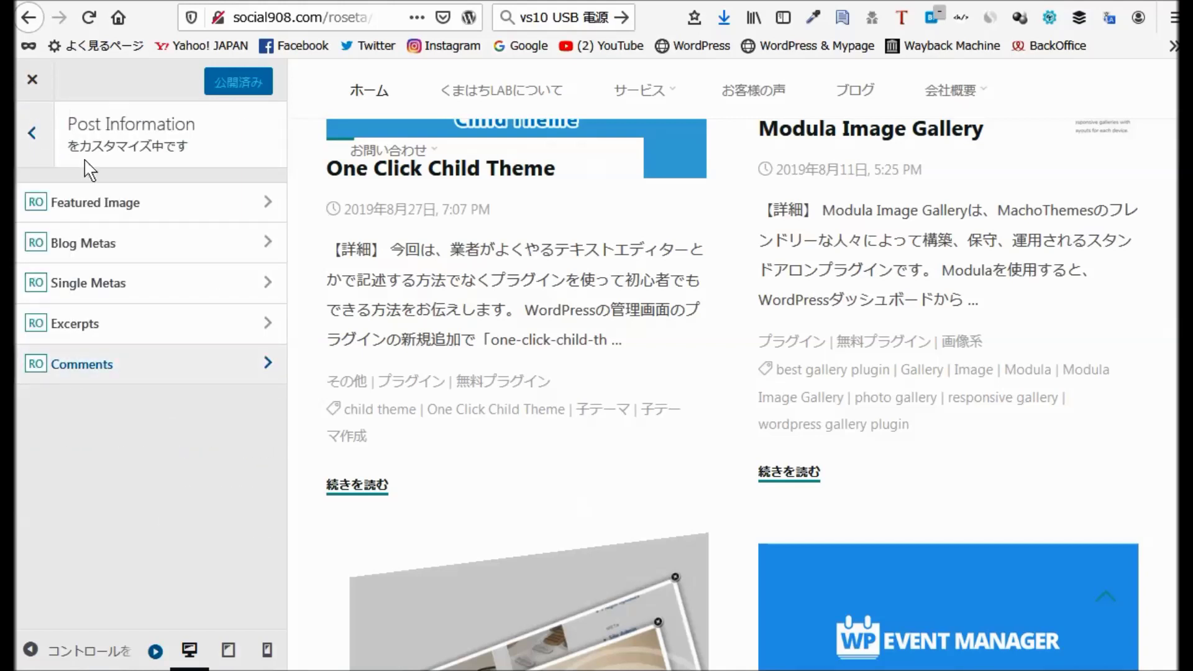
click(36, 134)
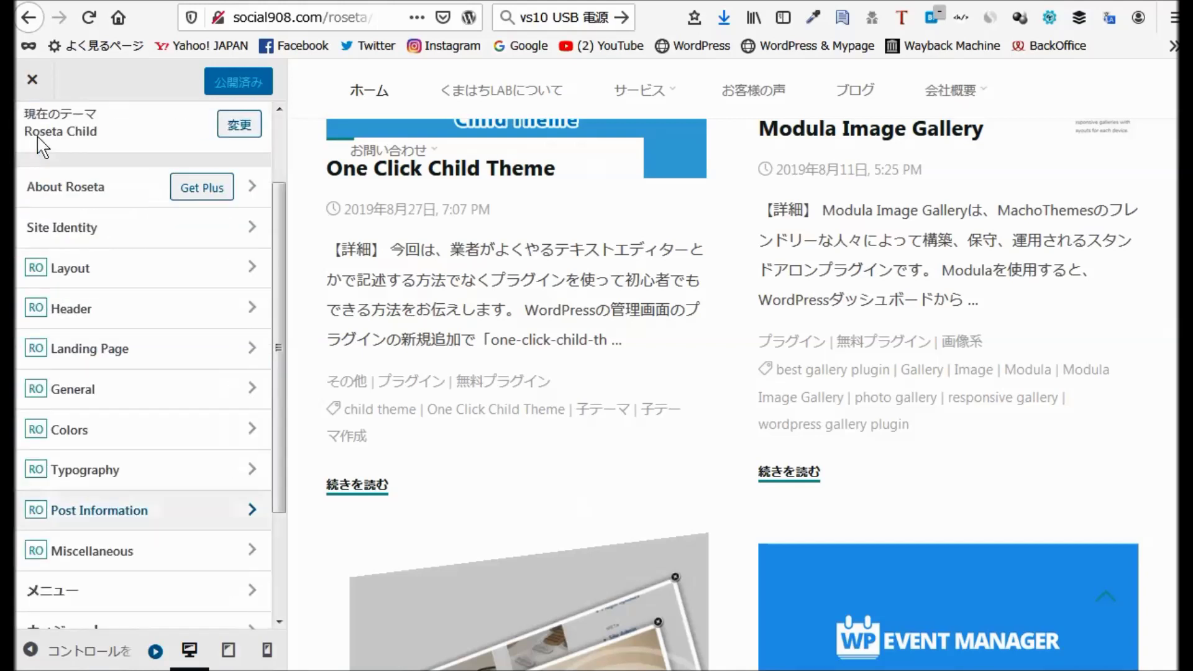
Review the Miscellaneous theme options, return to the main sections, and look over the remaining sections and the previewed homepage.
click(125, 553)
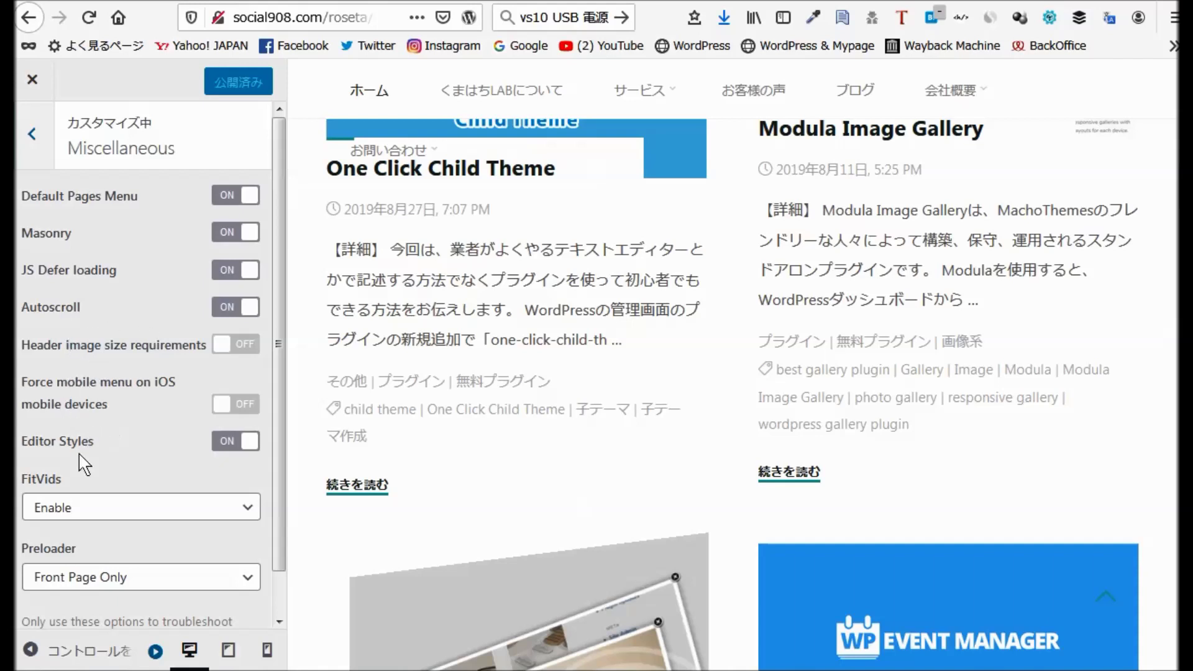
scroll(106, 471, down, 1)
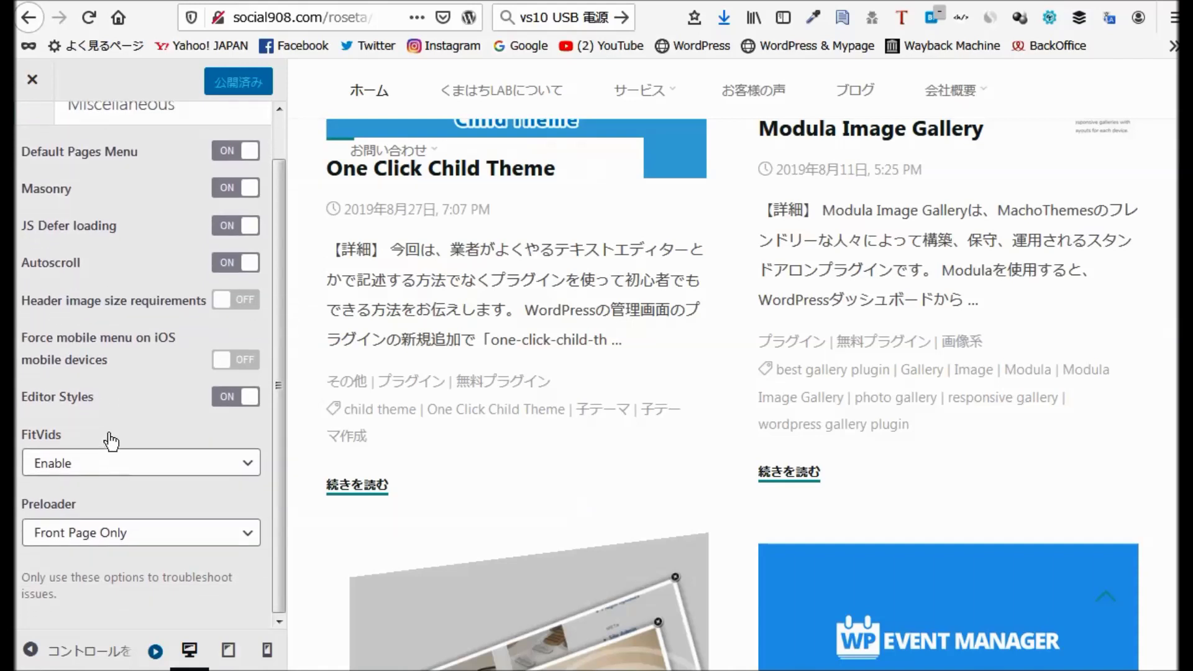
scroll(111, 442, up, 1)
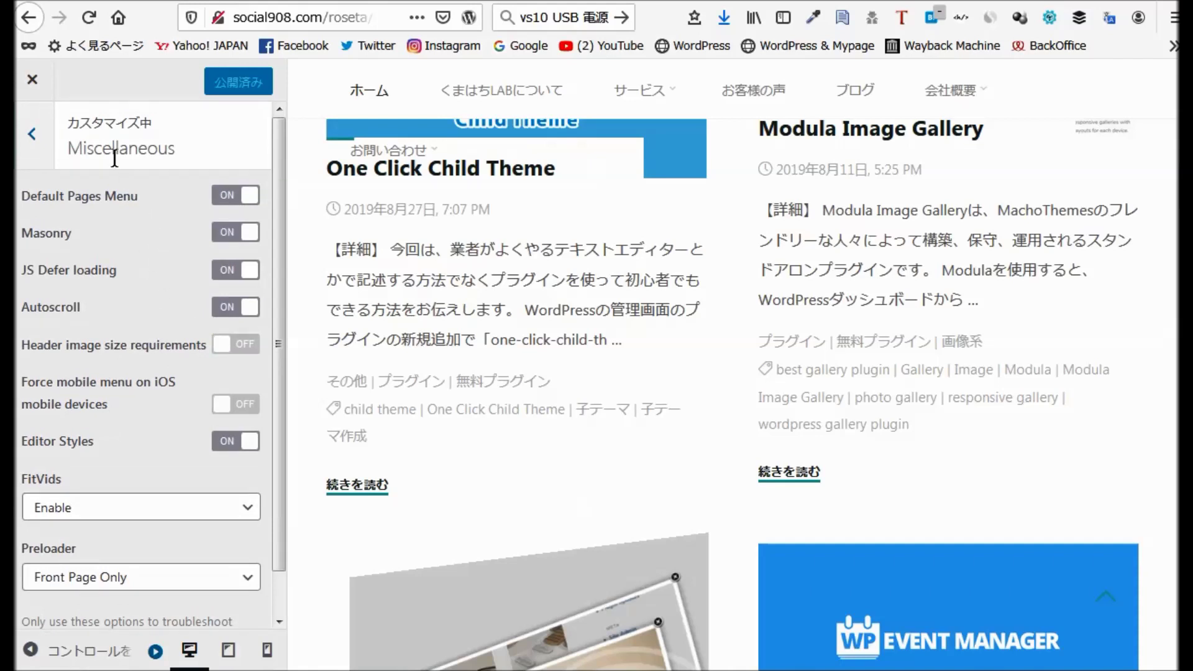
click(32, 135)
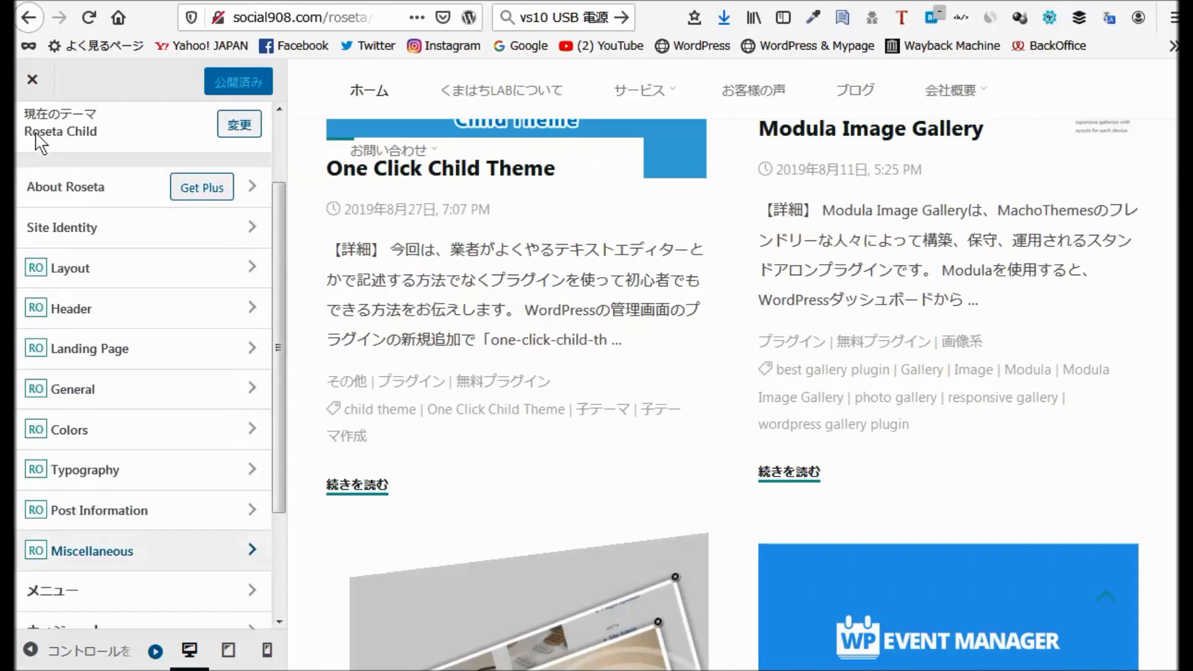
scroll(120, 290, down, 3)
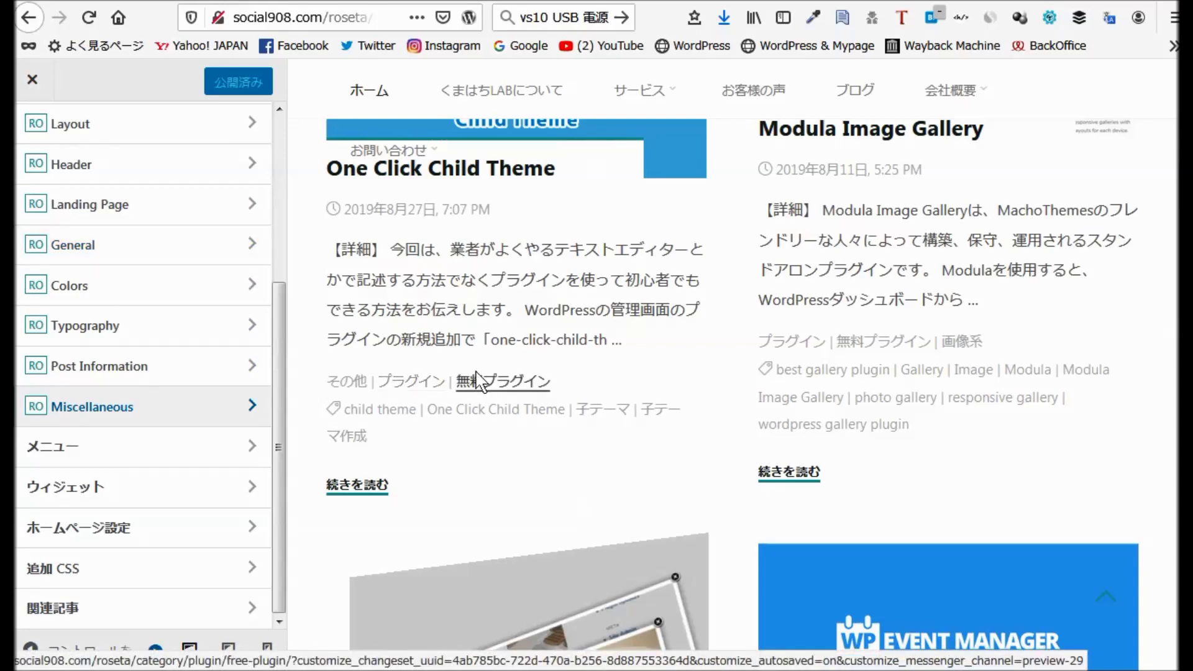
scroll(498, 404, up, 10)
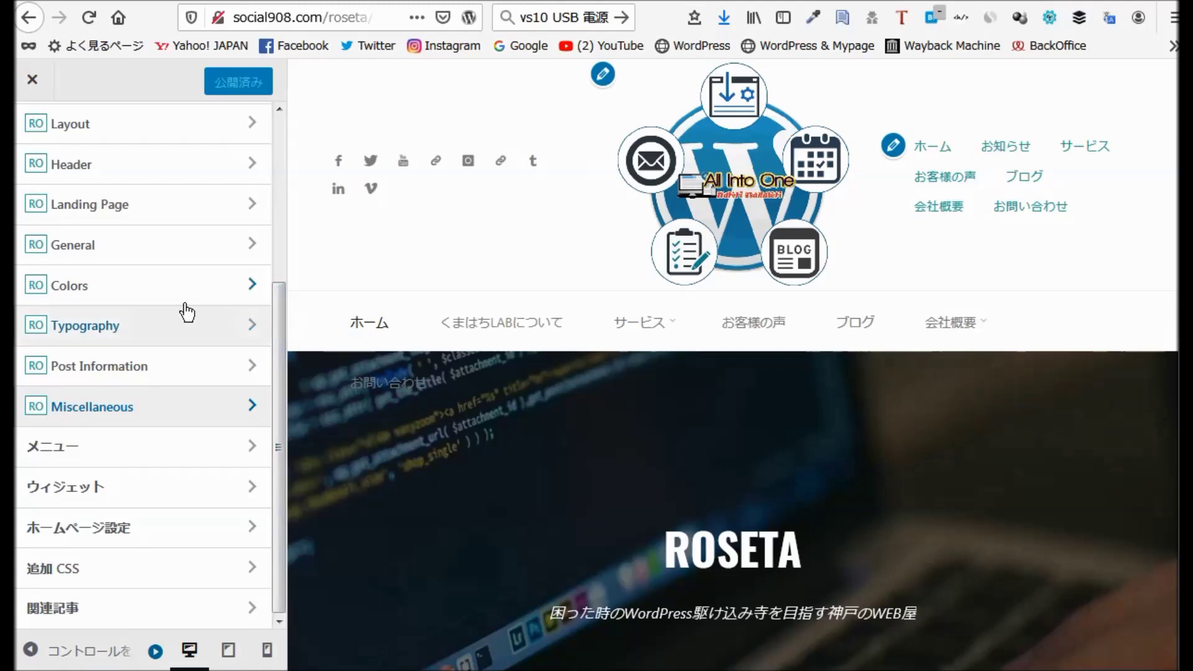
Close the Customizer and open the widget management page.
click(33, 81)
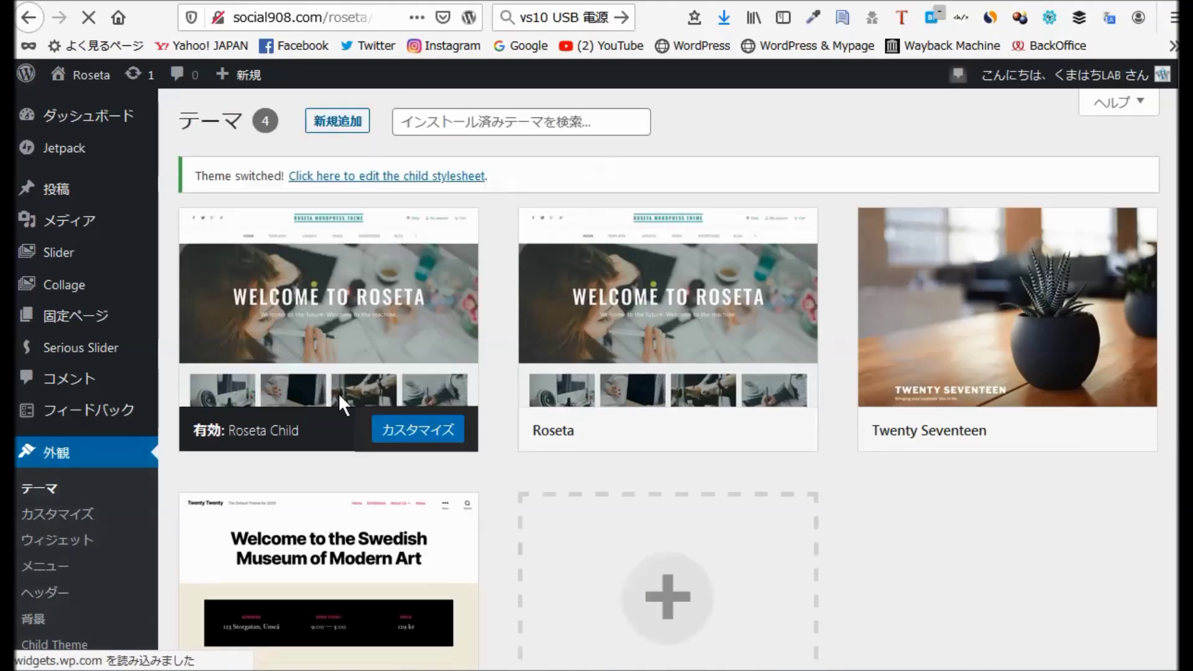
scroll(333, 382, down, 2)
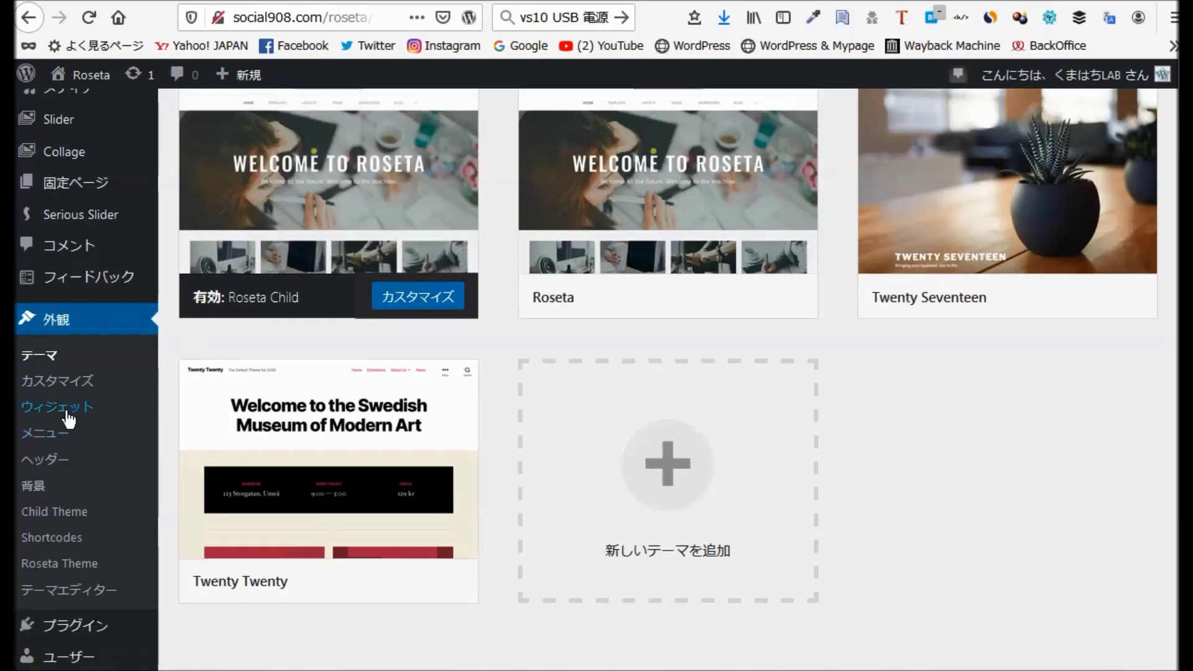
click(68, 413)
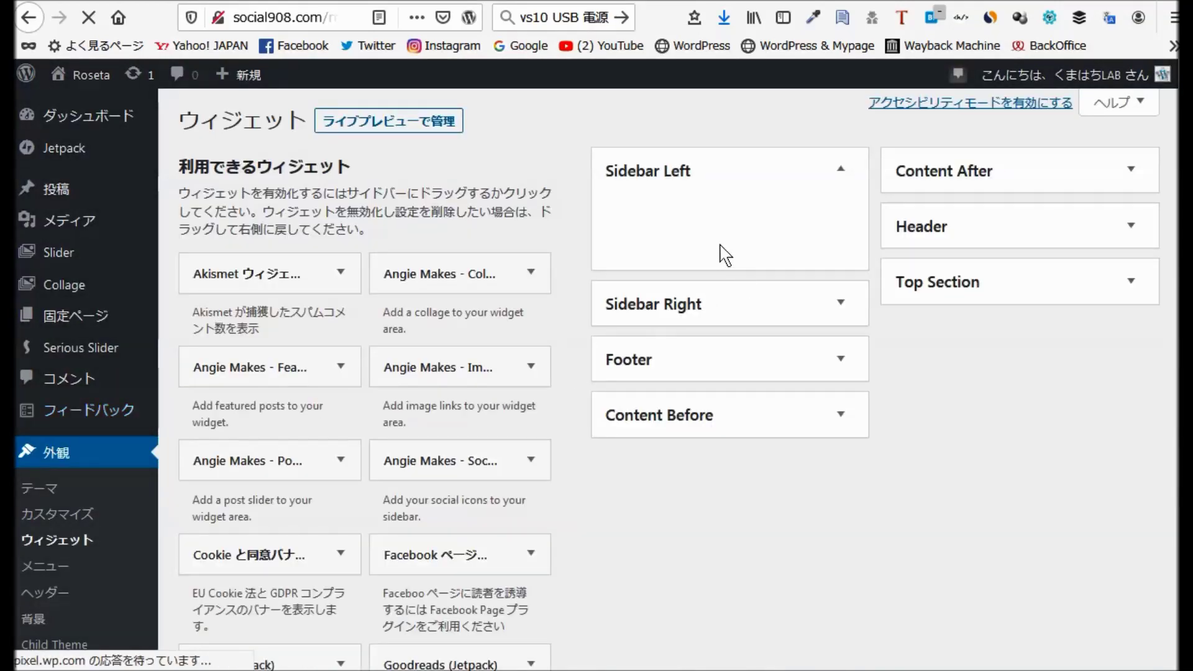
Expand the Sidebar Right, Top Section, Header and Content After widget areas and examine the available areas.
click(843, 306)
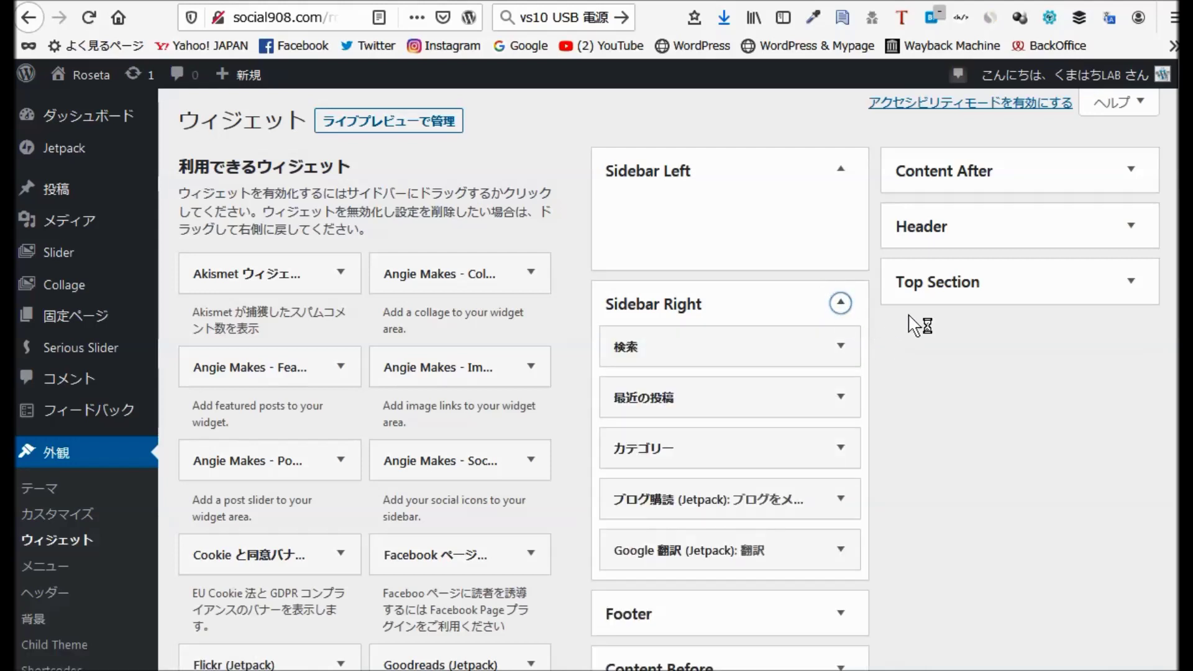
click(1138, 290)
click(1131, 228)
click(1131, 170)
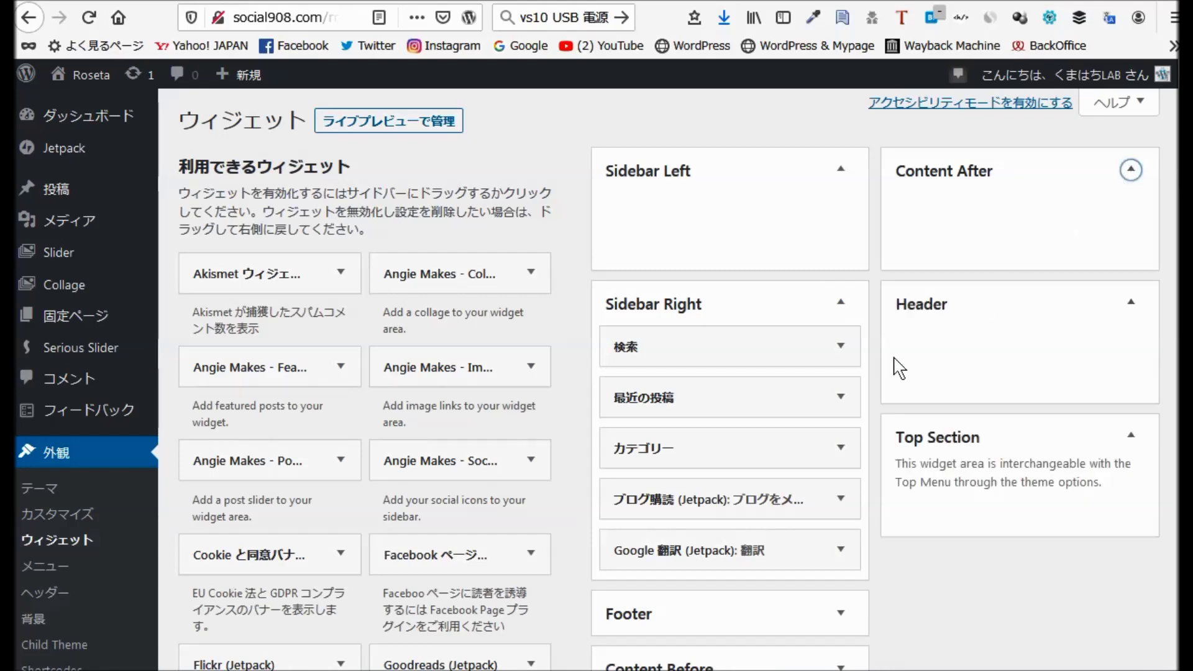
scroll(910, 365, down, 5)
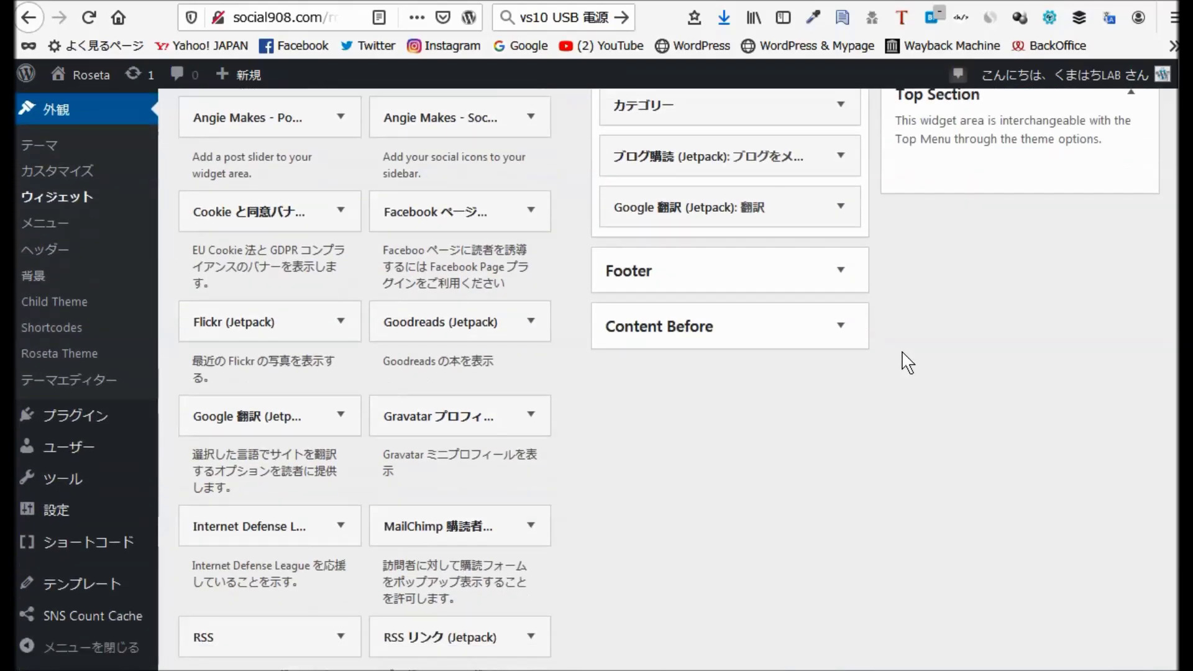
scroll(908, 363, down, 1)
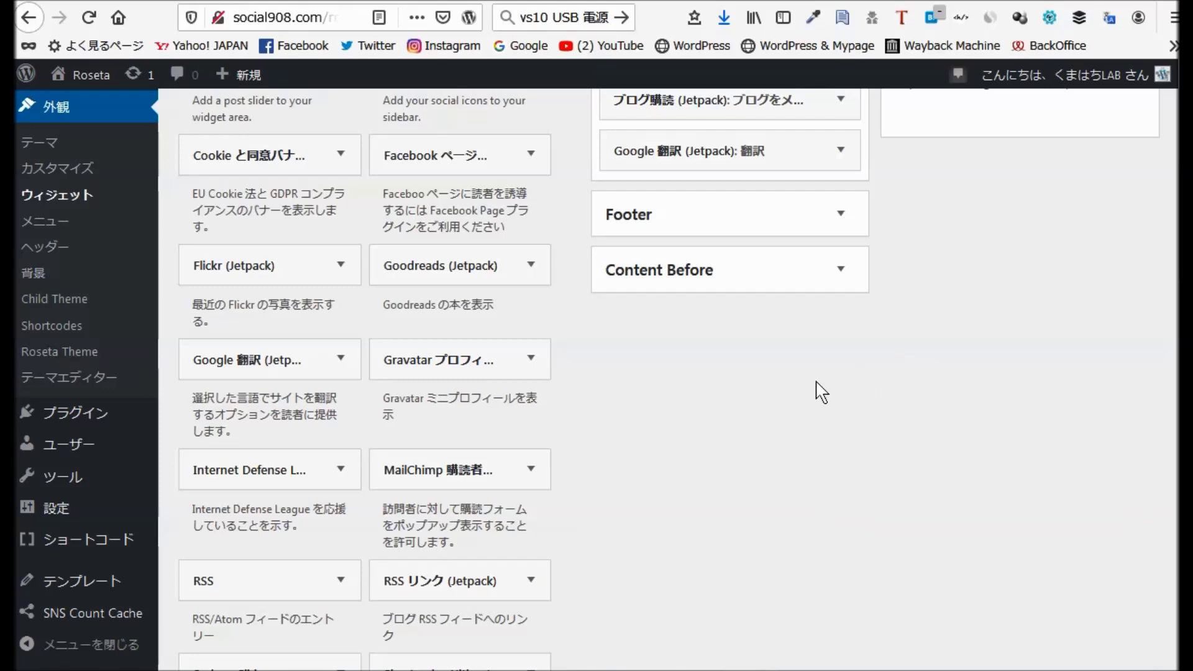
scroll(777, 395, up, 6)
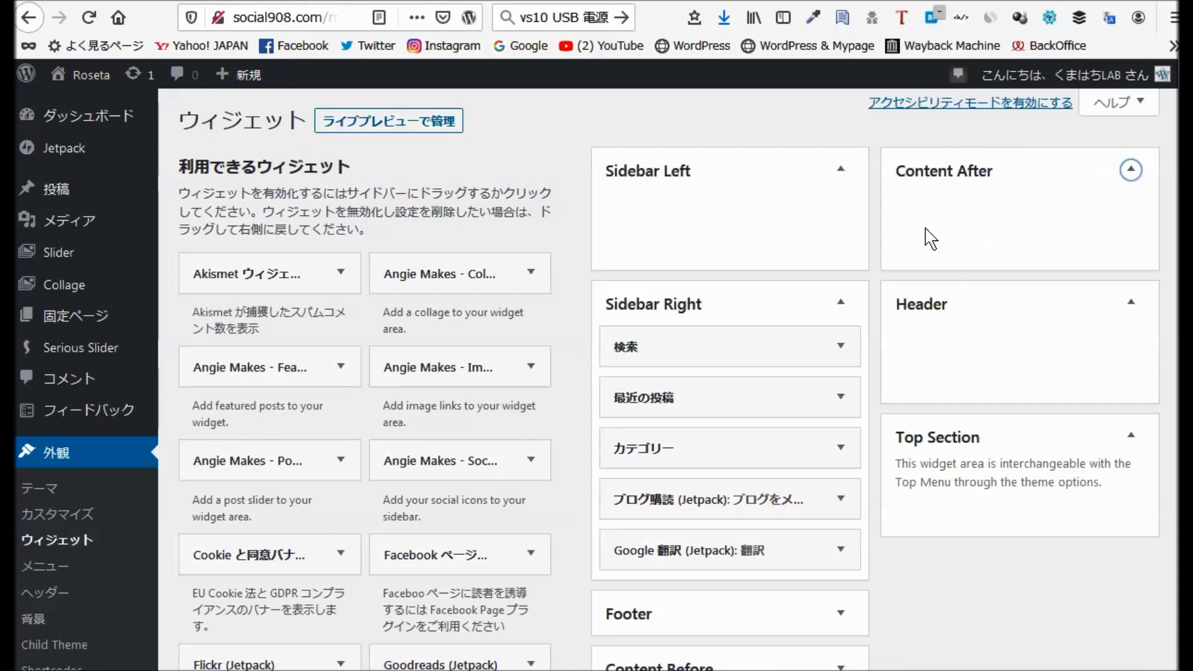
scroll(907, 261, down, 2)
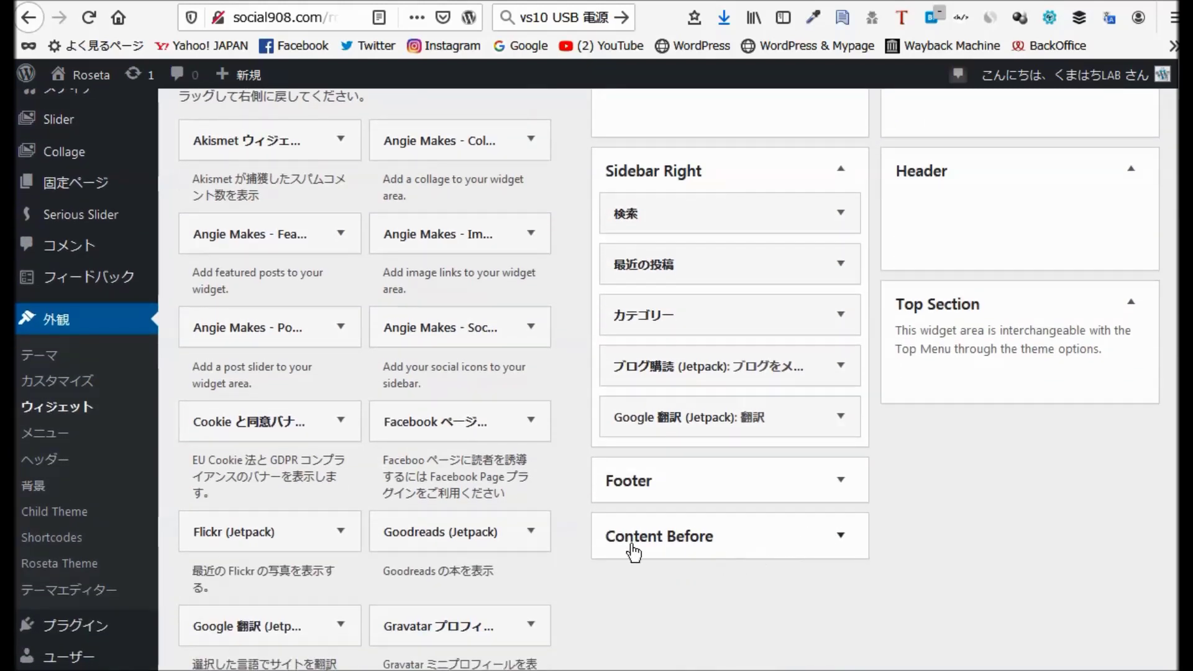
Expand the Footer area and add the Facebook page plugin widget to it, titled Facebookページ.
click(843, 481)
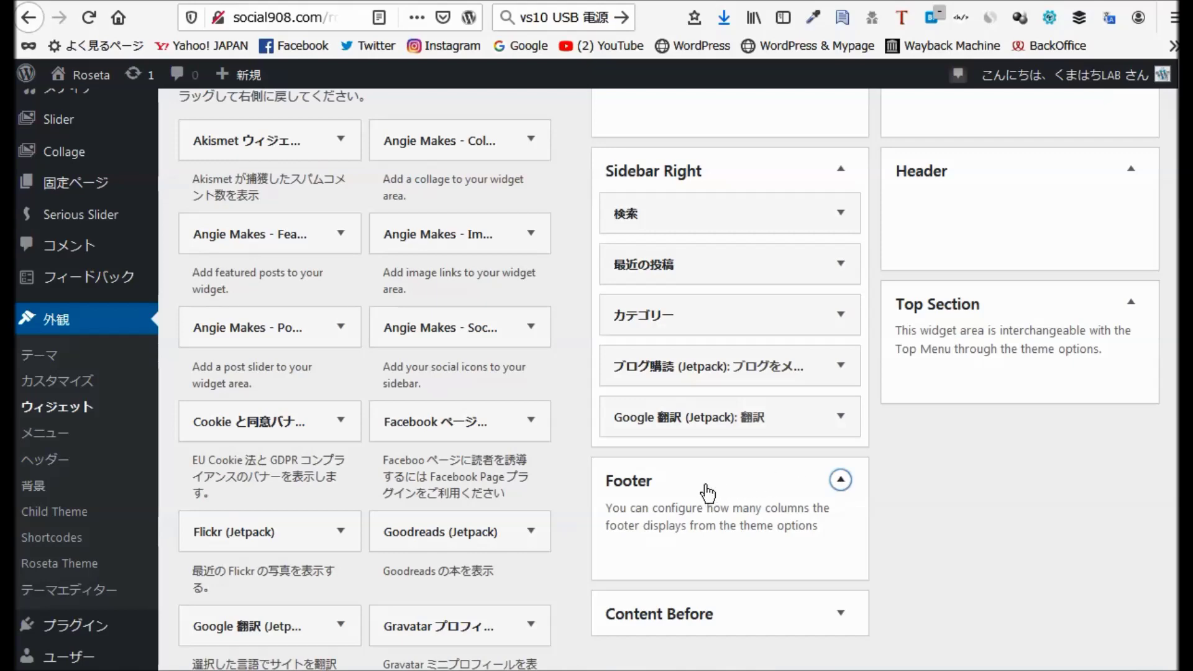
scroll(960, 317, up, 2)
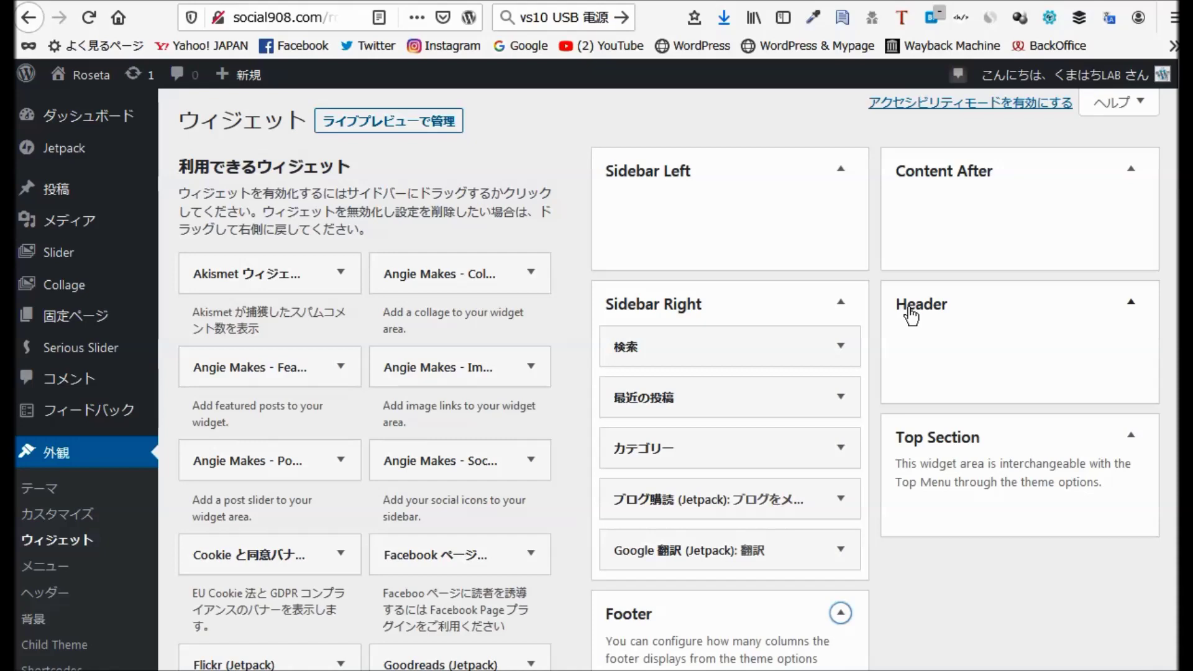
scroll(615, 554, down, 4)
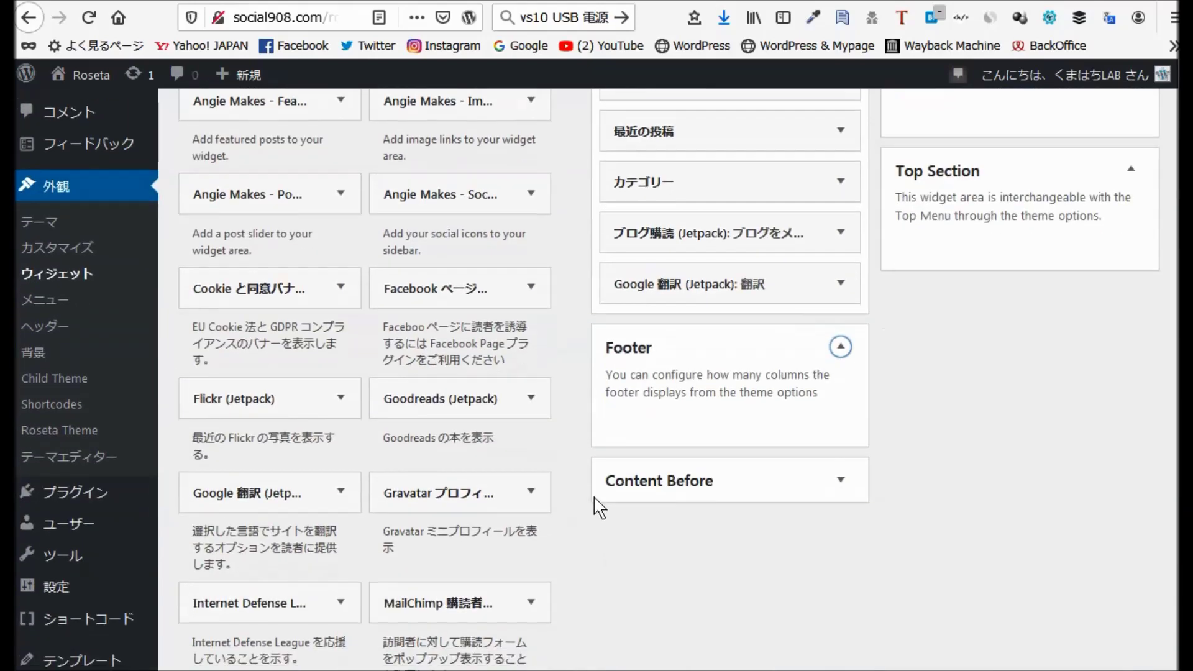
drag(445, 299, 733, 428)
click(637, 497)
click(640, 524)
click(642, 557)
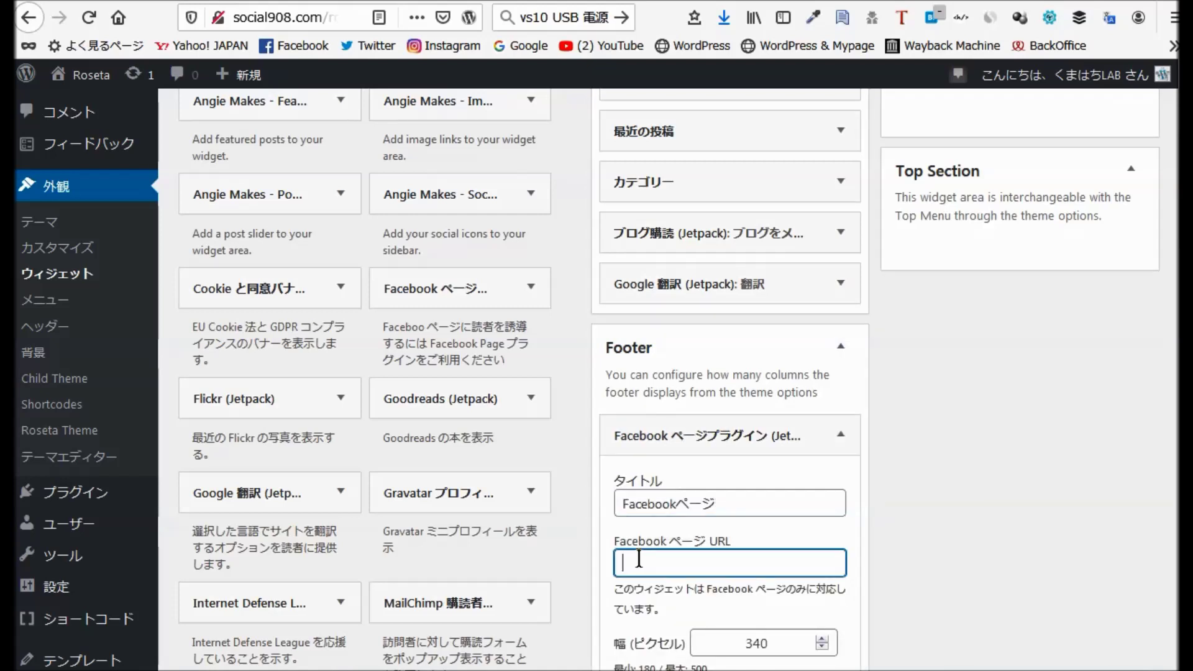
click(656, 584)
scroll(699, 578, down, 2)
scroll(699, 578, down, 5)
double_click(639, 467)
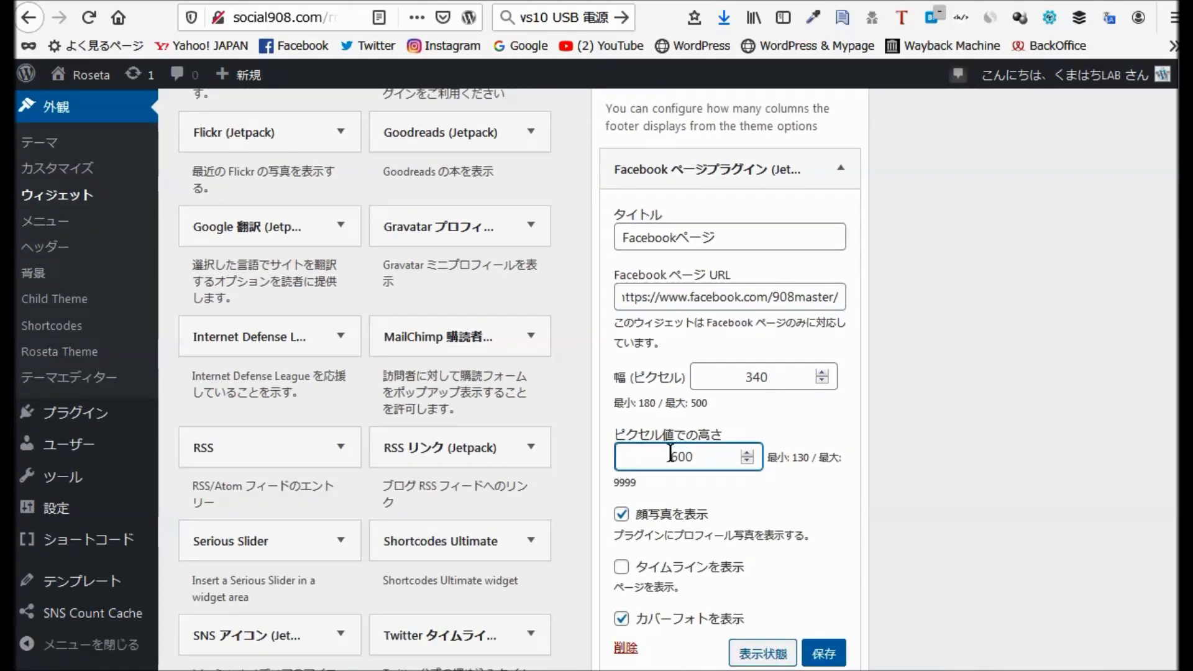
Enable the timeline and disable the profile photos in the footer's Facebook widget, and save it.
click(622, 567)
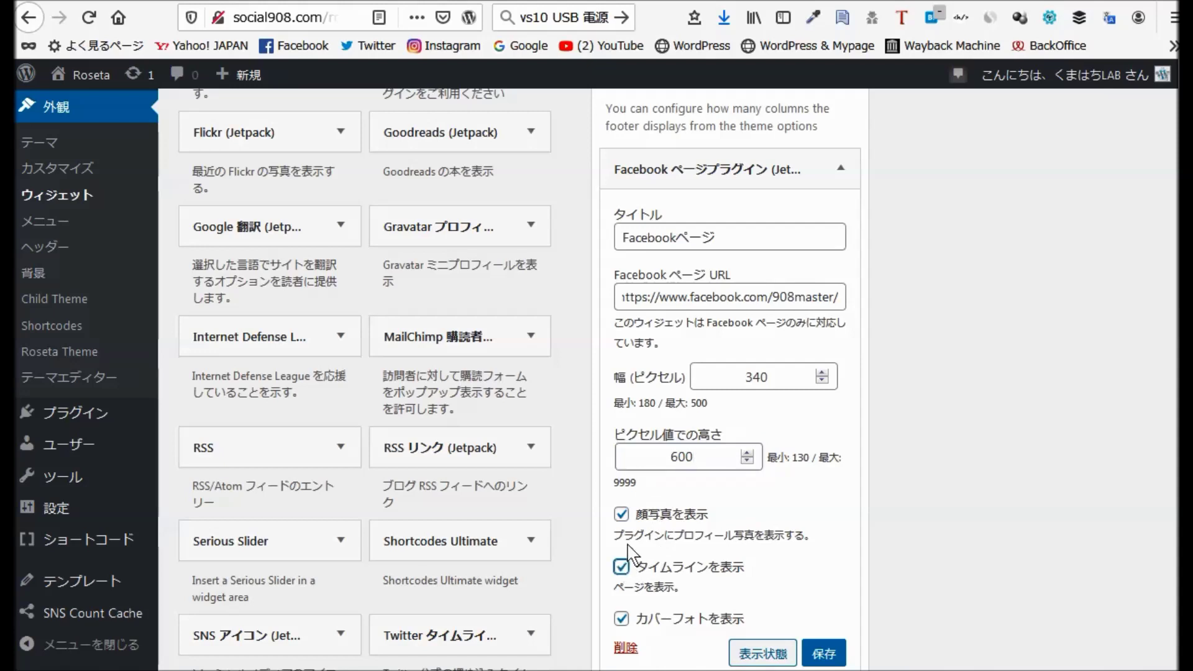
click(622, 514)
click(814, 656)
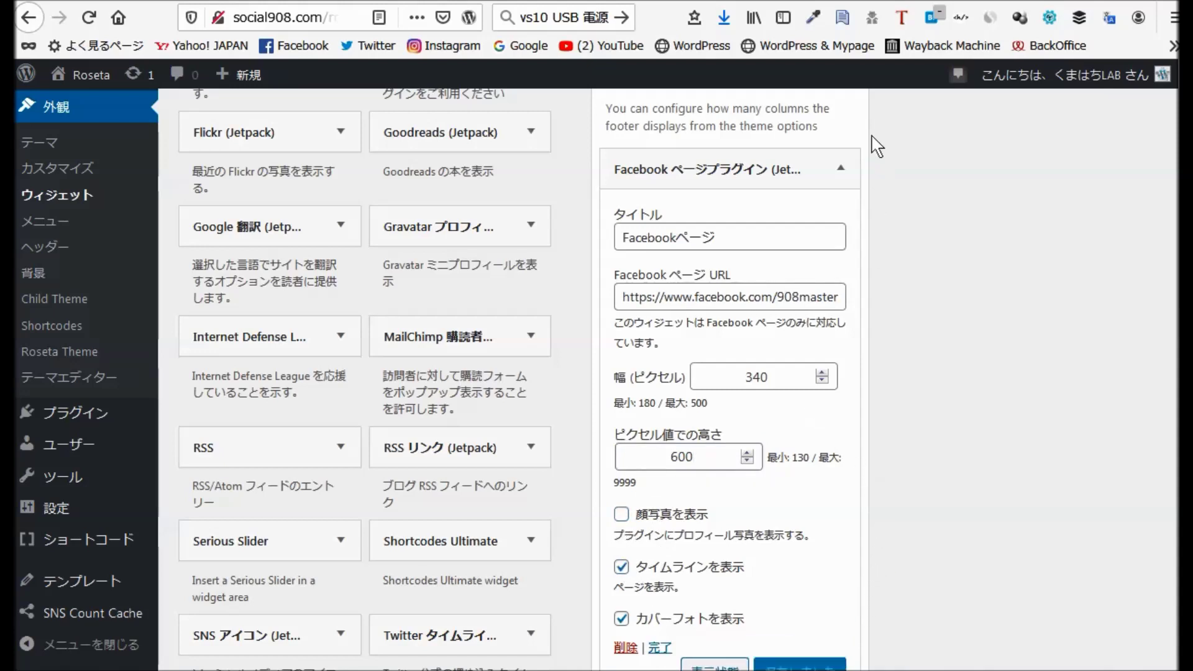
Collapse the footer's Facebook widget and add the Twitter タイムライン (Jetpack) widget below it.
click(841, 168)
scroll(714, 471, down, 2)
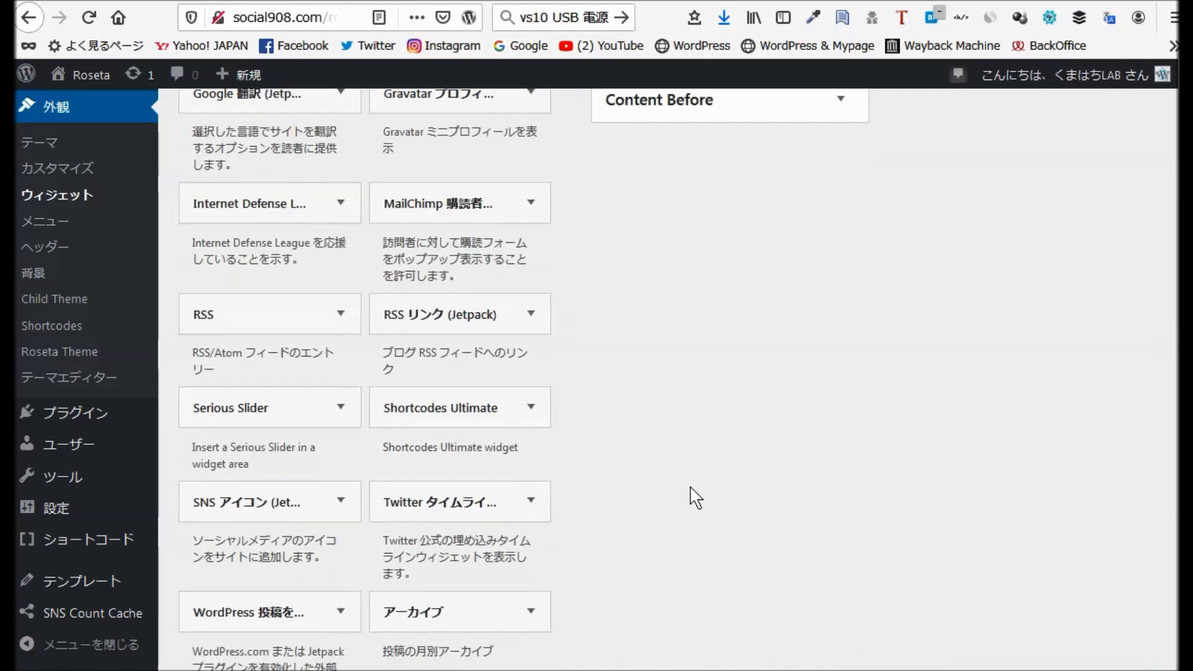
scroll(719, 495, up, 2)
drag(490, 645, 755, 219)
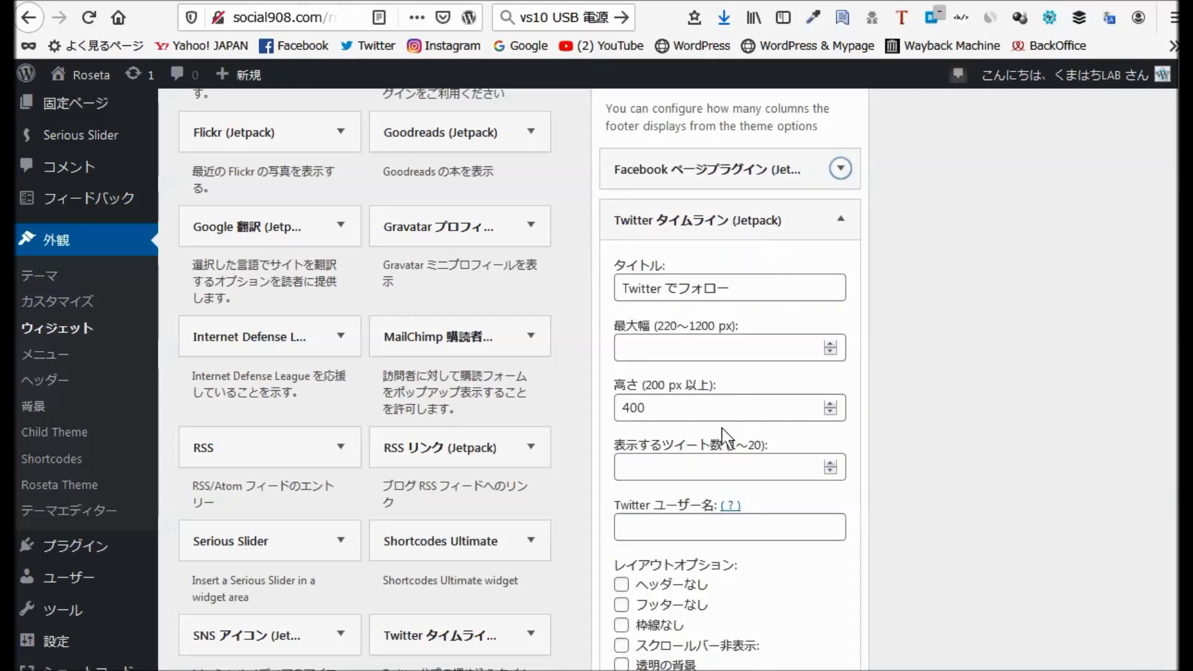
Set the footer's Twitter timeline widget to a height of 600 px, enter the Twitter username, save it and collapse it.
double_click(645, 405)
text(6)
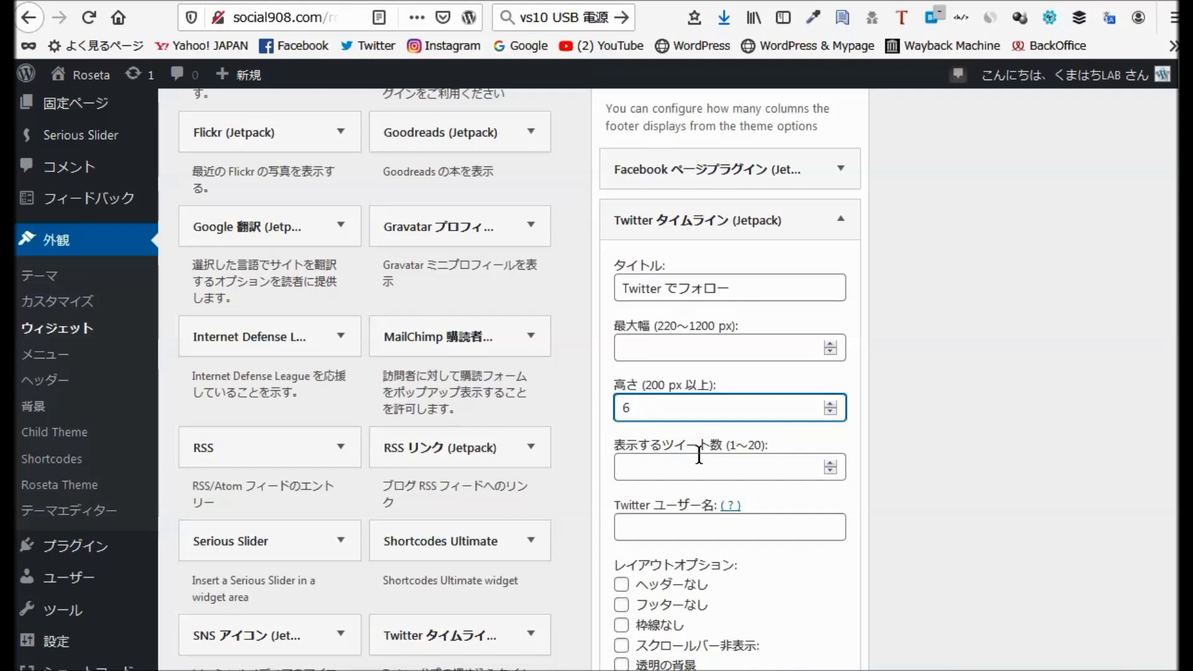
click(645, 524)
click(652, 553)
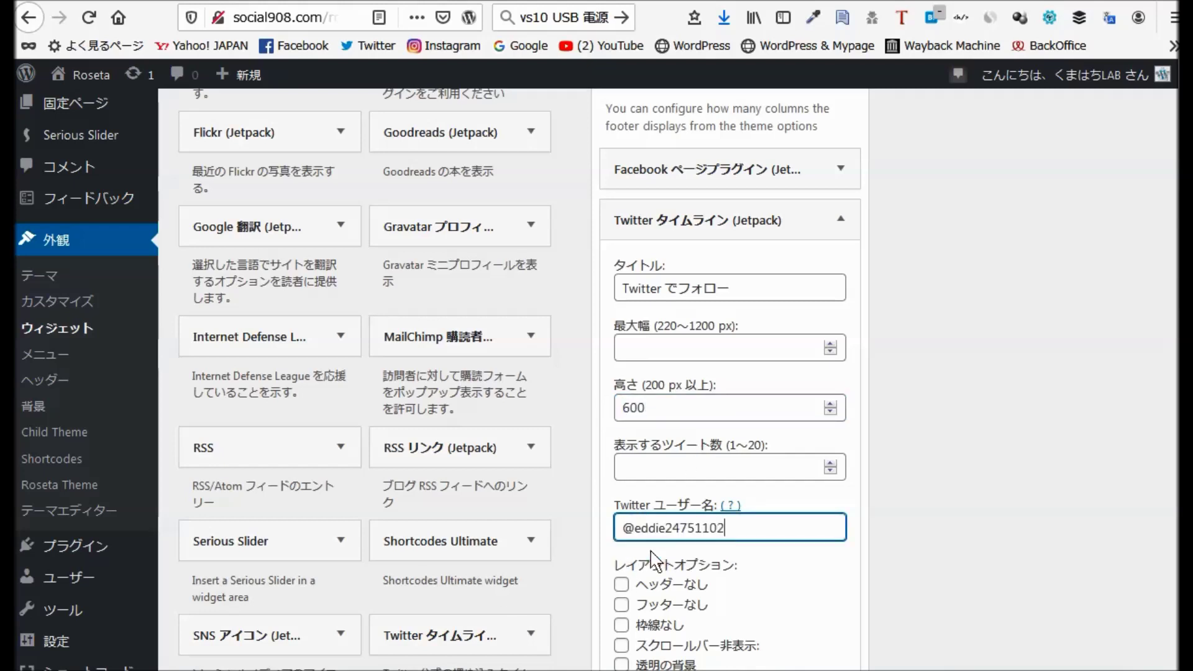
scroll(836, 473, down, 6)
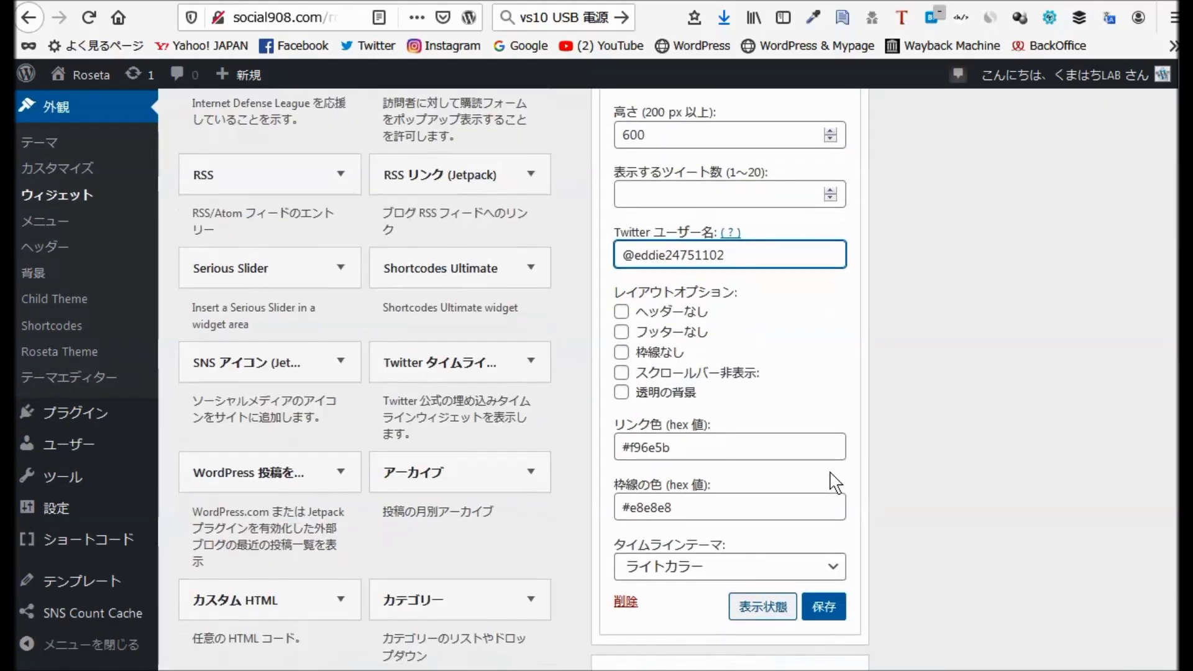
click(824, 480)
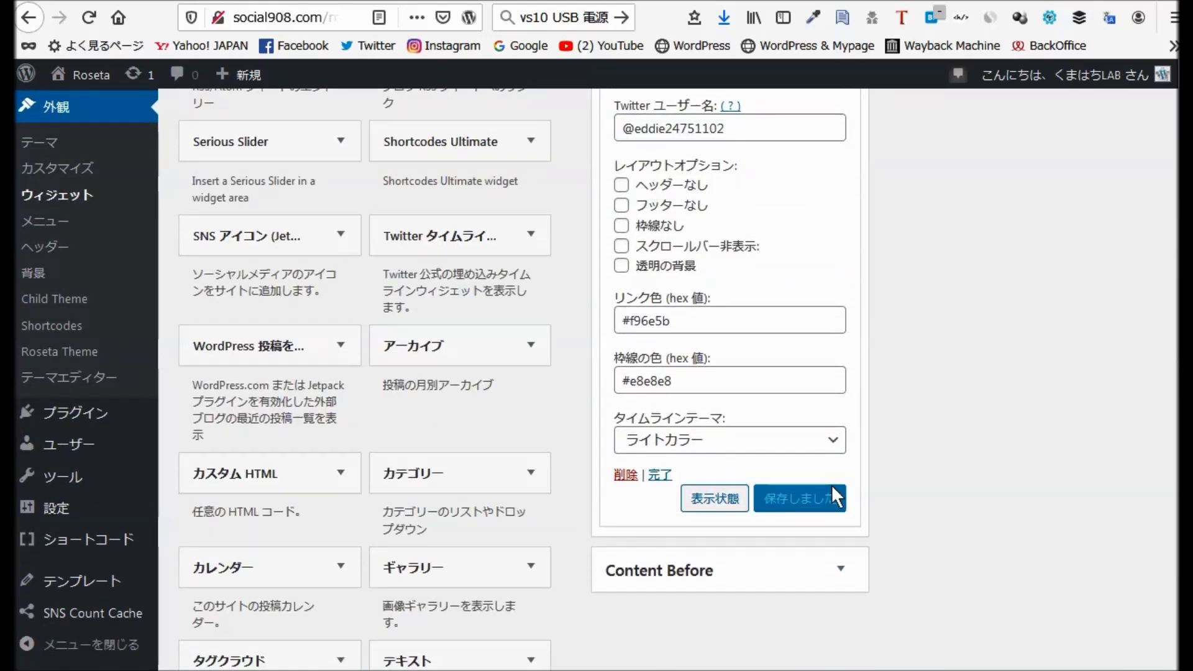
scroll(831, 488, up, 10)
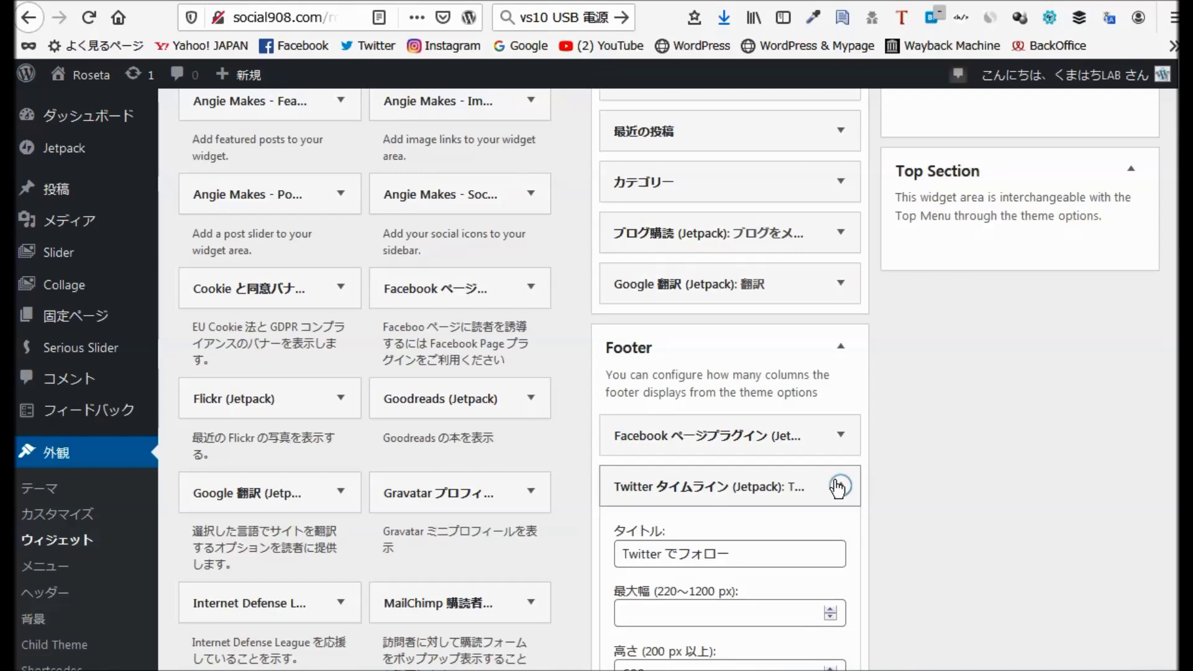
click(839, 488)
Add the Jetpack popular posts and pages widget (人気の投稿とページ) to the Footer area.
scroll(708, 516, down, 3)
scroll(709, 521, down, 2)
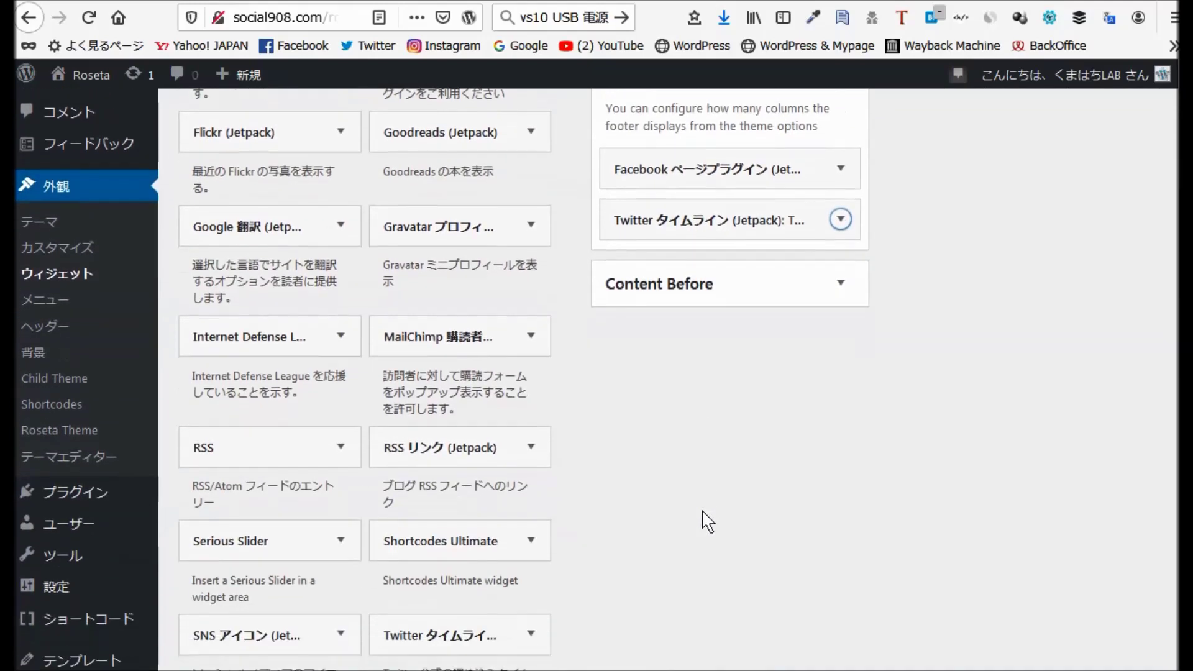
scroll(707, 522, down, 12)
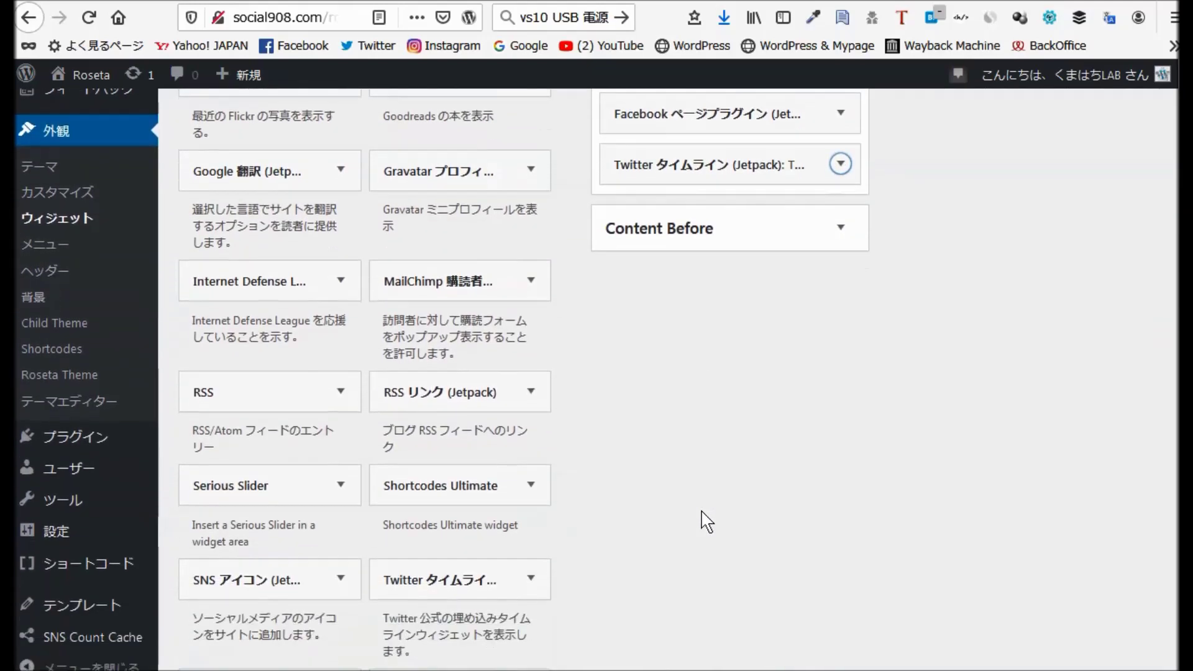
scroll(708, 522, down, 2)
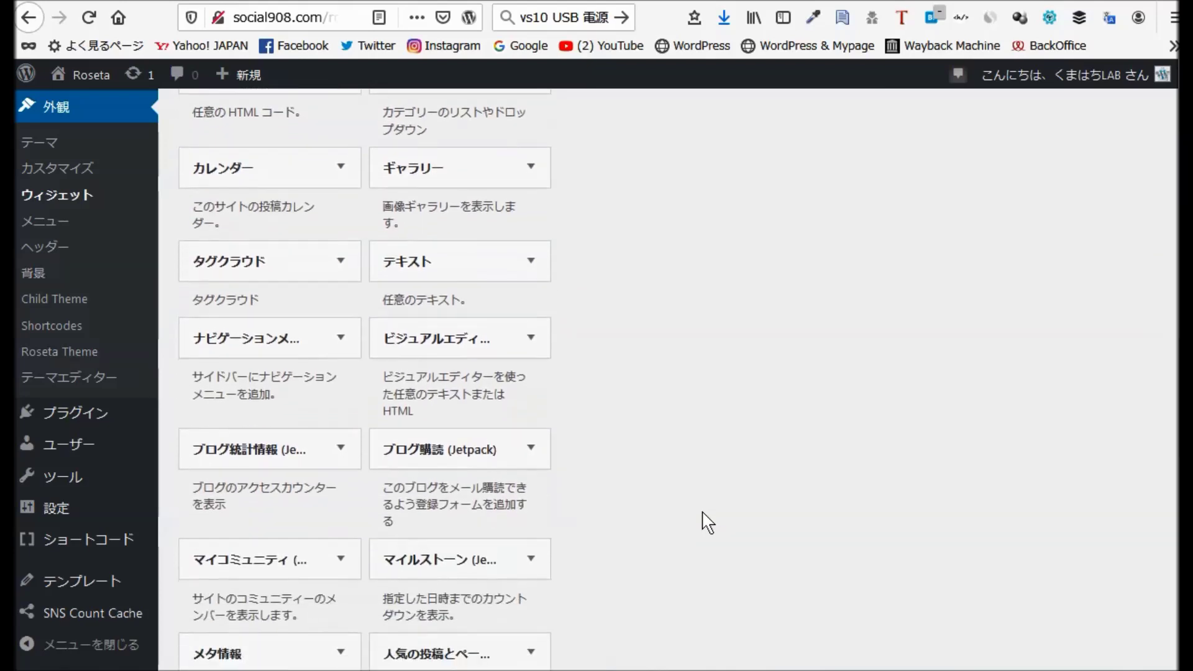
scroll(706, 522, down, 2)
scroll(707, 522, down, 2)
click(531, 386)
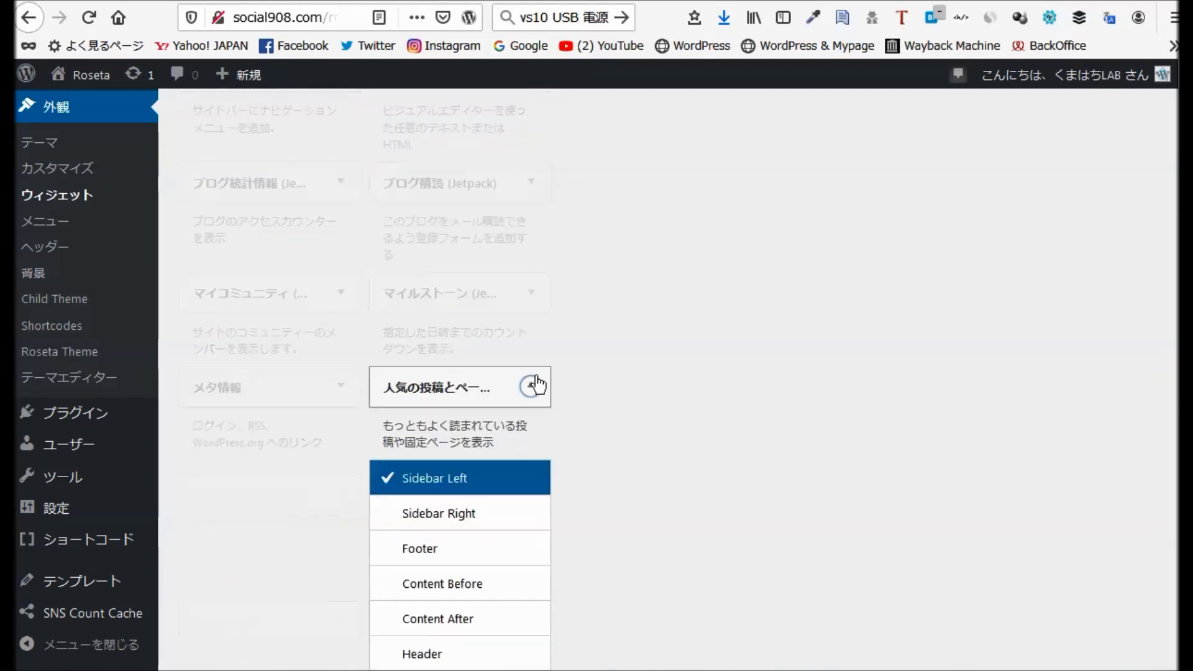
scroll(563, 406, down, 2)
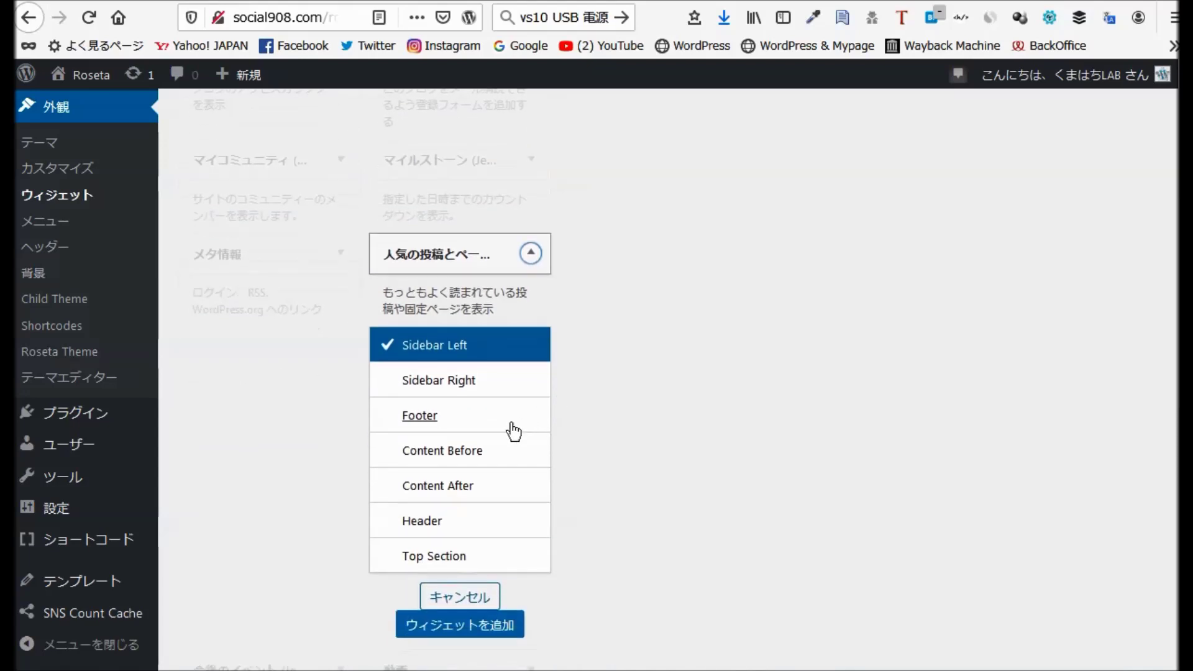
click(414, 417)
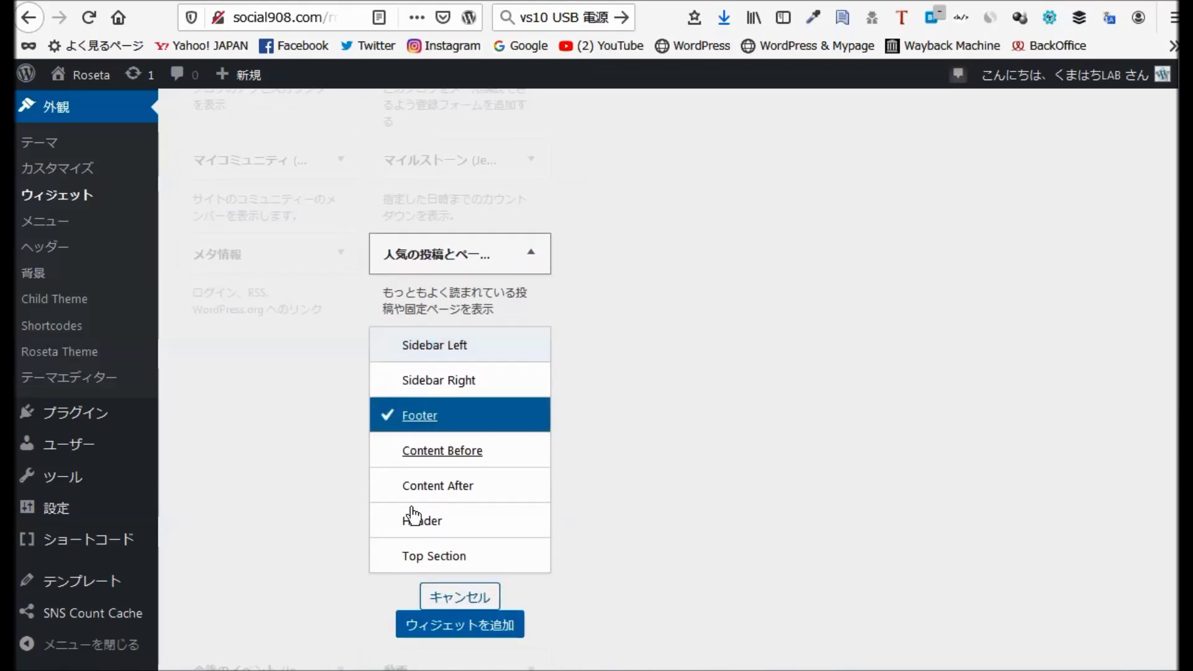
click(453, 625)
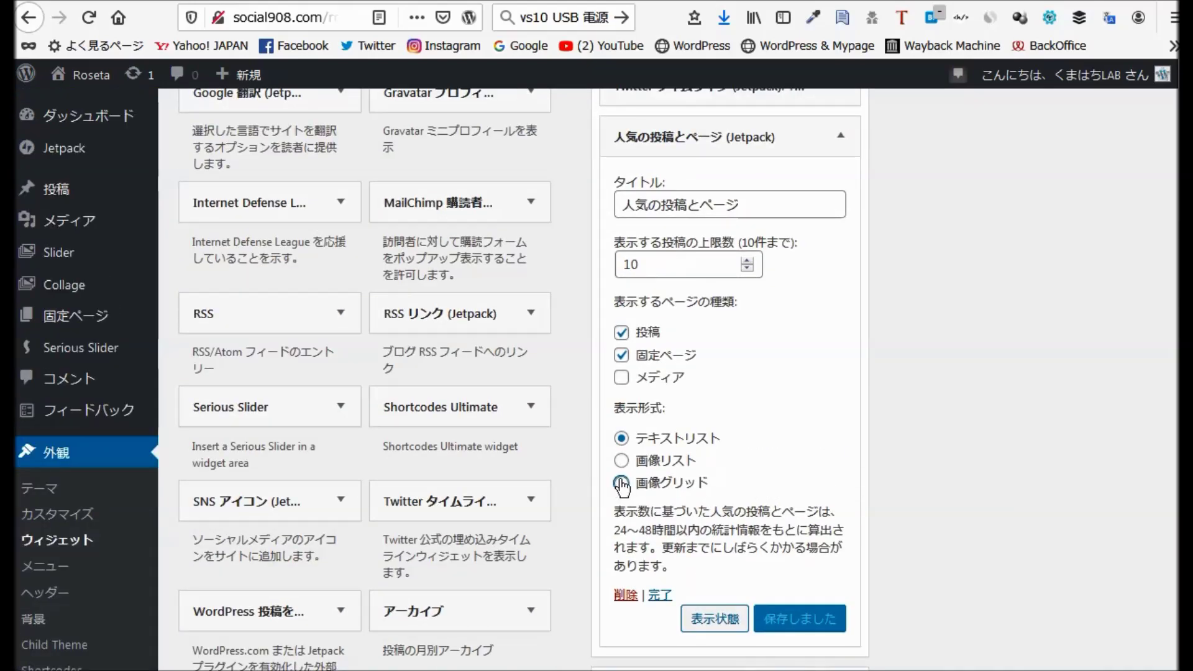
Set the popular posts widget's display format to image grid (画像グリッド), save it and collapse it.
click(621, 483)
click(824, 604)
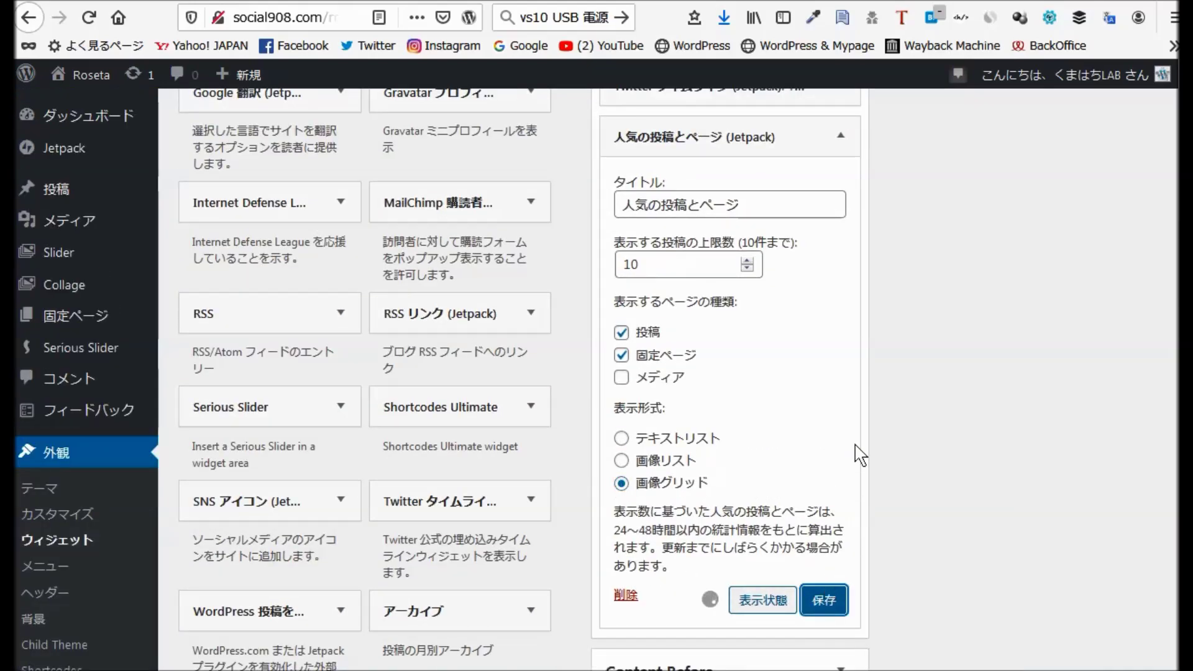
click(841, 137)
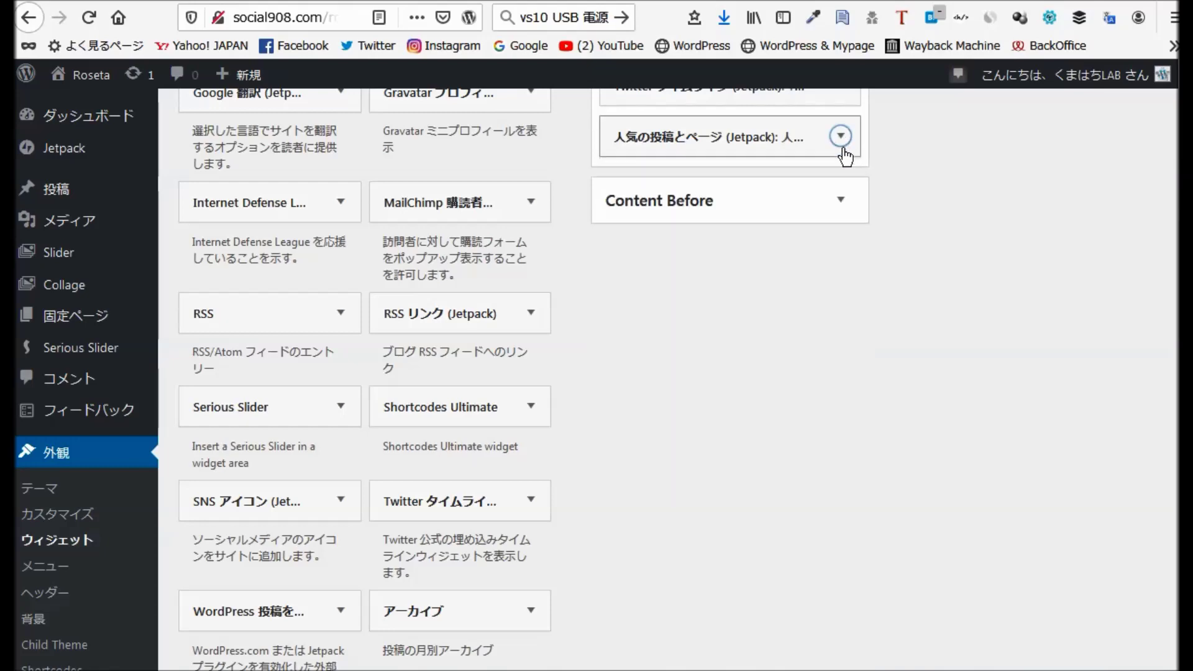
Reload the widgets page, expand the Footer and Sidebar Right areas, and check the widgets placed in them.
scroll(929, 448, up, 5)
scroll(929, 445, up, 2)
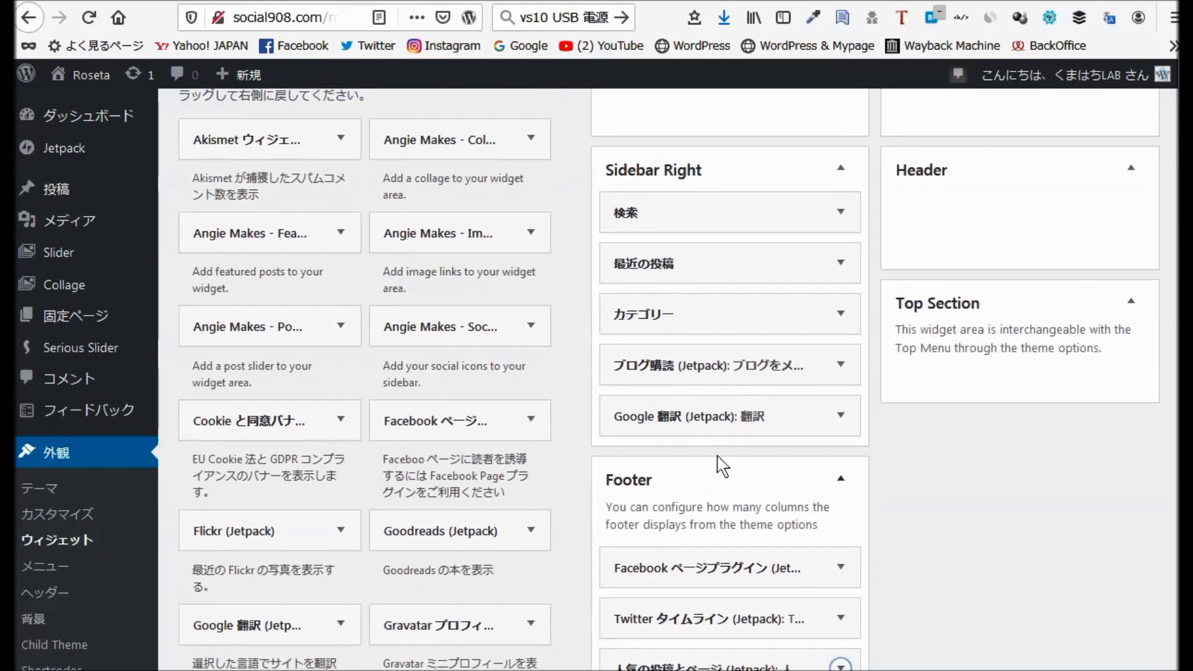
click(90, 19)
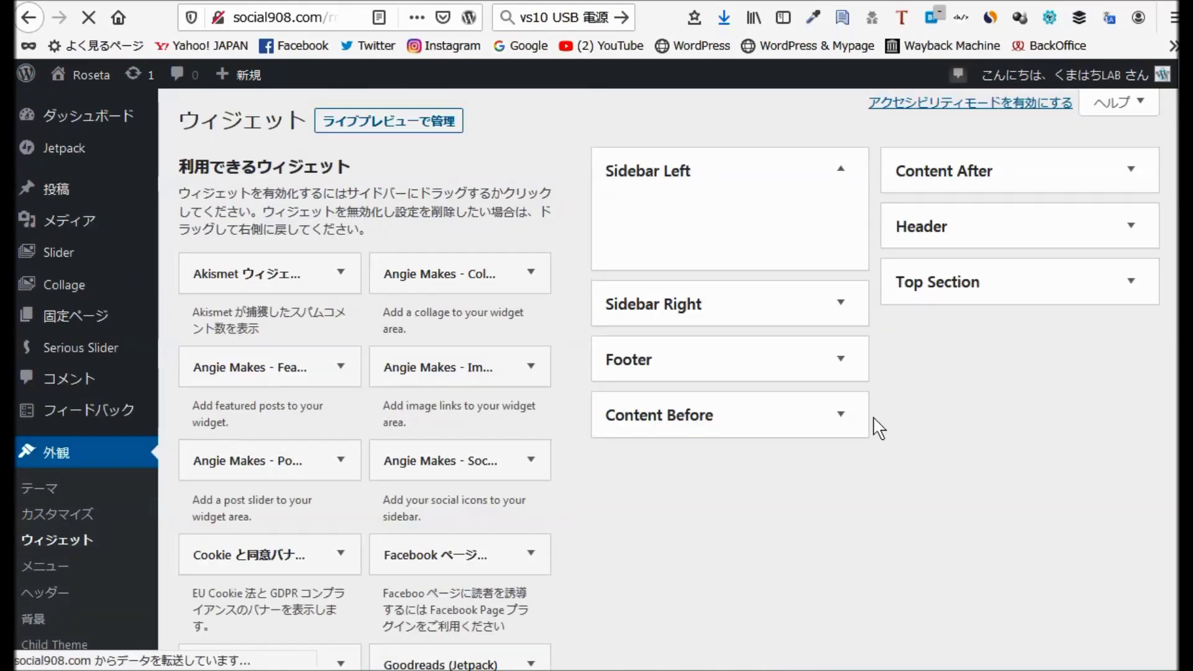
click(841, 359)
click(841, 303)
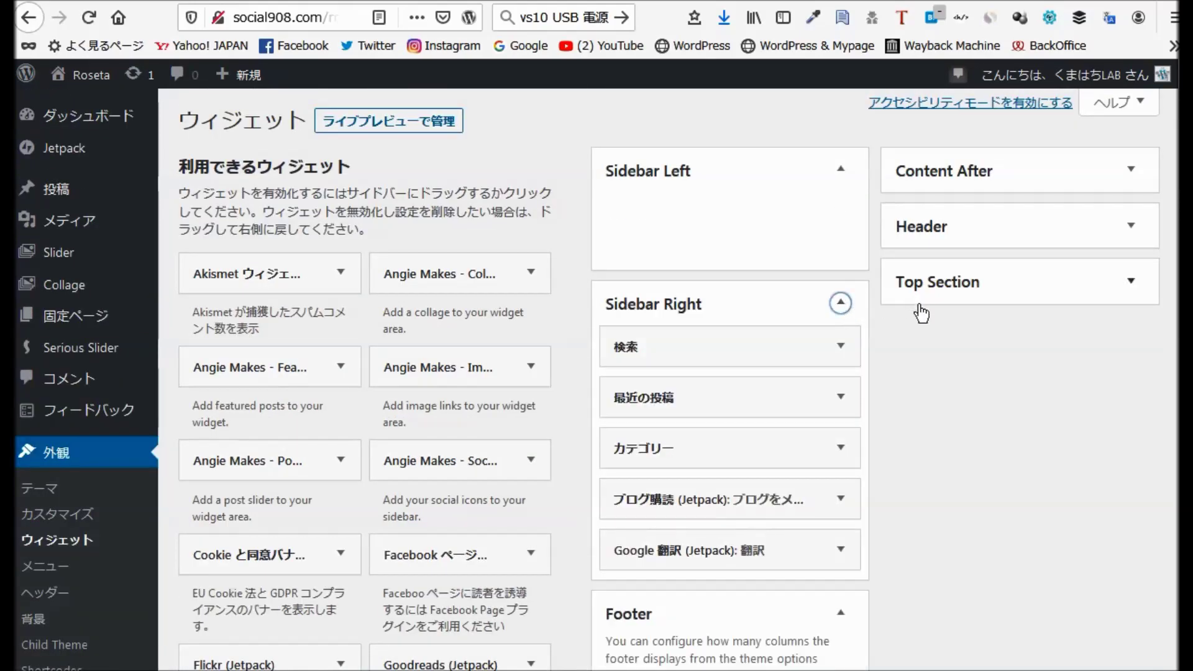
scroll(913, 347, down, 5)
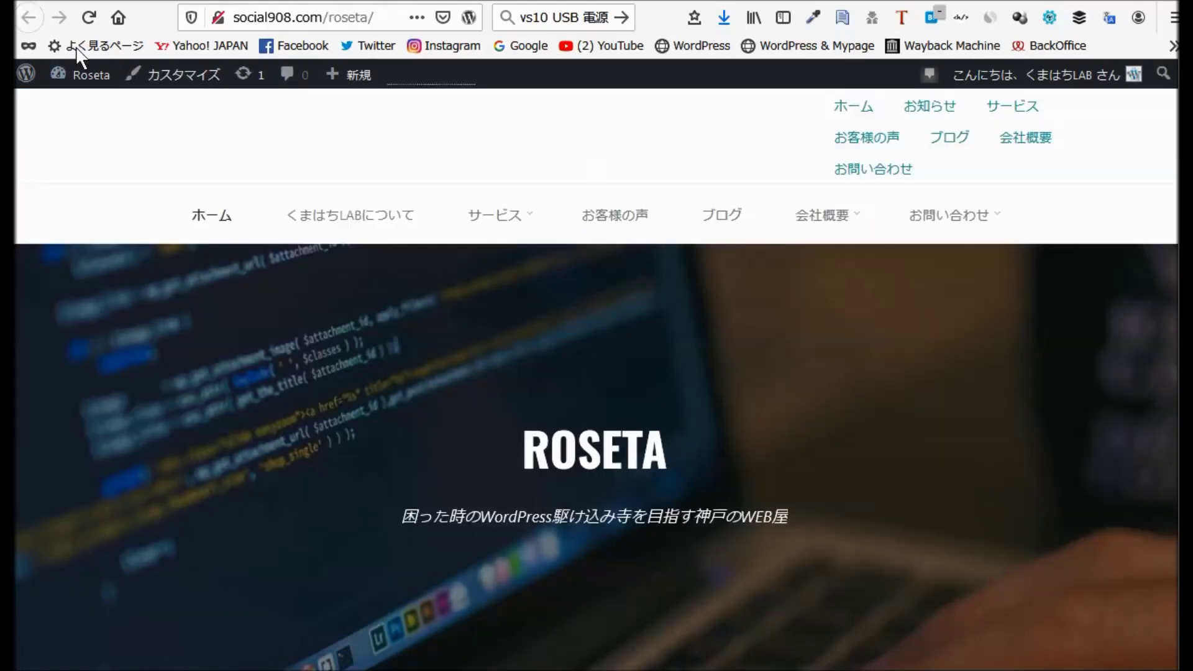
Reload the site's front page and examine the header social icons, the sidebar and the three footer widgets.
click(90, 19)
mouse_move(535, 218)
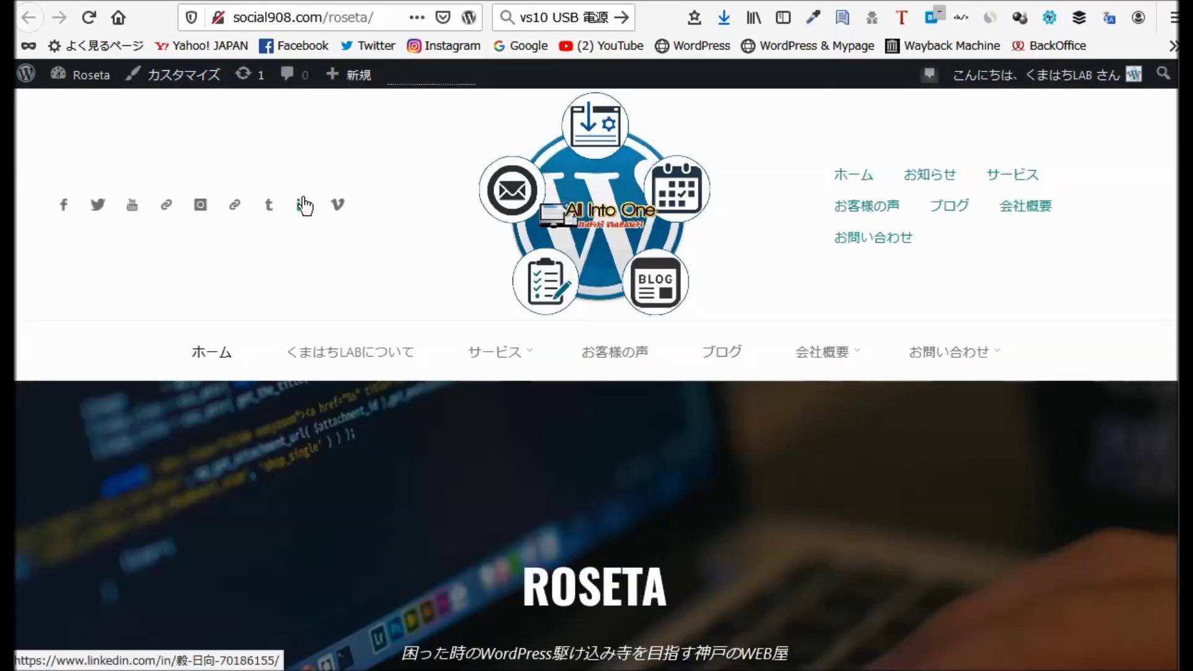
scroll(304, 205, down, 12)
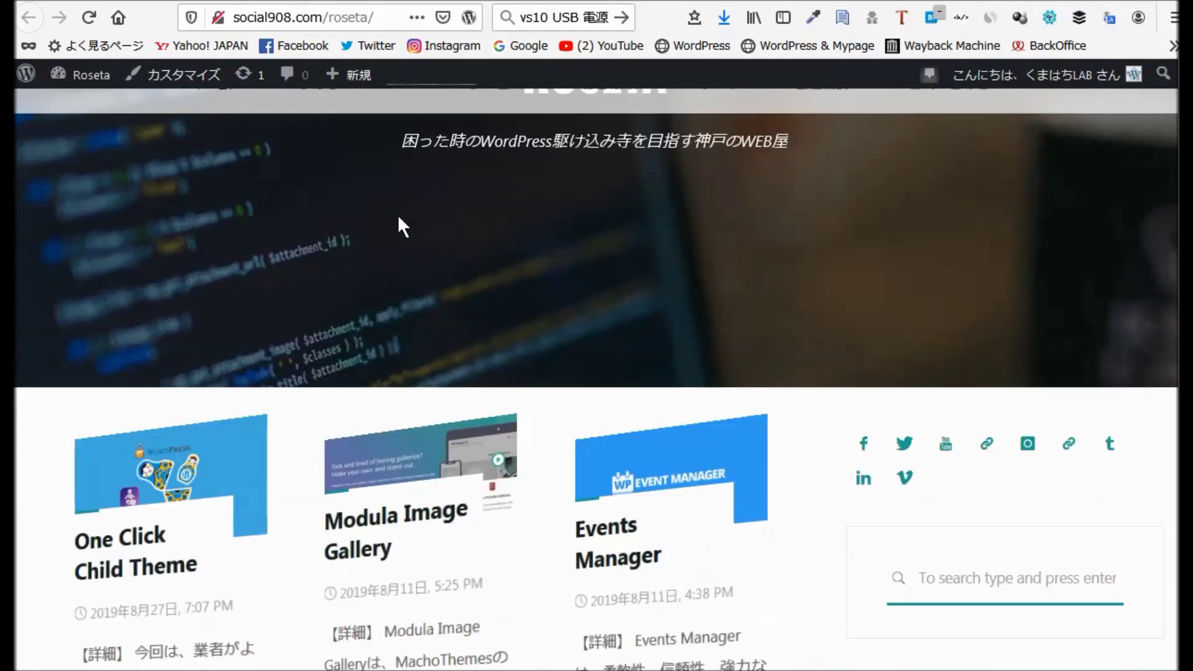
scroll(399, 210, down, 17)
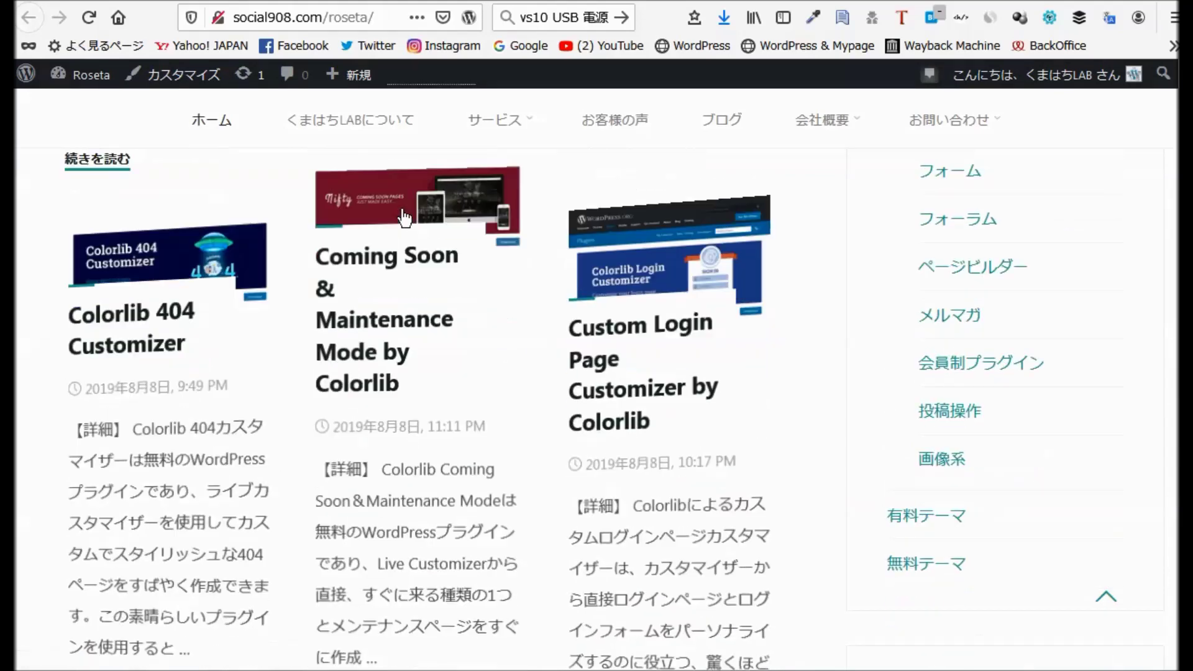
scroll(404, 211, down, 16)
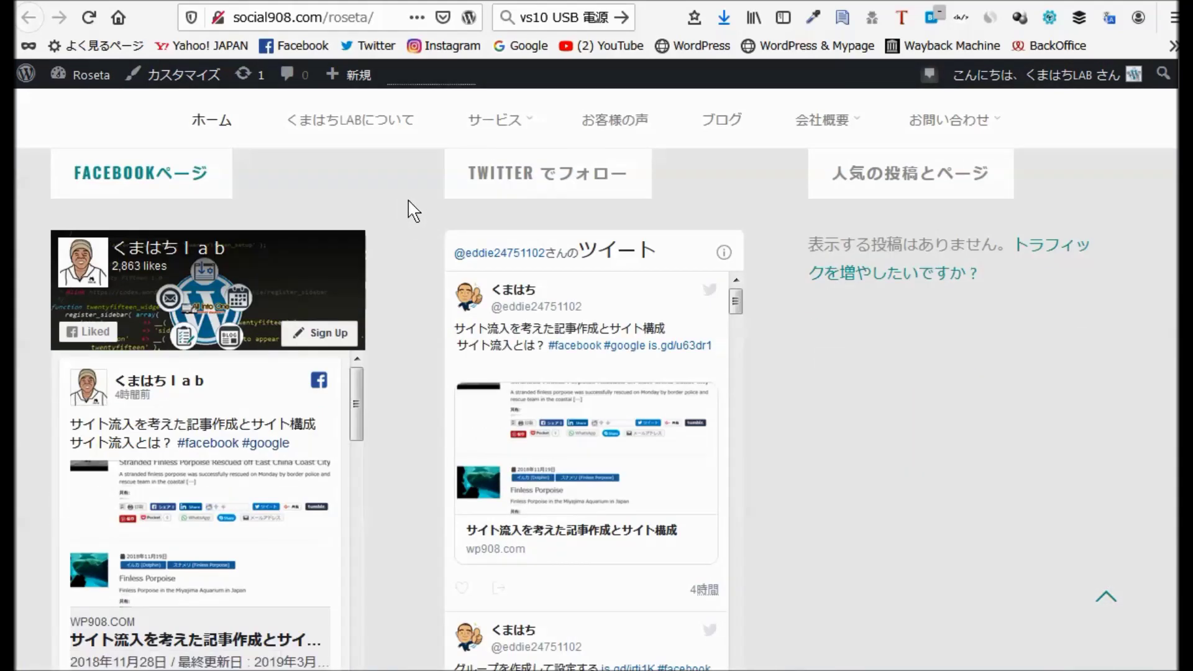
scroll(410, 211, up, 4)
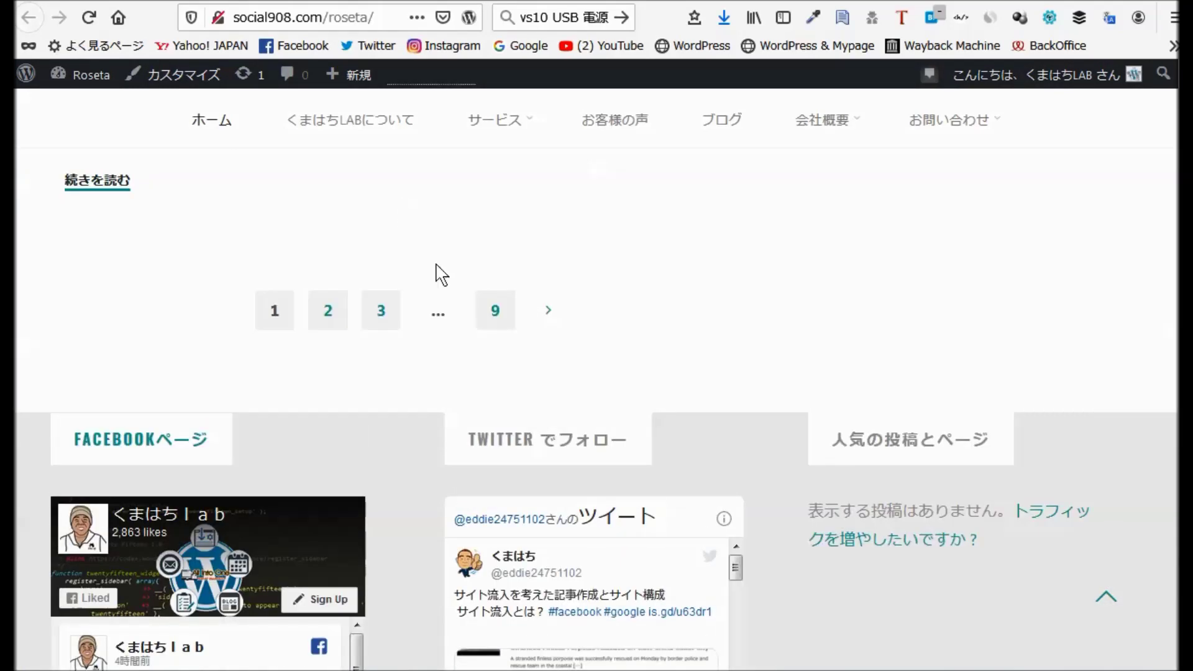
scroll(867, 291, down, 2)
scroll(874, 285, down, 7)
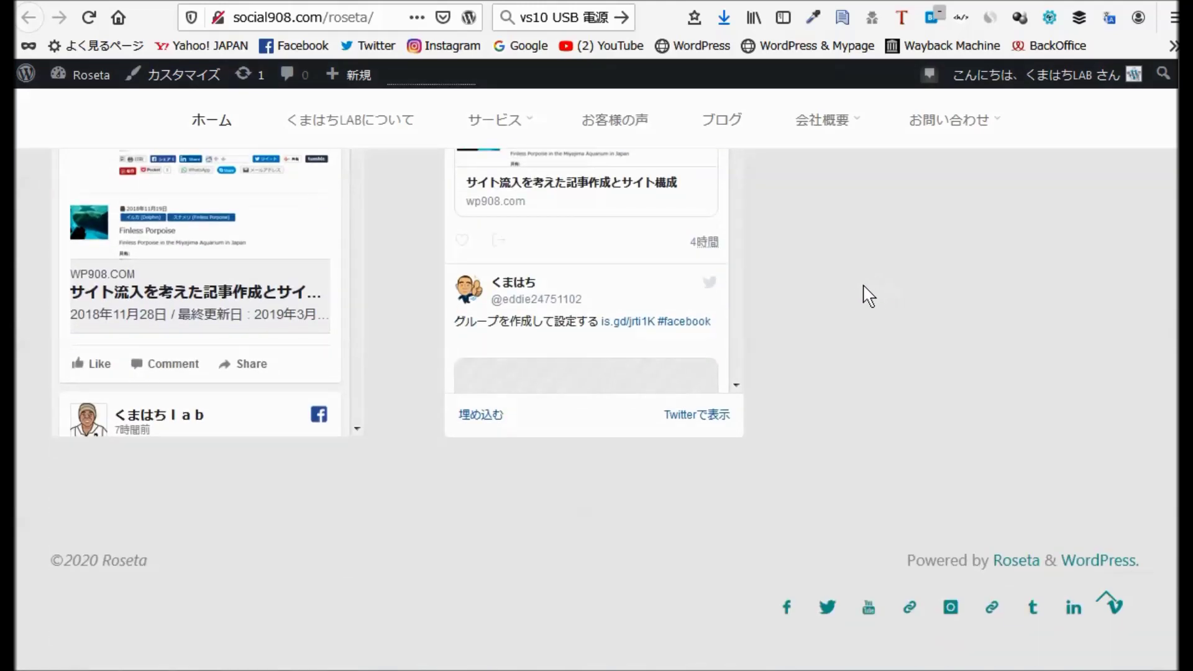
scroll(866, 293, up, 10)
scroll(838, 311, up, 15)
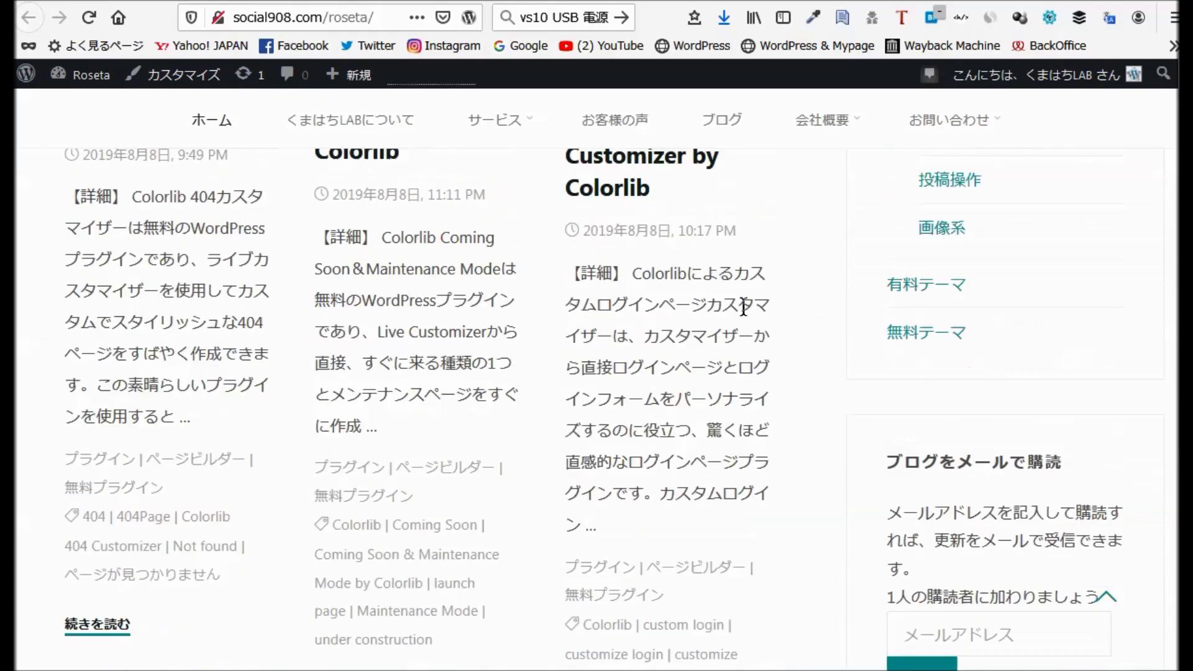
scroll(765, 309, up, 5)
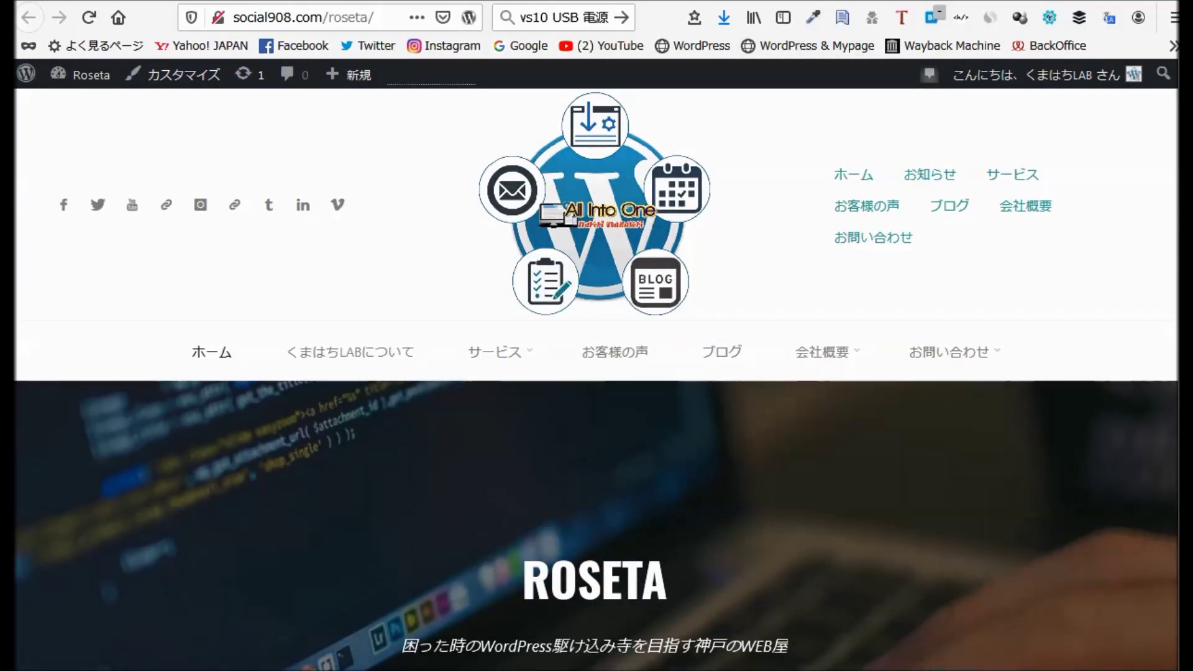
Return to the widgets page, expand the Header, Content After and Top Section areas to examine them, and switch back to the site's front page.
key(ctrl+w)
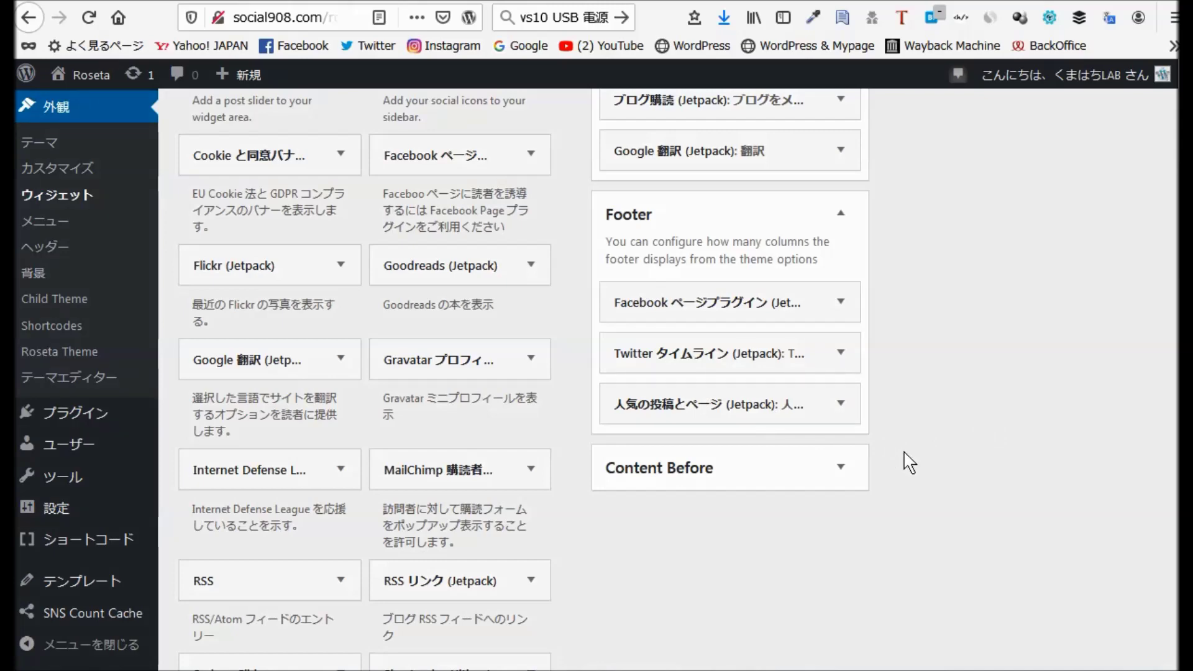
scroll(908, 463, up, 6)
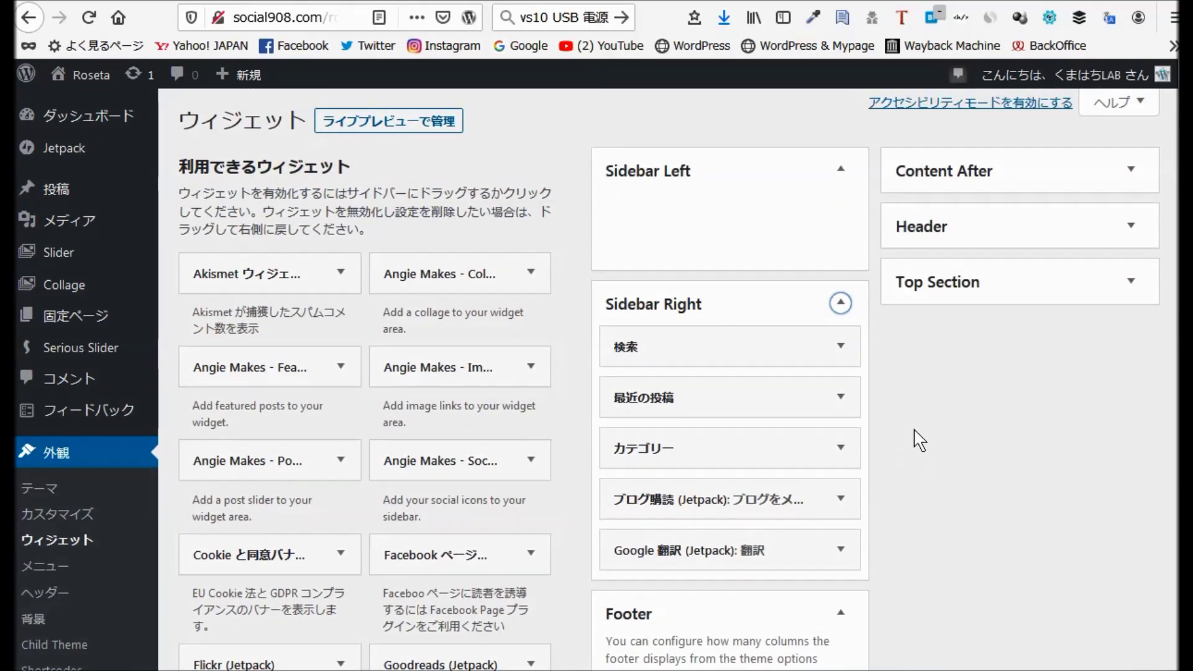
click(1132, 226)
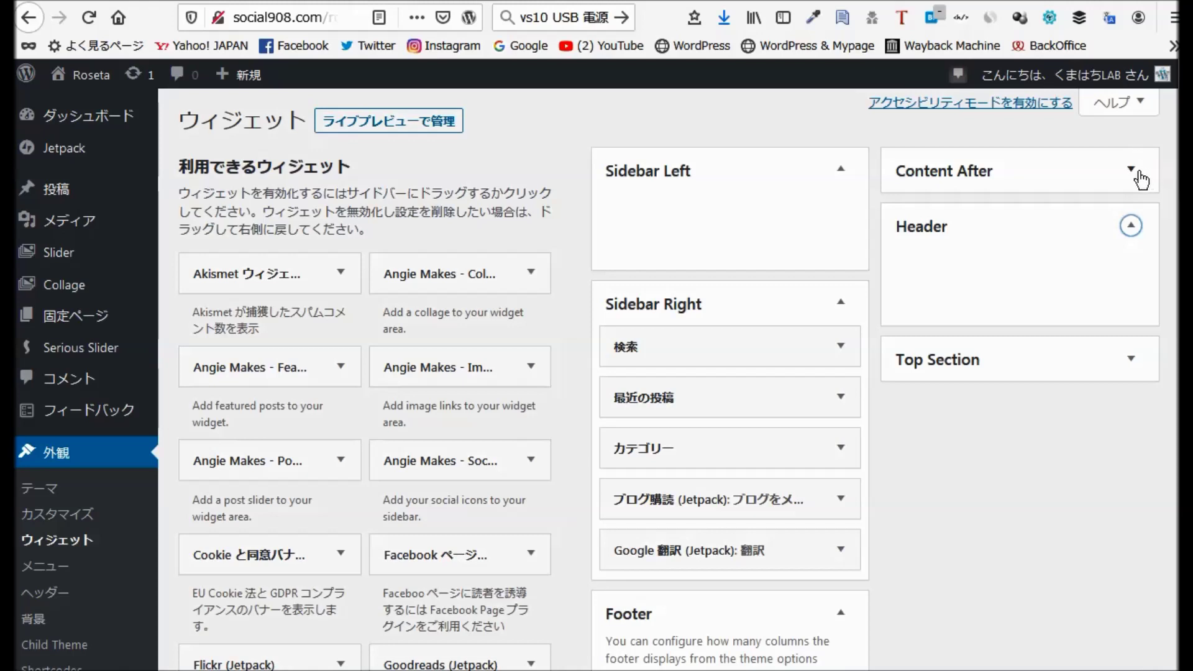
click(1132, 171)
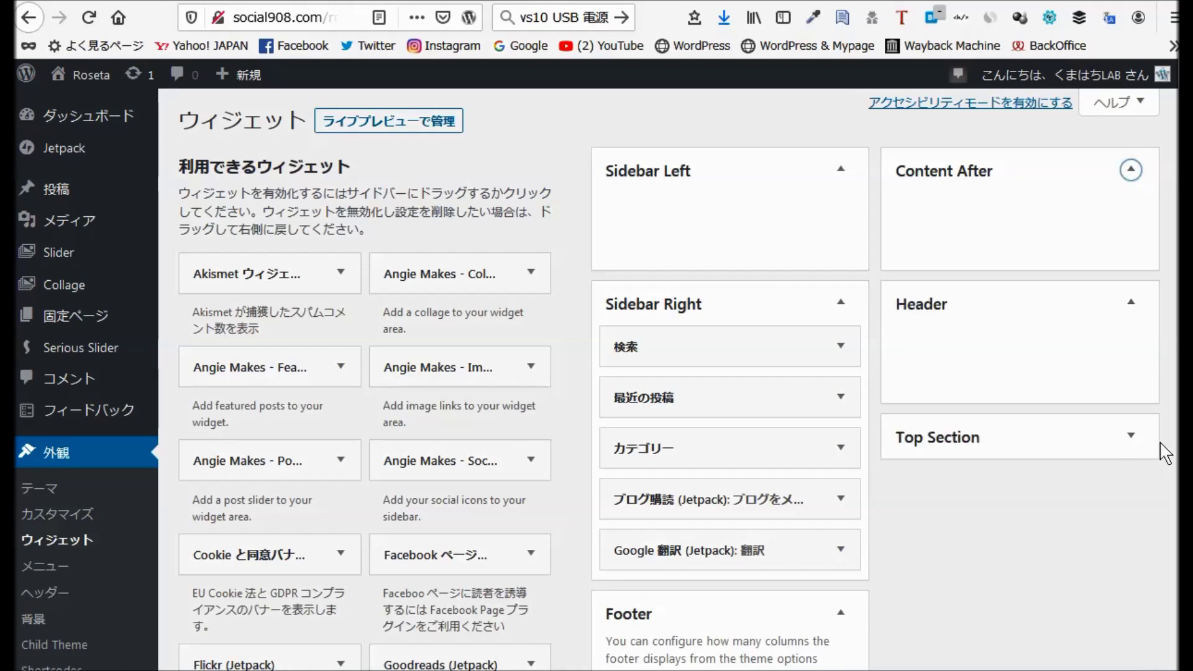
click(1132, 437)
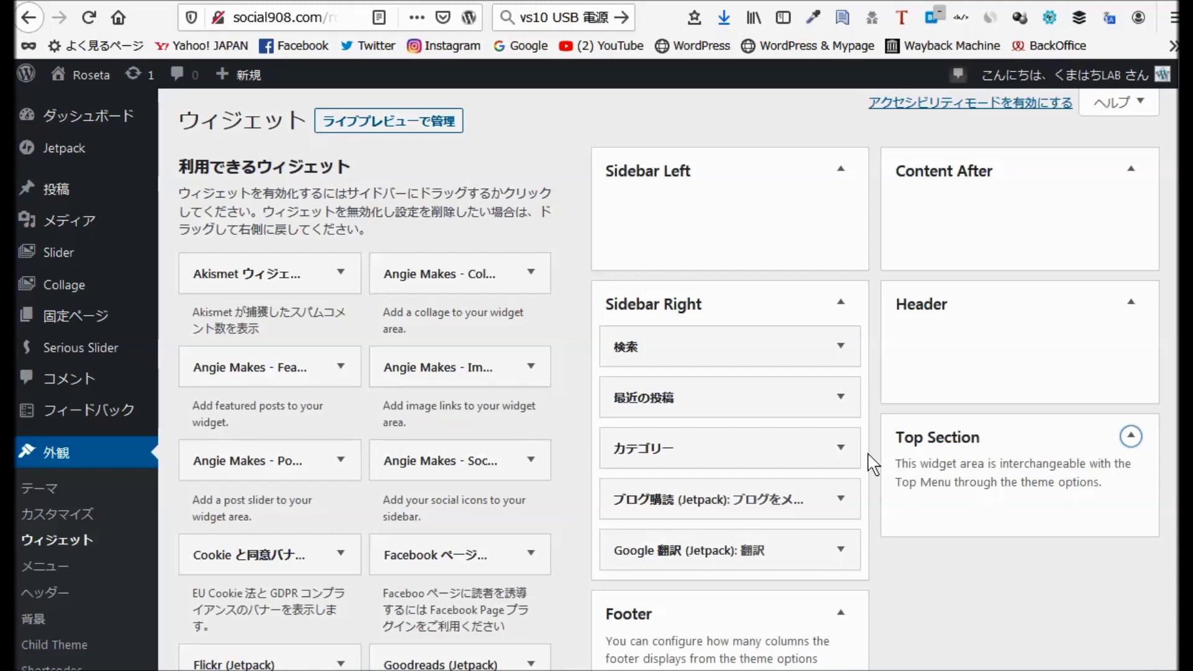
scroll(873, 463, down, 8)
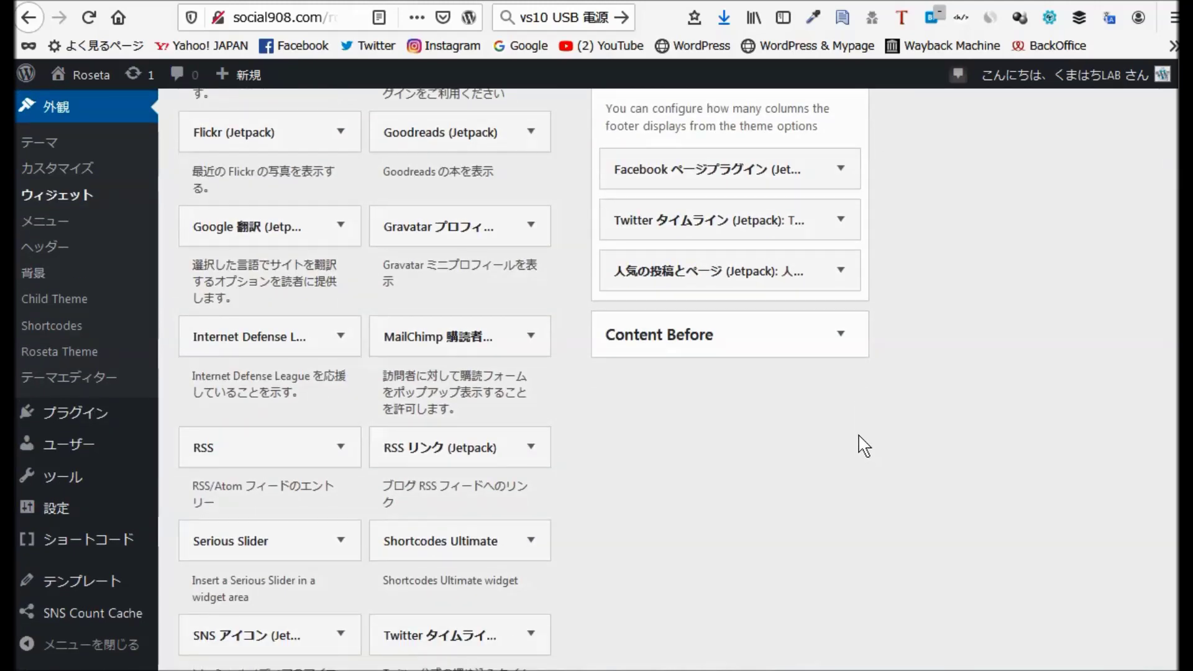
click(842, 18)
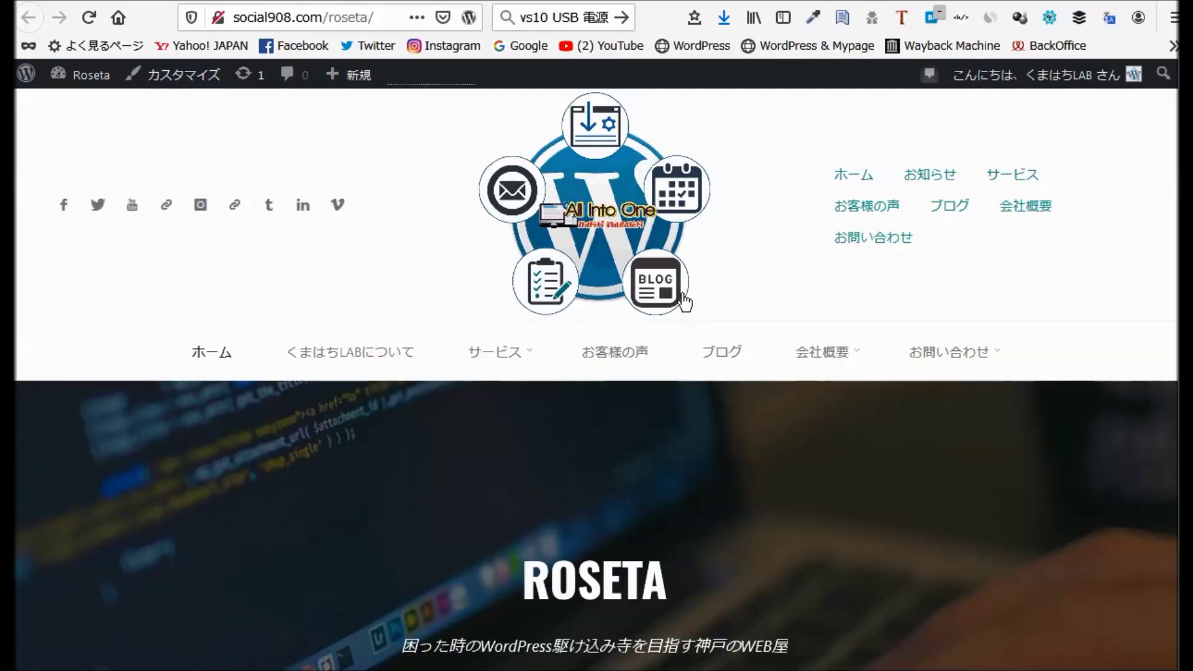
Open the One Click Child Theme post from the front page and examine its header image, title, breadcrumbs and opening content.
scroll(546, 360, down, 6)
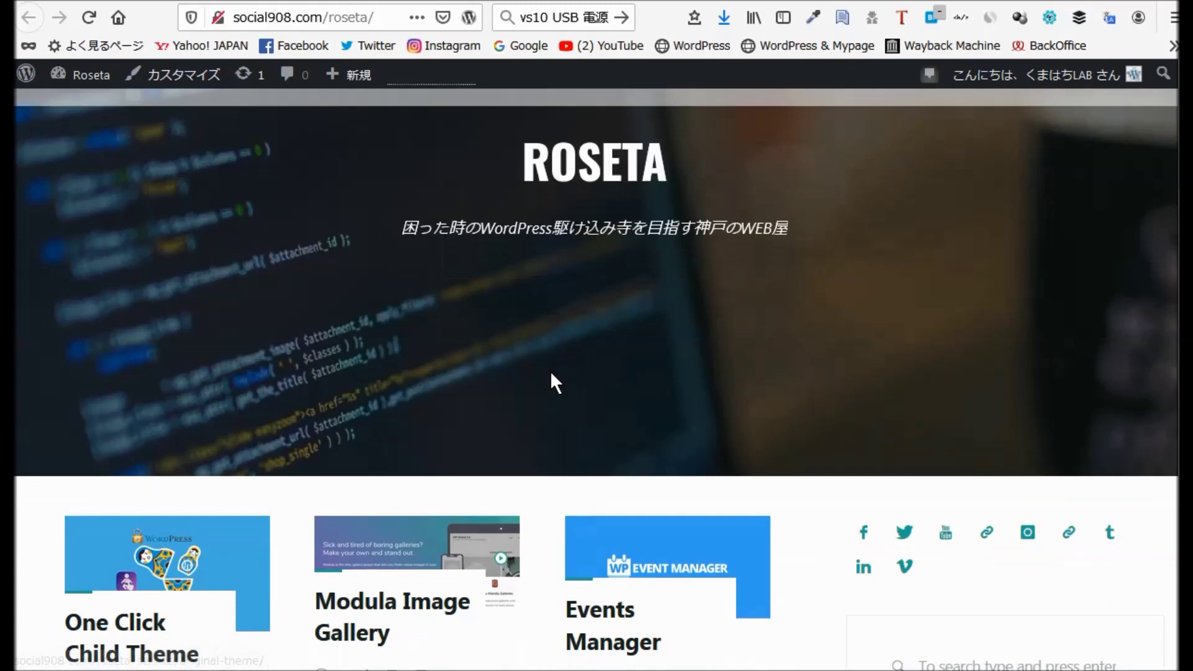
scroll(551, 375, down, 4)
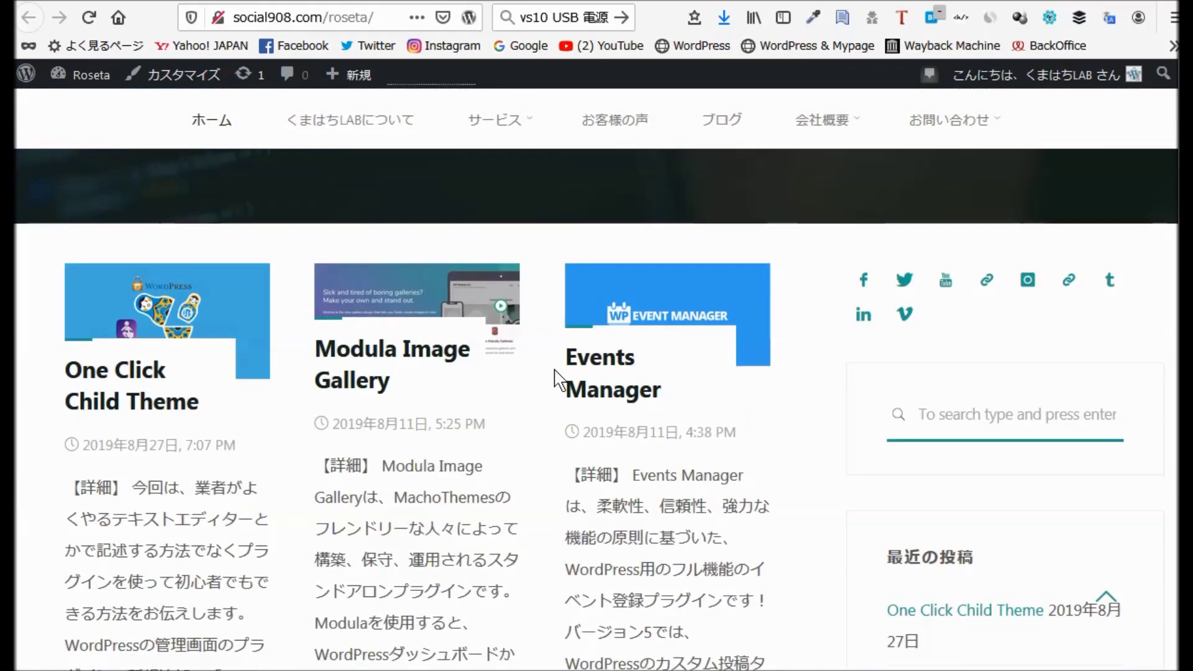
click(138, 381)
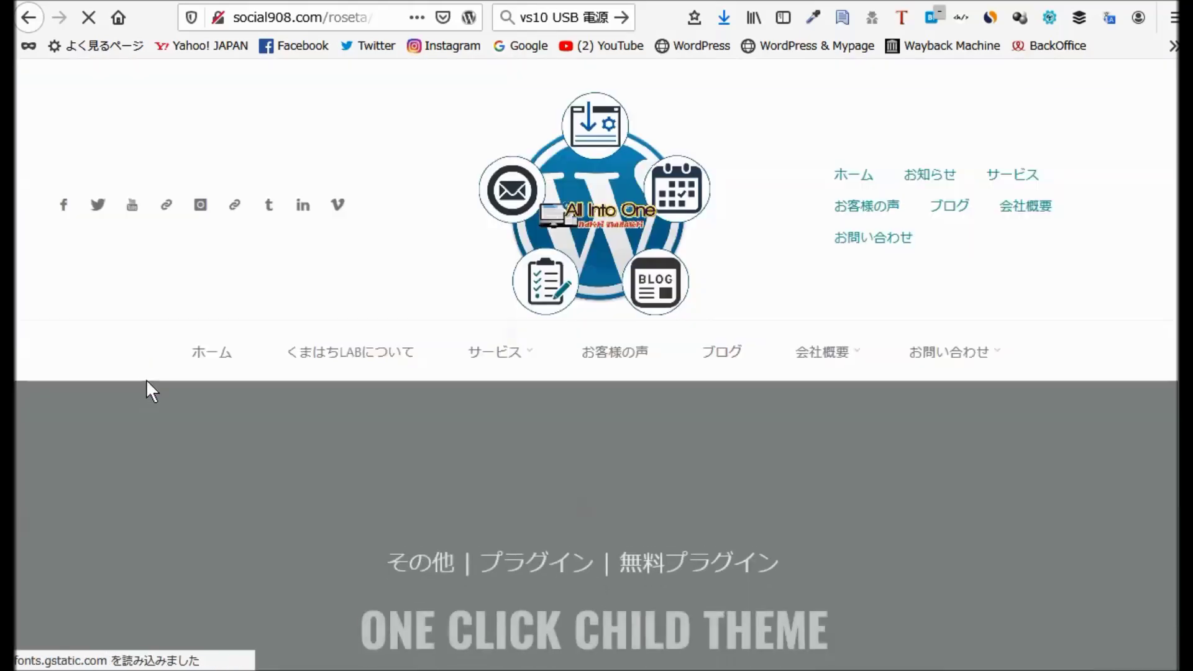
mouse_move(467, 345)
scroll(469, 340, down, 2)
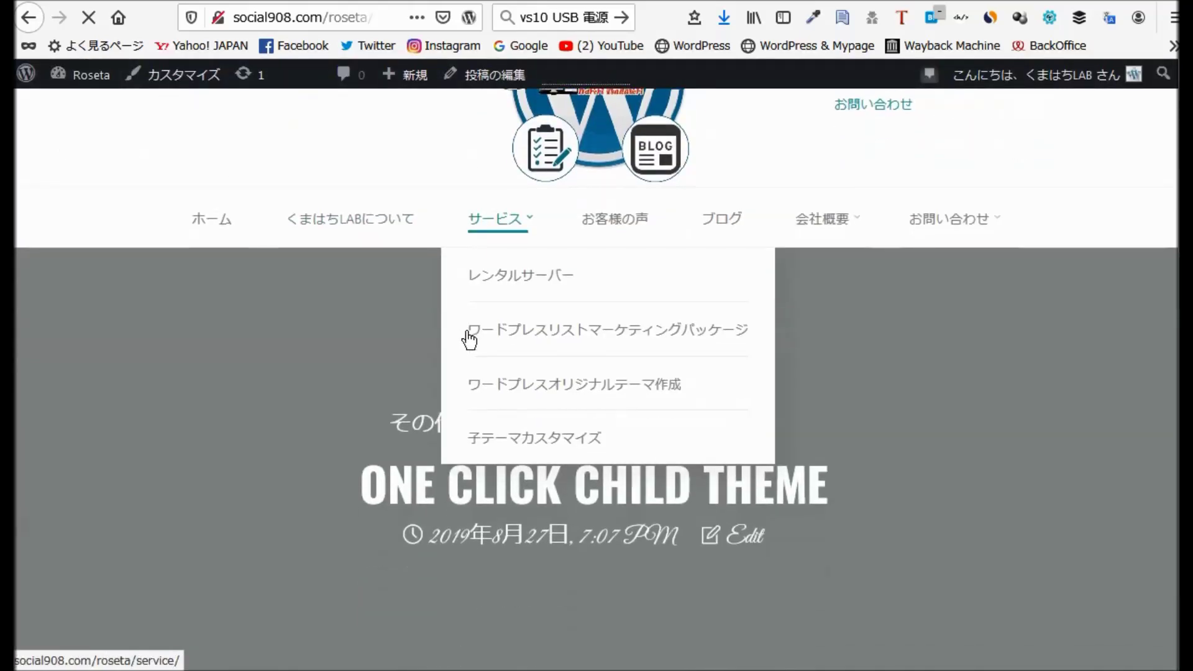
scroll(469, 340, down, 5)
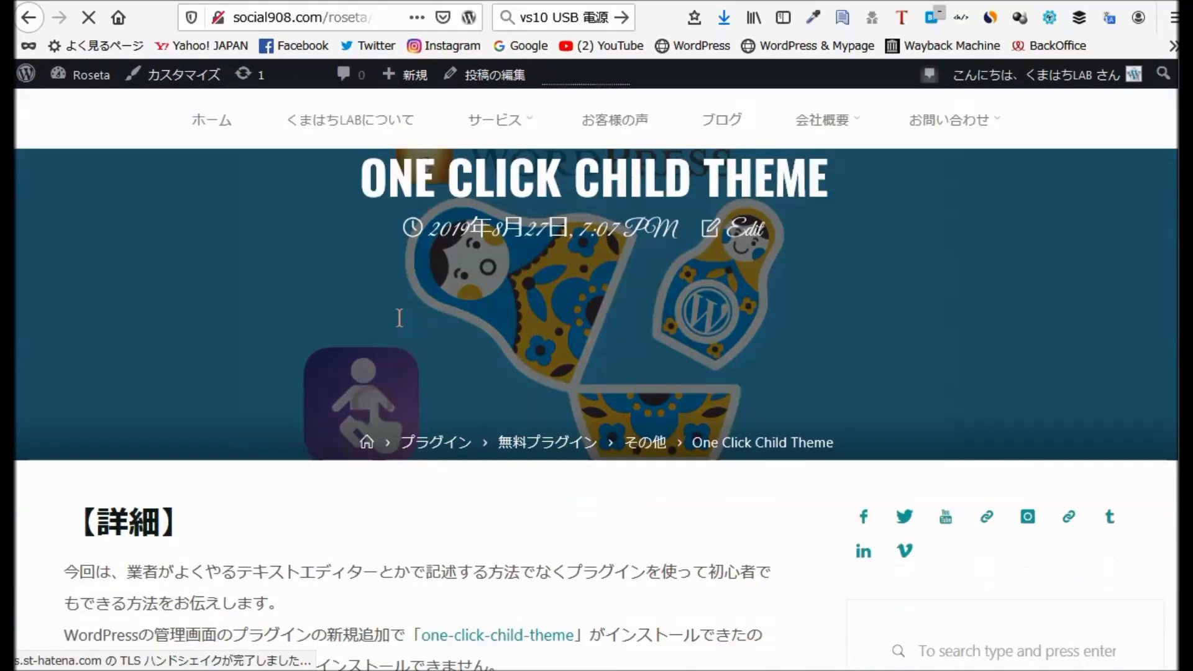
scroll(407, 323, down, 4)
scroll(421, 320, down, 2)
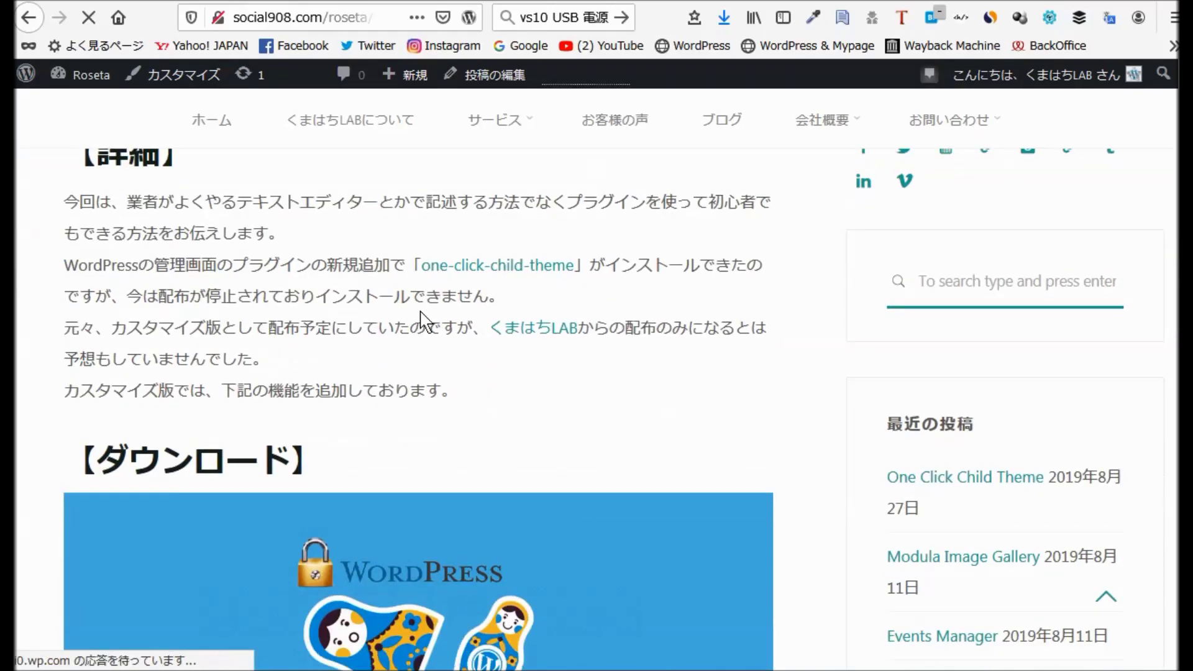
scroll(423, 320, down, 2)
scroll(426, 318, up, 8)
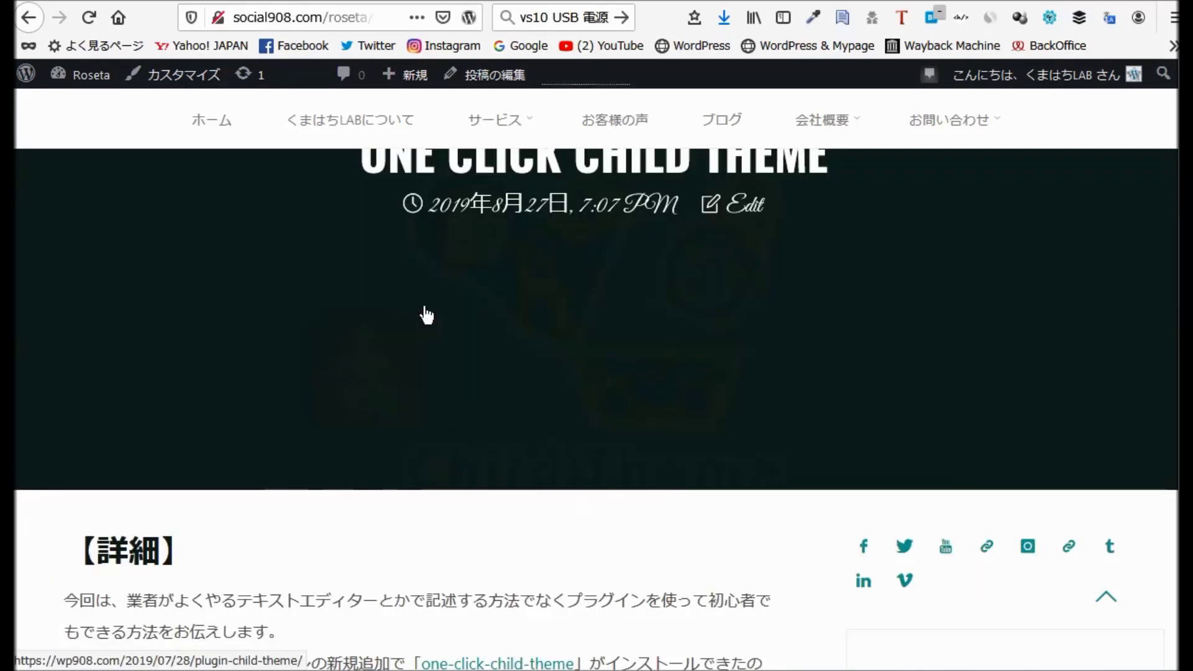
click(426, 315)
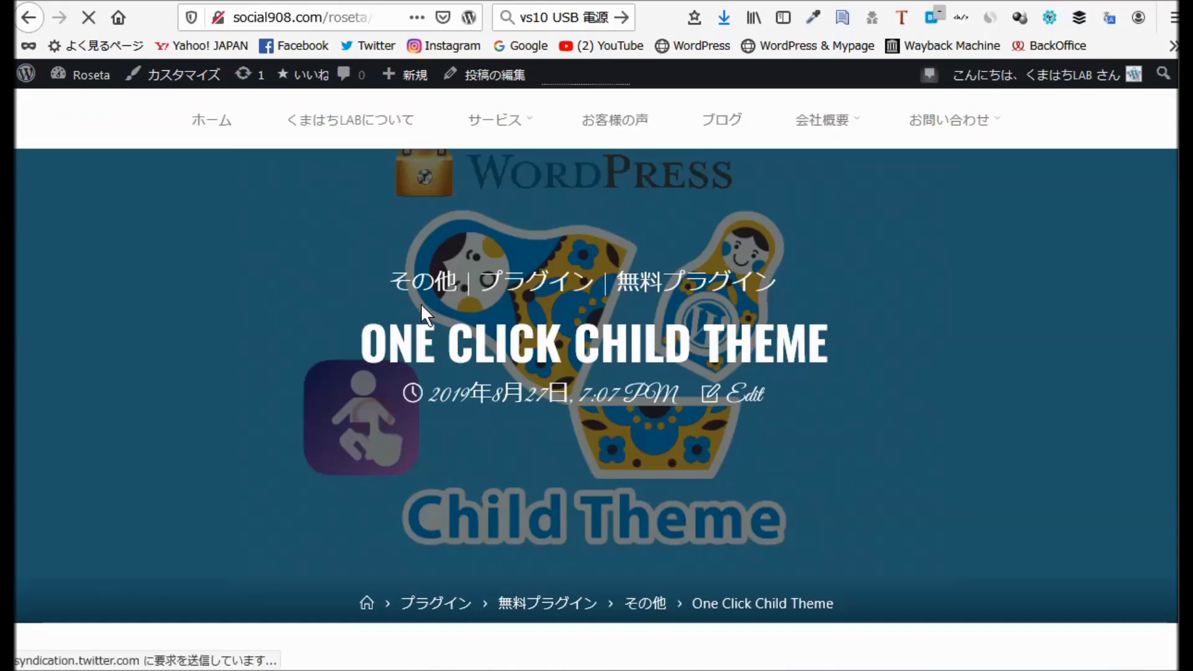
Examine the rest of the One Click Child Theme post, including its share buttons, related posts and the footer widgets.
scroll(405, 319, down, 15)
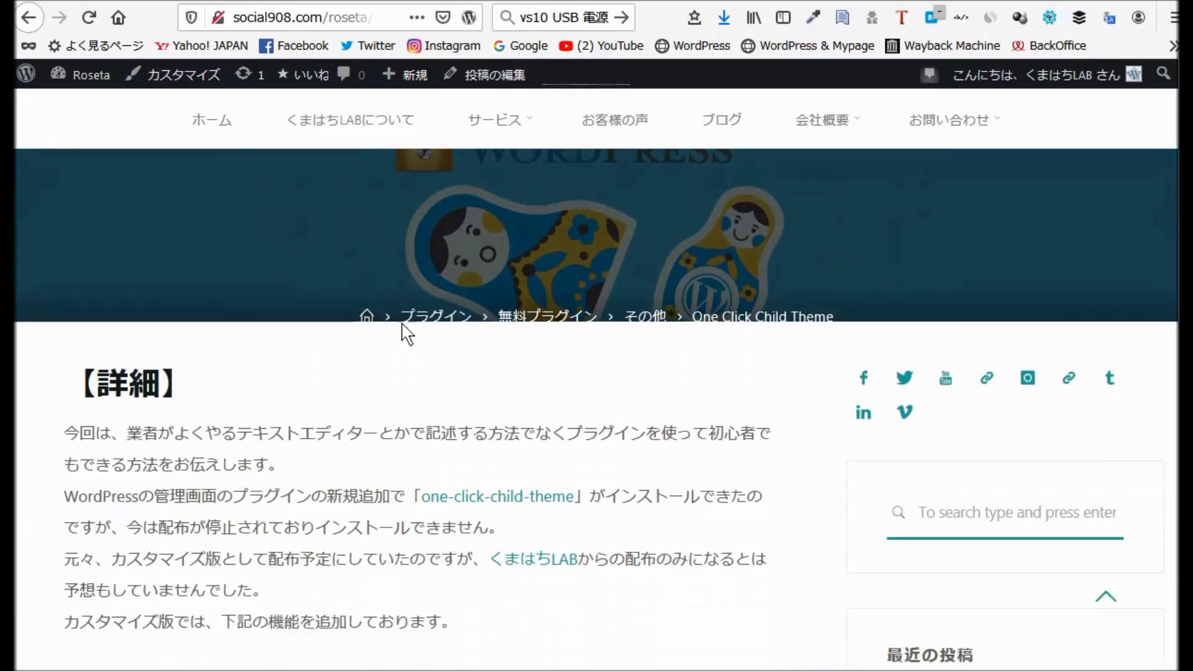
scroll(418, 329, down, 20)
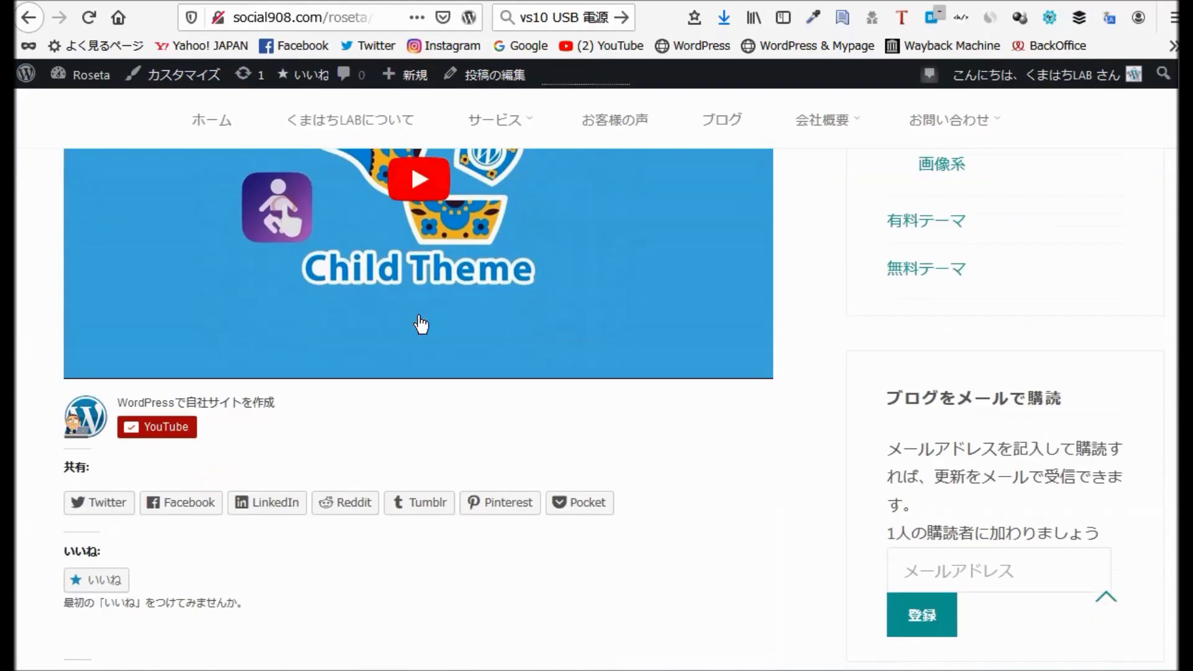
scroll(422, 314, down, 5)
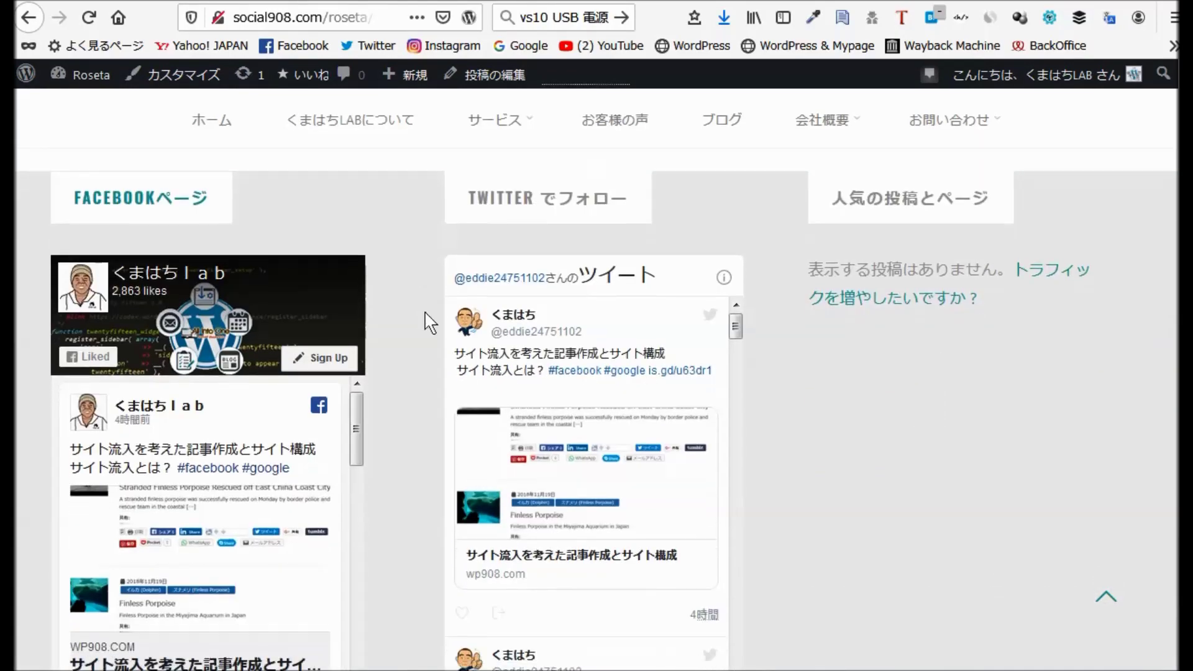
scroll(426, 319, up, 6)
scroll(622, 306, up, 15)
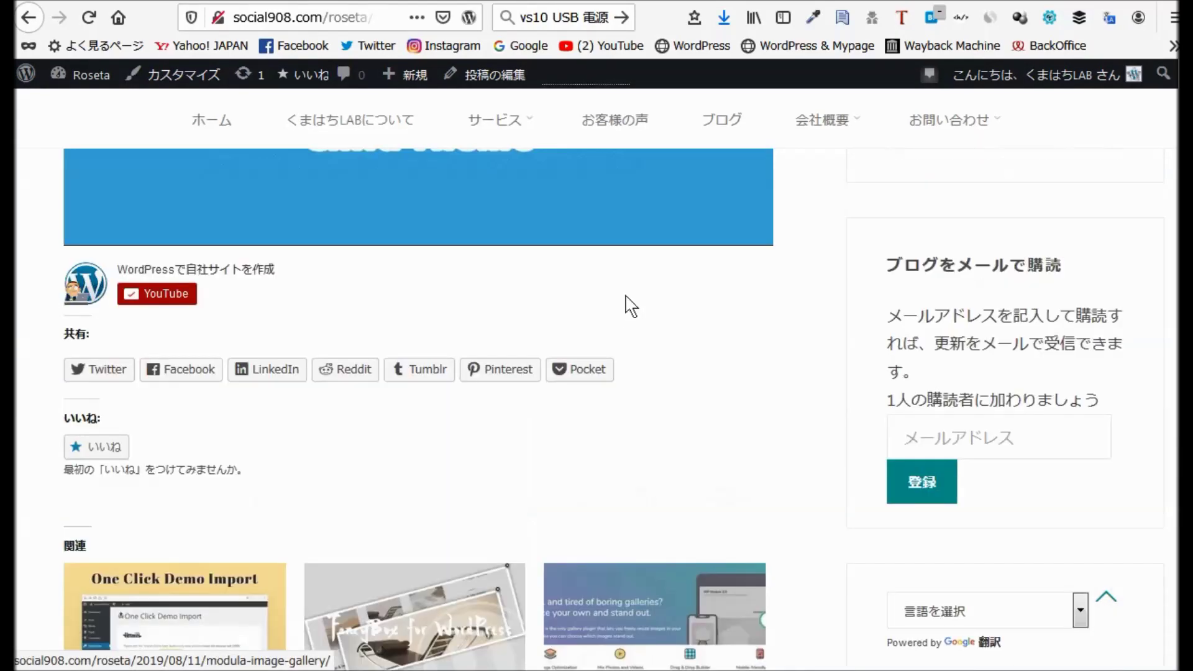
scroll(634, 305, up, 15)
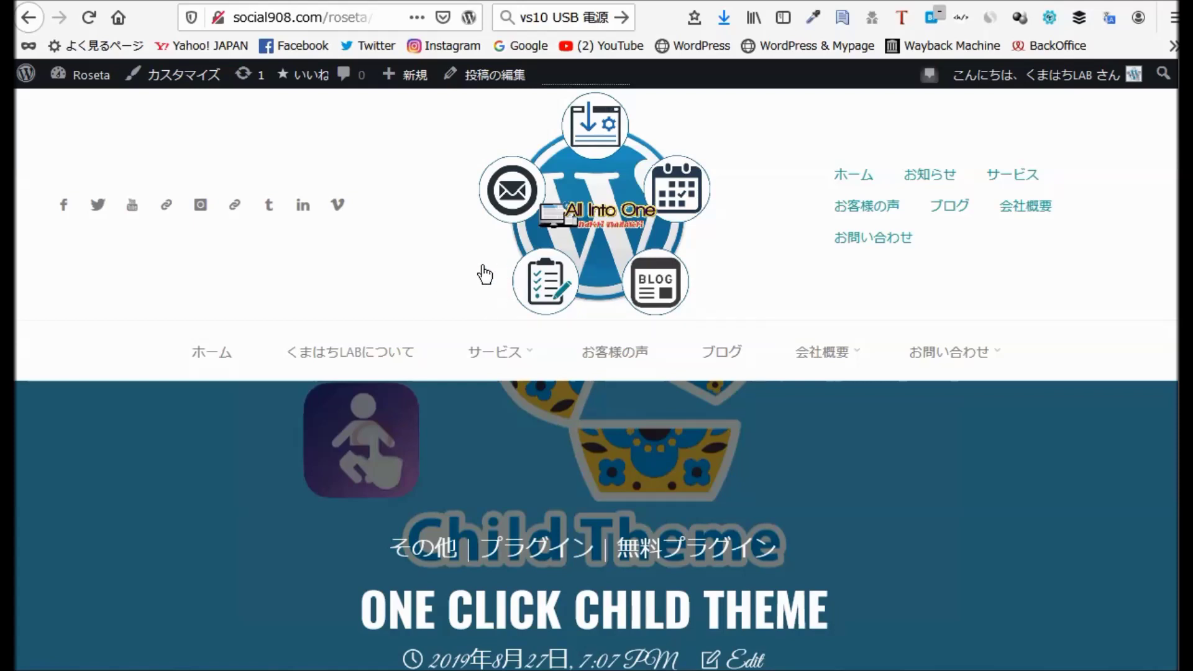
In the menu settings, assign globalmenu to Primary Navigation instead of Top Navigation, save it, and check the site's front page.
key(alt+Left)
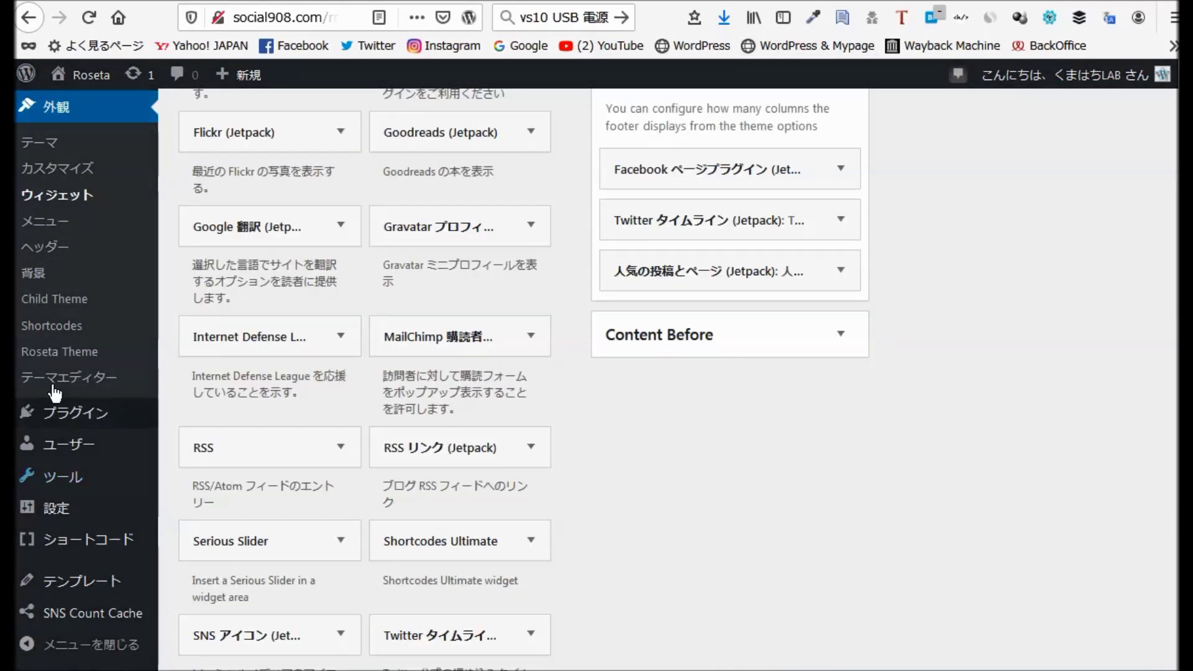
click(44, 222)
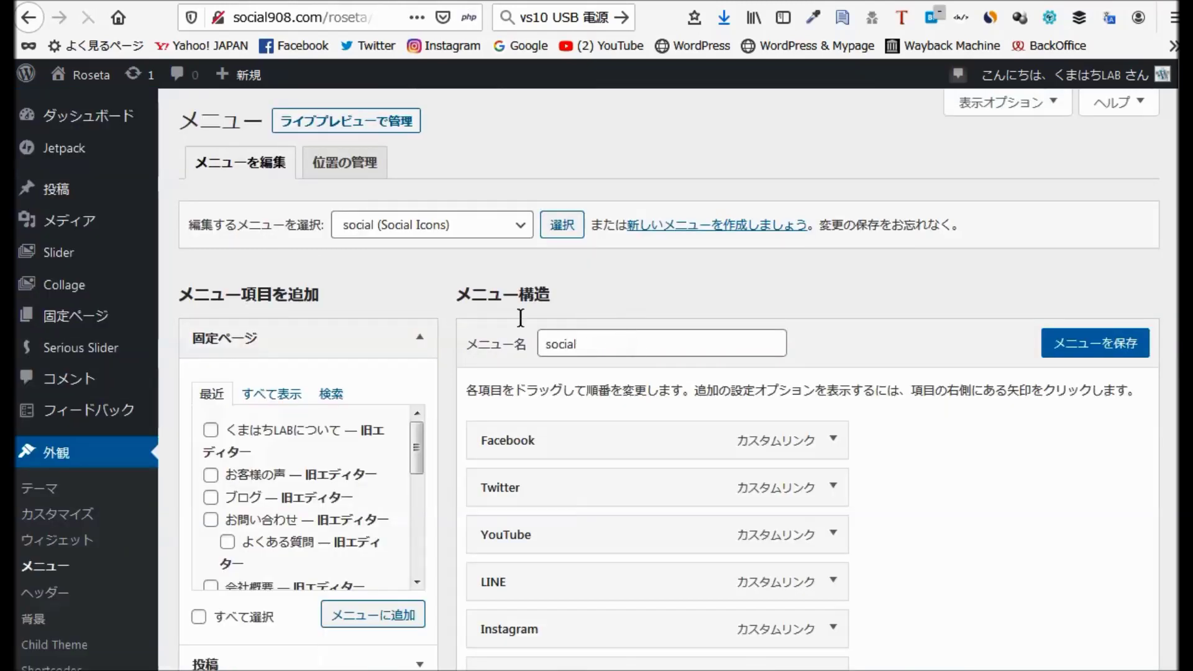
click(525, 235)
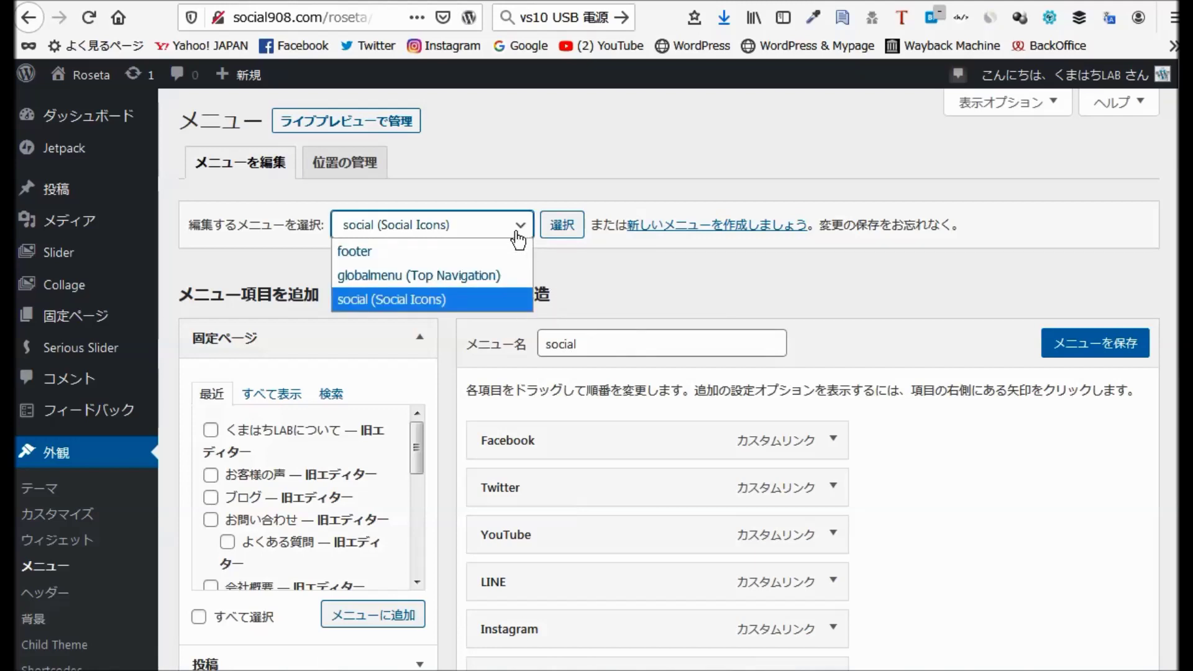
click(487, 271)
click(575, 234)
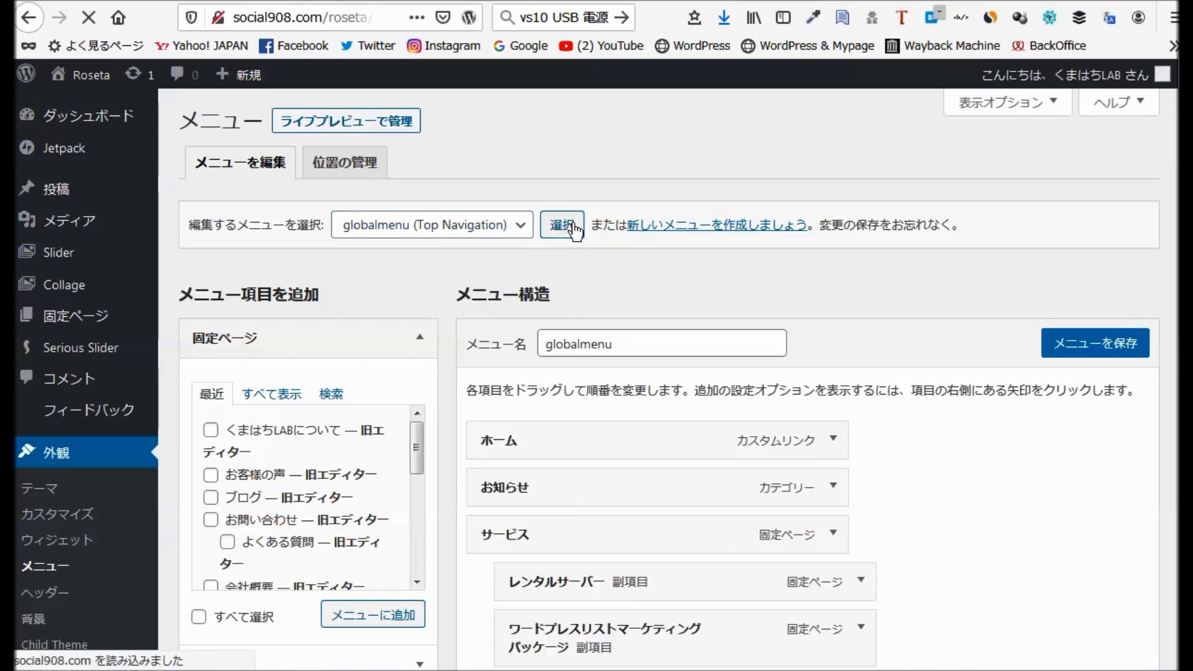
scroll(647, 307, down, 10)
scroll(648, 304, down, 3)
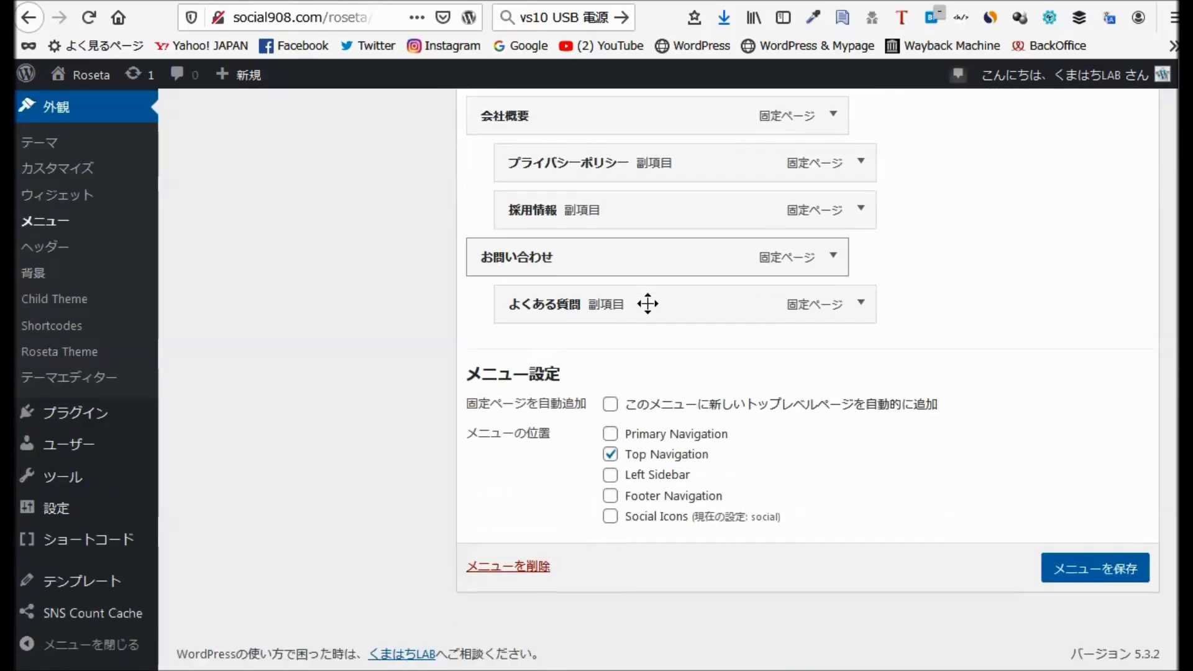
click(611, 435)
click(1105, 580)
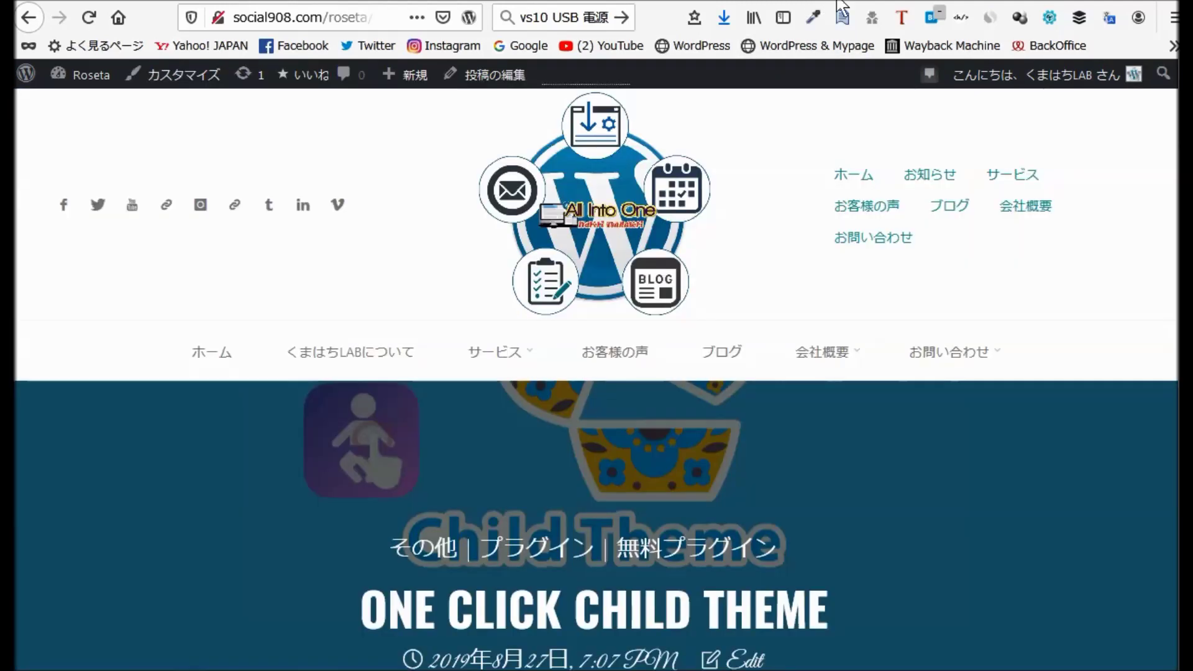
click(219, 365)
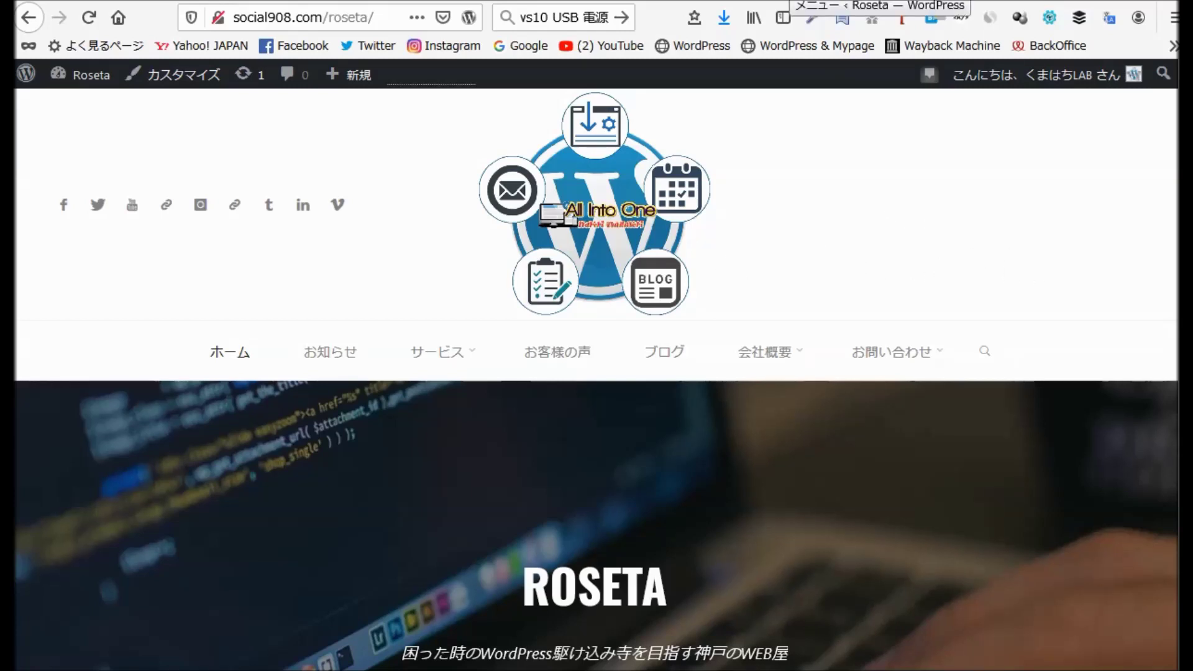
Return to the menu settings, load the footer menu for editing, assign it to Top Navigation and save it.
click(782, 2)
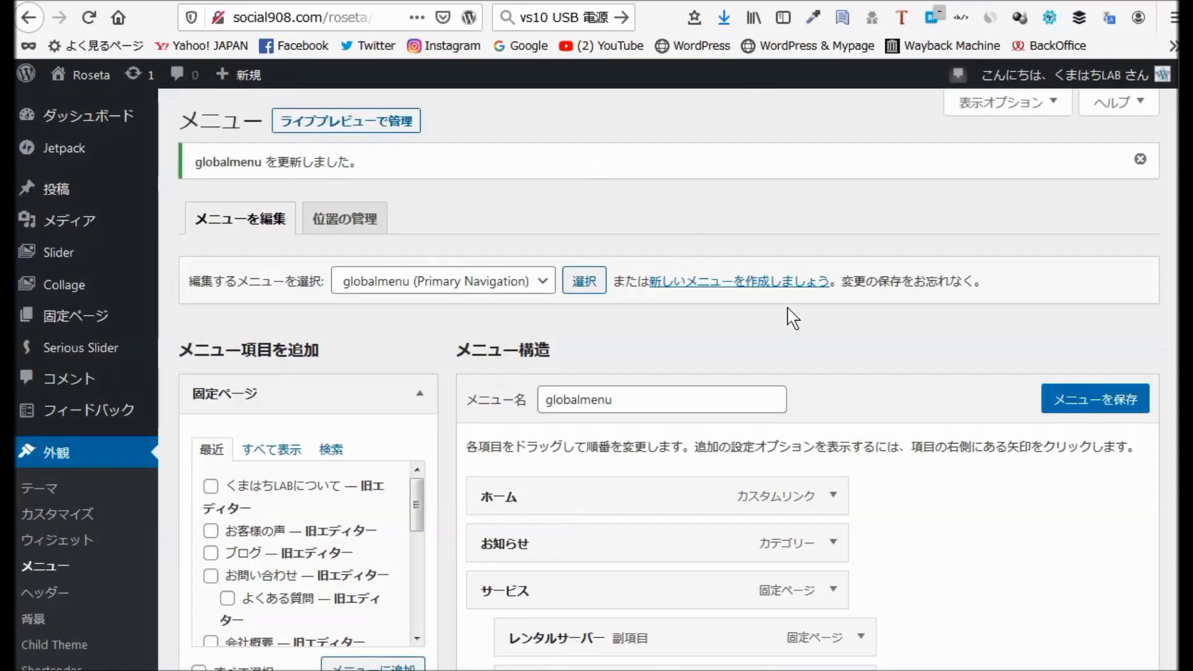
scroll(764, 314, down, 4)
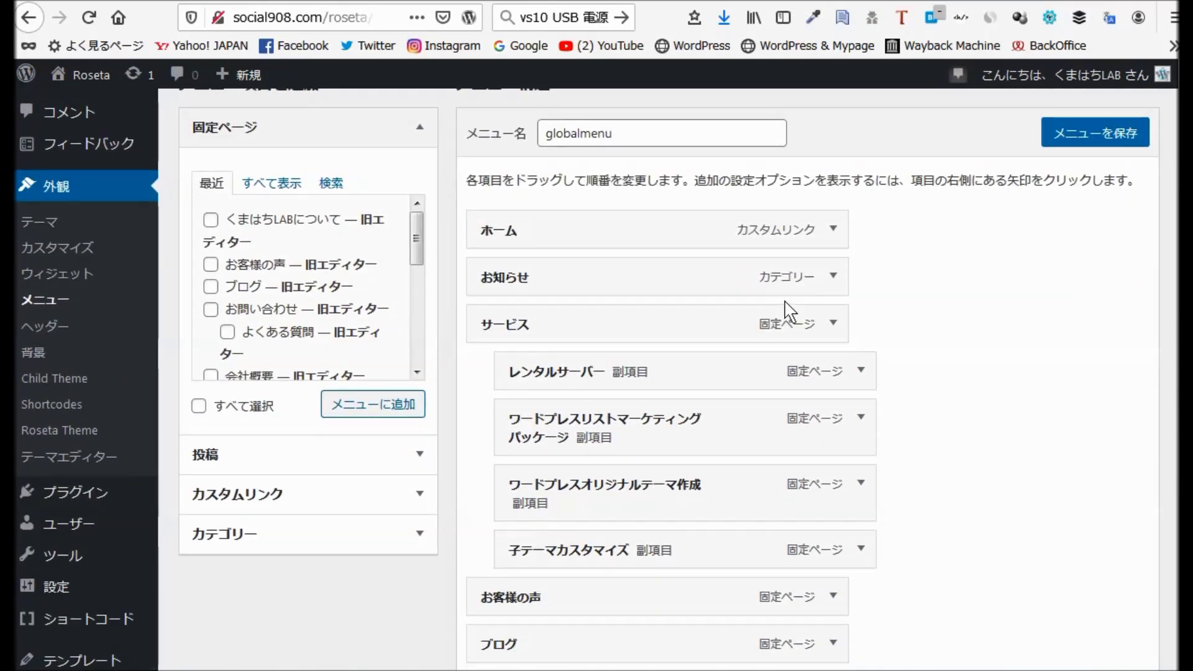
scroll(790, 311, up, 2)
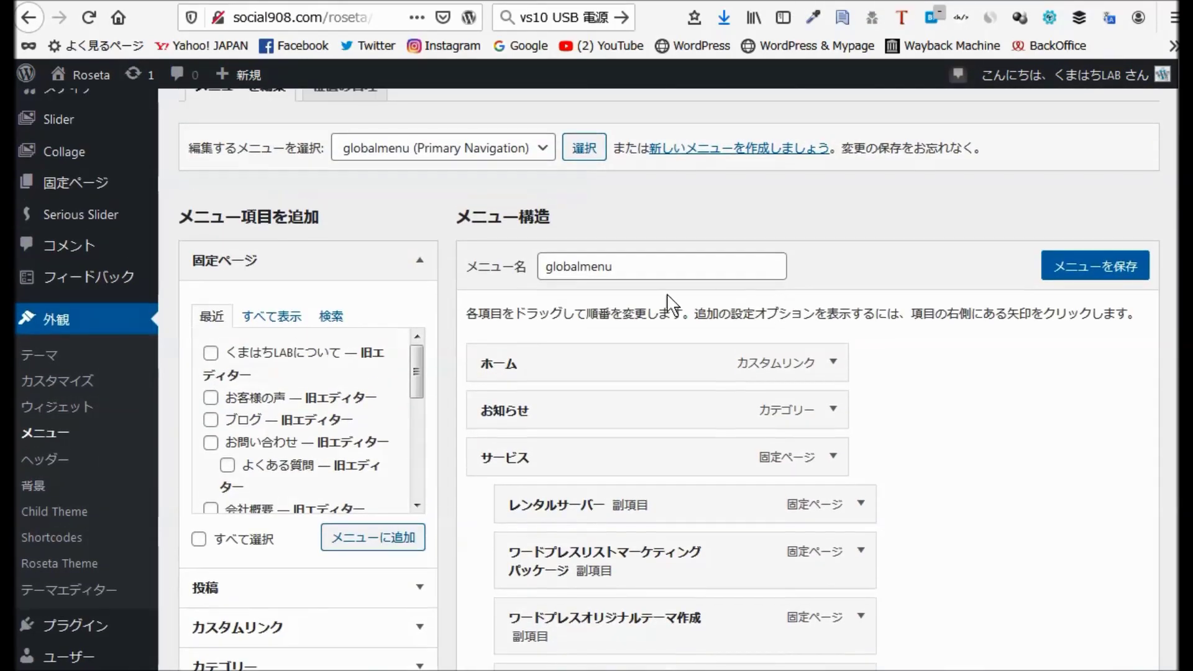
click(546, 149)
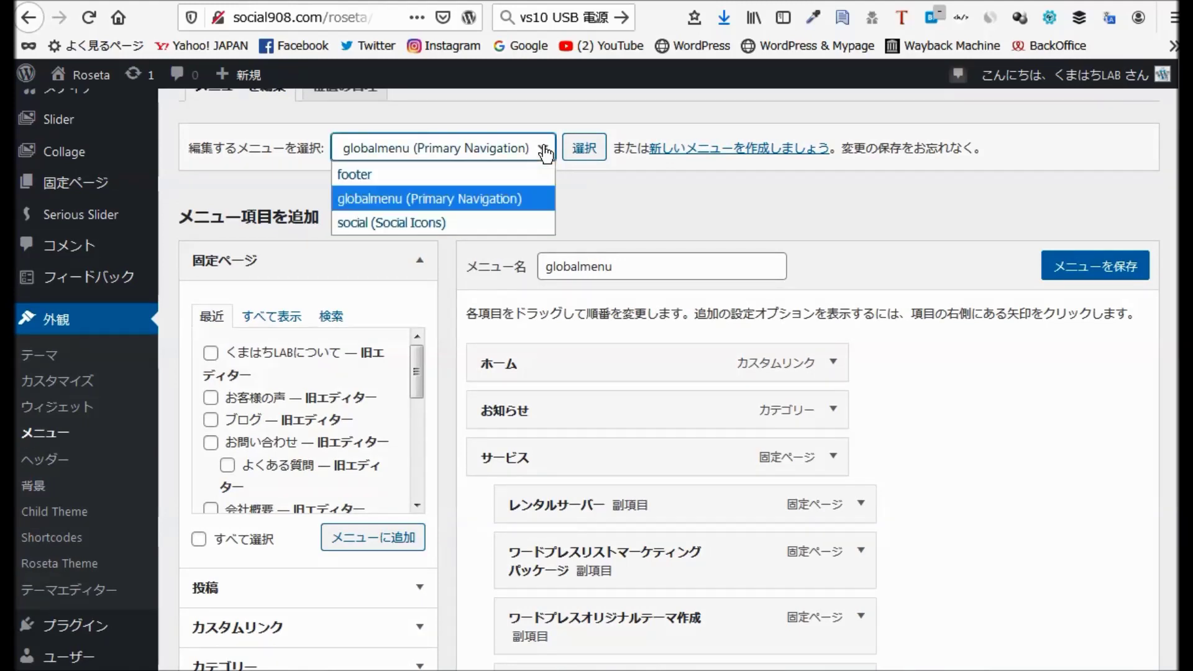
click(519, 175)
click(583, 148)
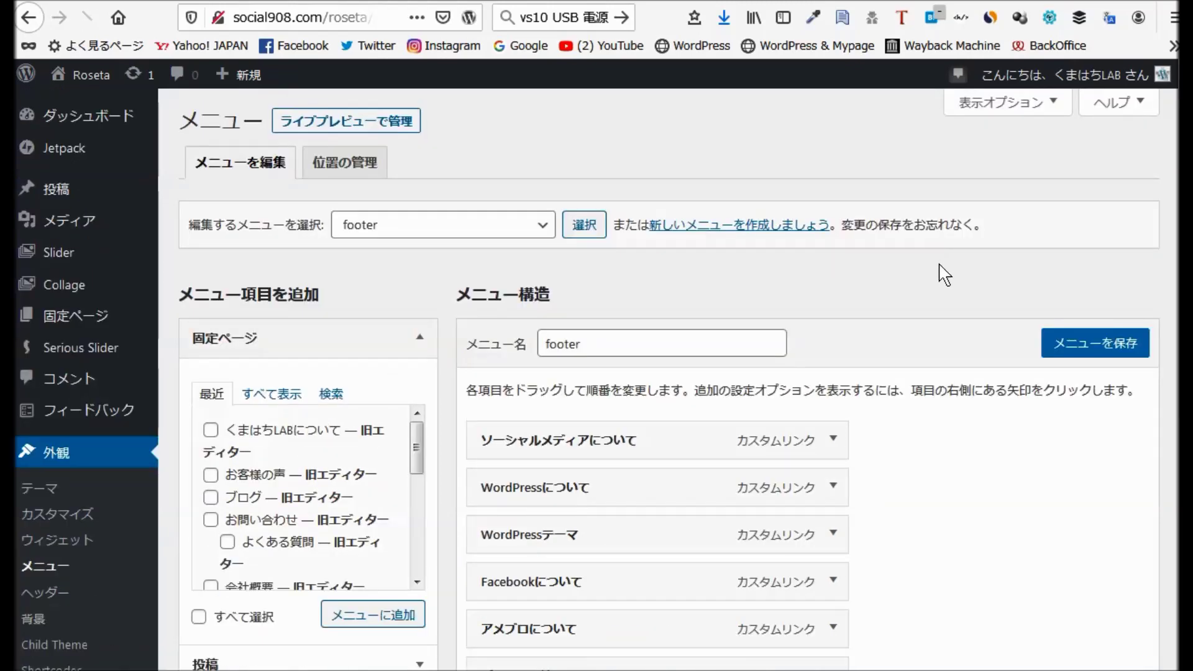
scroll(932, 276, down, 5)
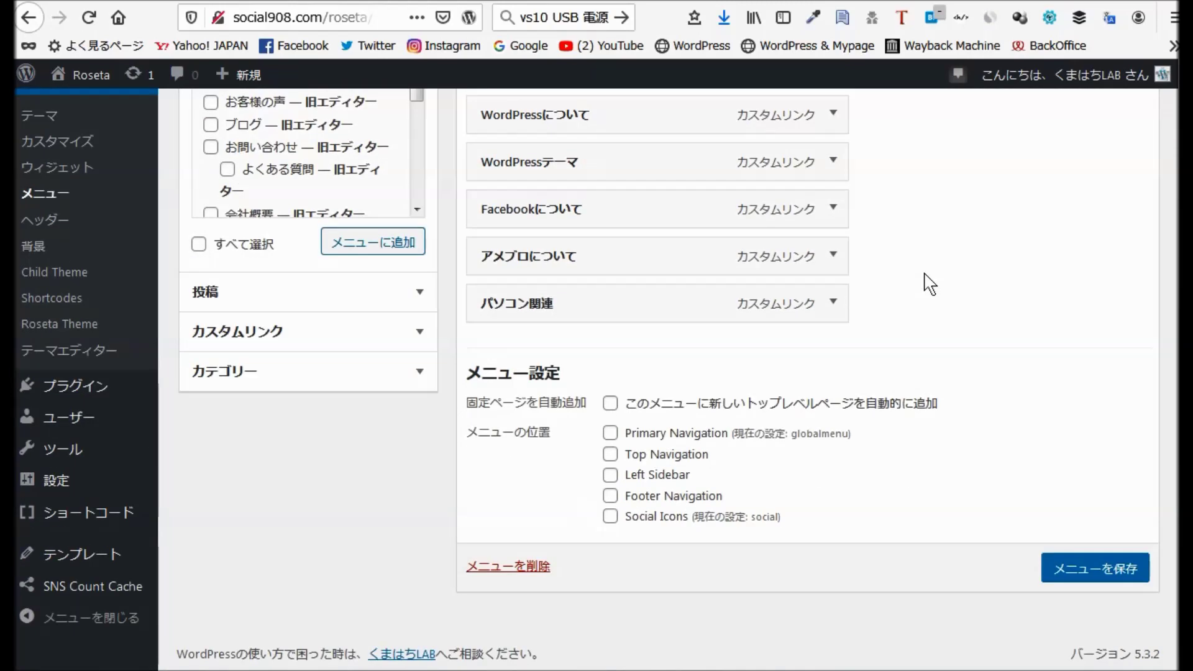
click(612, 457)
click(1102, 573)
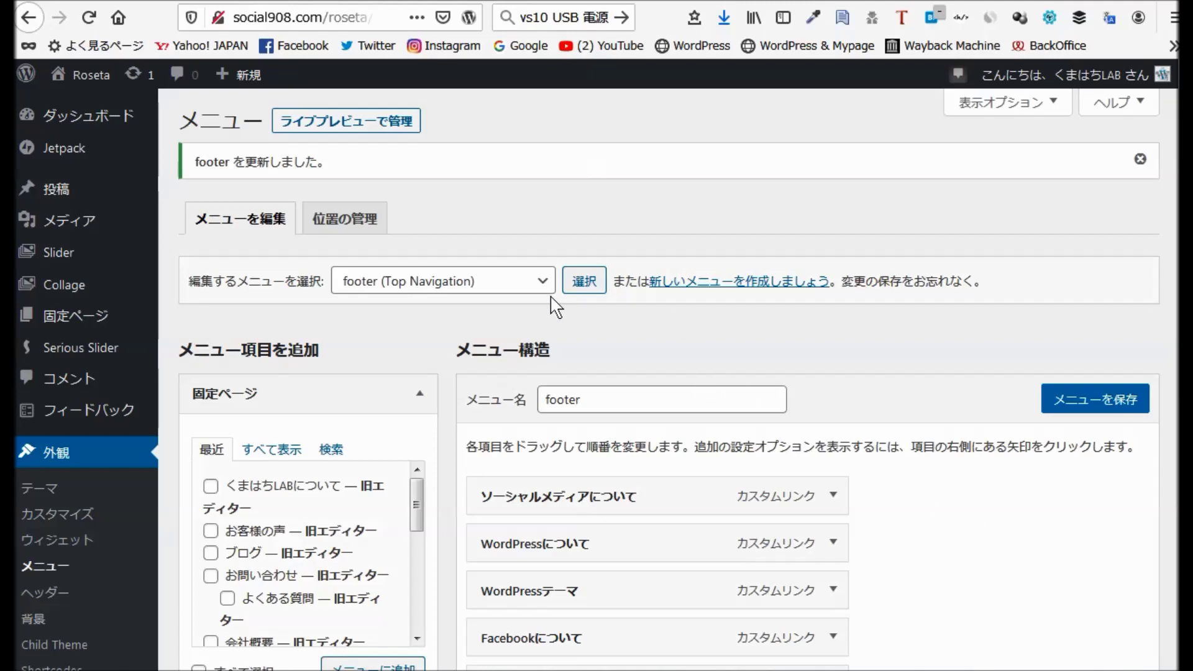
Load the social menu for editing, assign it to Footer Navigation in addition to Social Icons, and save it.
scroll(571, 309, down, 3)
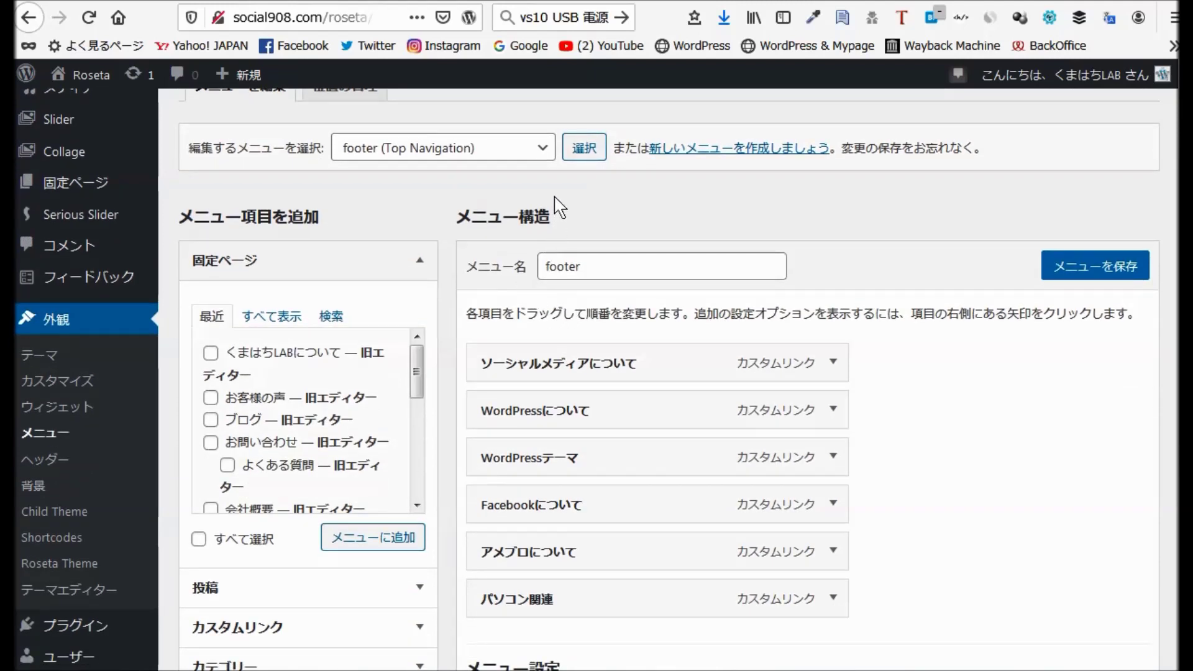
click(541, 151)
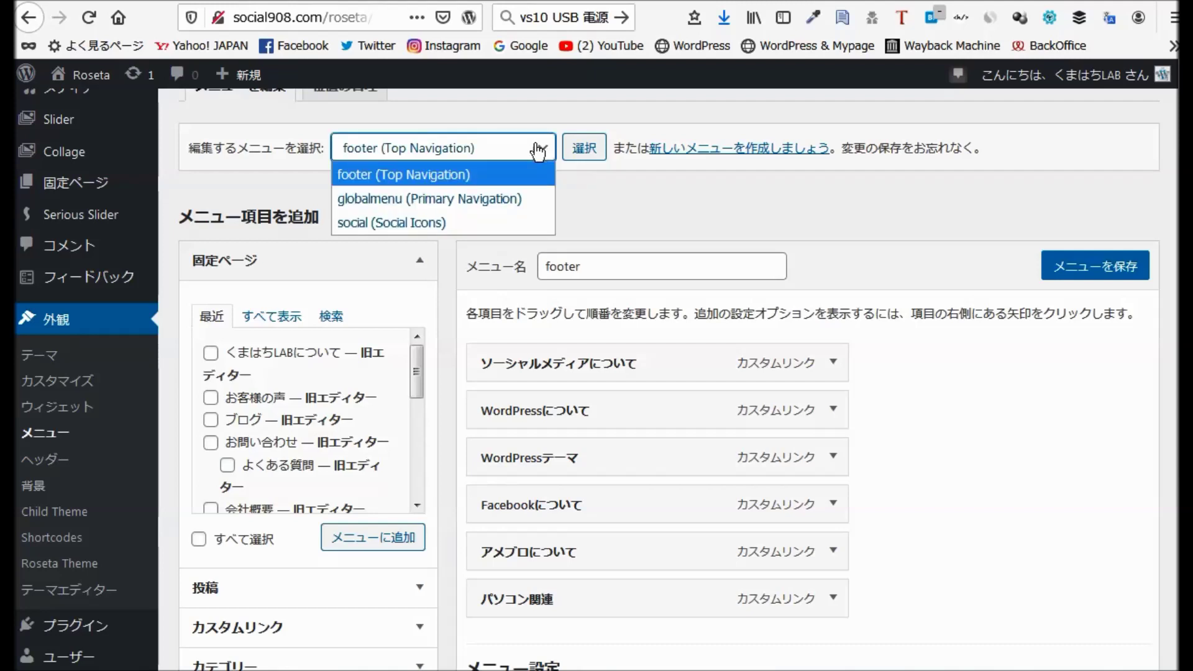
click(500, 222)
click(583, 148)
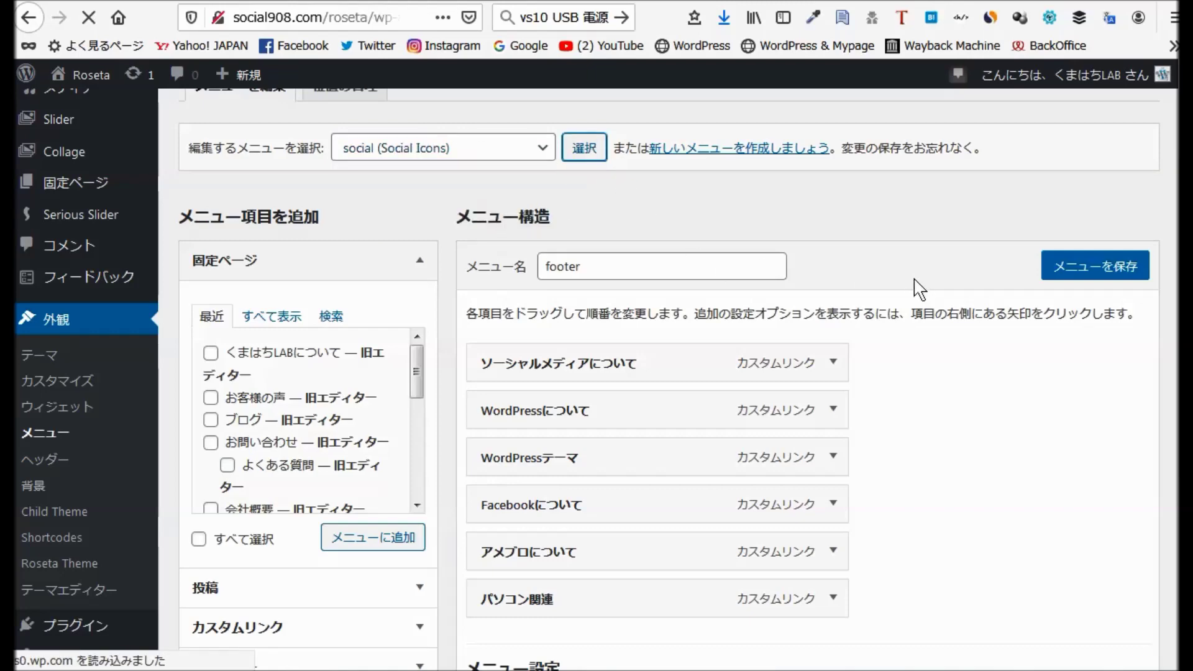
scroll(920, 298, down, 8)
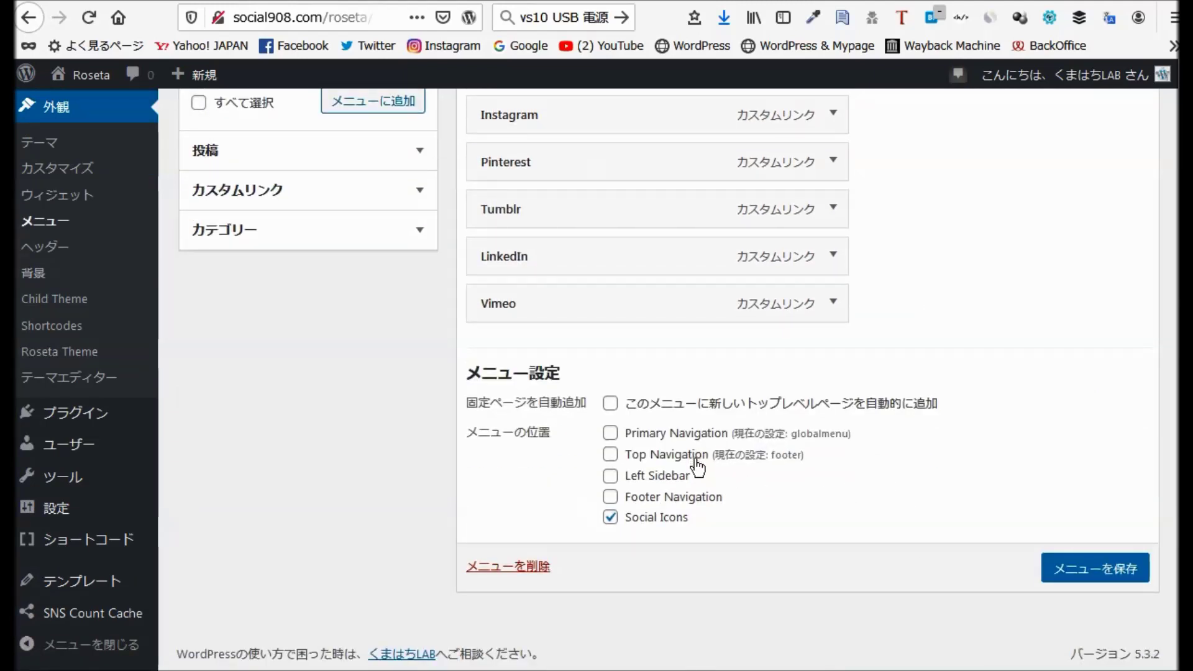
click(611, 497)
click(1084, 577)
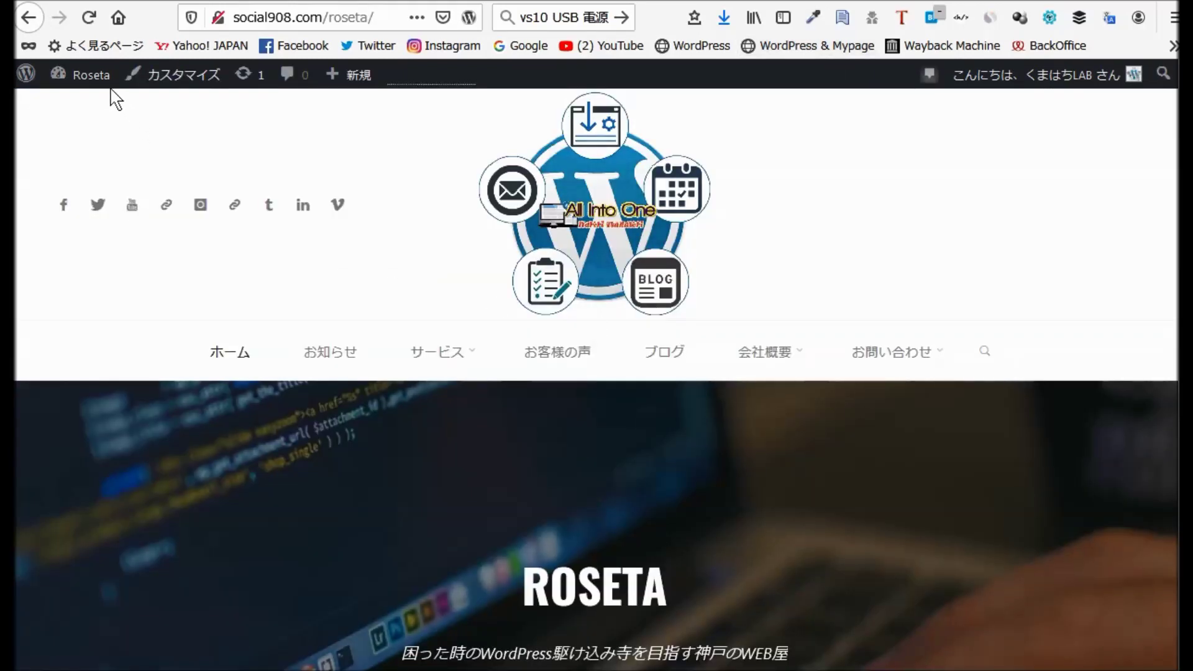
Reload the site's front page and examine the header menus, post list, sidebar, footer widgets and footer navigation links.
click(89, 18)
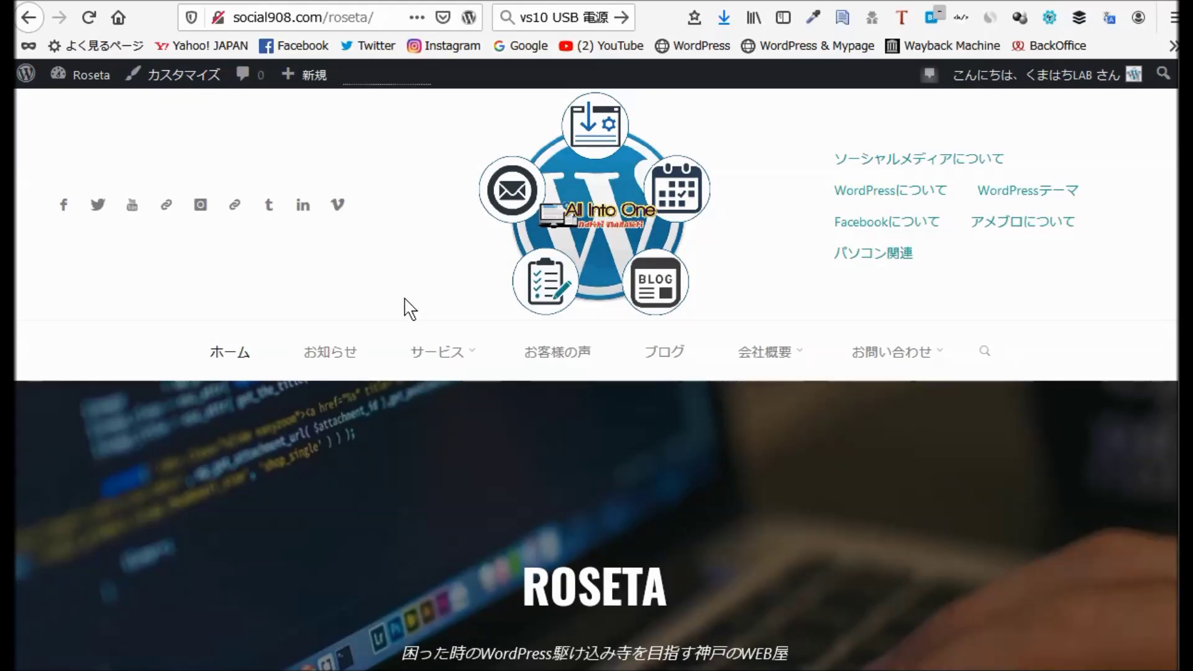
scroll(414, 298, down, 10)
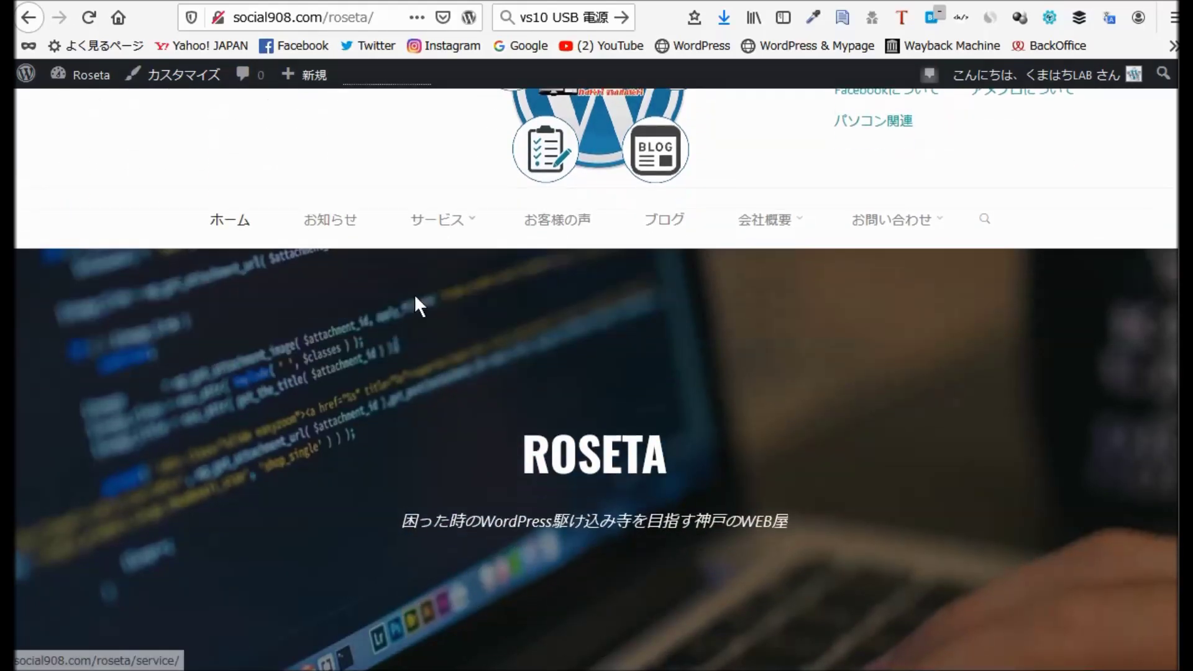
scroll(488, 297, down, 15)
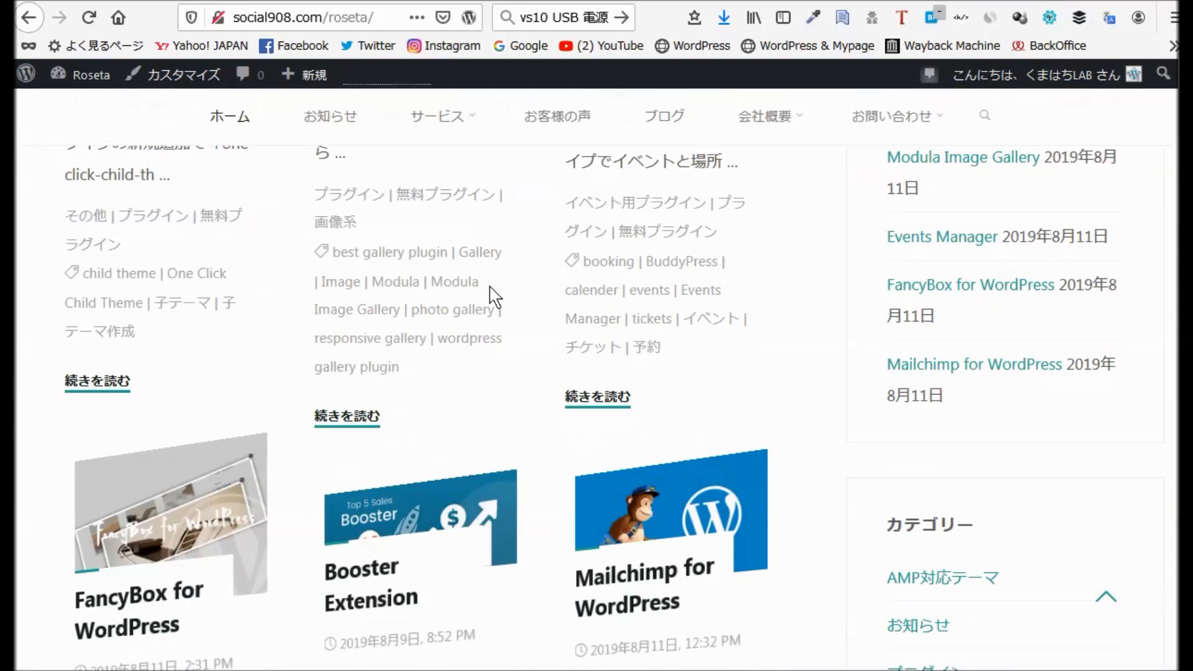
scroll(496, 292, down, 10)
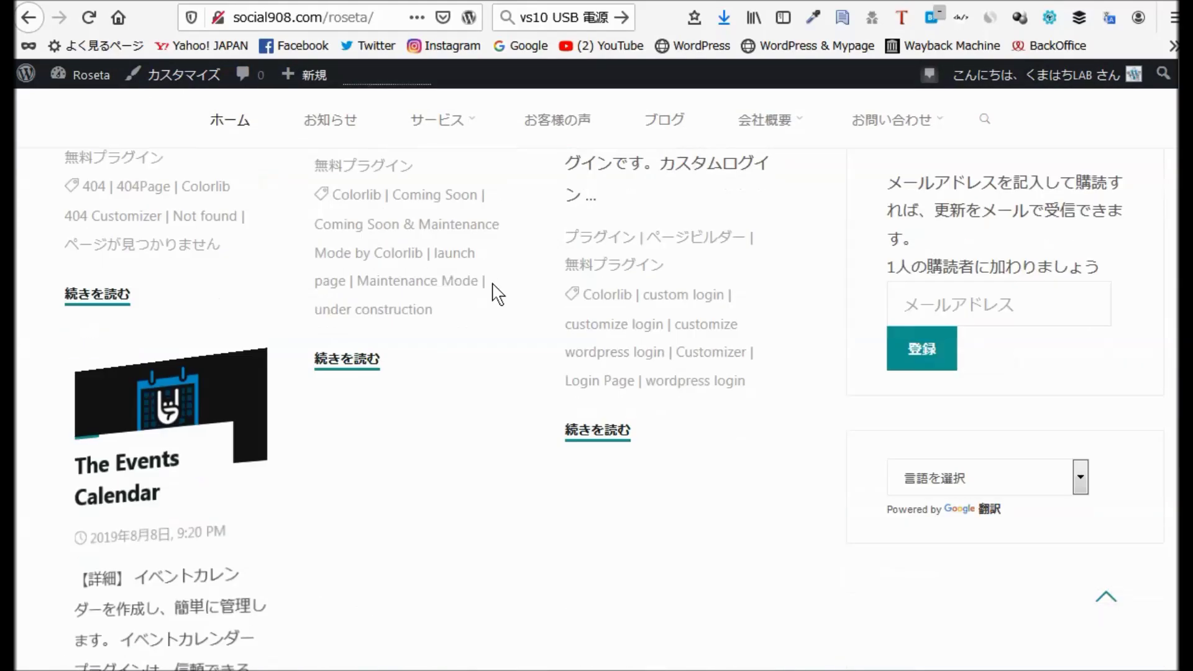
scroll(493, 280, down, 5)
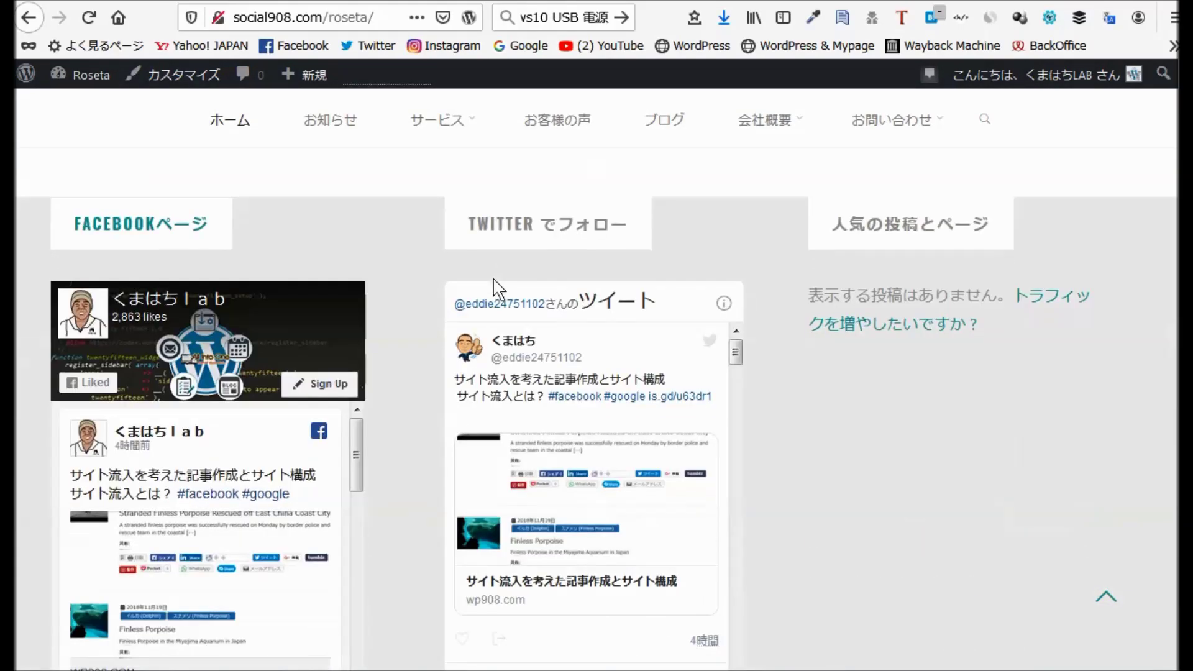
scroll(493, 280, up, 4)
scroll(495, 289, down, 10)
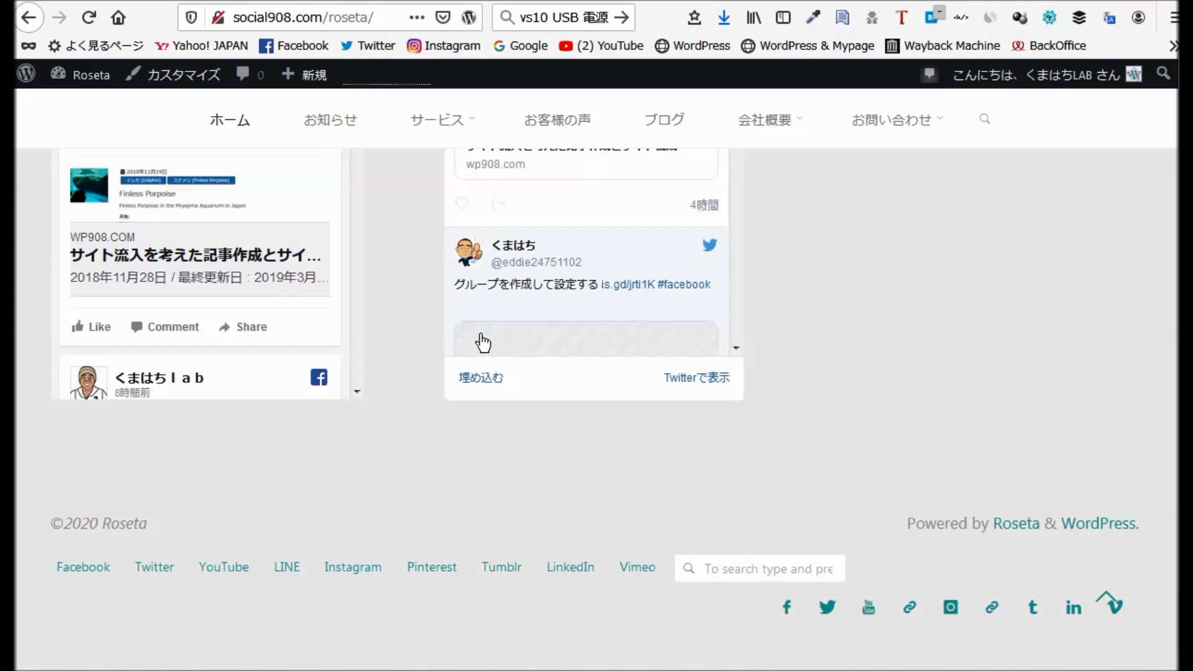
scroll(858, 400, up, 10)
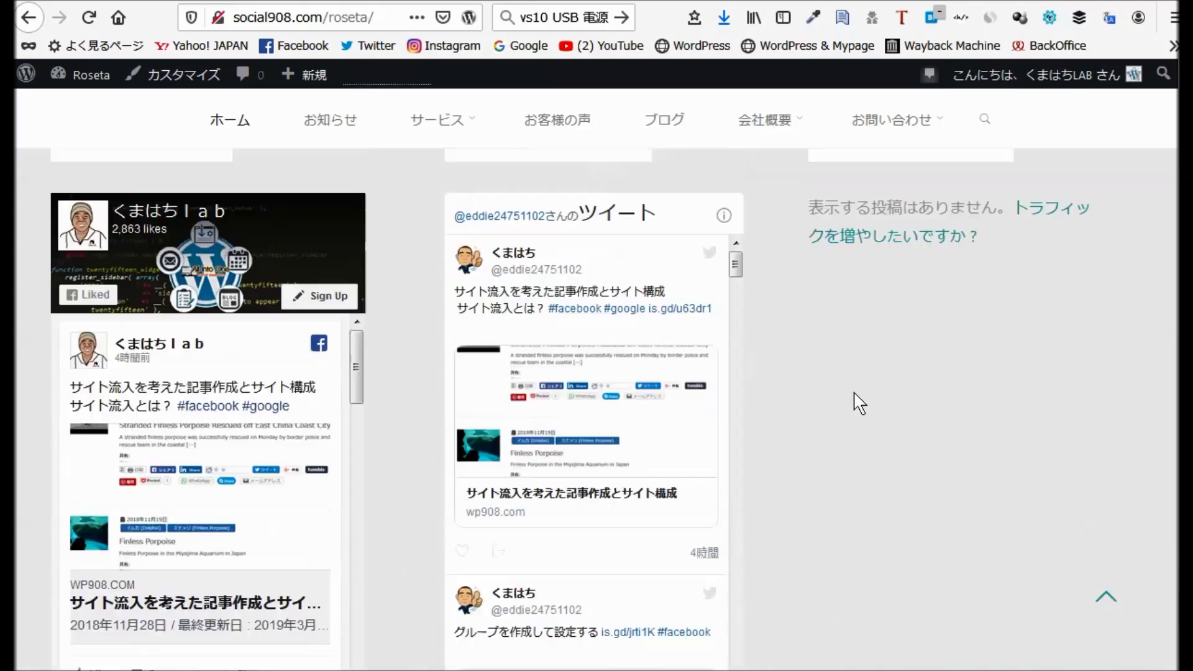
scroll(752, 411, up, 15)
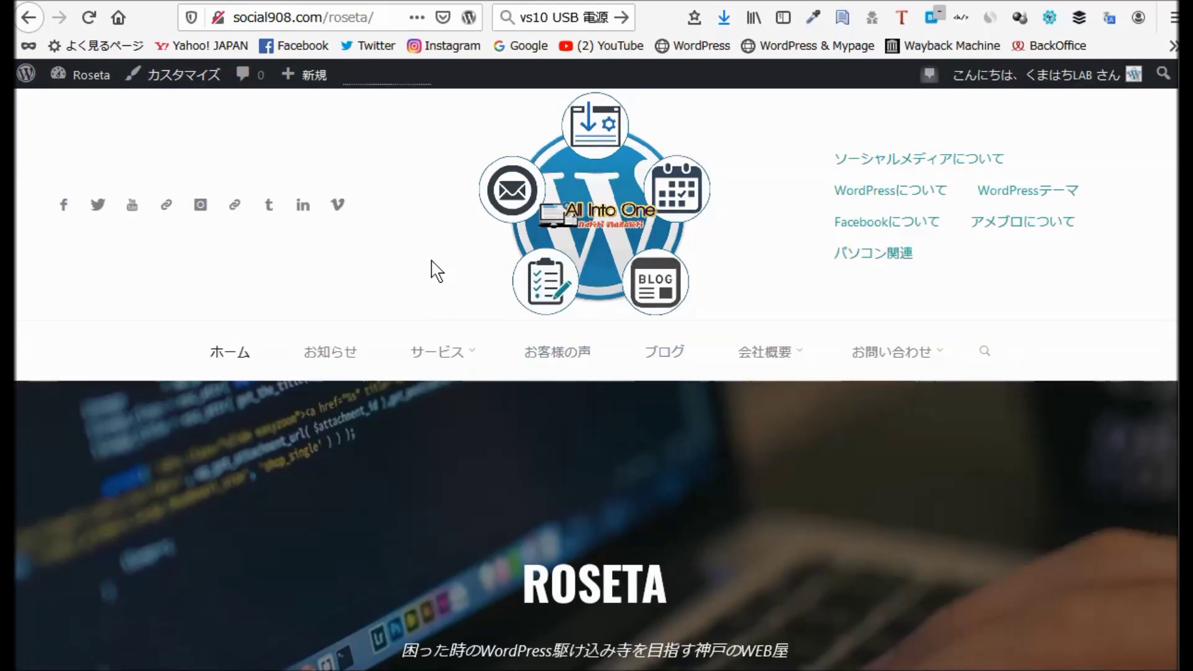
scroll(435, 270, down, 5)
scroll(468, 259, down, 7)
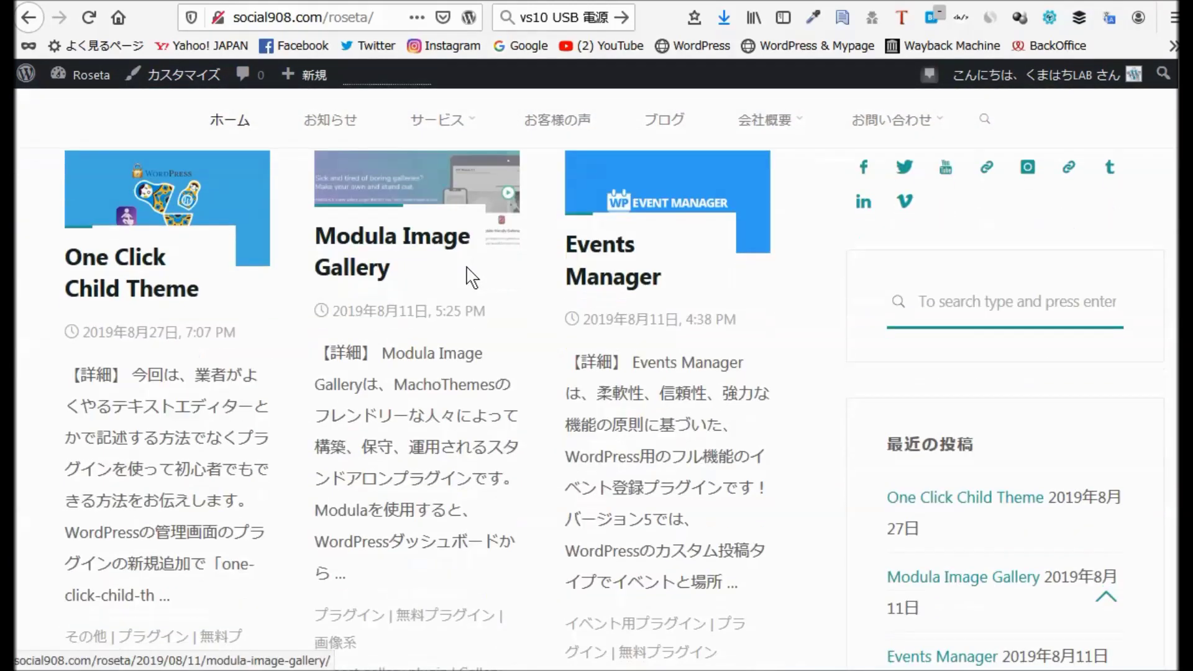
scroll(466, 279, down, 1)
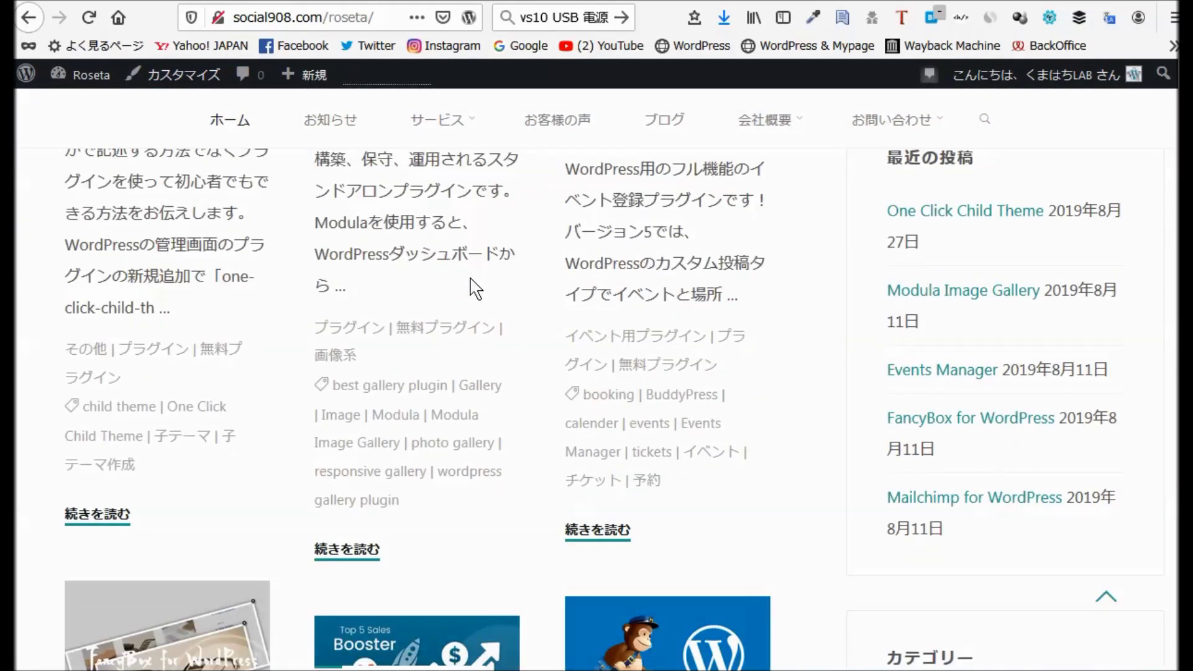
scroll(476, 285, up, 13)
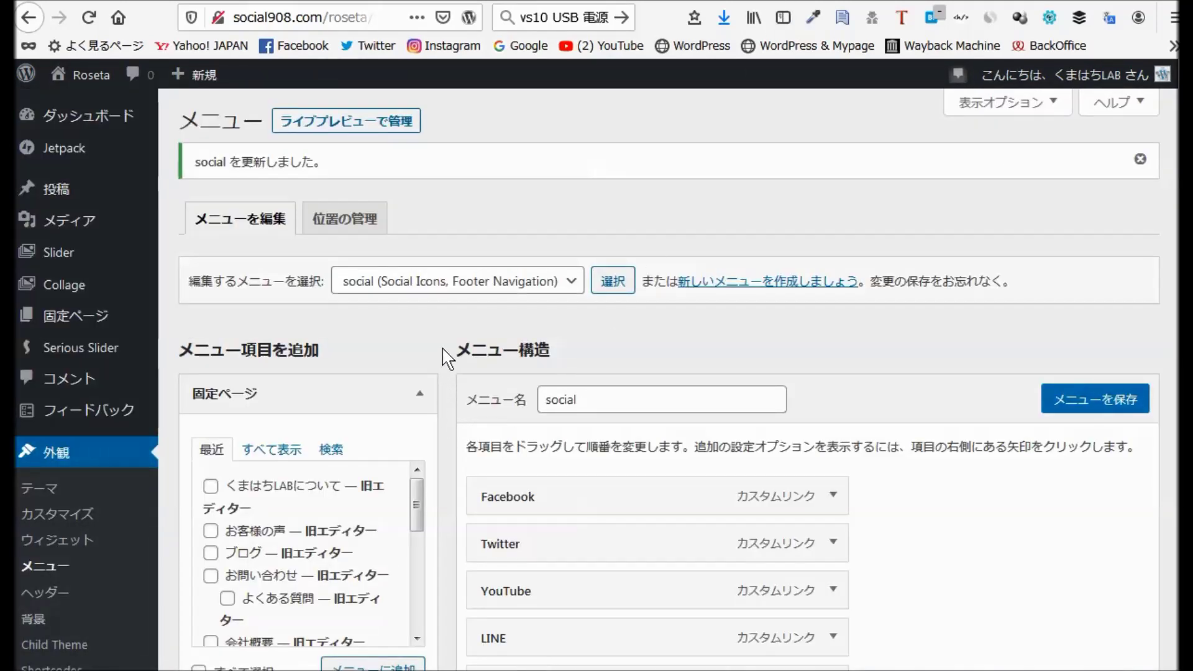
Review the social menu's items and location settings, and open the list of installed themes.
scroll(429, 356, down, 5)
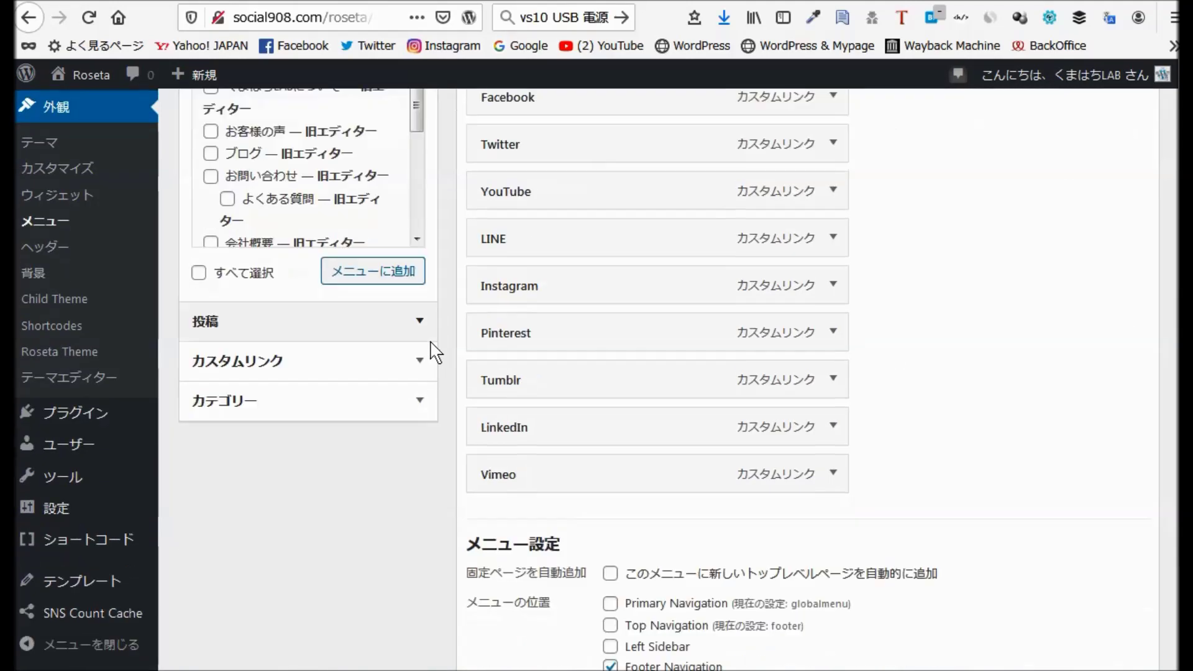
scroll(452, 346, up, 5)
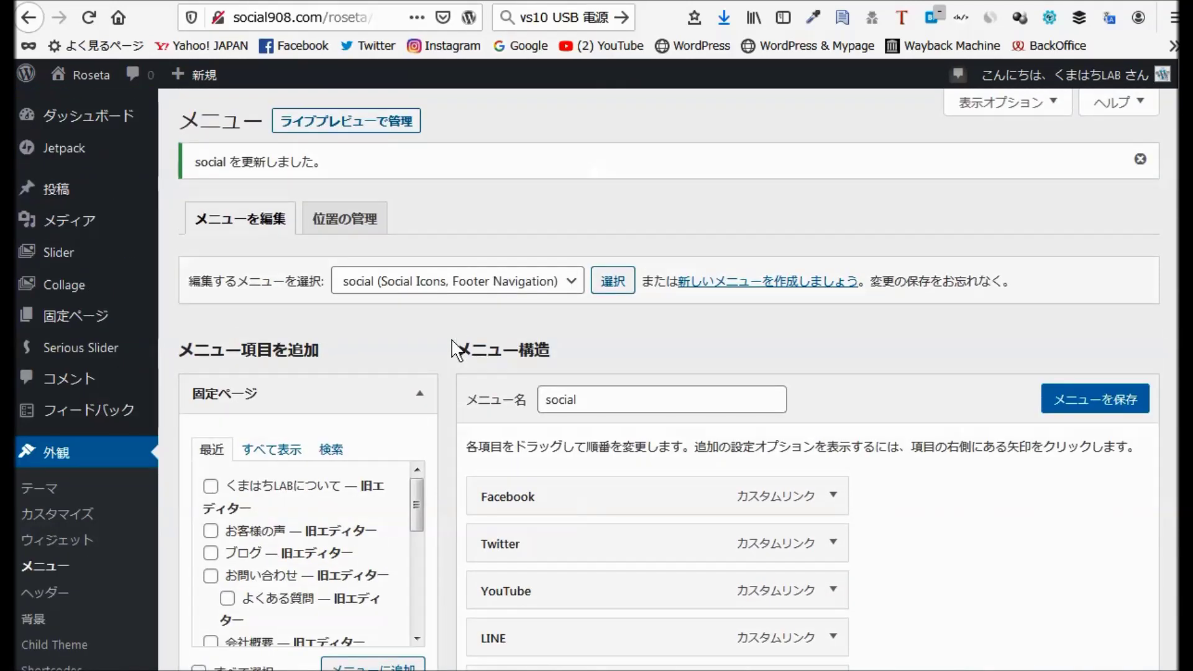
scroll(456, 352, down, 1)
scroll(455, 351, down, 1)
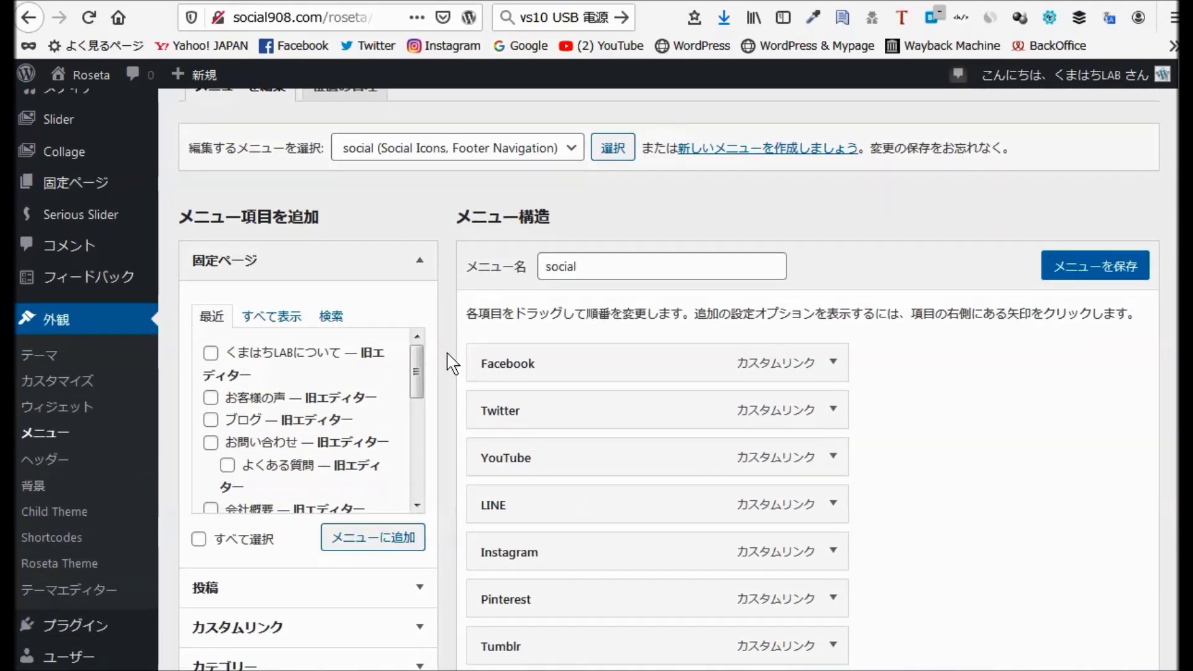
click(55, 358)
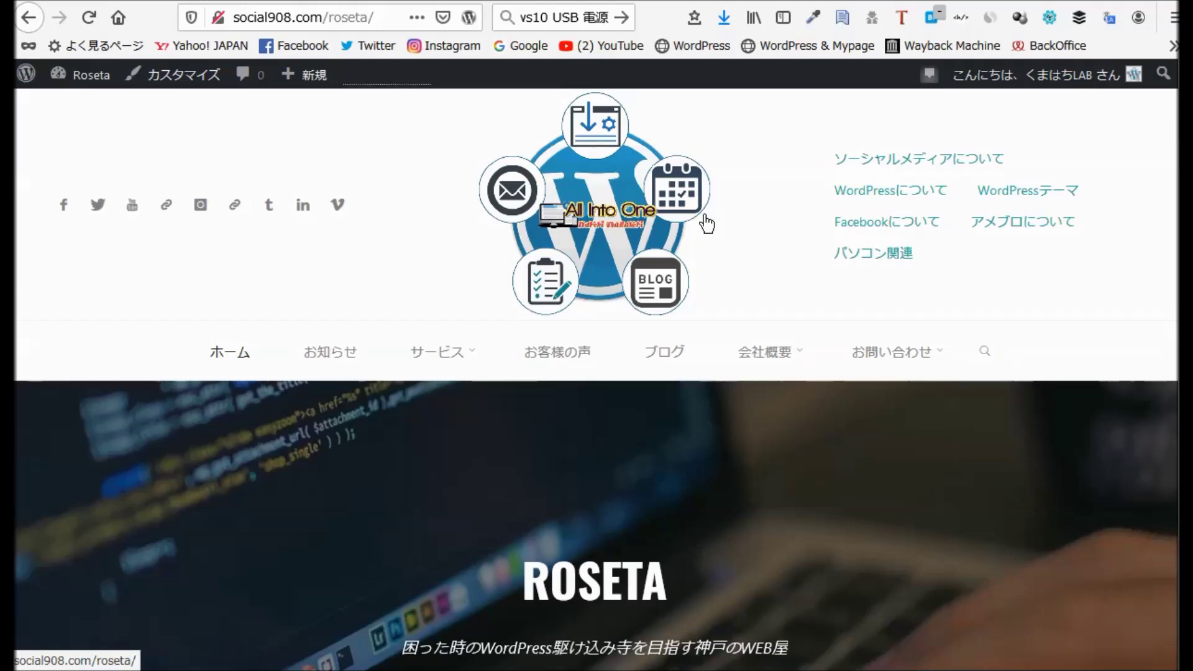
Check the front page's header with its navigation links, the hero banner and the latest posts.
scroll(715, 192, down, 10)
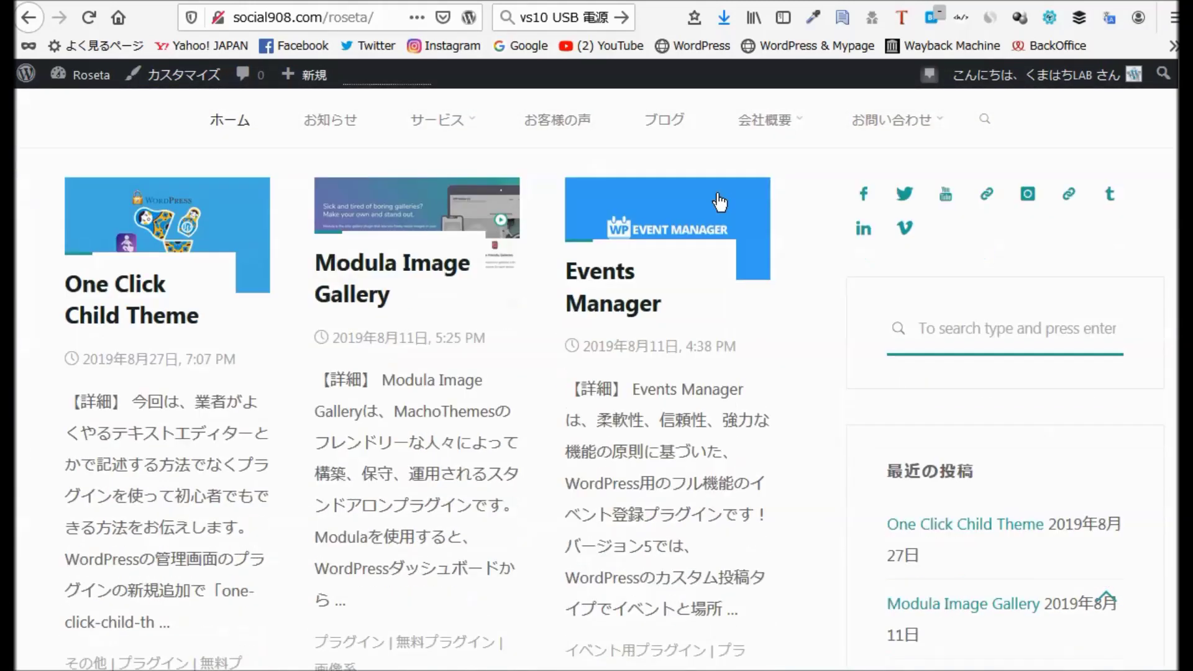
scroll(720, 202, up, 10)
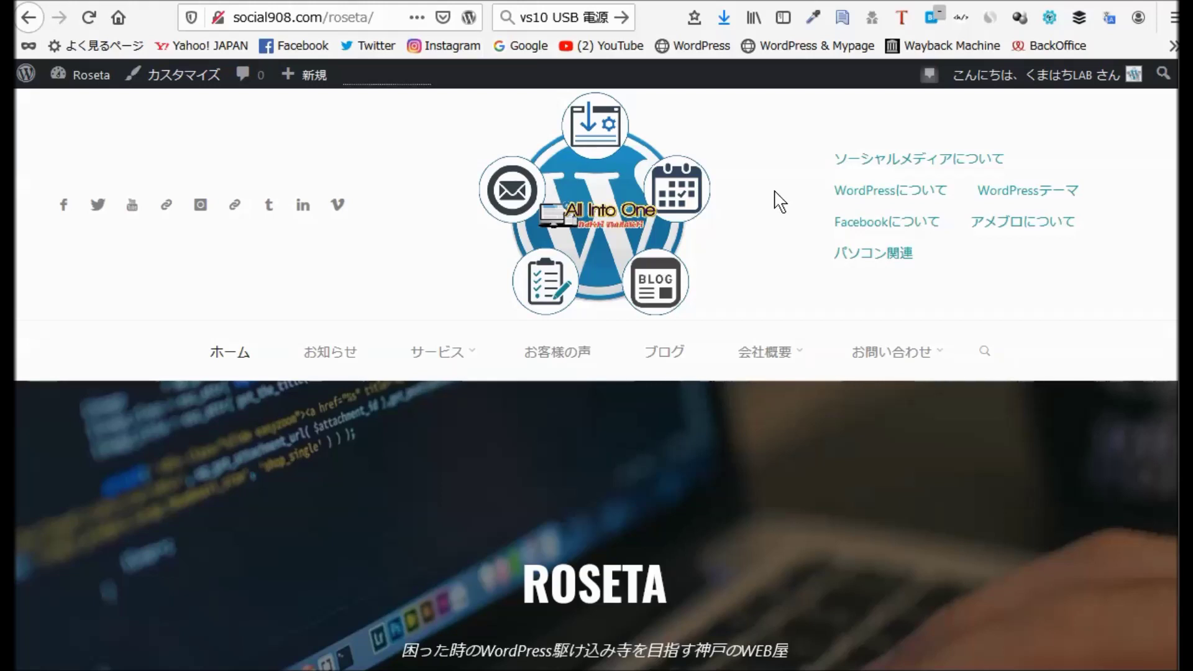
click(914, 1)
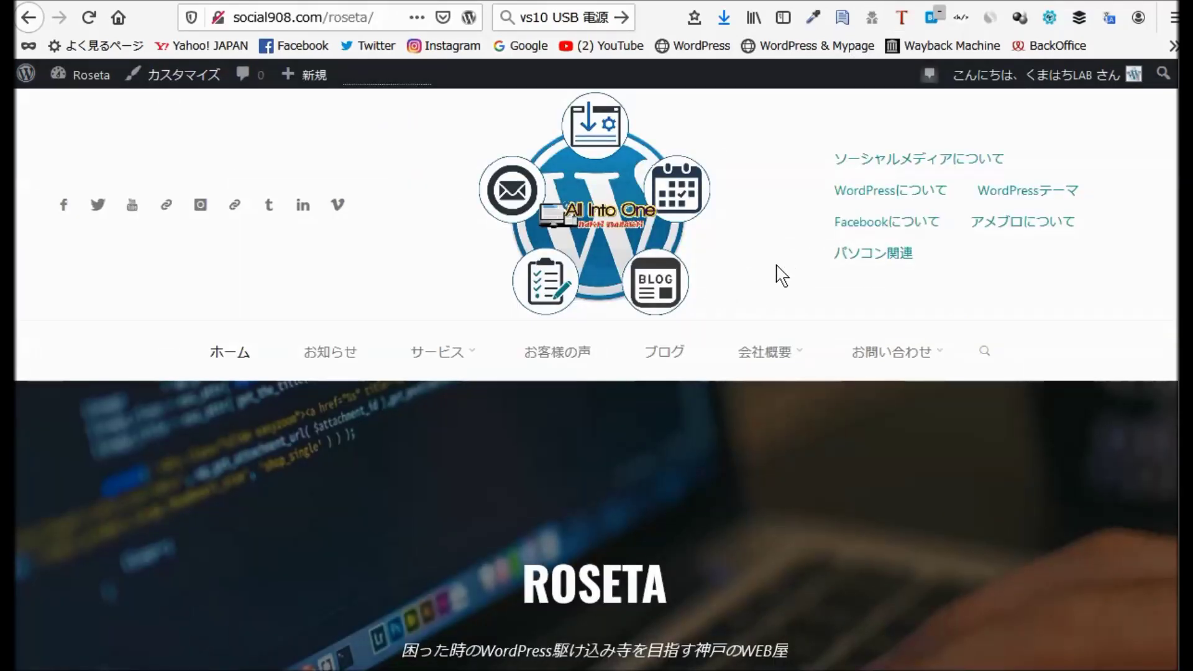
scroll(746, 261, down, 8)
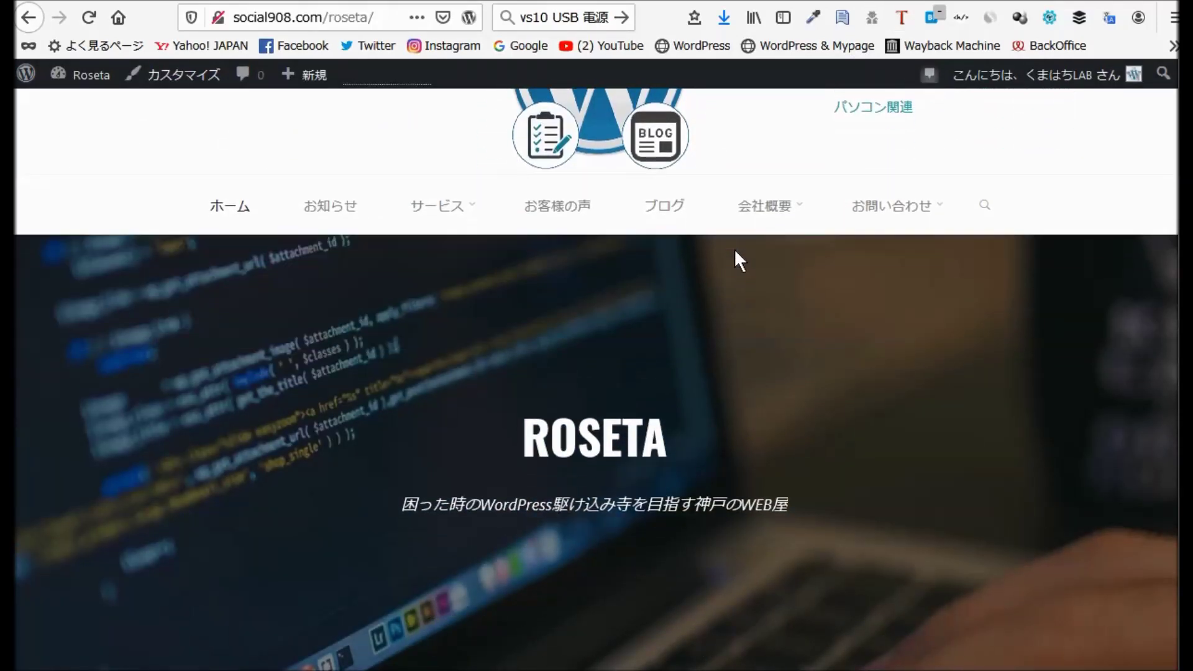
scroll(738, 248, down, 2)
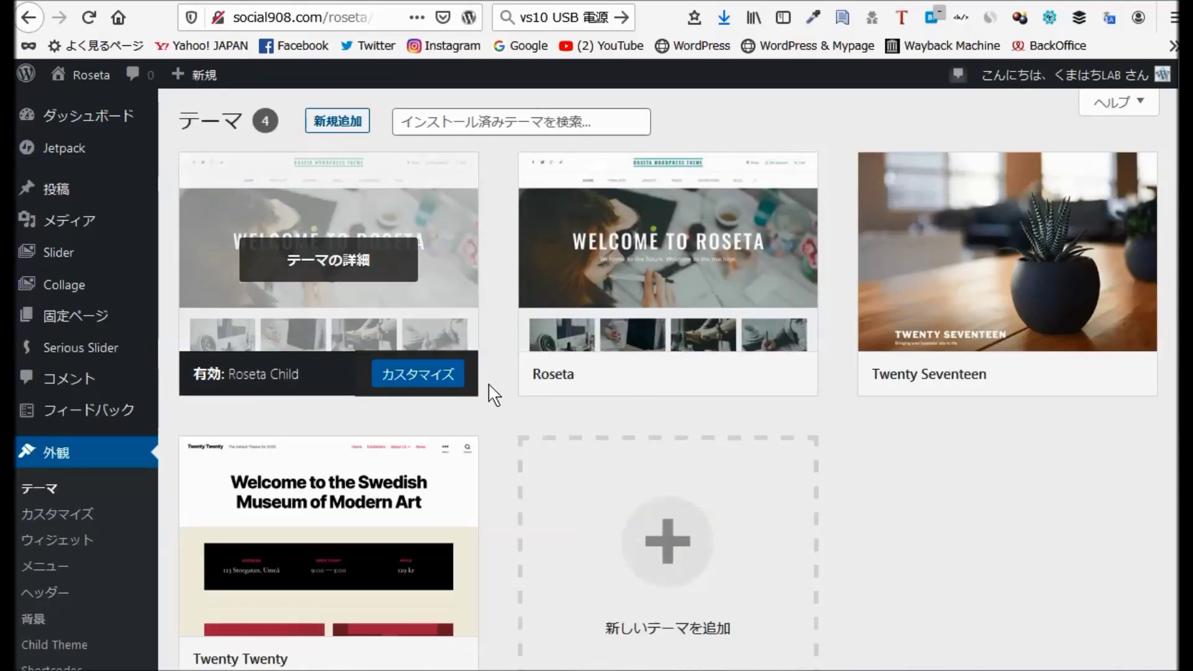
Look over the installed themes, including the active Roseta Child and its parent Roseta.
scroll(500, 390, down, 2)
scroll(498, 390, down, 3)
scroll(498, 382, up, 5)
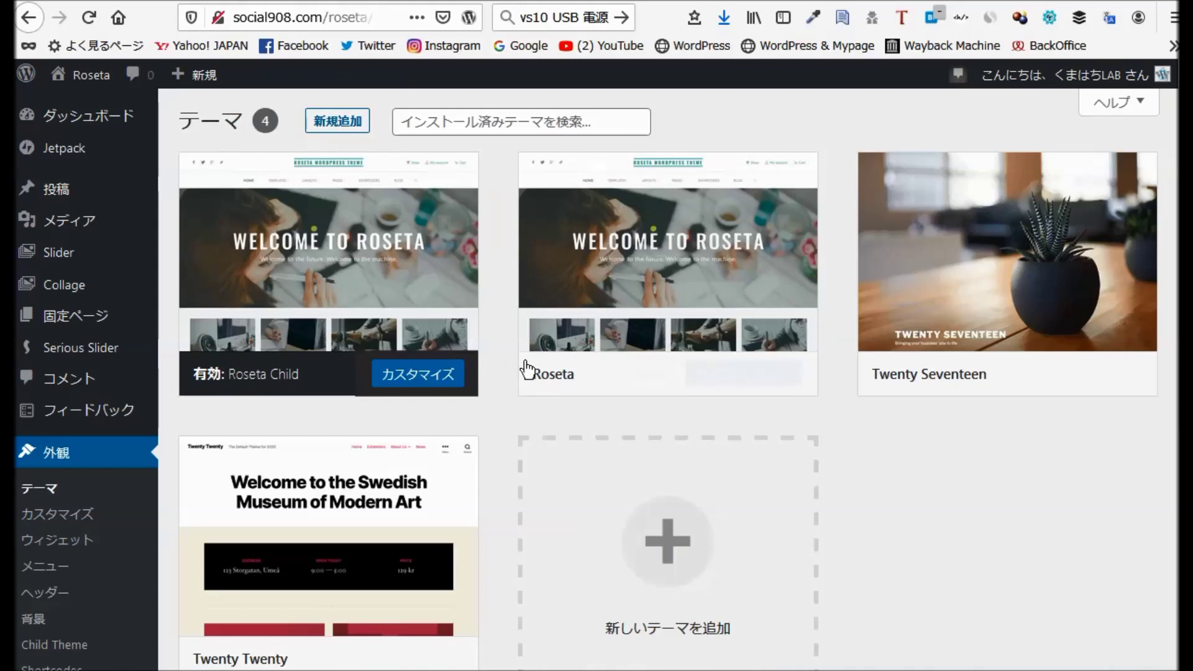
mouse_move(526, 369)
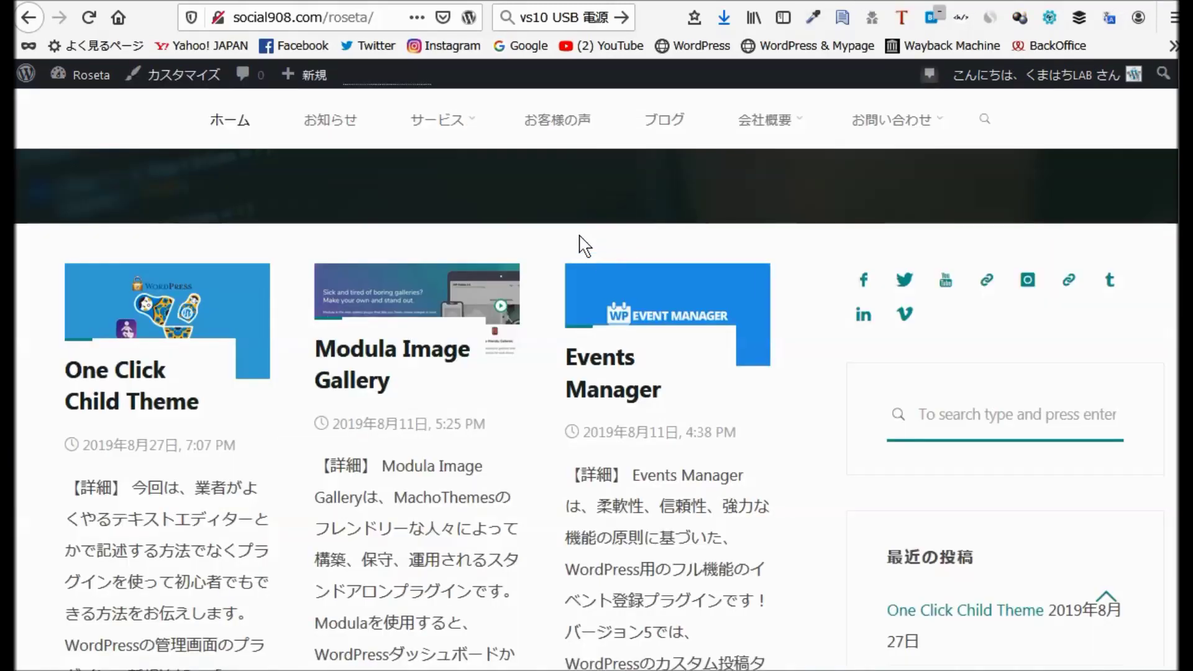
Examine the finished front page from the header through the post grid and the sidebar widgets.
scroll(626, 253, up, 10)
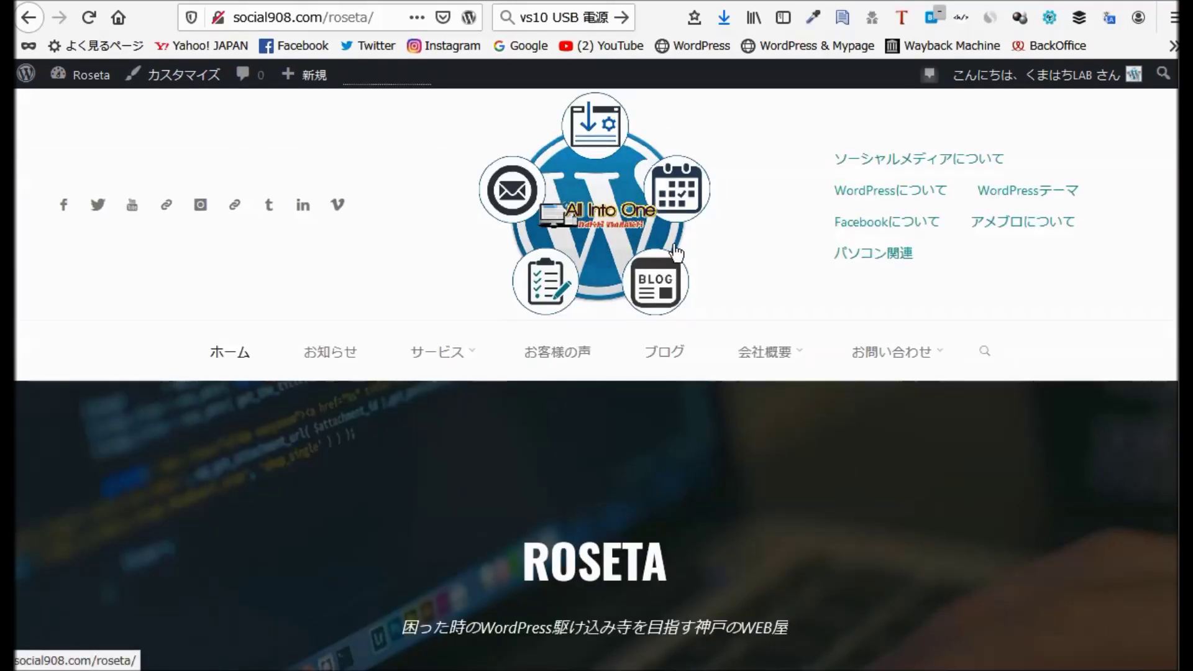
scroll(672, 249, down, 5)
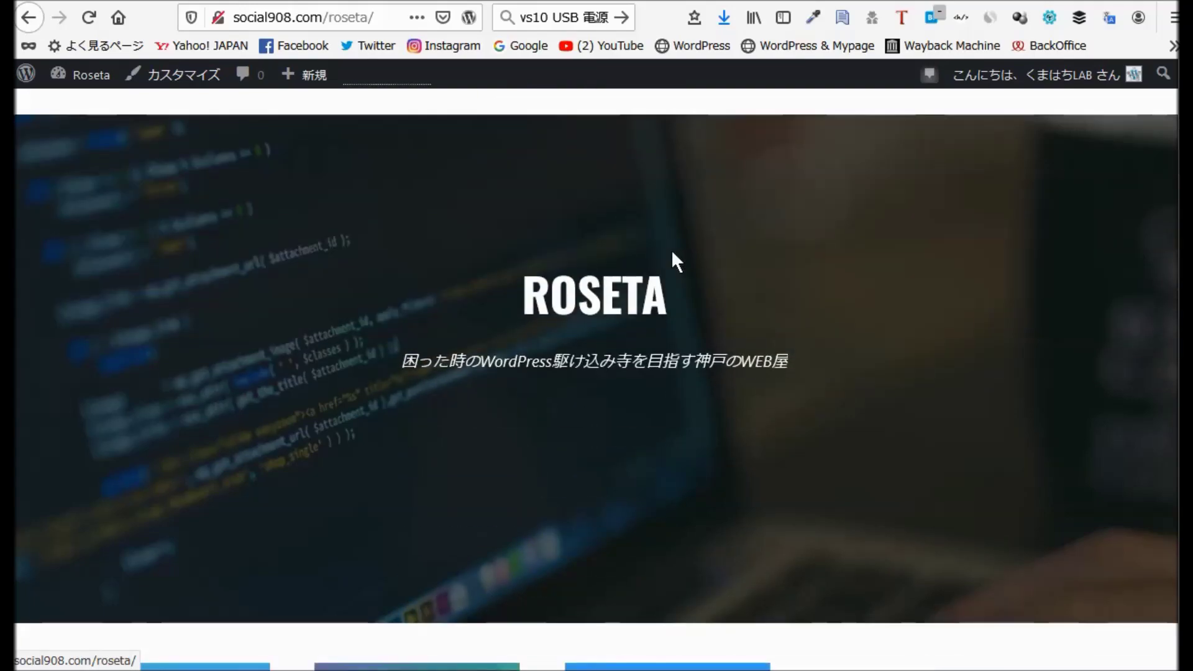
scroll(669, 254, down, 10)
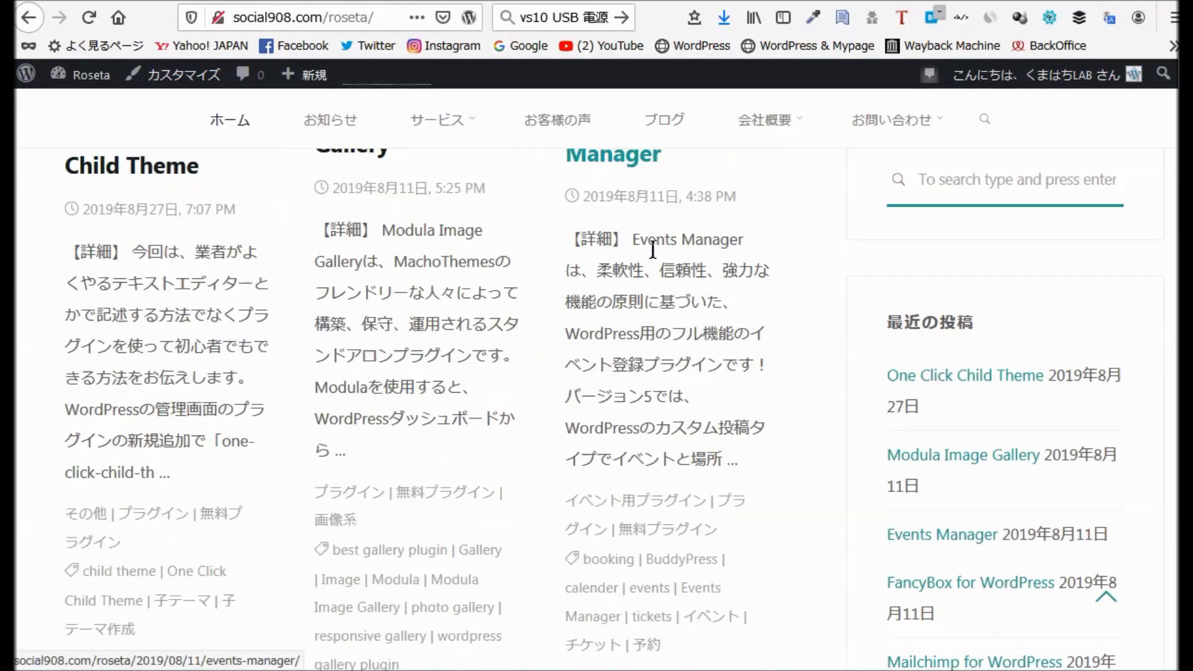
scroll(684, 261, down, 10)
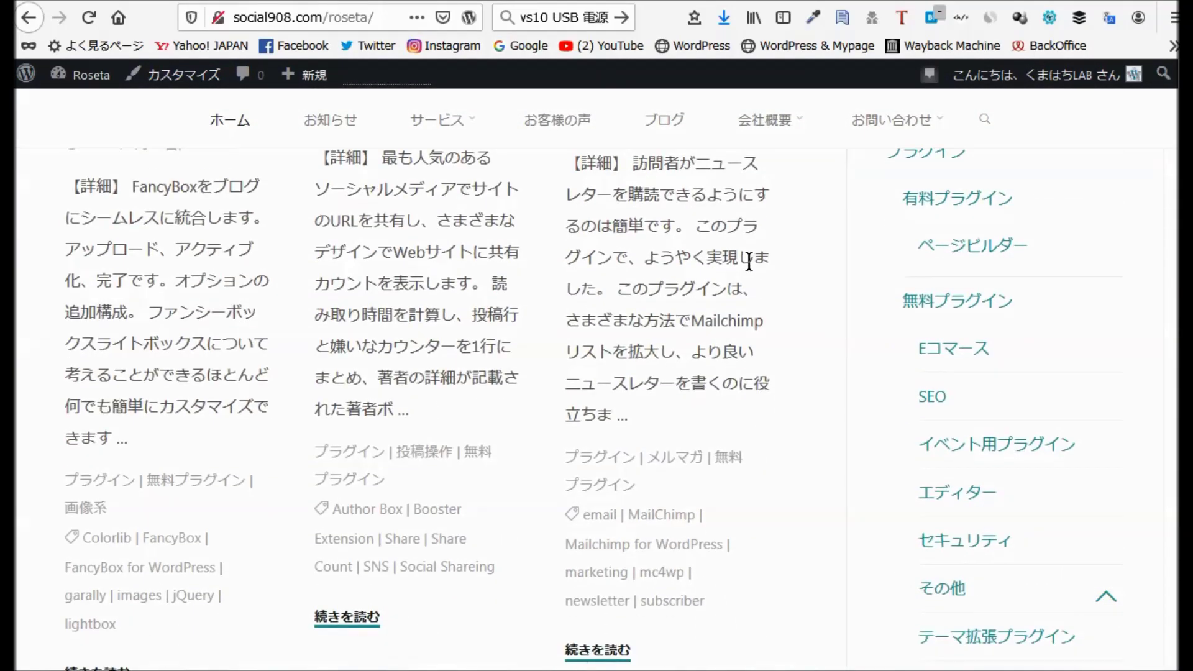
scroll(746, 276, down, 6)
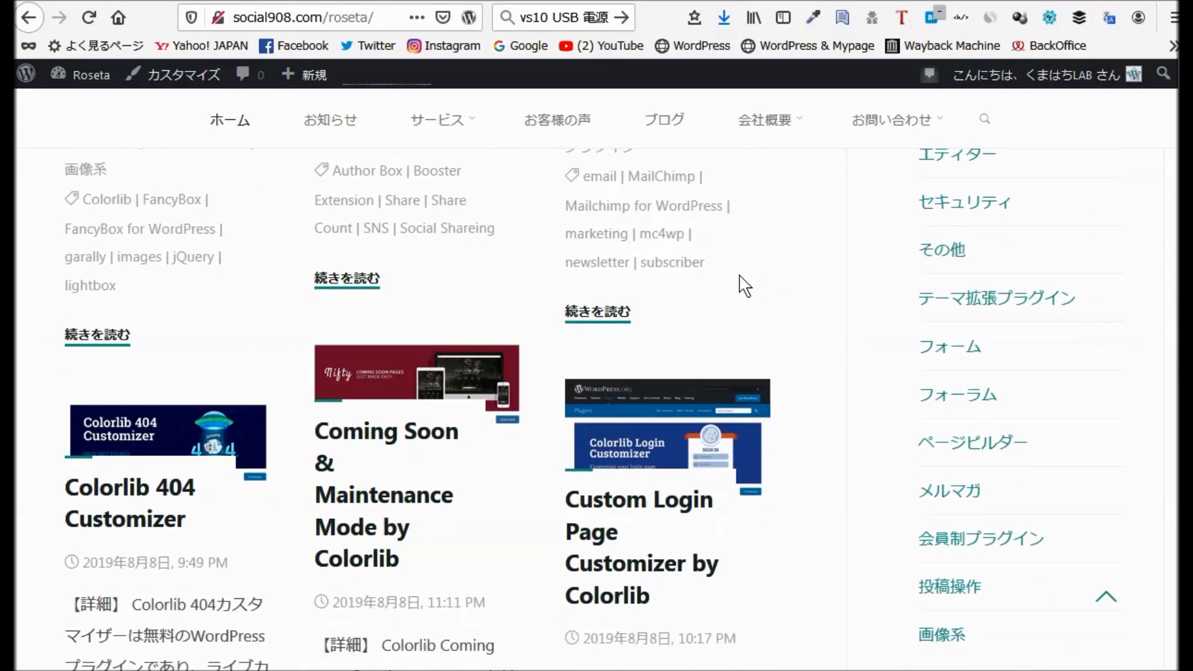
scroll(744, 286, down, 8)
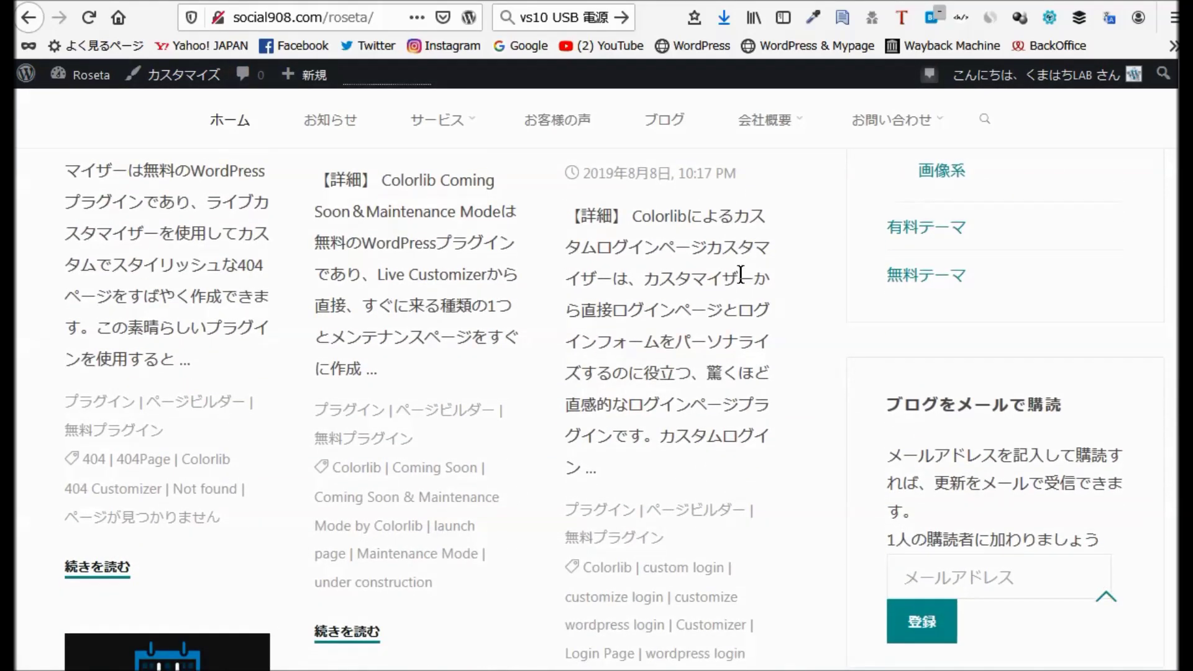
scroll(741, 273, down, 5)
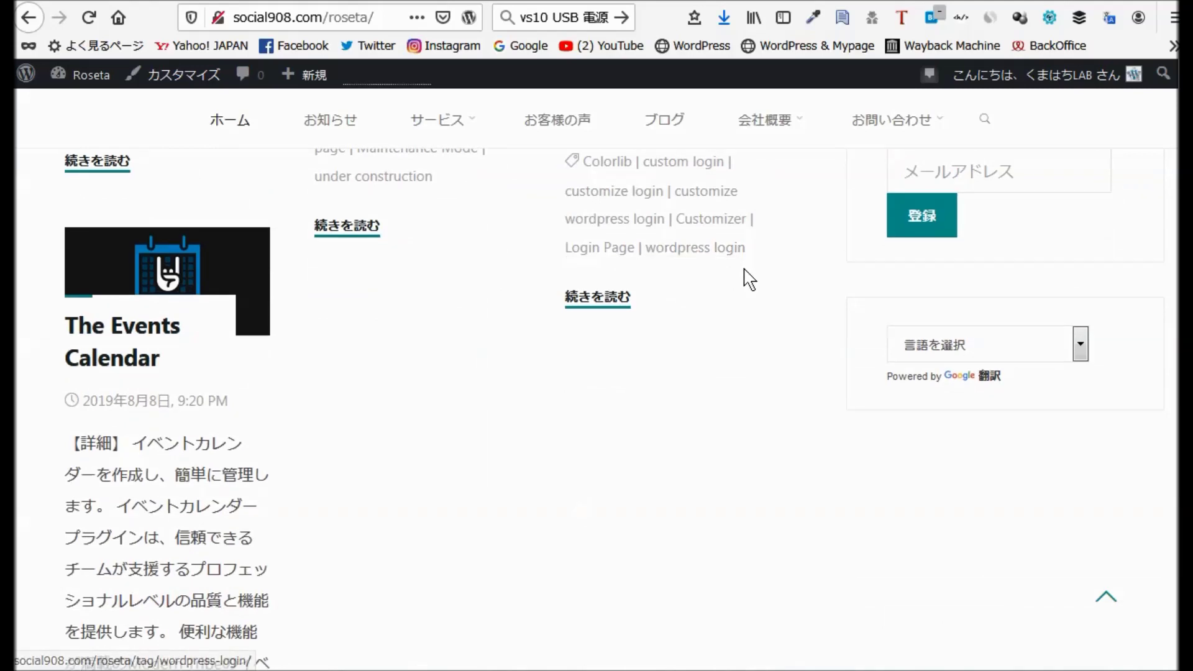